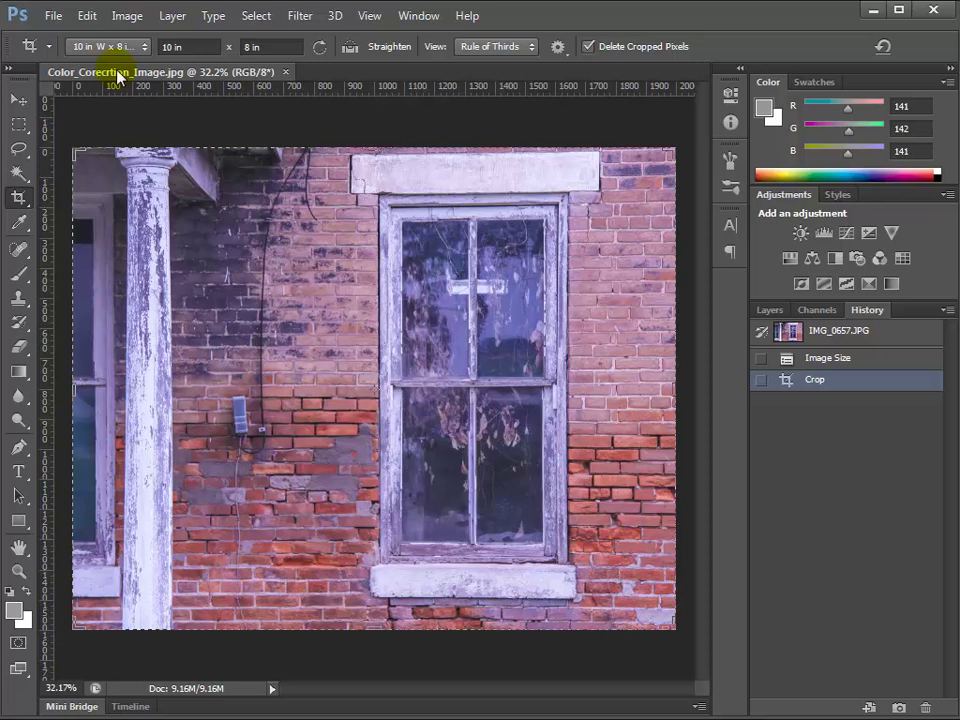
click(125, 18)
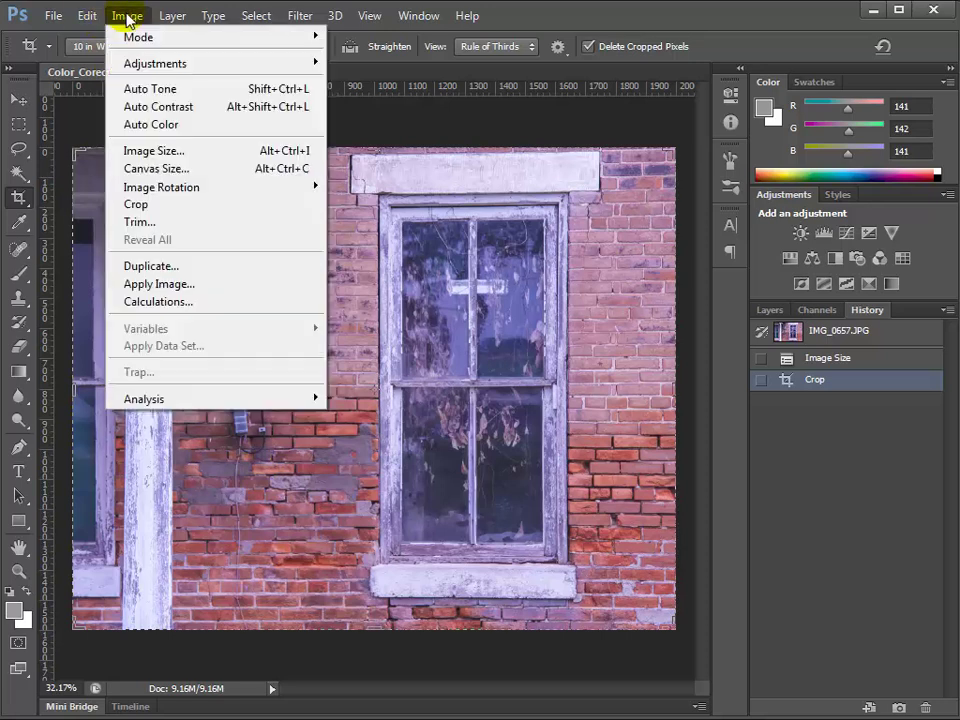
mouse_move(133, 66)
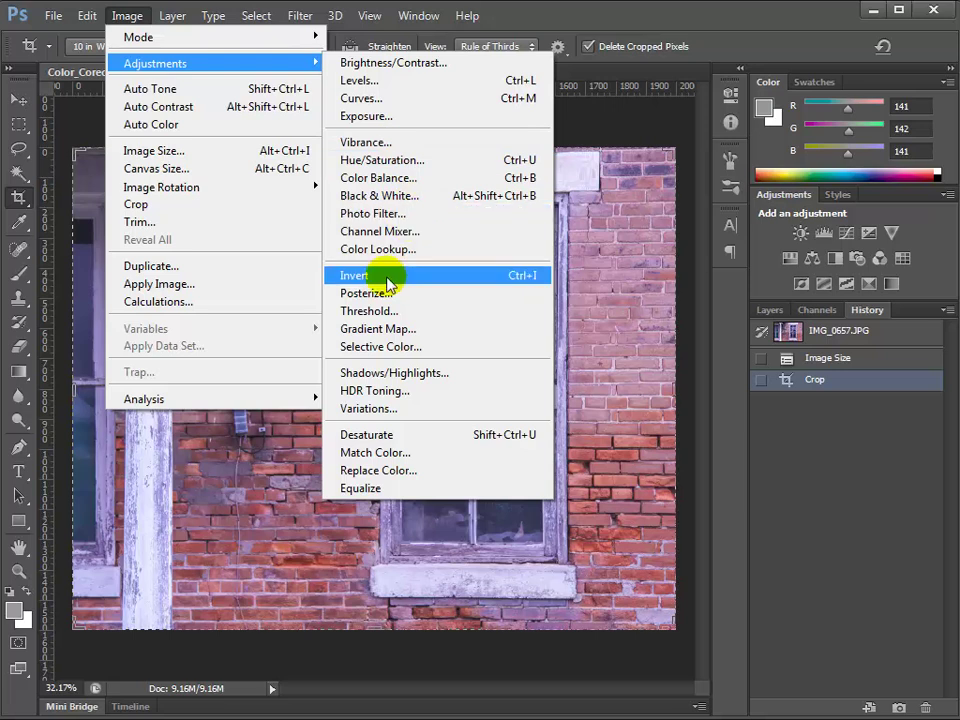
click(370, 311)
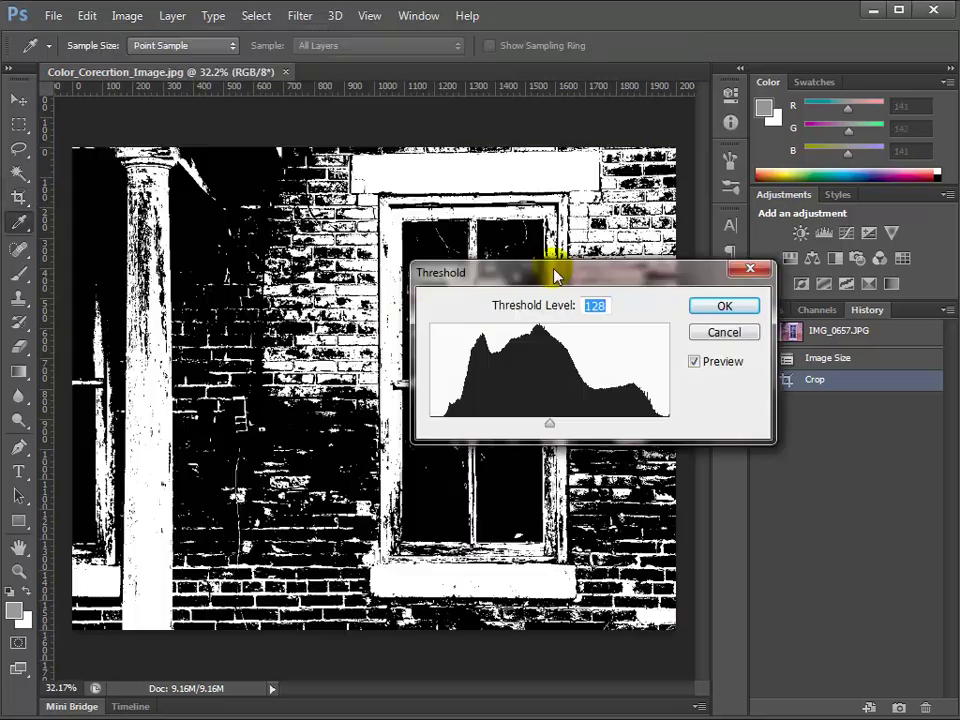
drag(553, 270, 500, 425)
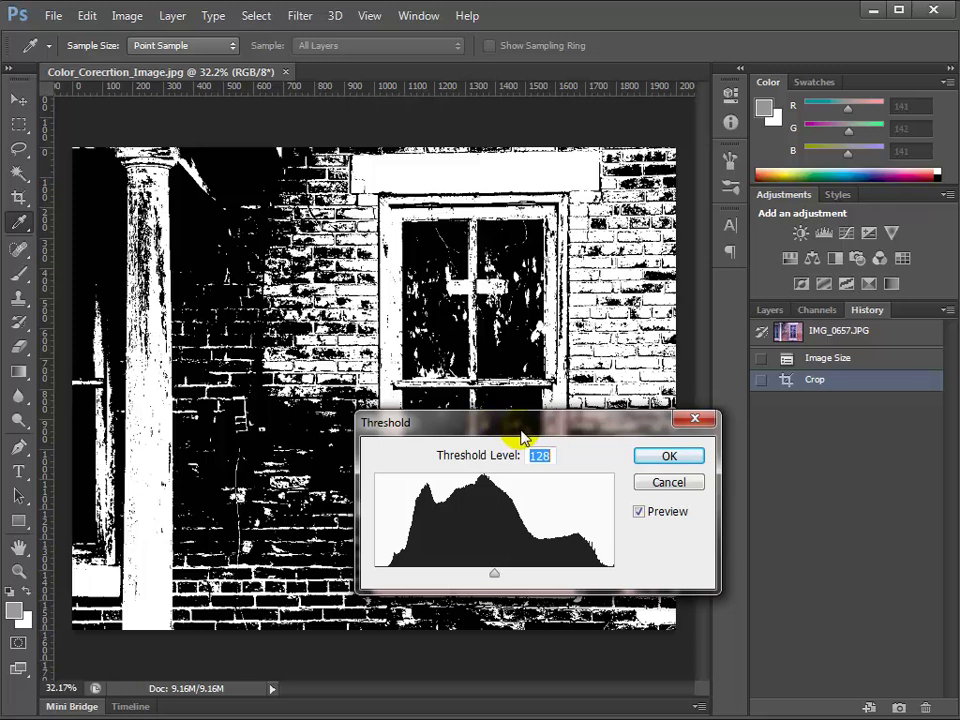
click(668, 482)
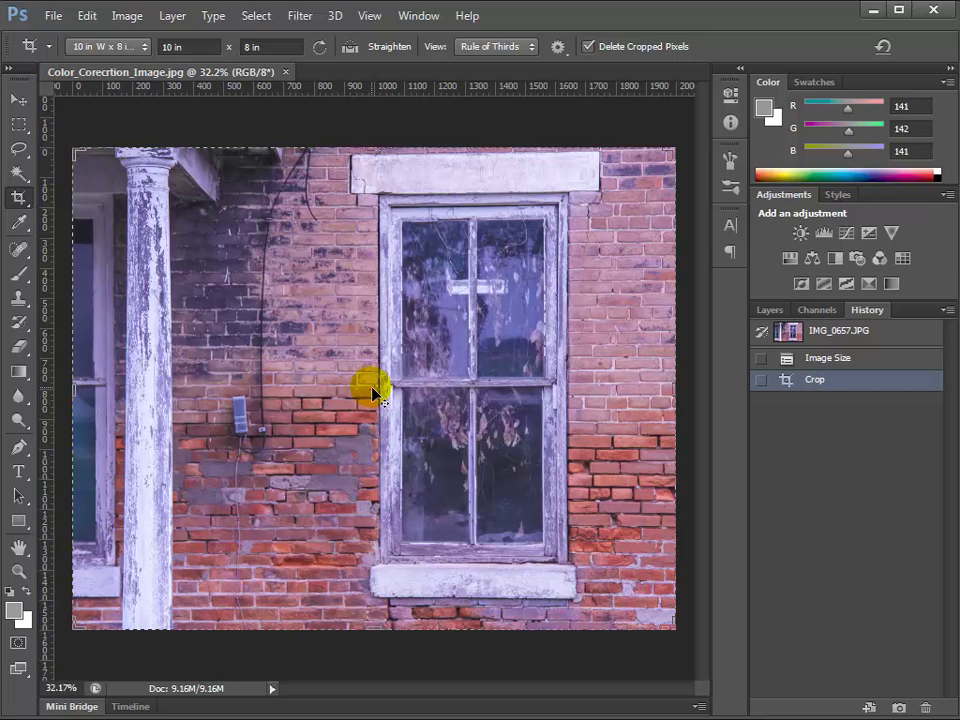
Step: Open the Threshold adjustment and raise its level to 228 to isolate the image's brightest areas
click(127, 16)
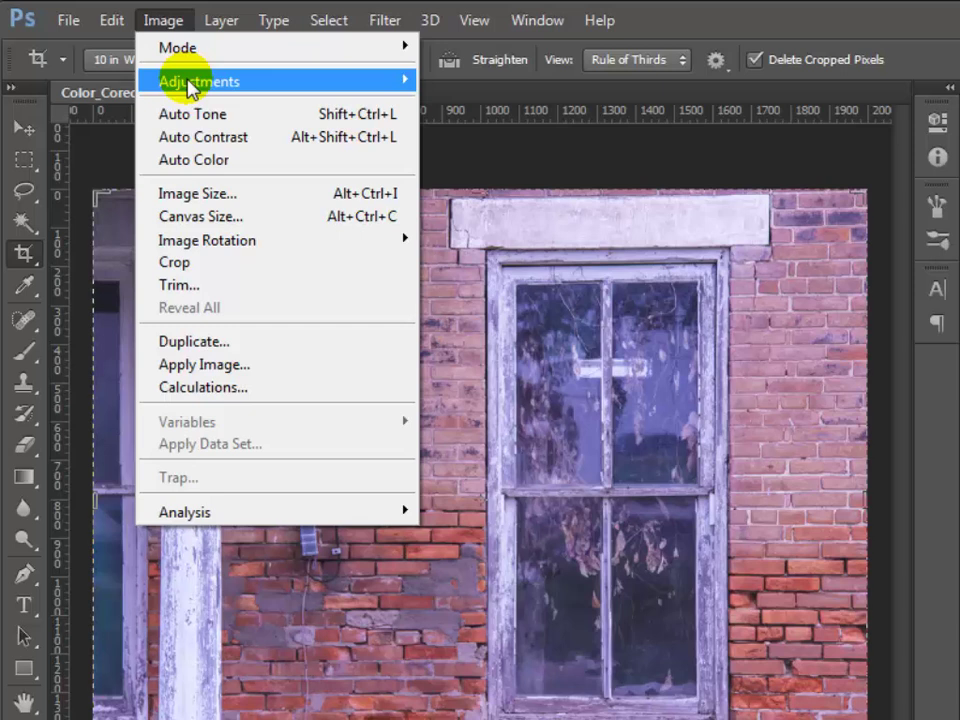
mouse_move(190, 87)
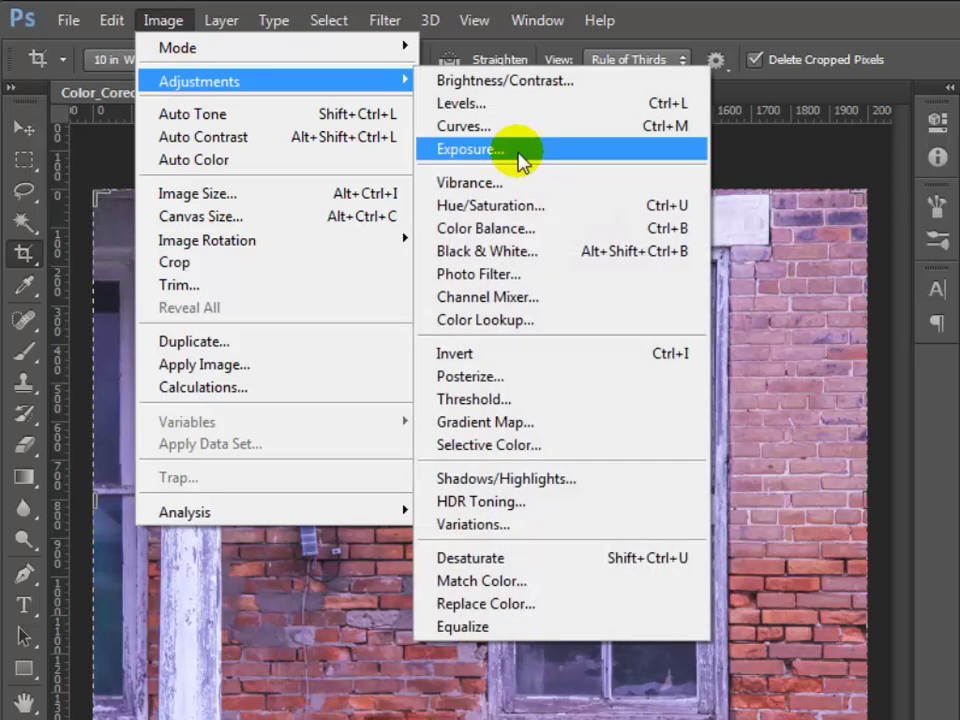
click(502, 400)
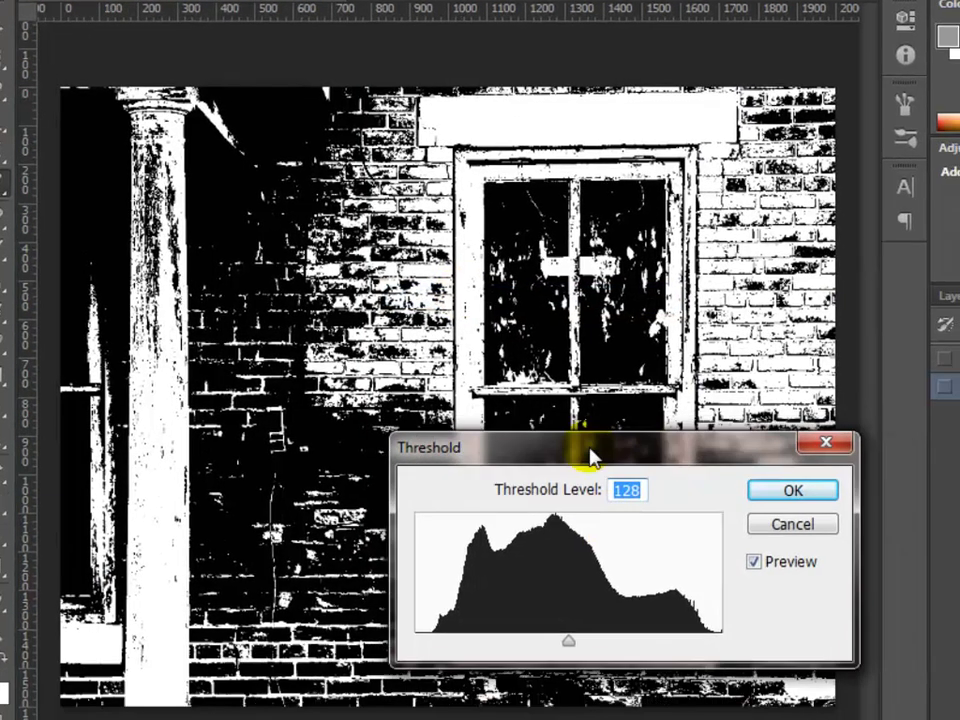
drag(612, 550, 530, 588)
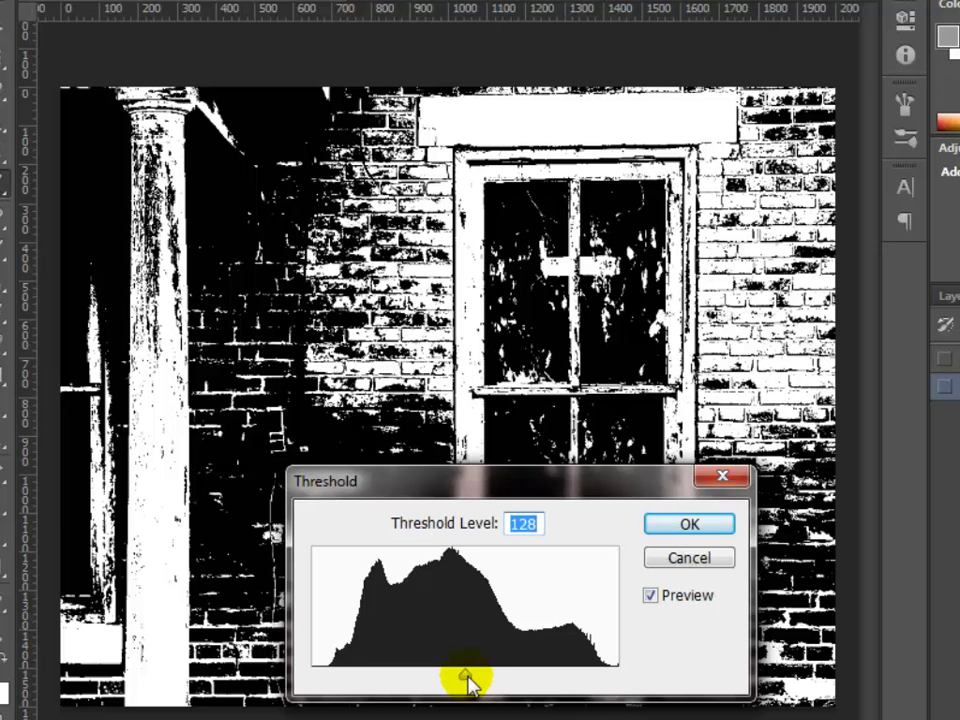
drag(471, 681, 582, 684)
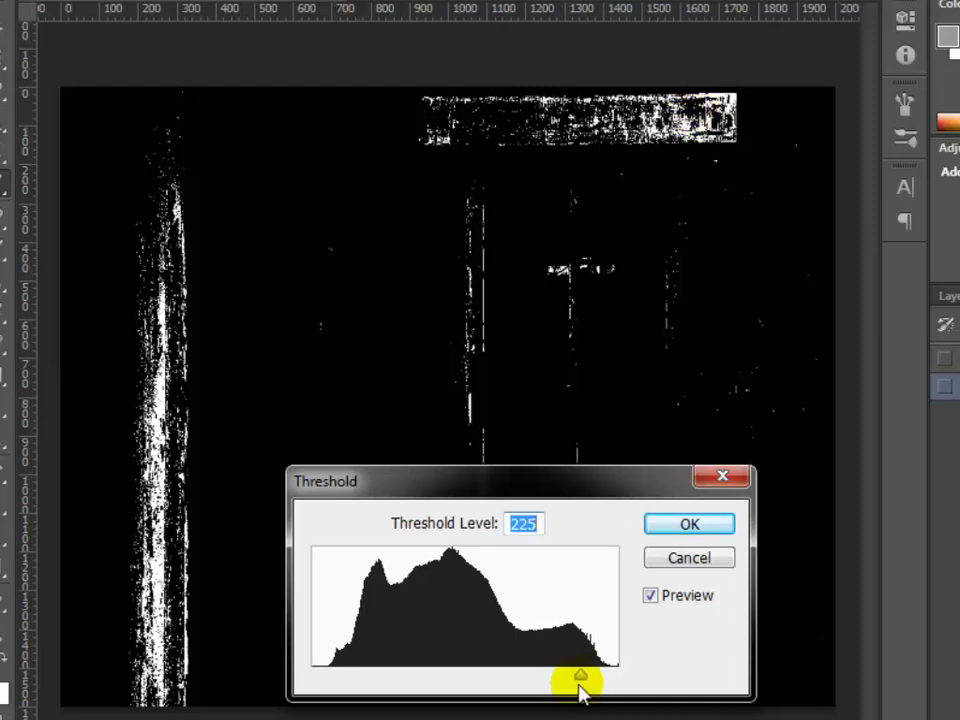
mouse_move(580, 682)
mouse_down()
mouse_move(596, 681)
mouse_move(586, 682)
mouse_up()
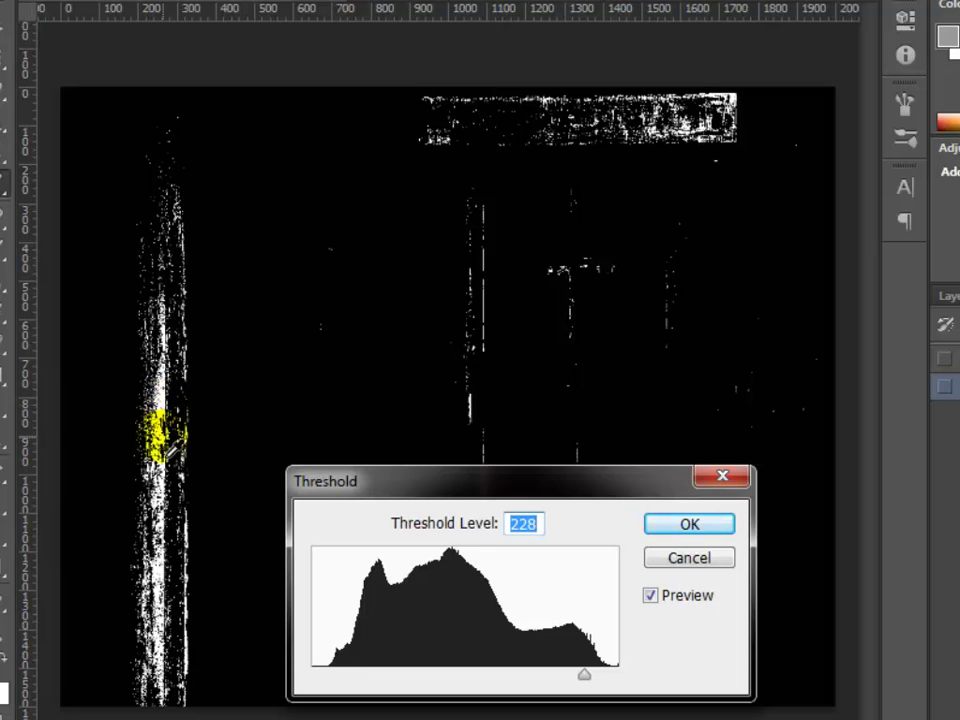
Step: Place a color sampler on the bright white area of the porch column and collapse the Info readout
ctrl+click(168, 408)
ctrl+click(167, 407)
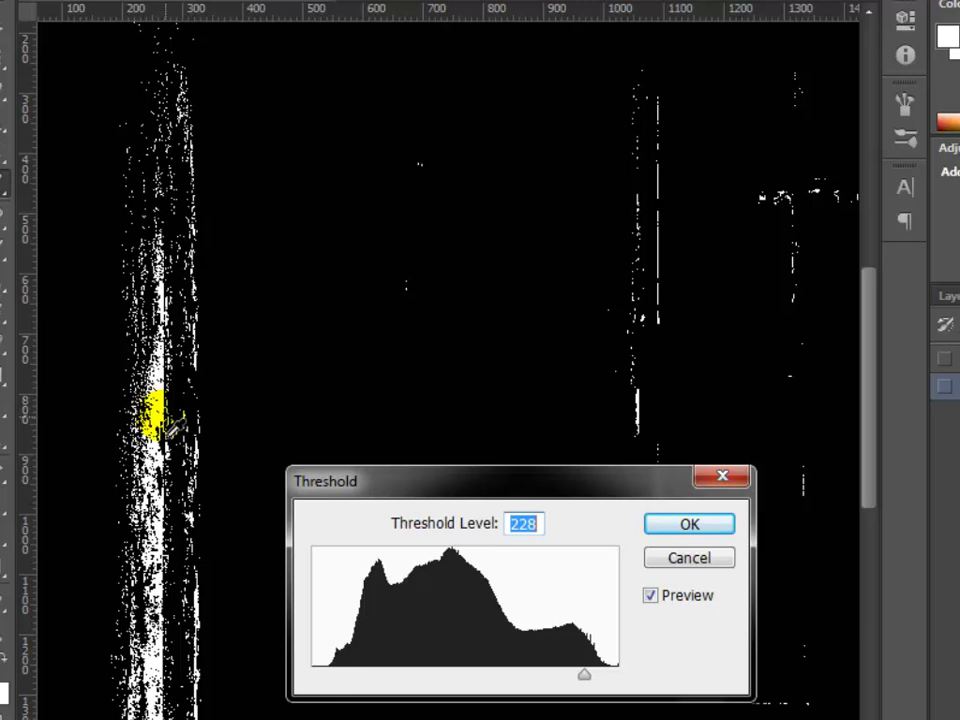
shift+click(155, 415)
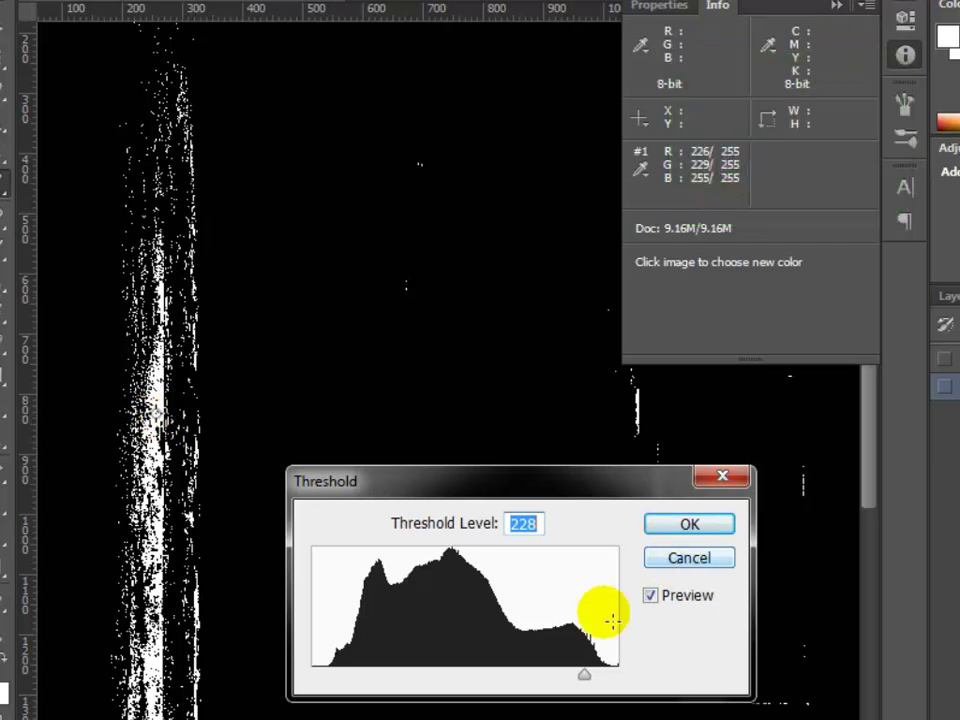
click(836, 6)
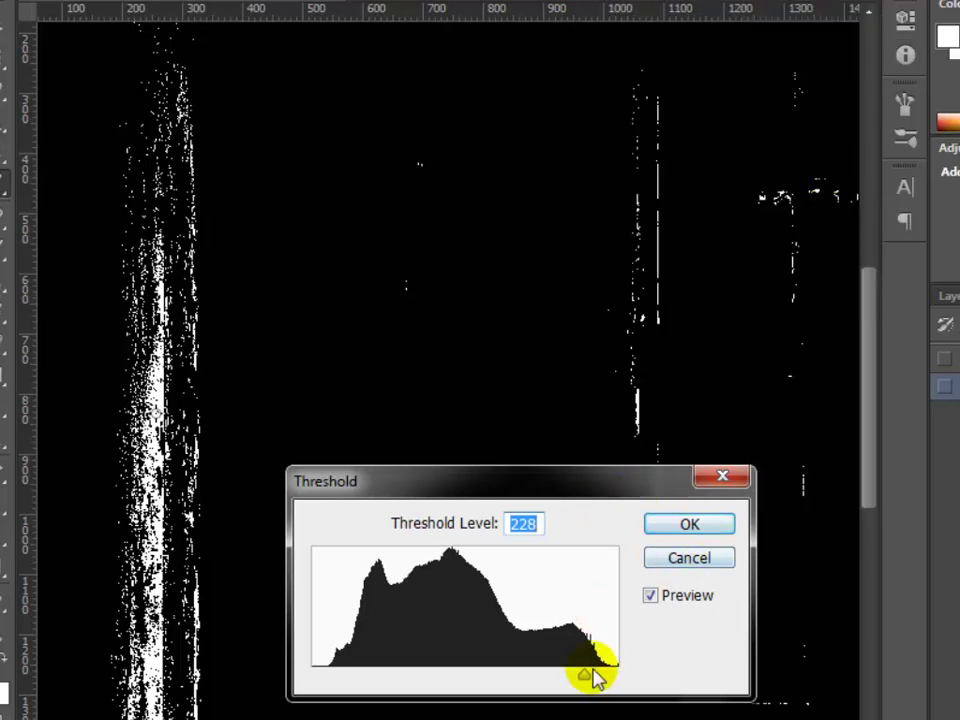
Step: Lower the threshold level to 38 to isolate the darkest areas in the window's lower panes
drag(590, 677, 363, 683)
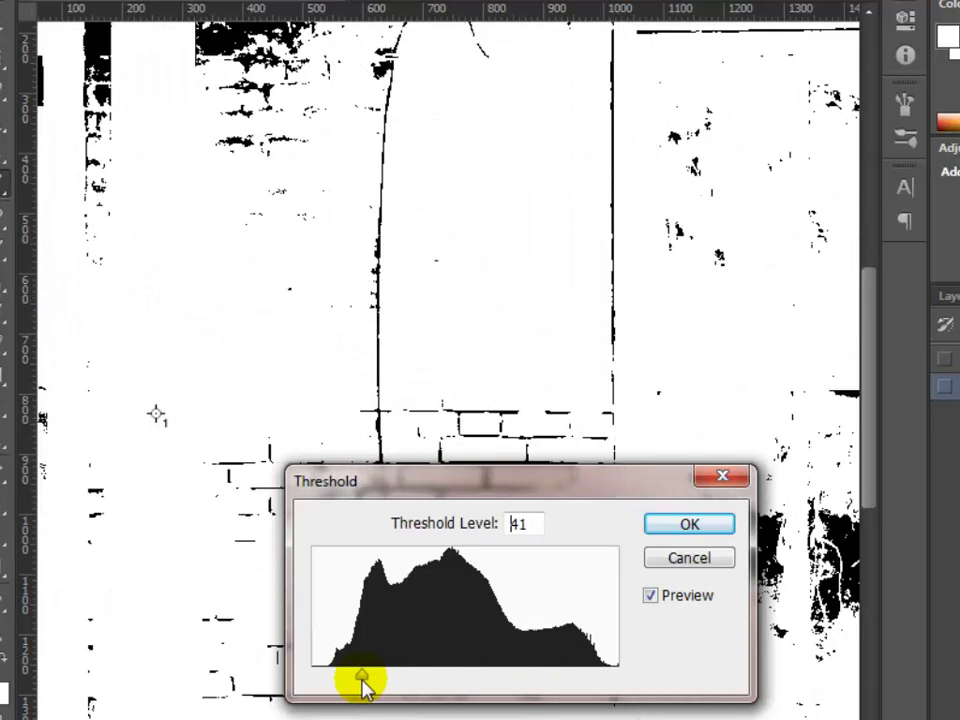
drag(495, 491, 190, 383)
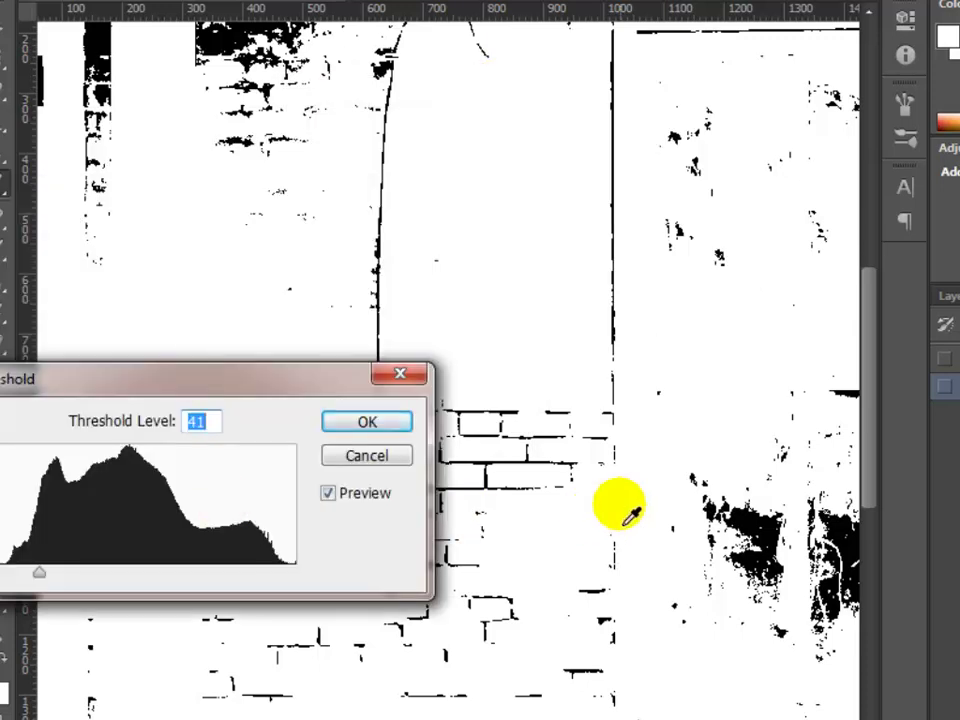
key(ctrl+minus)
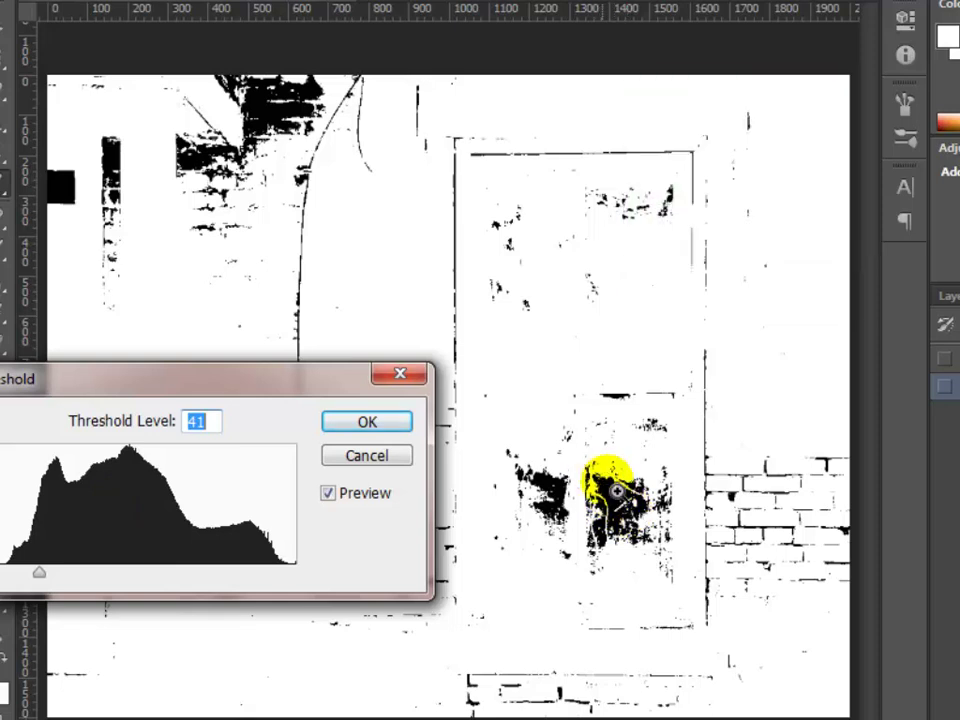
scroll(625, 507, up, 1)
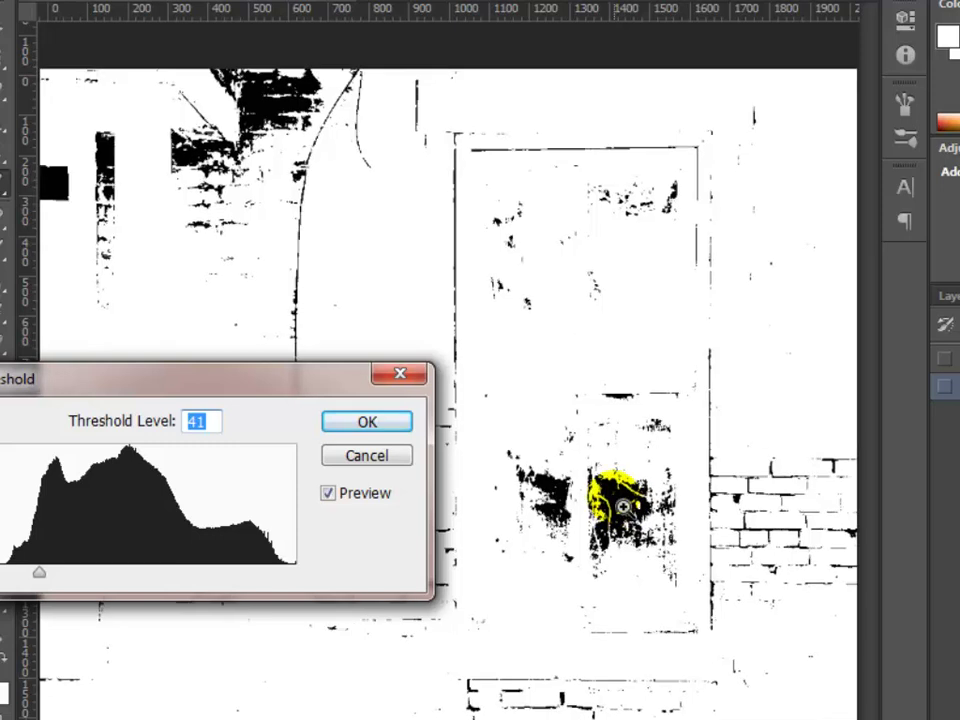
scroll(623, 507, up, 1)
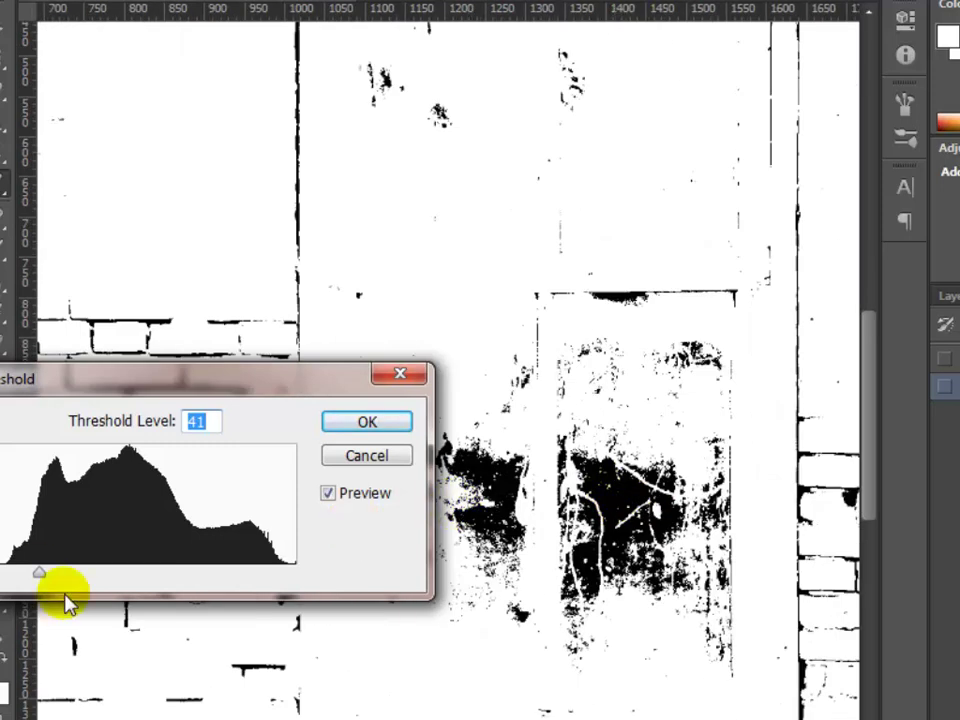
click(37, 574)
drag(37, 574, 38, 574)
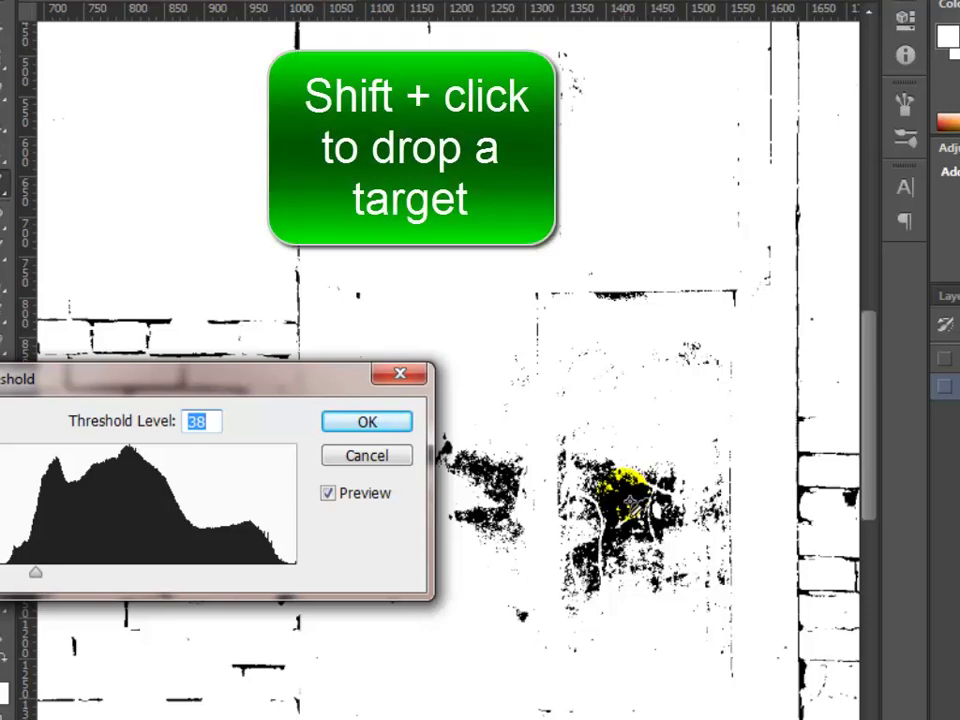
Step: Place a second color sampler on the dark area of the window's lower-right pane, then dismiss Threshold without applying it
shift+click(623, 486)
shift+click(750, 498)
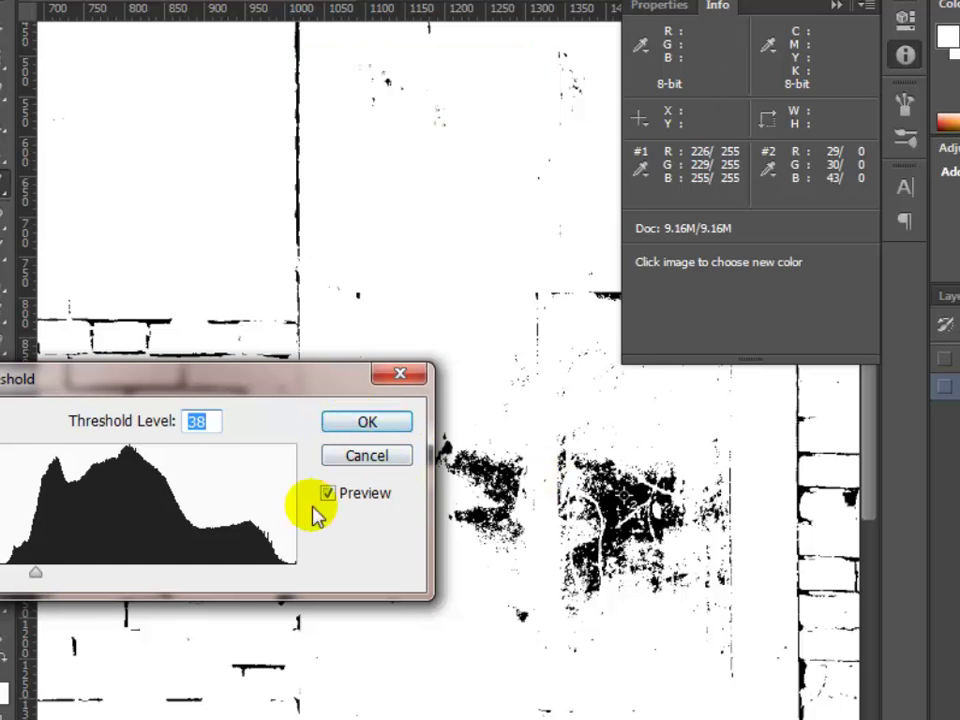
drag(112, 385, 178, 422)
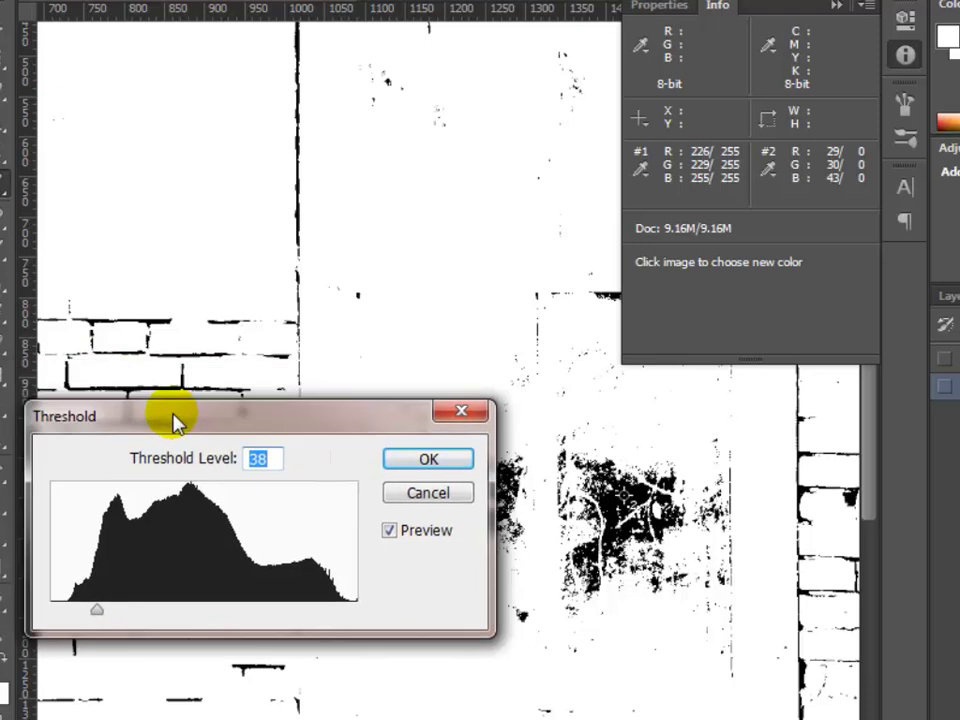
click(425, 494)
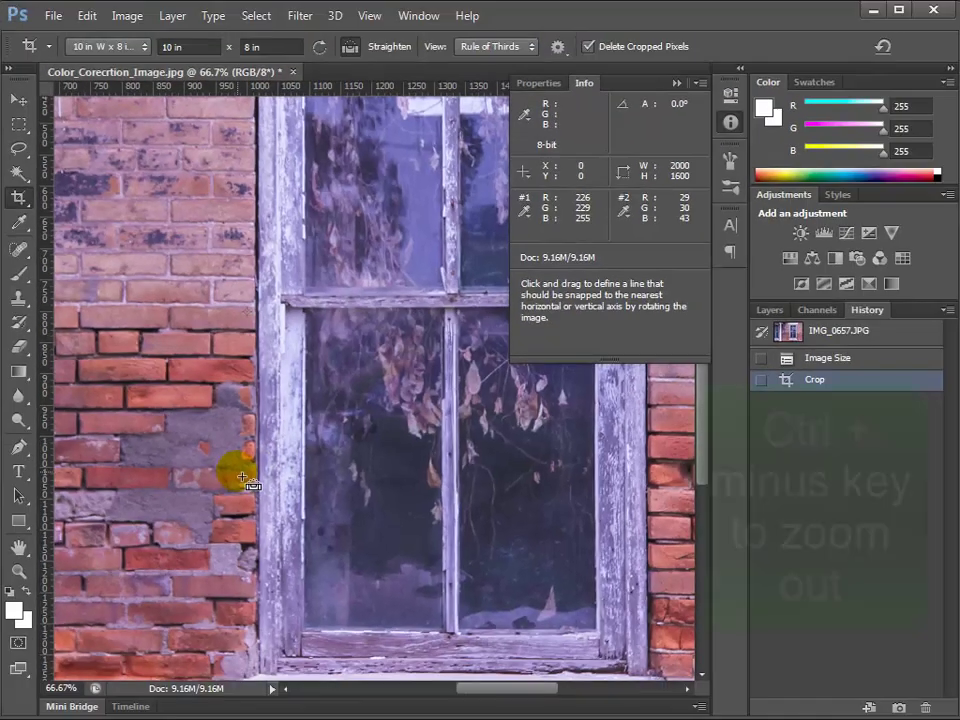
Step: Examine the photo at several magnifications, from the whole image to the brickwork beside the window, ending at 33.33%
key(ctrl+minus)
key(ctrl+minus)
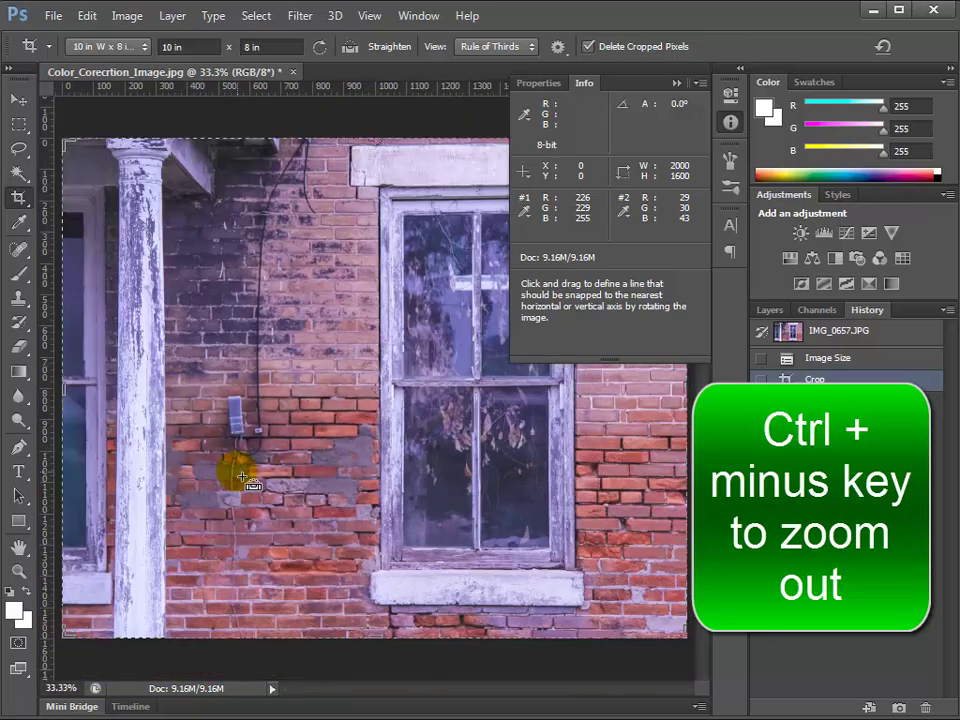
key(ctrl+minus)
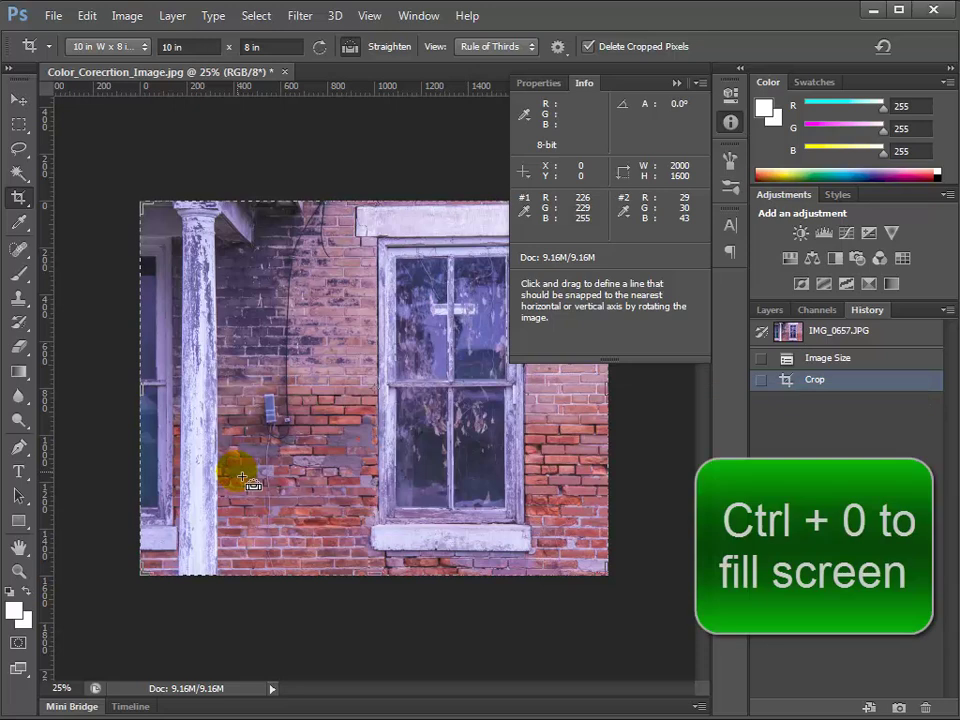
key(ctrl+0)
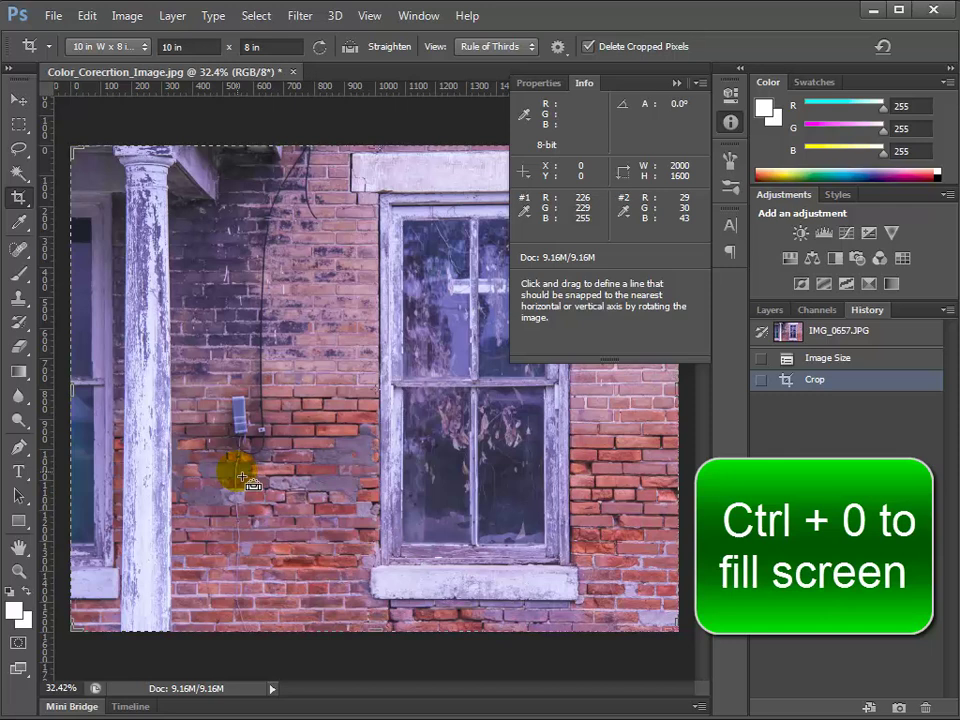
key(ctrl+minus)
key(ctrl+minus)
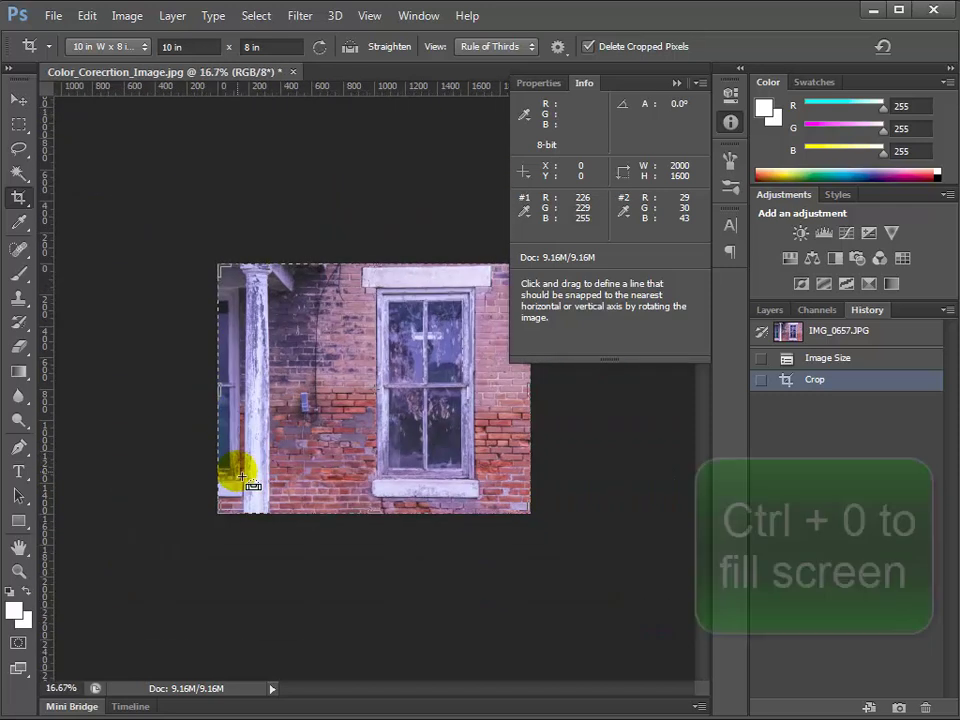
key(ctrl+plus)
key(ctrl+plus)
key(ctrl+plus)
key(ctrl+plus)
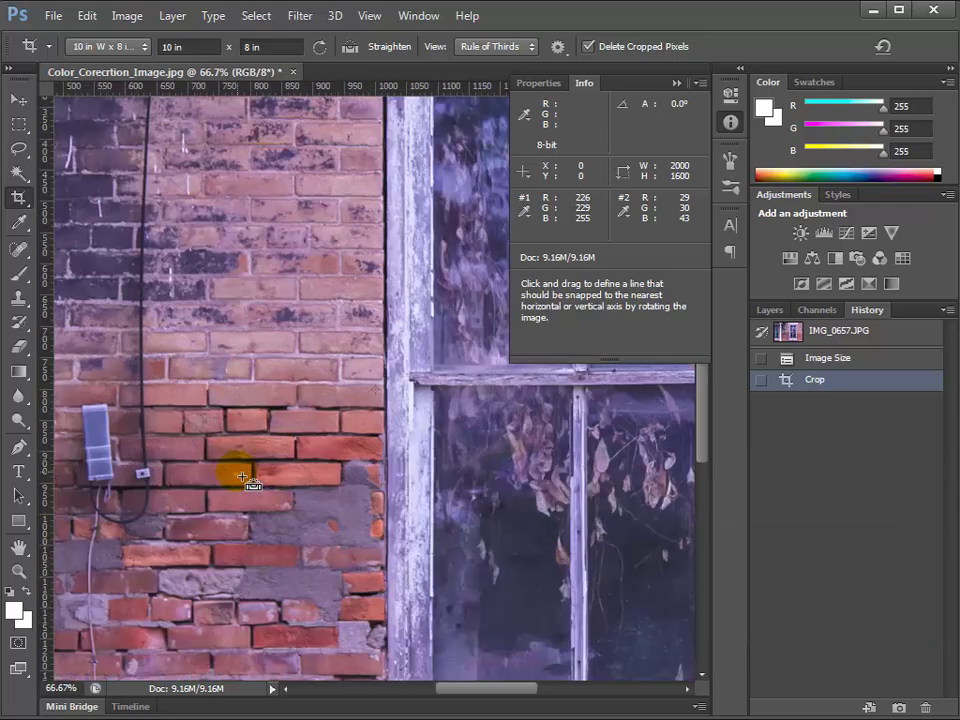
key(ctrl+minus)
key(ctrl+minus)
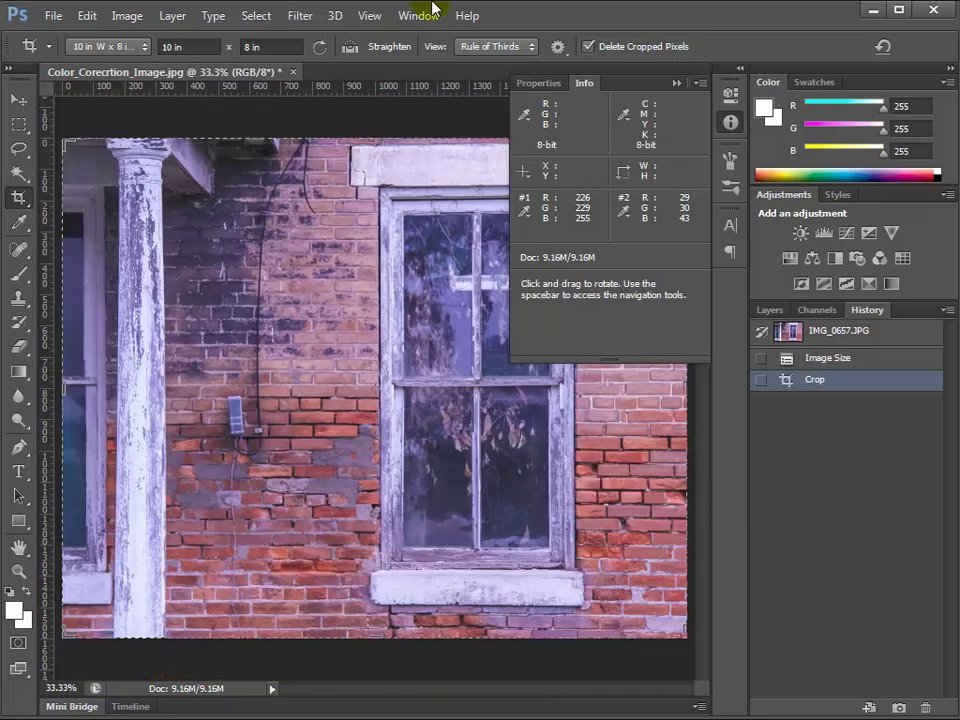
Step: Add a Levels adjustment layer with default settings above the photo and collapse its properties
click(676, 88)
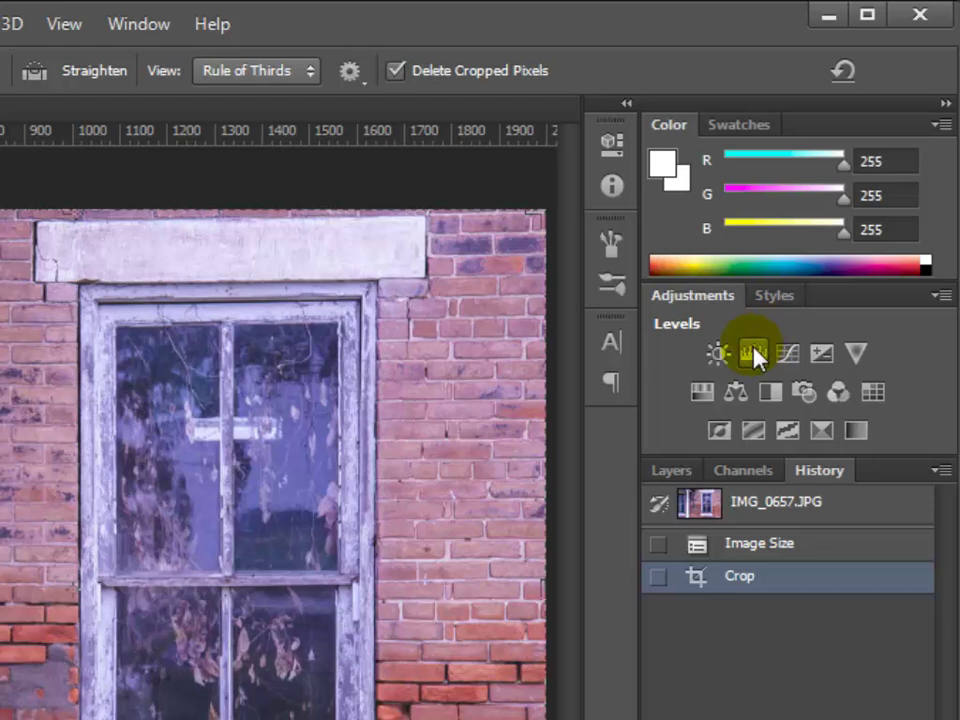
click(754, 354)
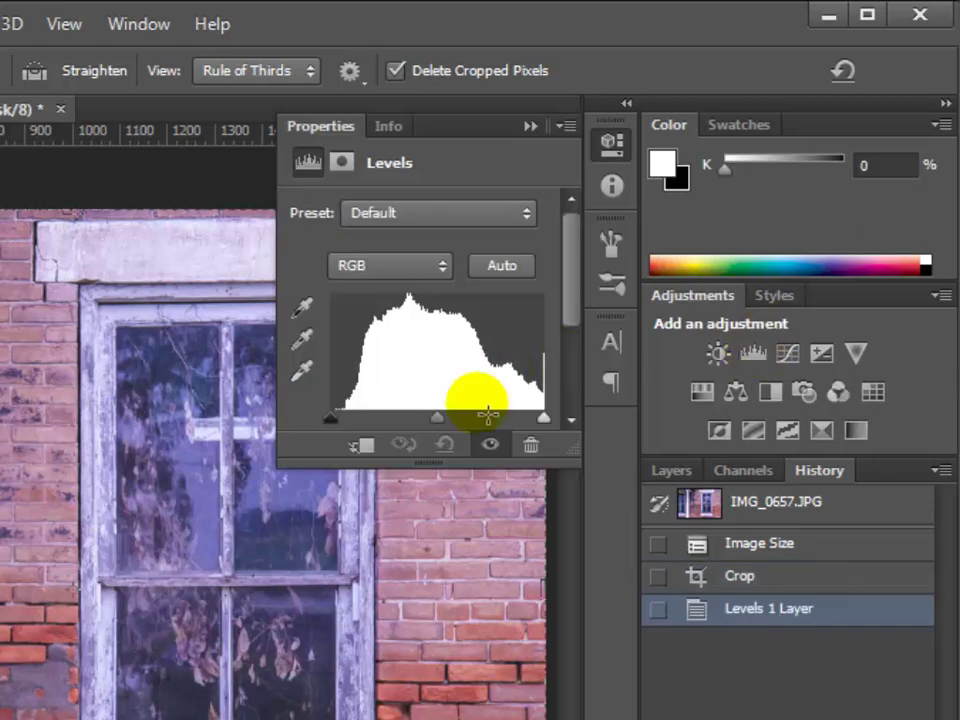
click(529, 127)
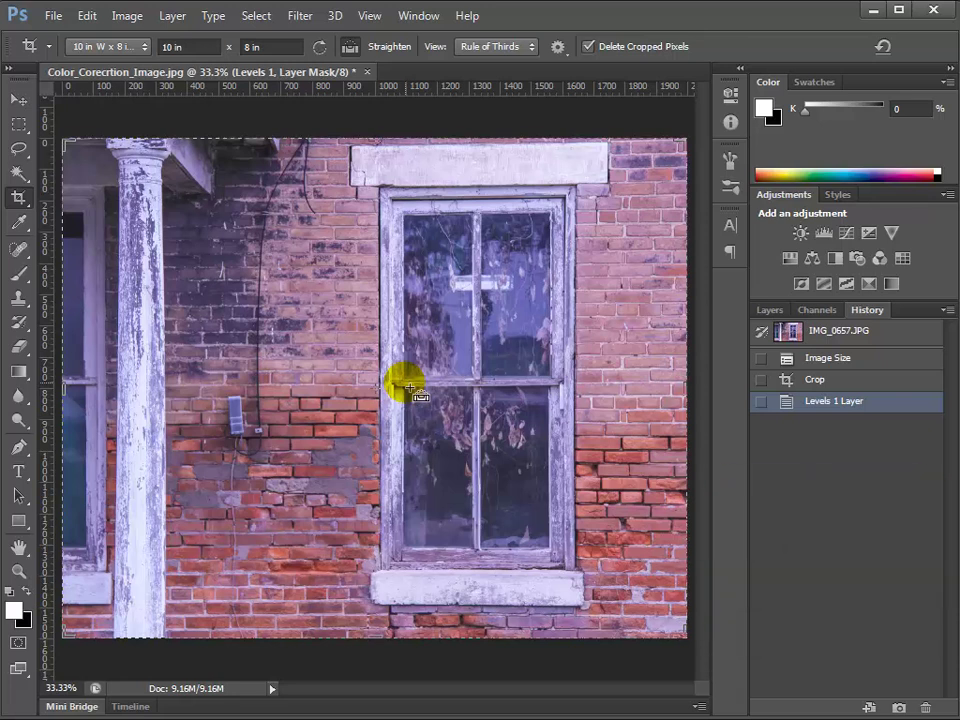
key(ctrl+l)
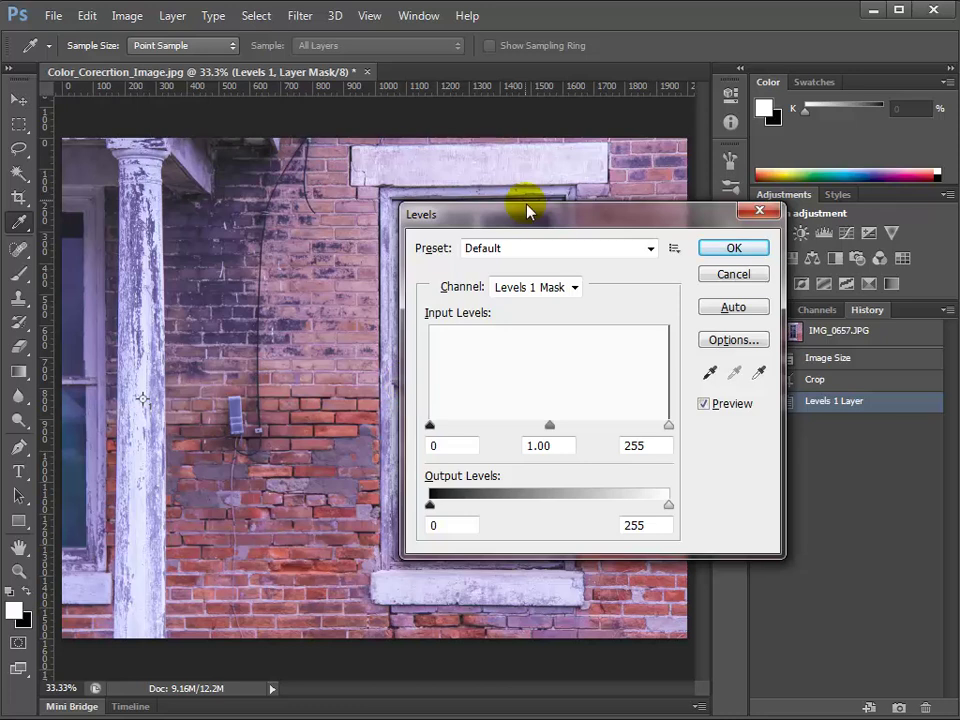
drag(583, 224, 484, 236)
click(636, 287)
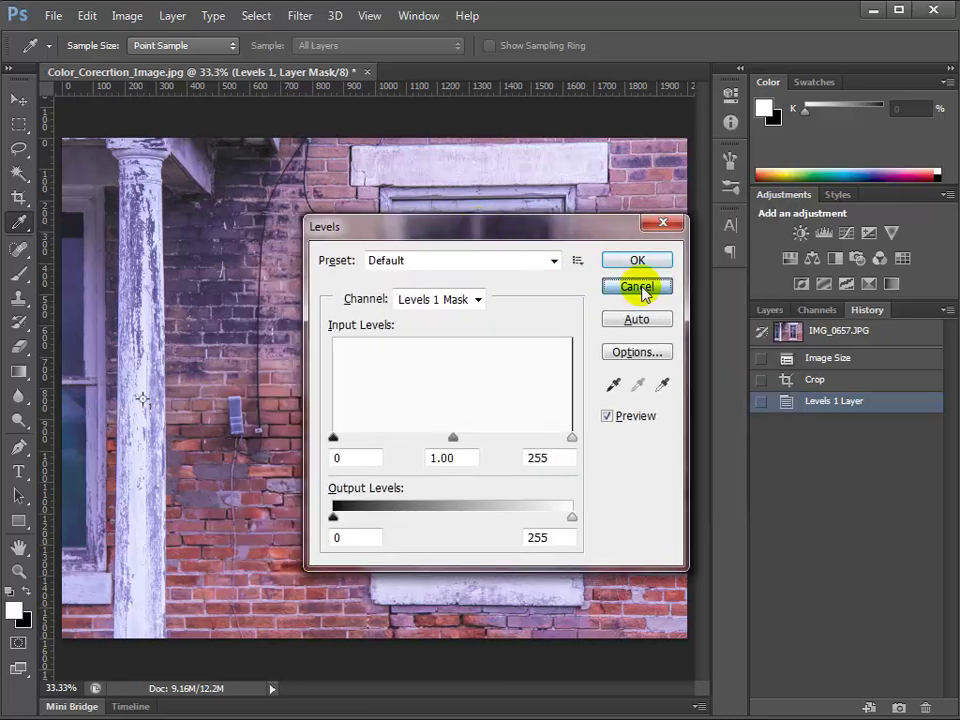
Step: Delete the Levels adjustment layer together with its layer mask, keeping only the Background photo
click(771, 313)
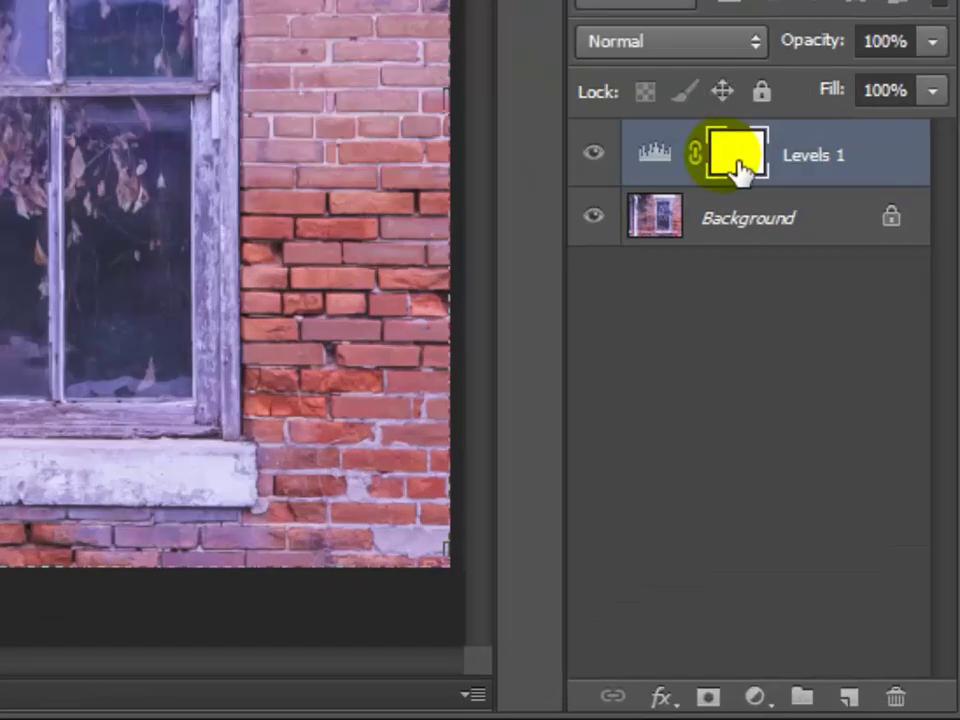
click(896, 697)
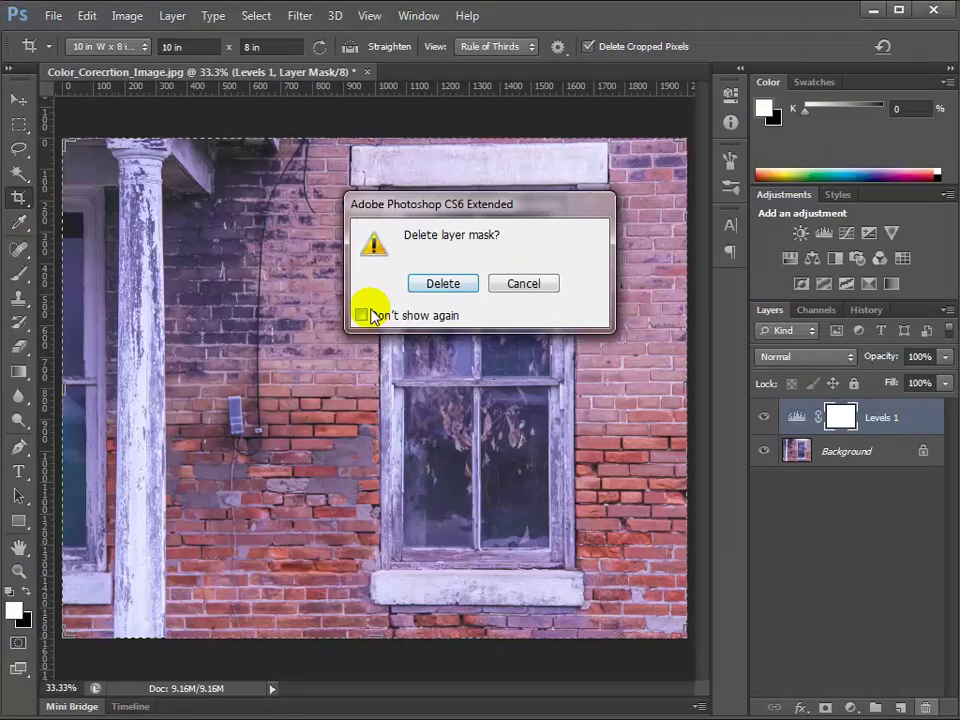
click(361, 315)
click(443, 284)
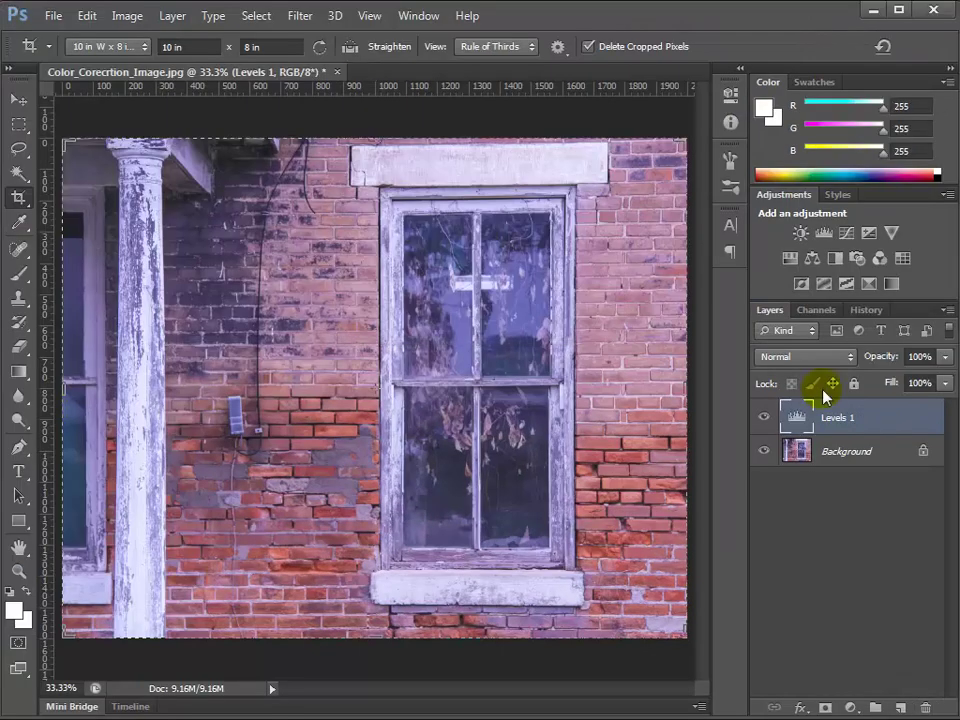
click(926, 710)
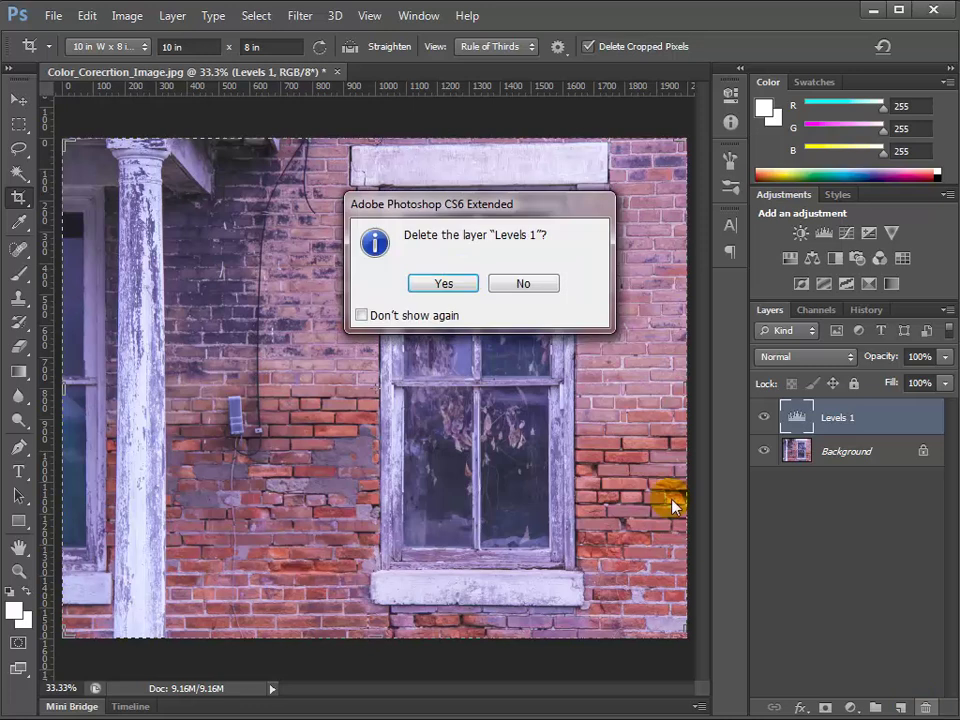
click(463, 283)
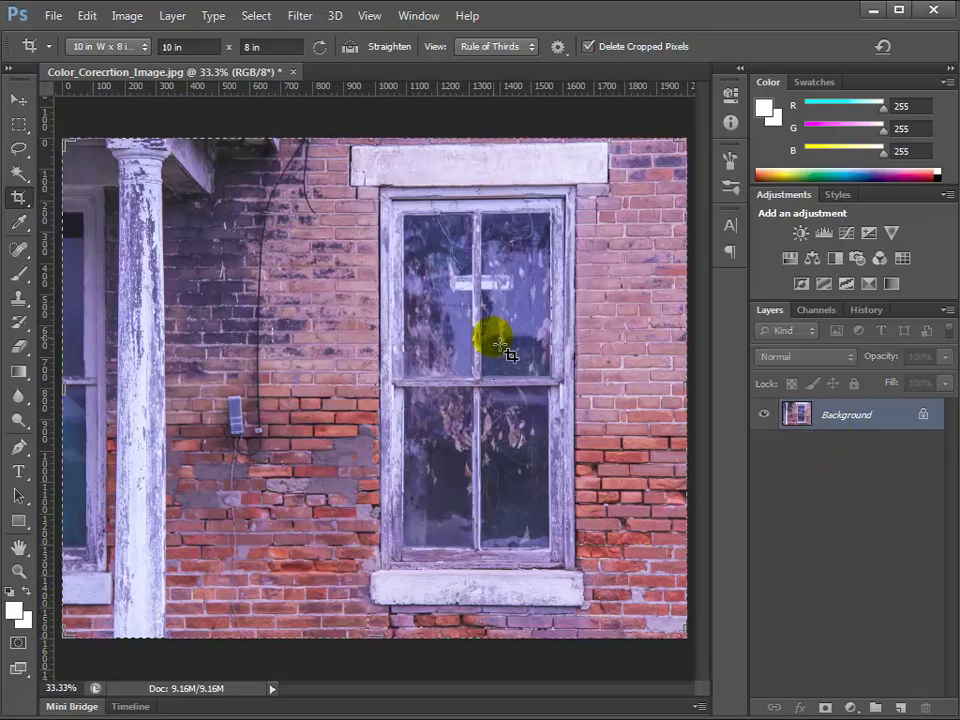
Step: Open Levels directly on the Background photo with input levels of 0 and 255, and move the dialog clear of the window
key(ctrl+l)
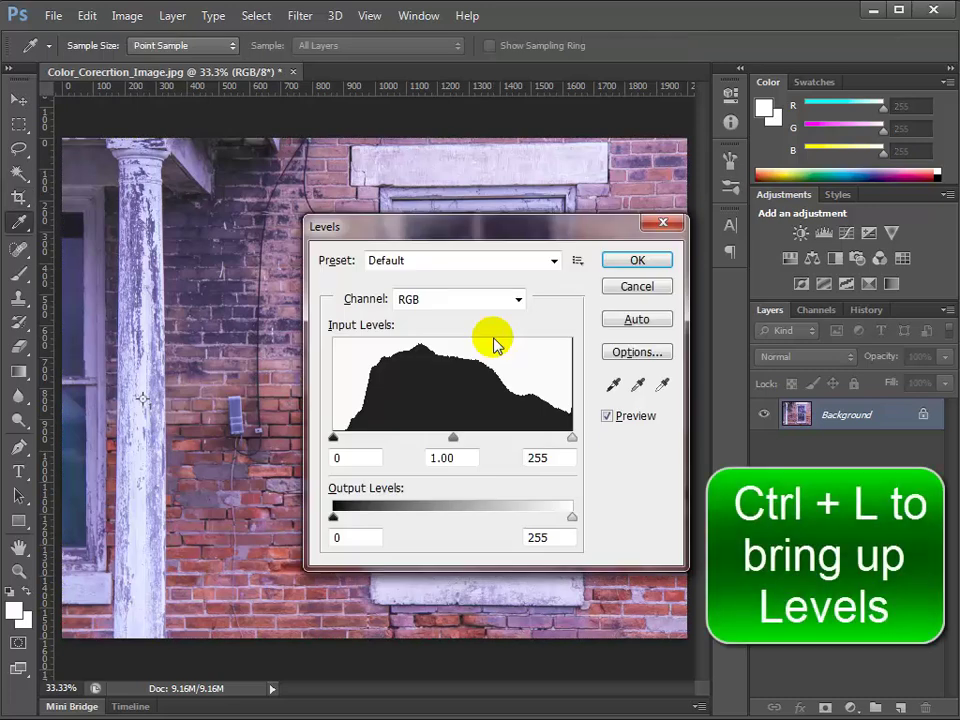
drag(430, 228, 604, 259)
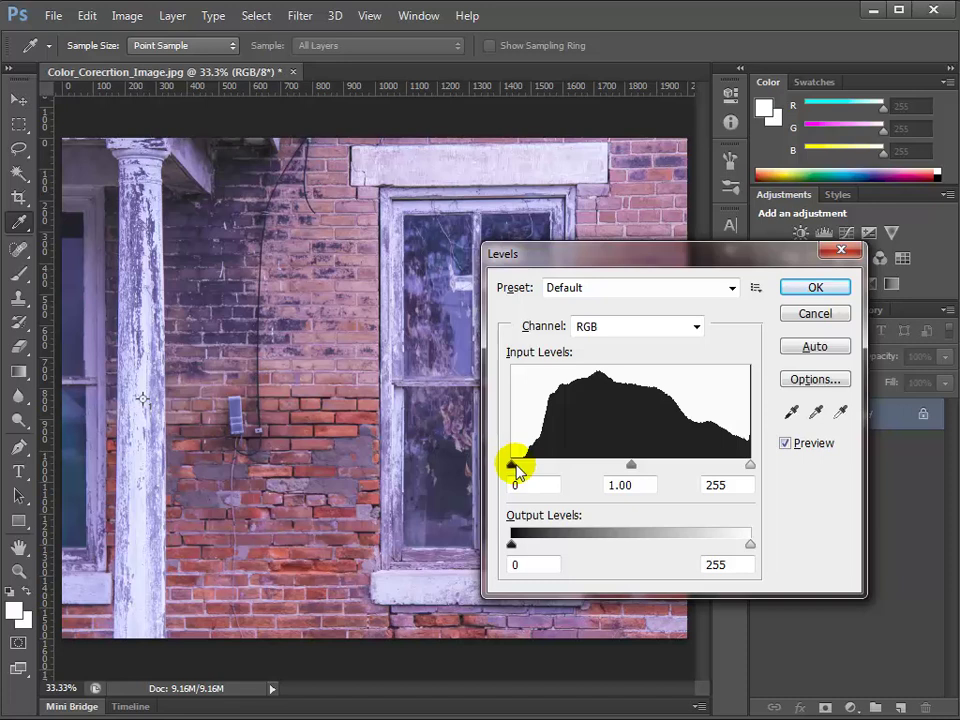
mouse_move(512, 468)
mouse_down()
mouse_move(587, 467)
mouse_move(497, 476)
mouse_up()
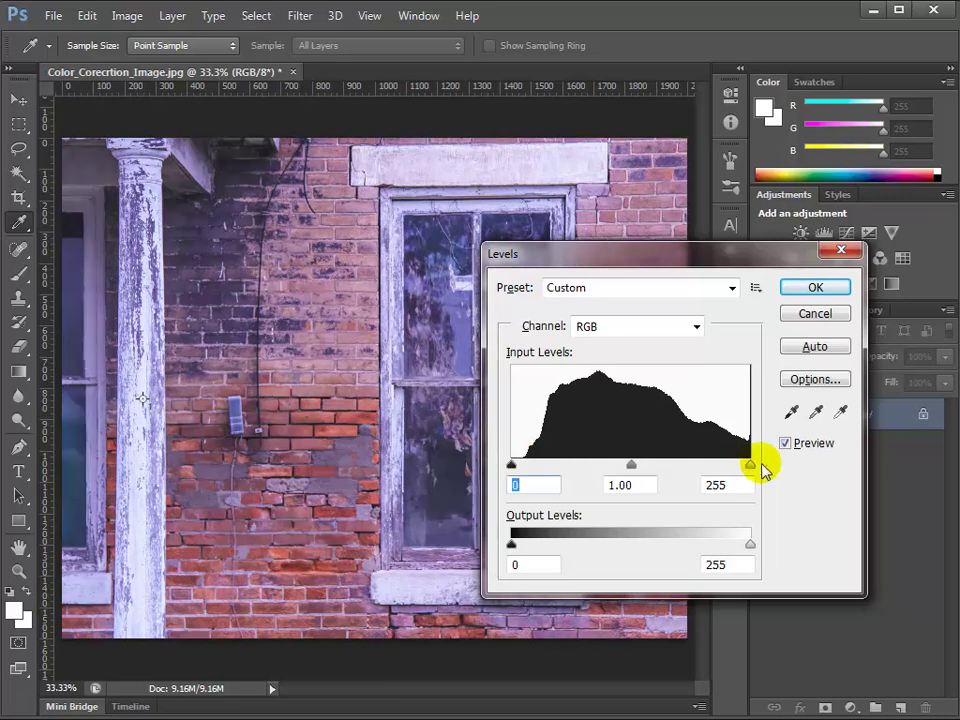
mouse_move(750, 466)
mouse_down()
mouse_move(668, 480)
mouse_move(765, 476)
mouse_up()
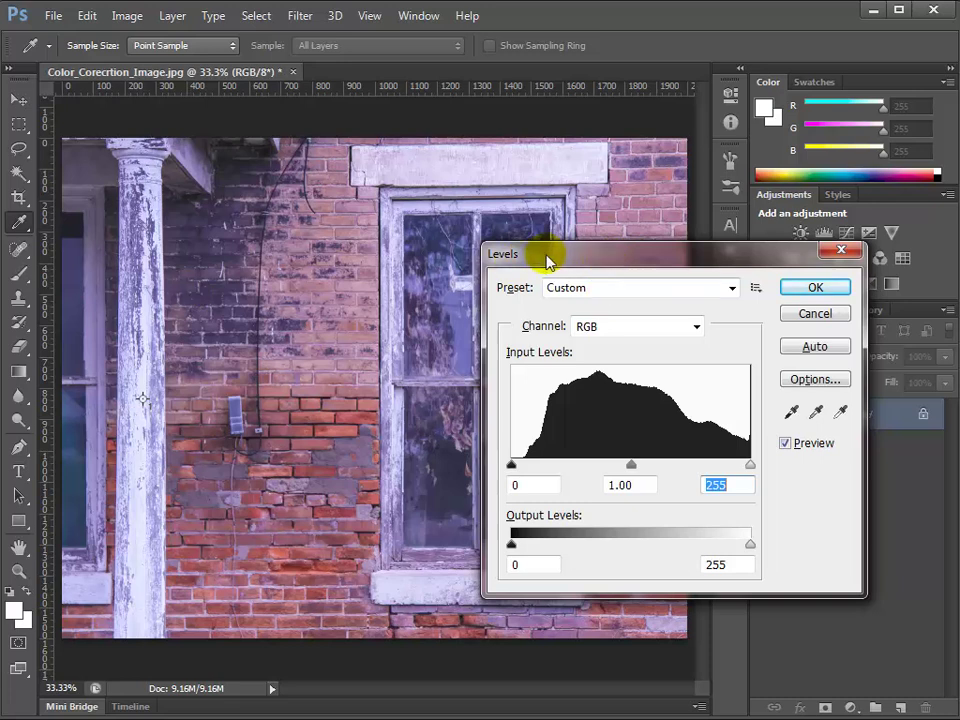
drag(555, 254, 645, 230)
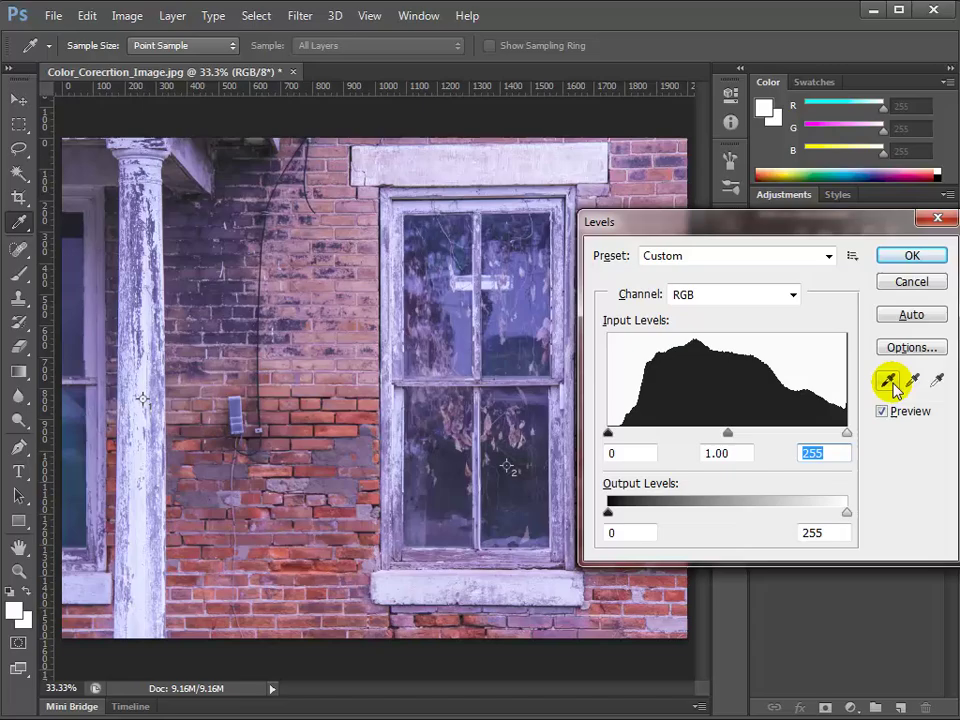
Step: Set the Levels white point with the white eyedropper on the first color sampler on the white column
click(890, 384)
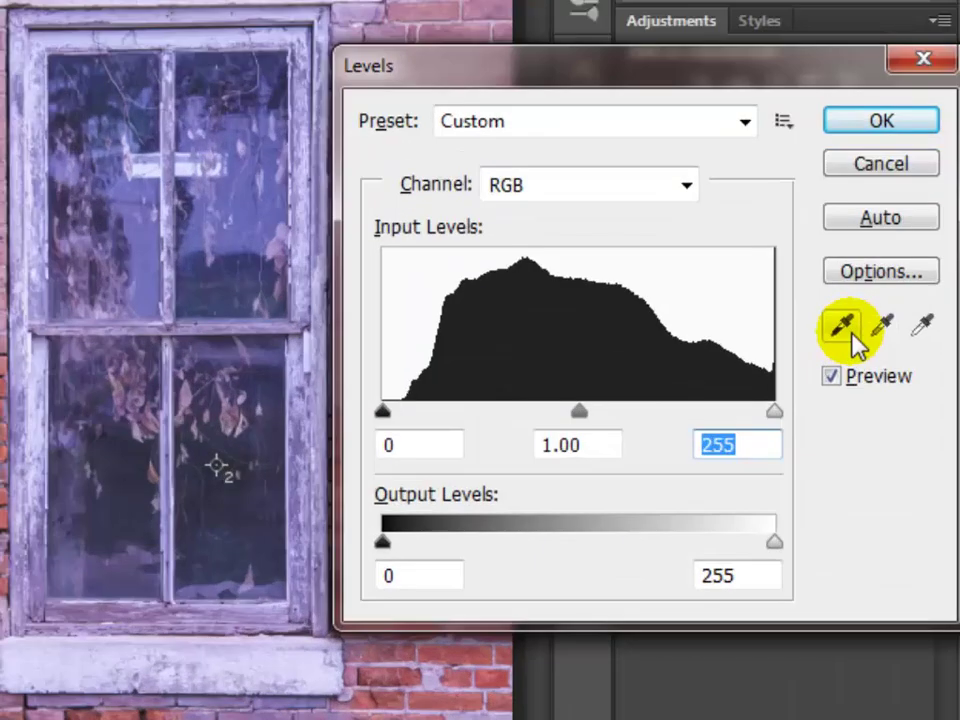
click(922, 325)
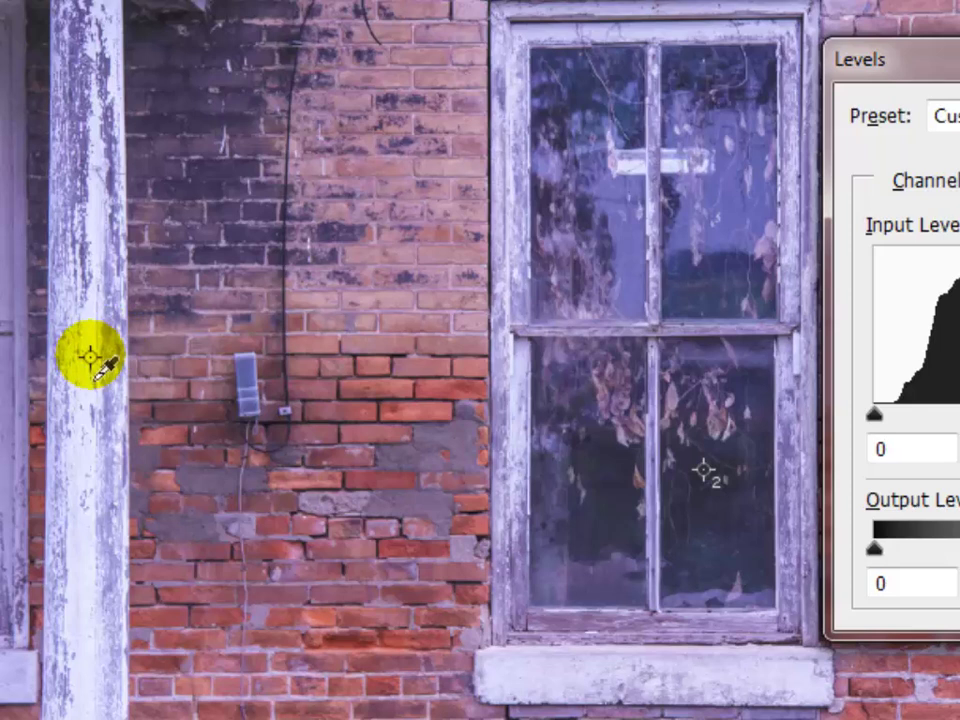
shift+click(90, 357)
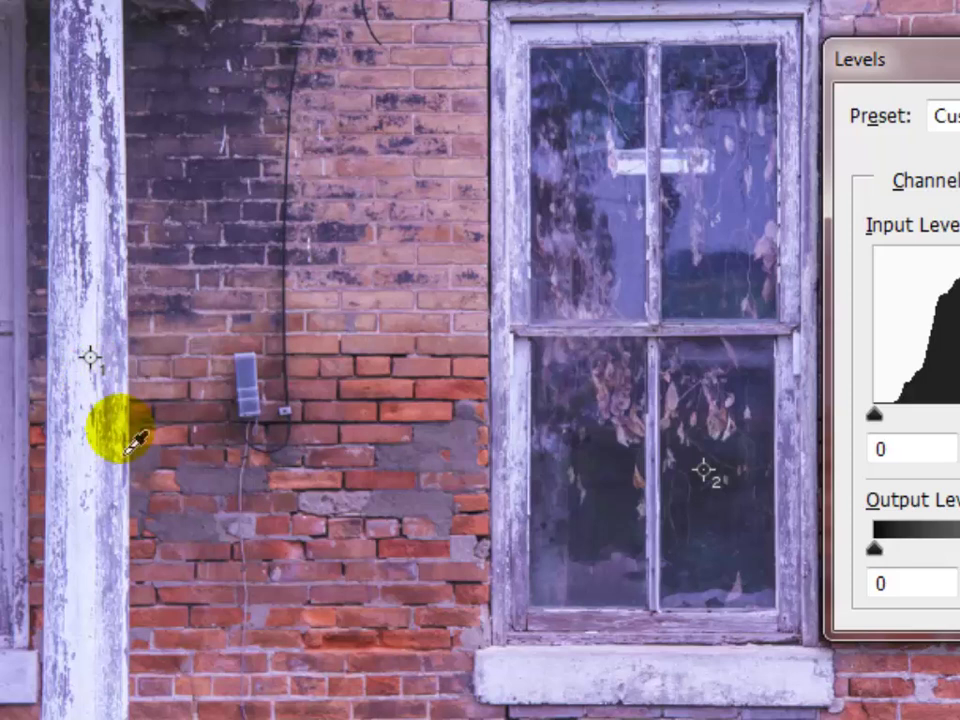
mouse_move(58, 386)
mouse_down()
mouse_move(66, 334)
mouse_move(124, 379)
mouse_move(220, 497)
mouse_move(226, 492)
mouse_up()
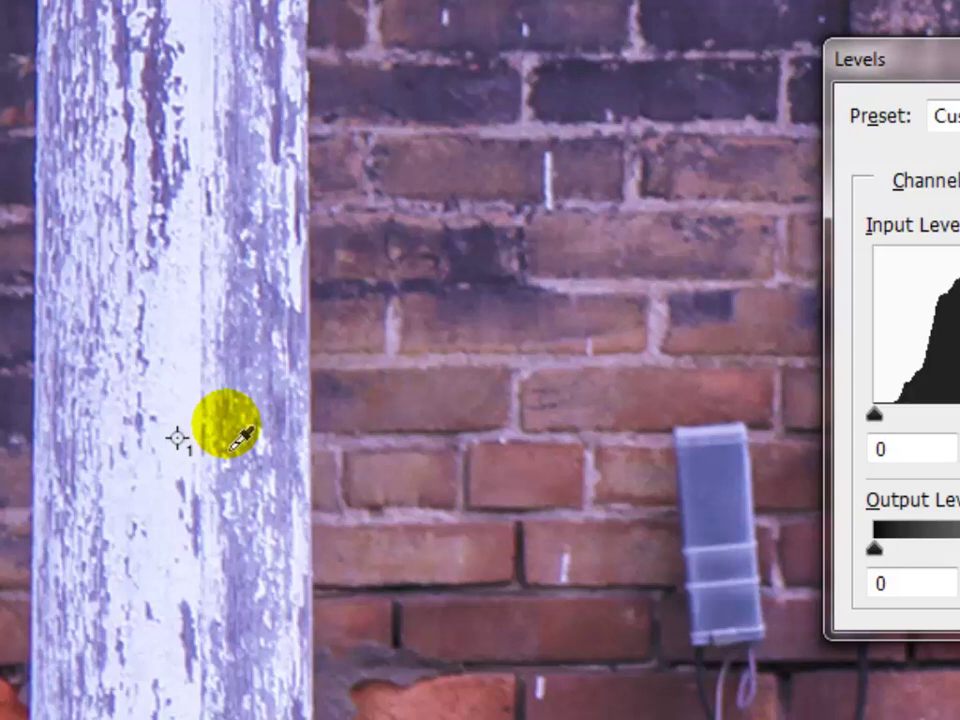
click(178, 438)
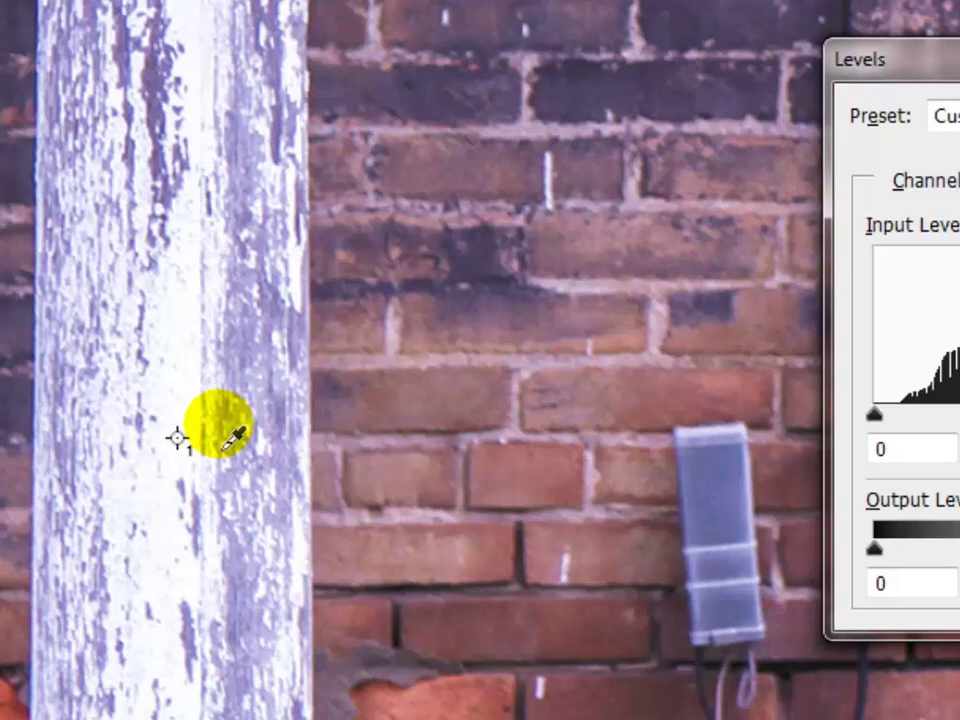
Step: Set the black point on the second color sampler in the window's lower-right pane, then apply the Levels correction
drag(546, 396, 478, 372)
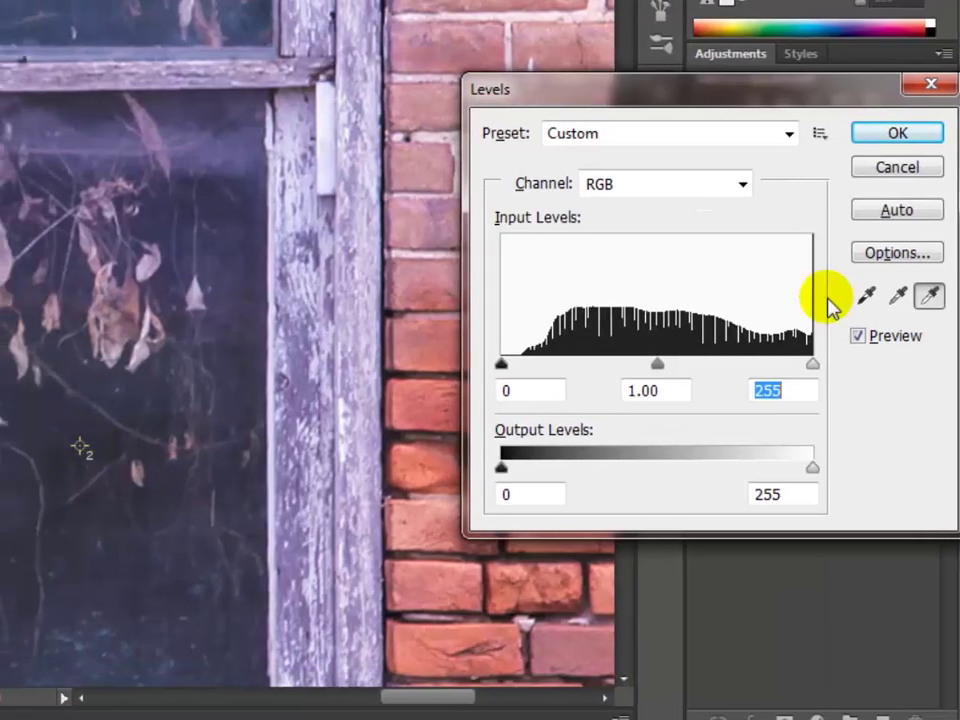
click(866, 295)
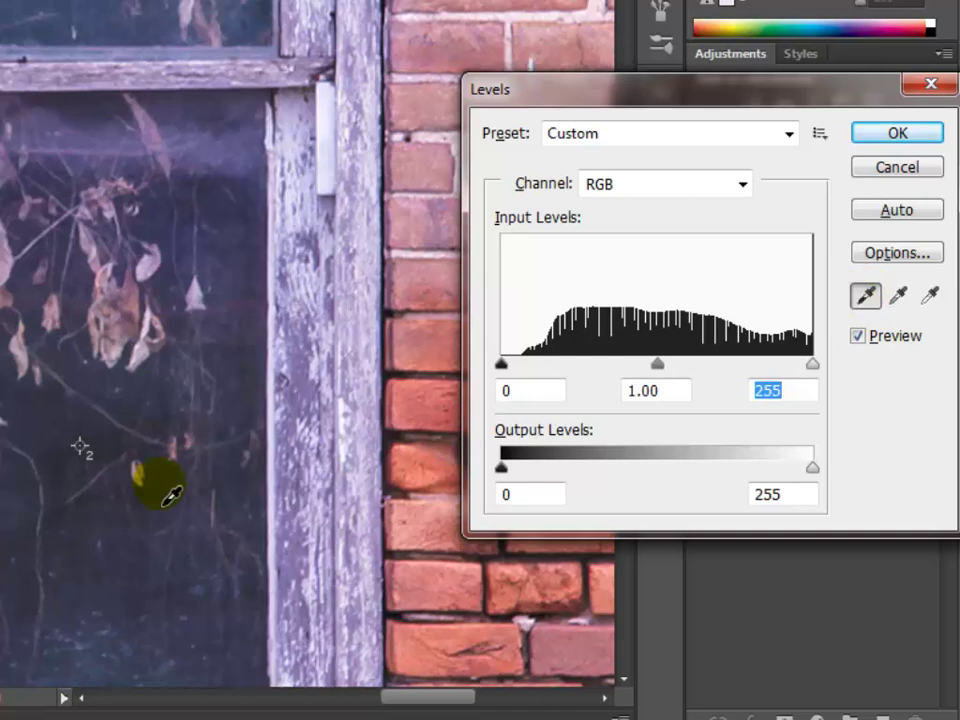
click(80, 448)
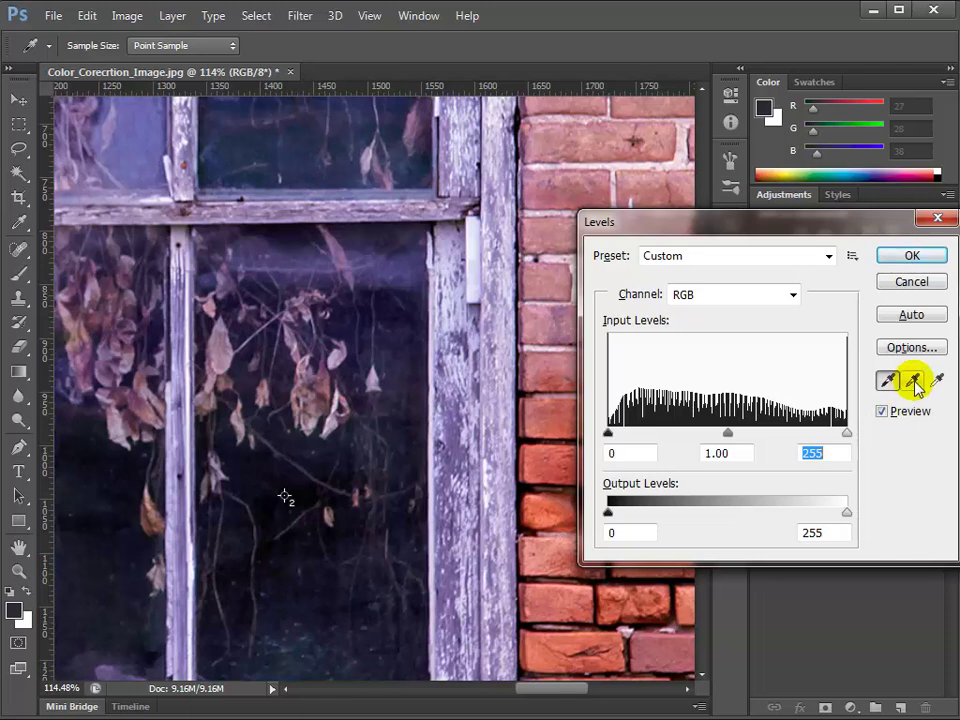
click(908, 258)
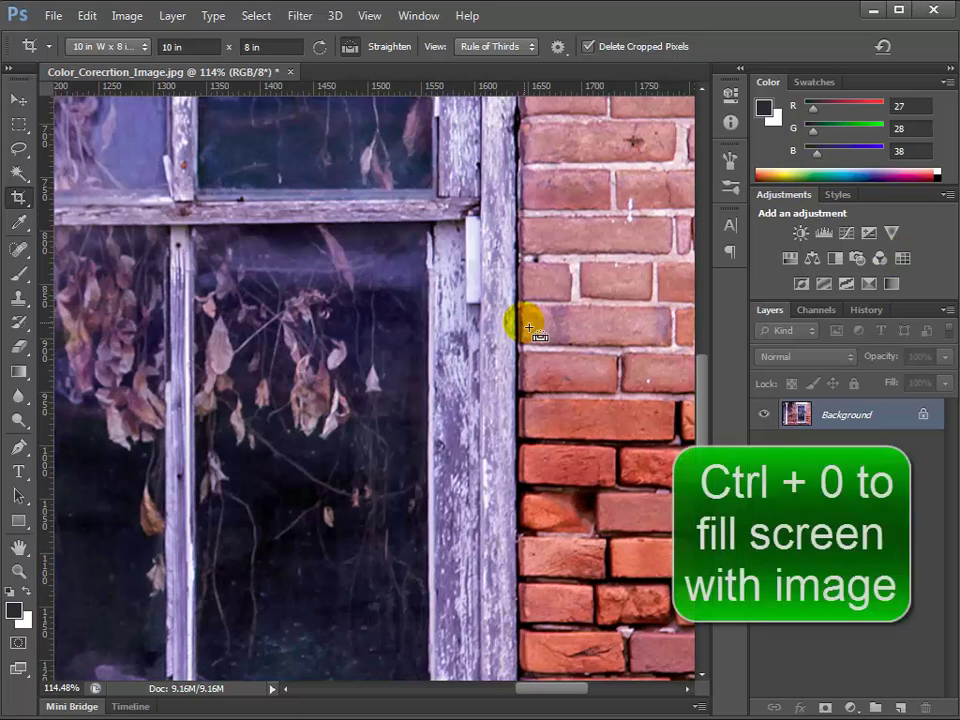
key(ctrl+0)
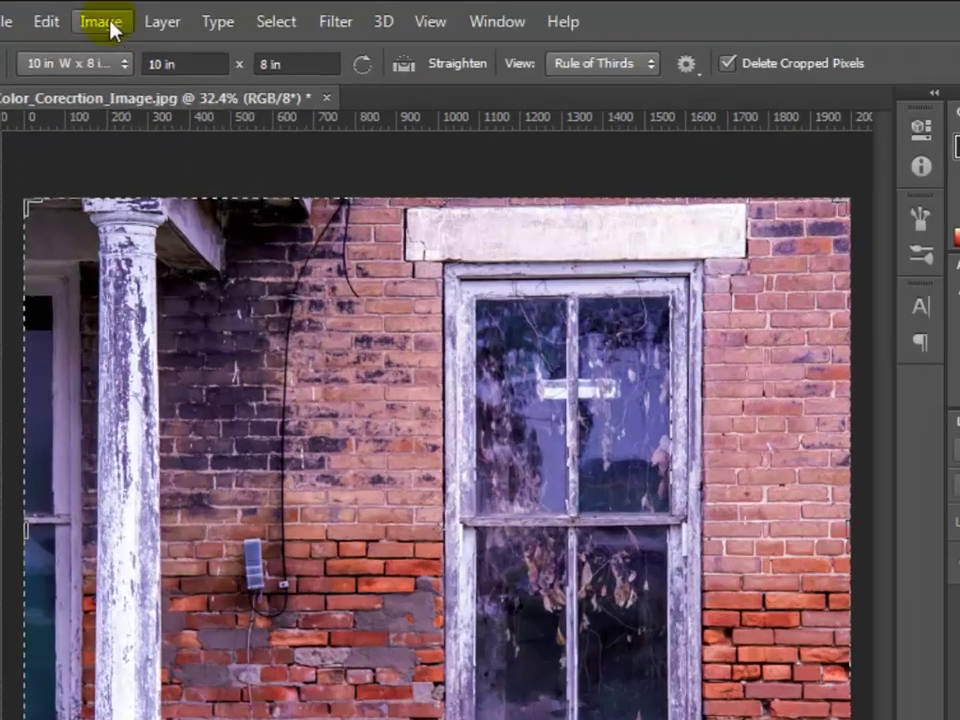
click(125, 16)
mouse_move(160, 88)
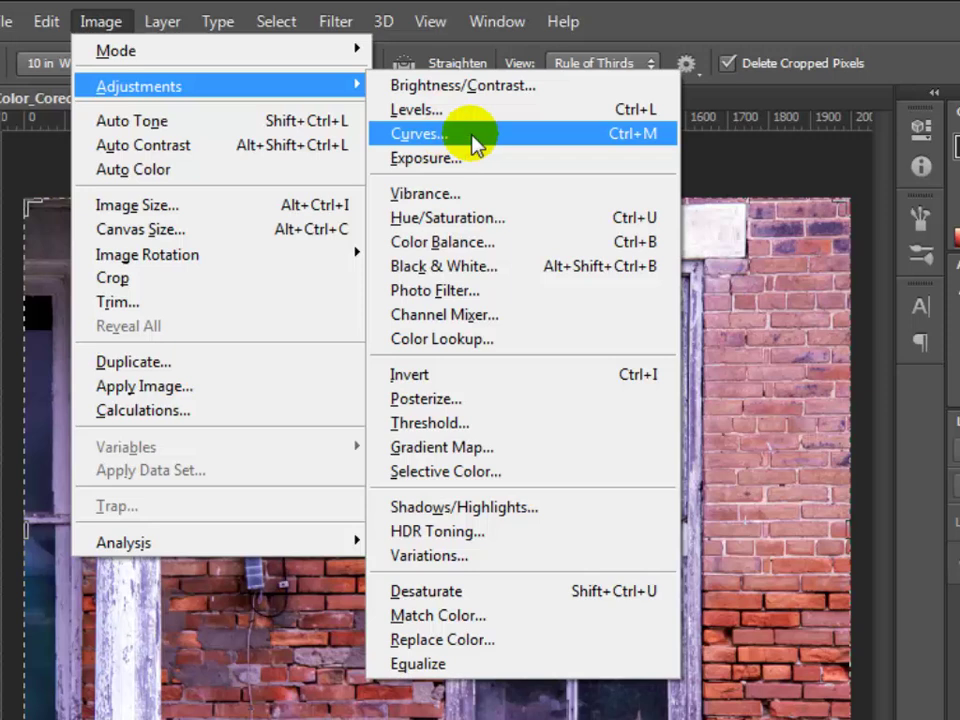
click(624, 134)
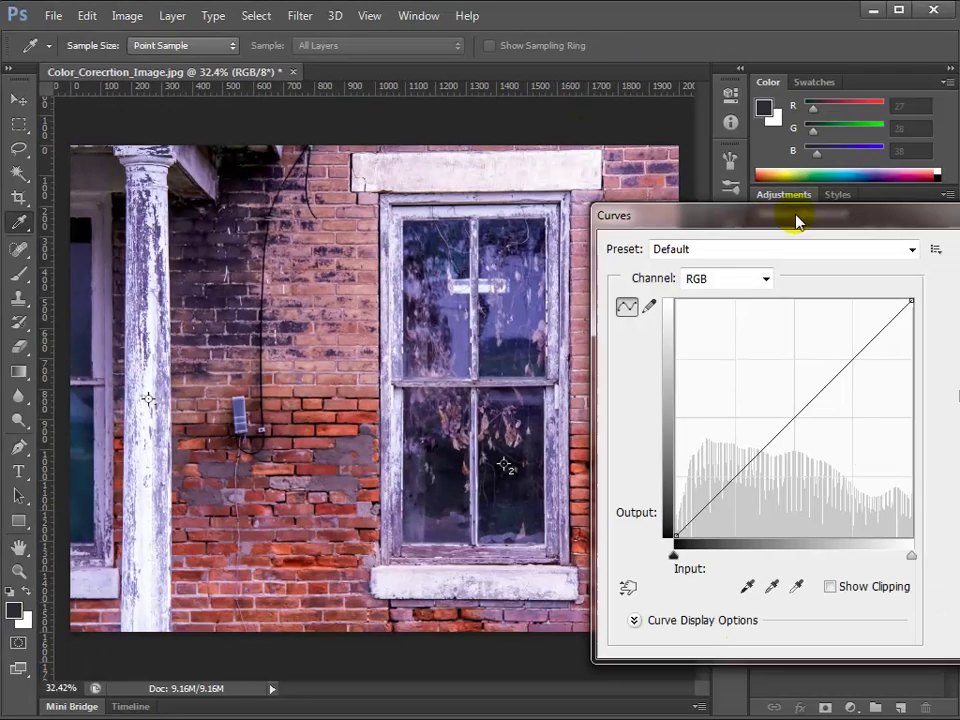
drag(797, 221, 540, 198)
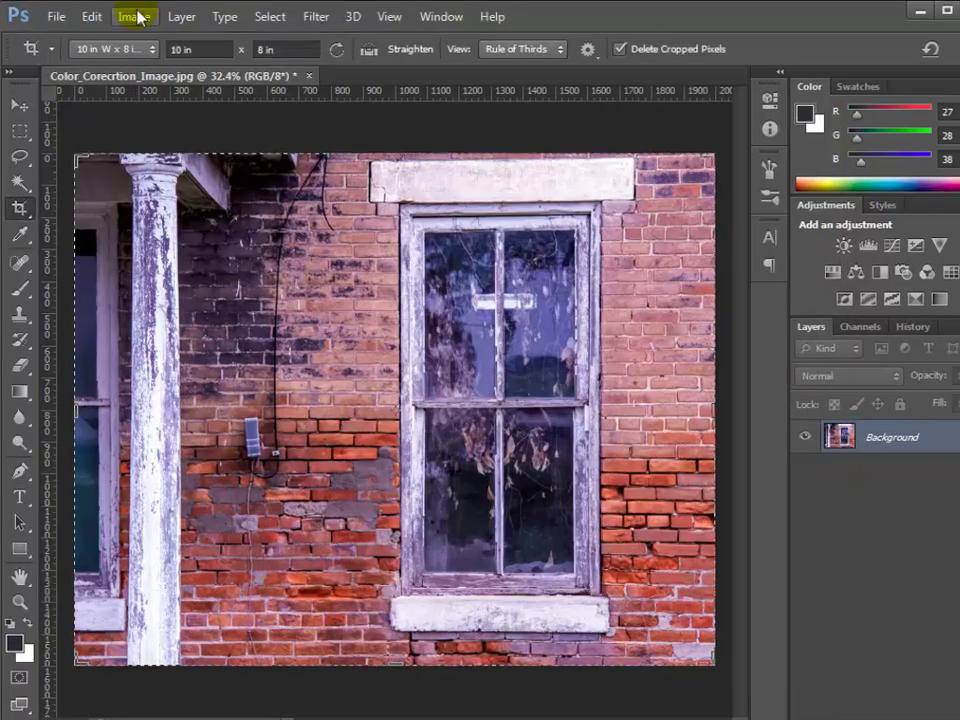
Step: Open Curves on the Background photo and move the dialog clear of the column, the brickwork and the lintel above the window
click(137, 16)
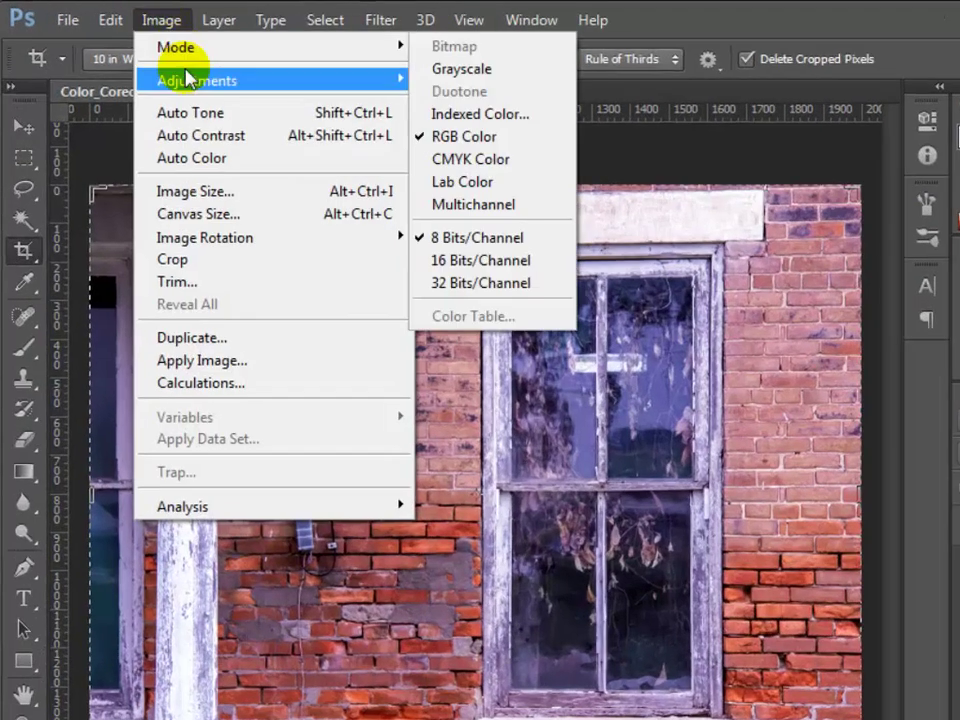
mouse_move(189, 79)
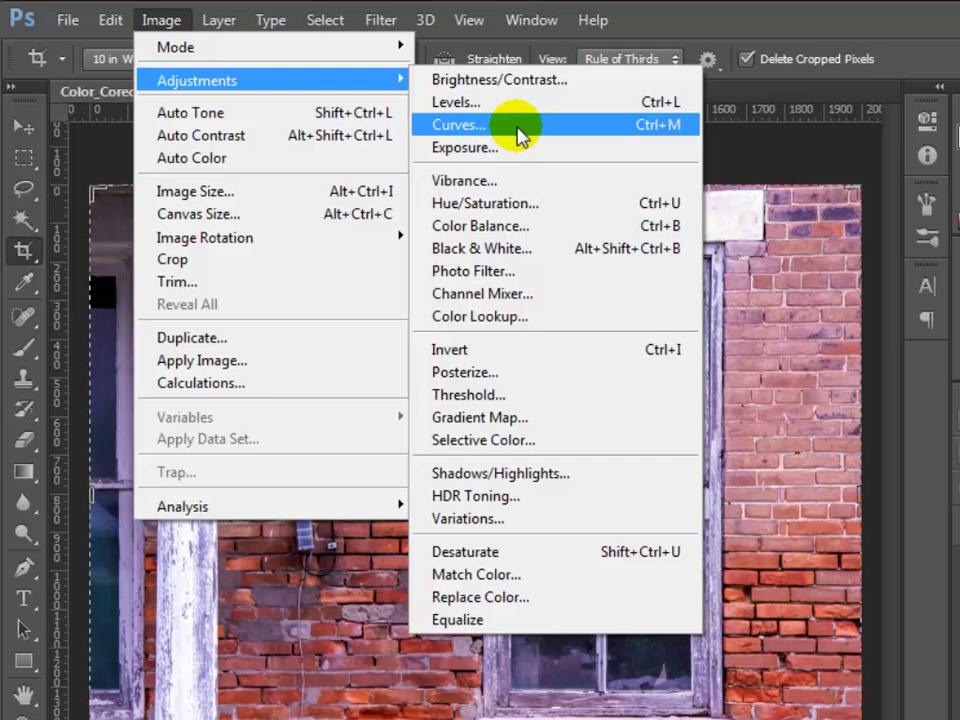
click(519, 128)
drag(664, 259, 730, 188)
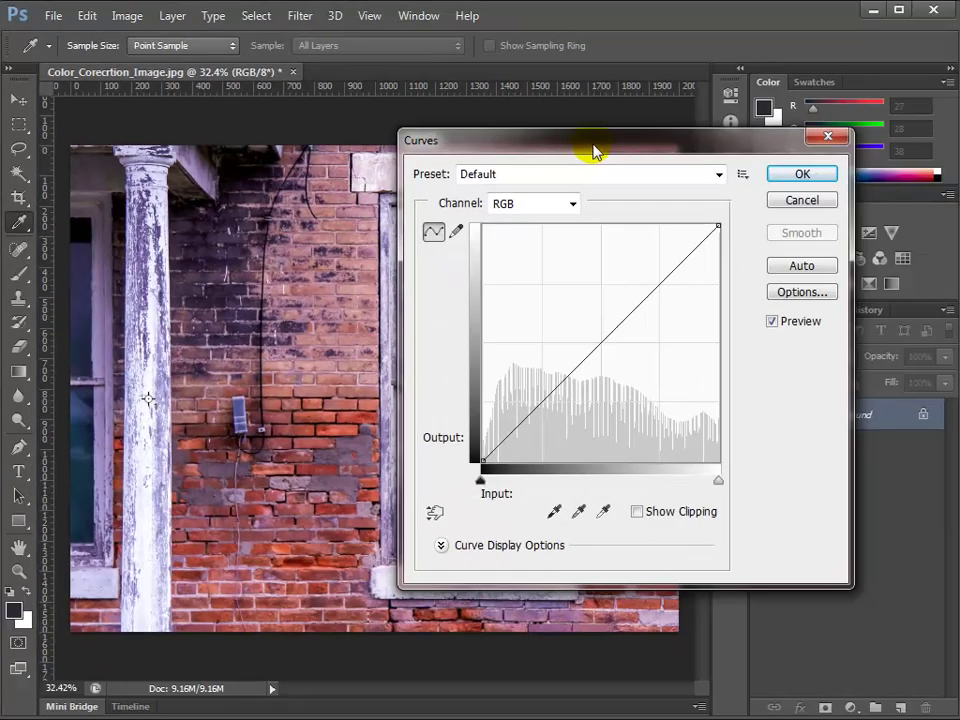
drag(593, 150, 508, 222)
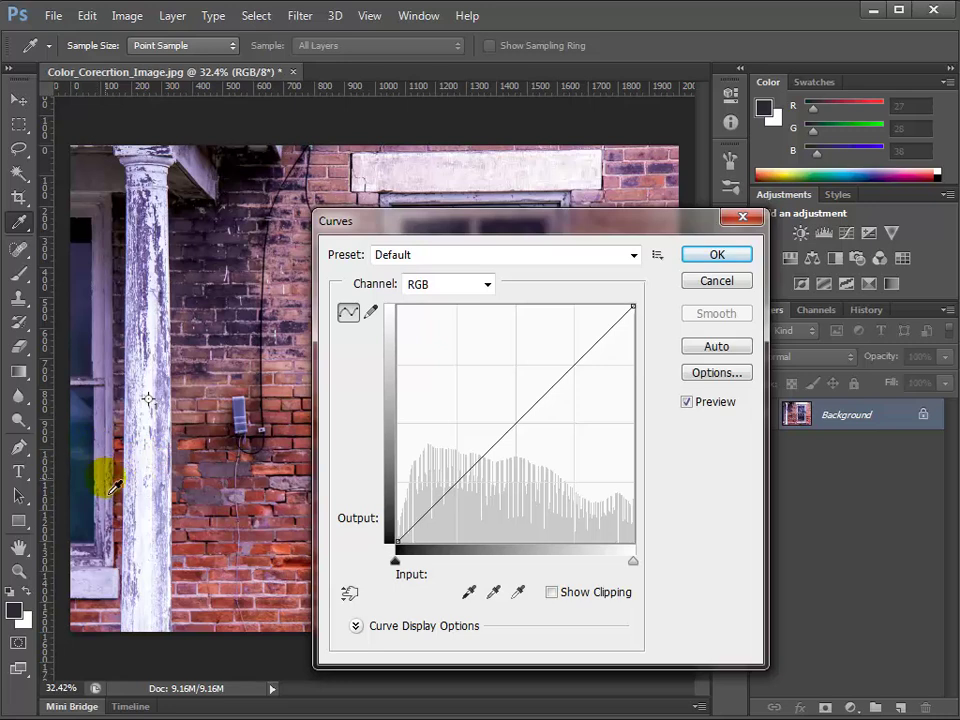
shift+click(147, 398)
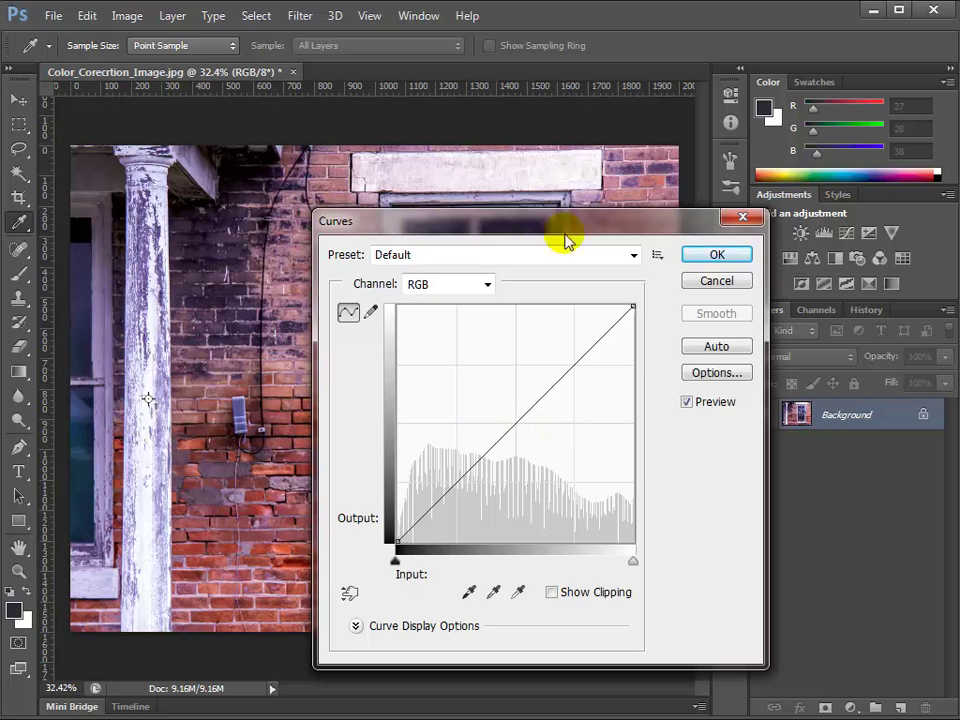
drag(580, 229, 648, 286)
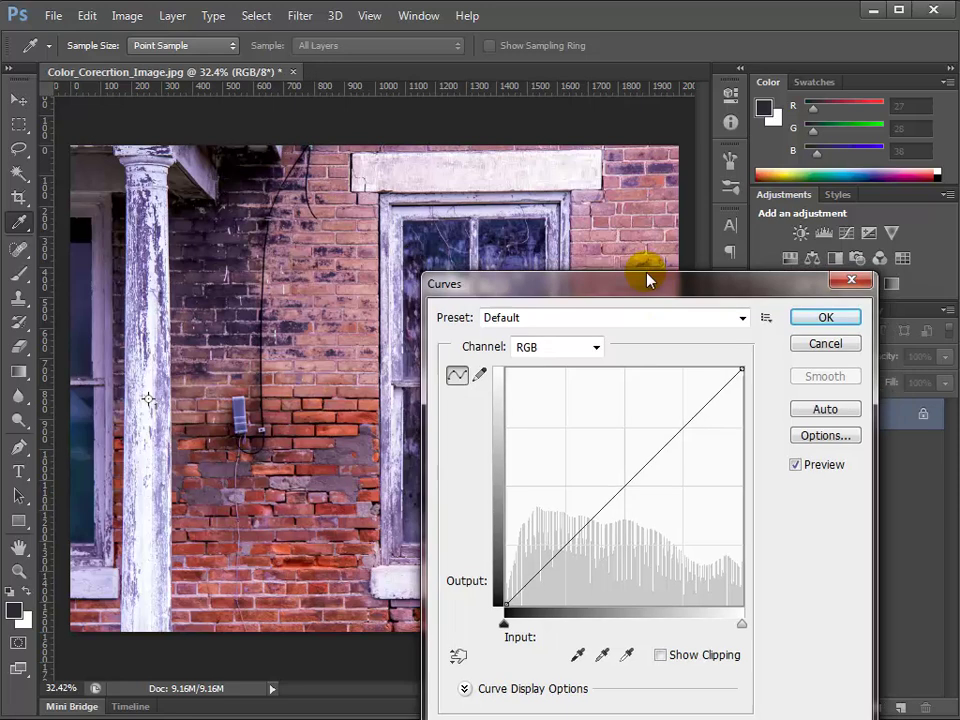
Step: Sample tones on the lintel, the brickwork and the frame of the window behind the column to locate midtones on the curve
drag(511, 181, 505, 179)
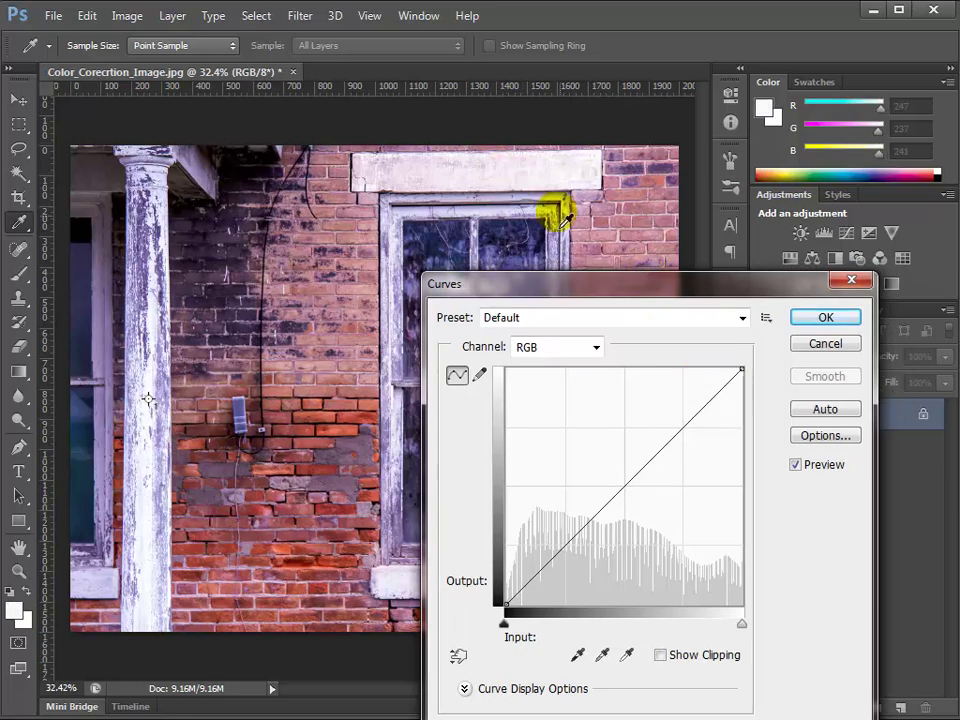
click(558, 190)
mouse_move(558, 190)
mouse_down()
mouse_move(480, 180)
mouse_move(434, 214)
mouse_move(411, 265)
mouse_move(350, 315)
mouse_up()
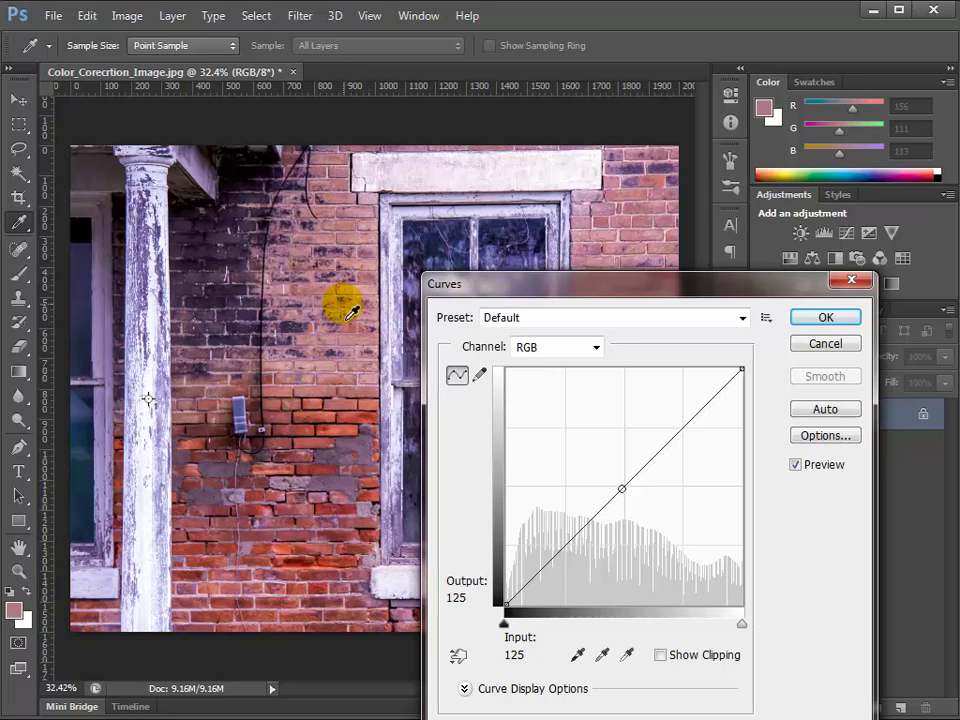
mouse_move(350, 315)
mouse_down()
mouse_move(132, 452)
mouse_move(111, 442)
mouse_move(110, 452)
mouse_move(107, 432)
mouse_up()
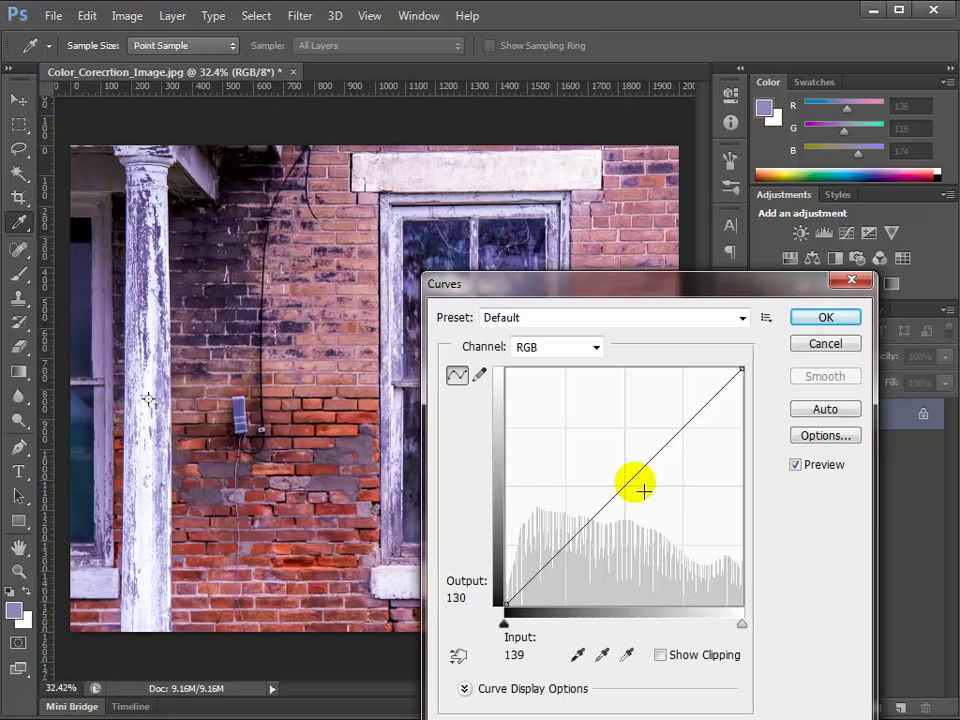
drag(84, 530, 106, 465)
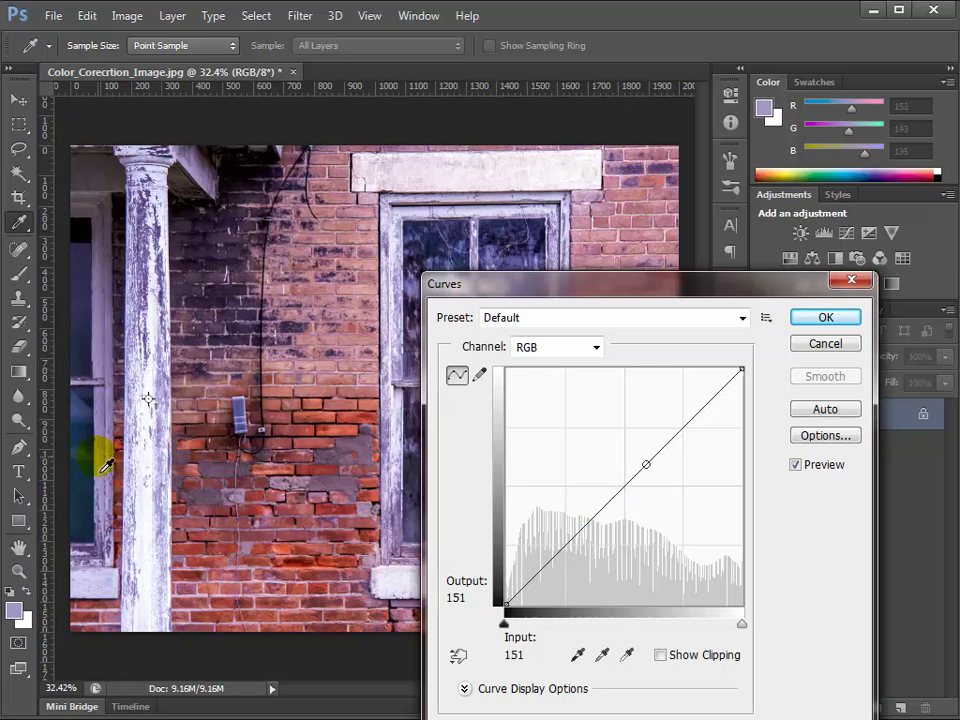
Step: Add a midpoint to the RGB curve at input 128, output 129, and sample the frame of the window behind the column
click(626, 488)
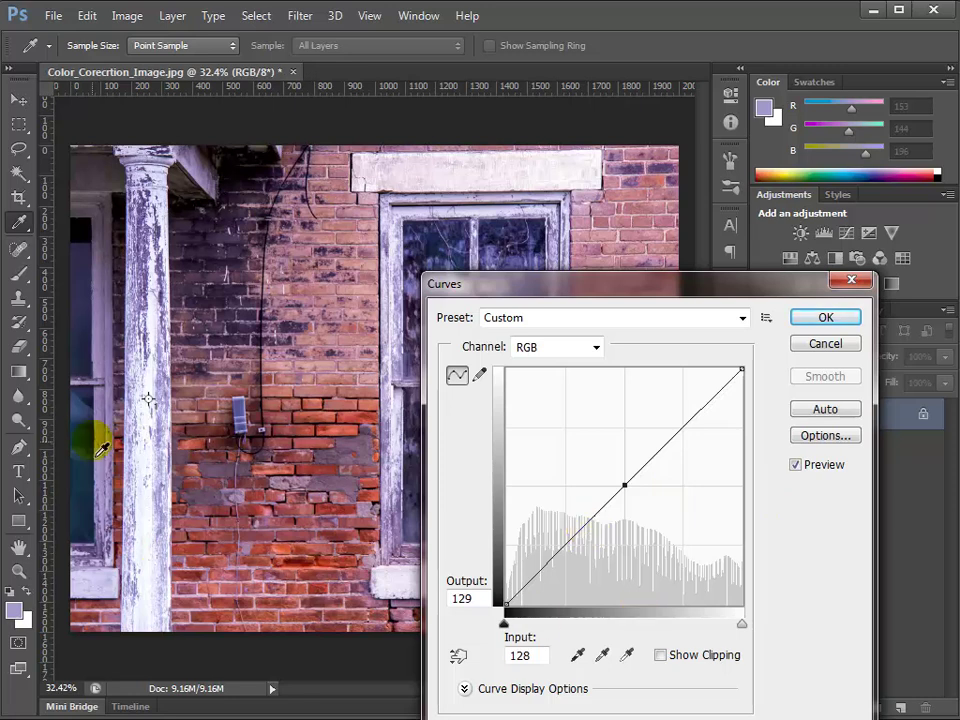
drag(104, 432, 109, 443)
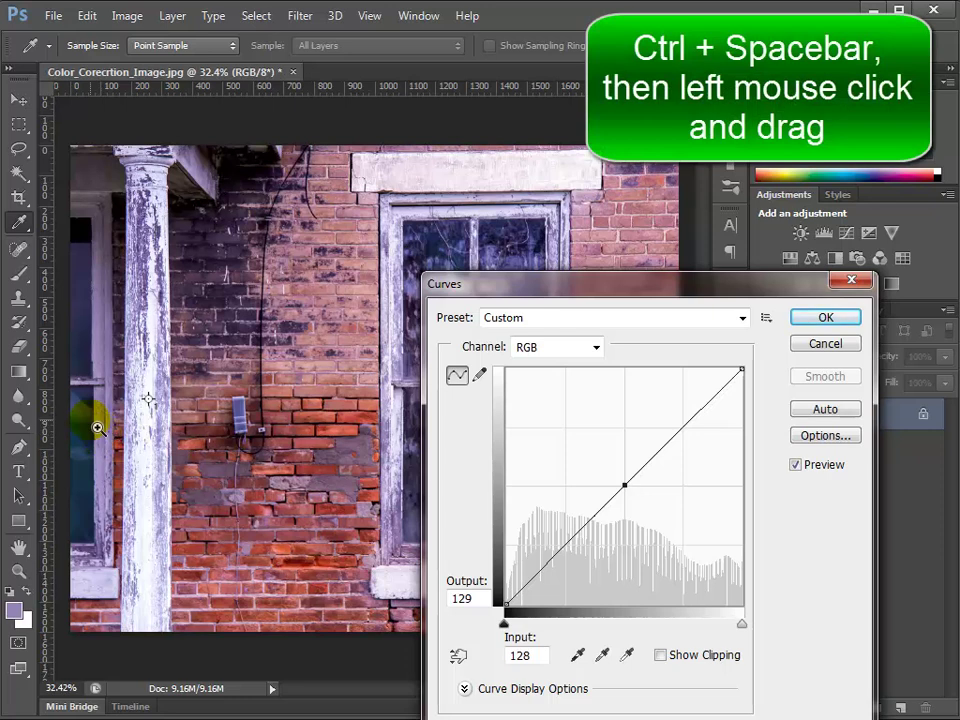
Step: Place a third color sampler on the frame of the window behind the column
drag(99, 429, 292, 636)
mouse_move(259, 418)
mouse_down()
mouse_move(276, 422)
mouse_move(256, 435)
mouse_up()
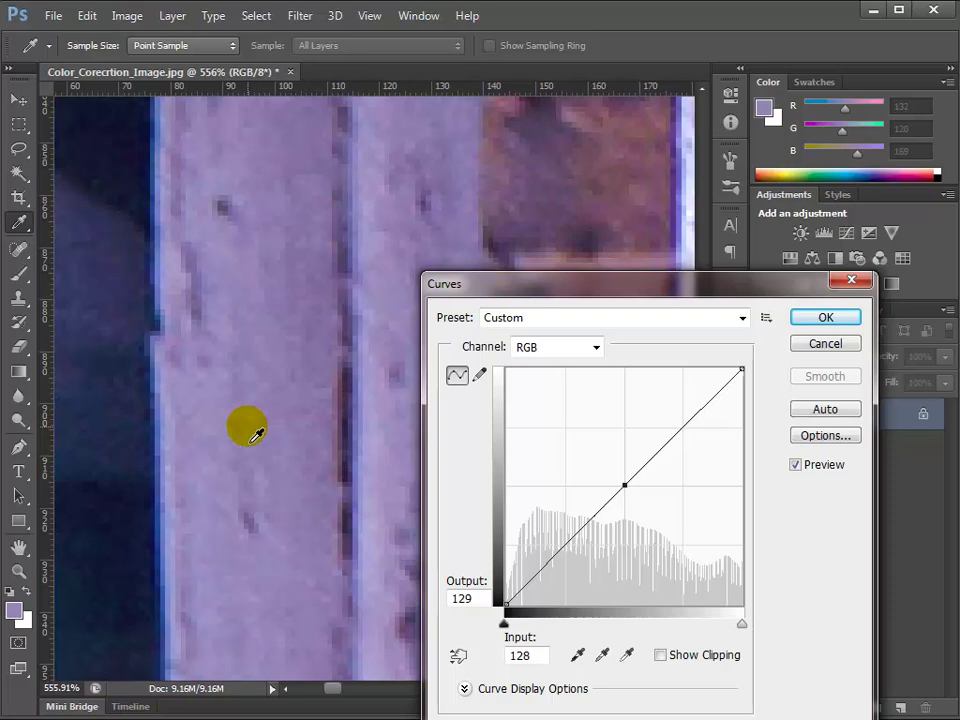
ctrl+click(256, 434)
ctrl+click(256, 435)
ctrl+click(256, 434)
ctrl+click(256, 434)
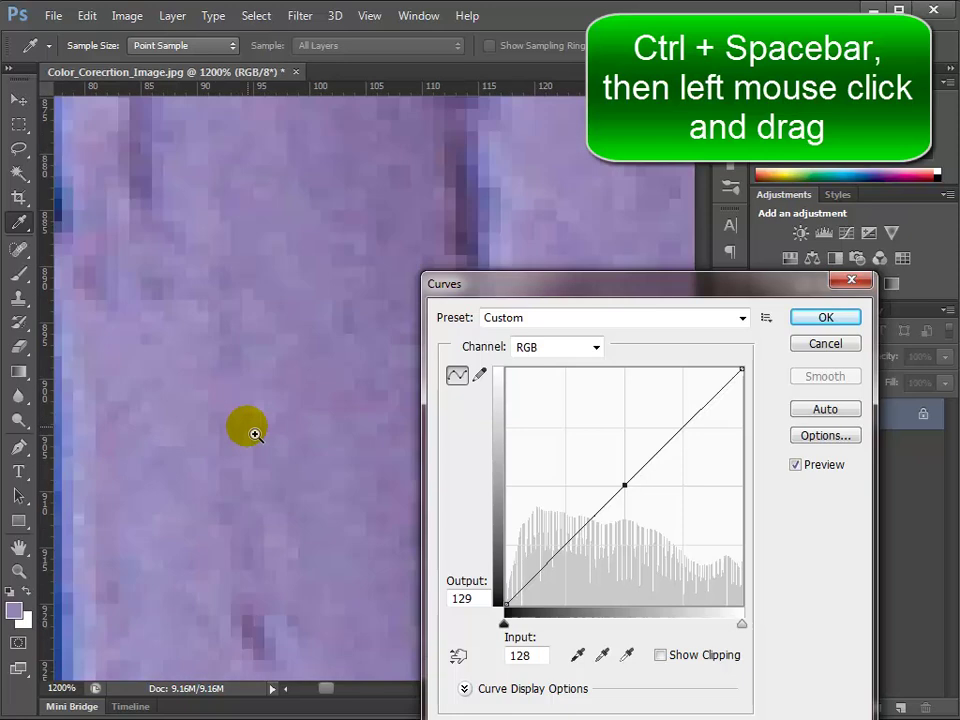
ctrl+click(256, 434)
ctrl+click(256, 434)
ctrl+click(256, 434)
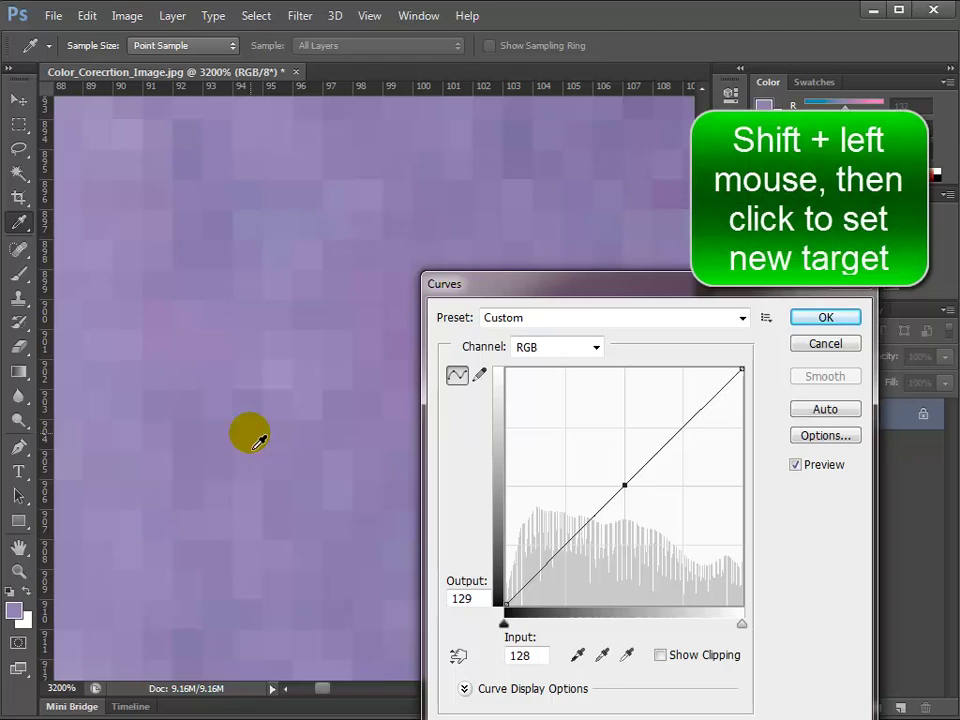
shift+click(252, 437)
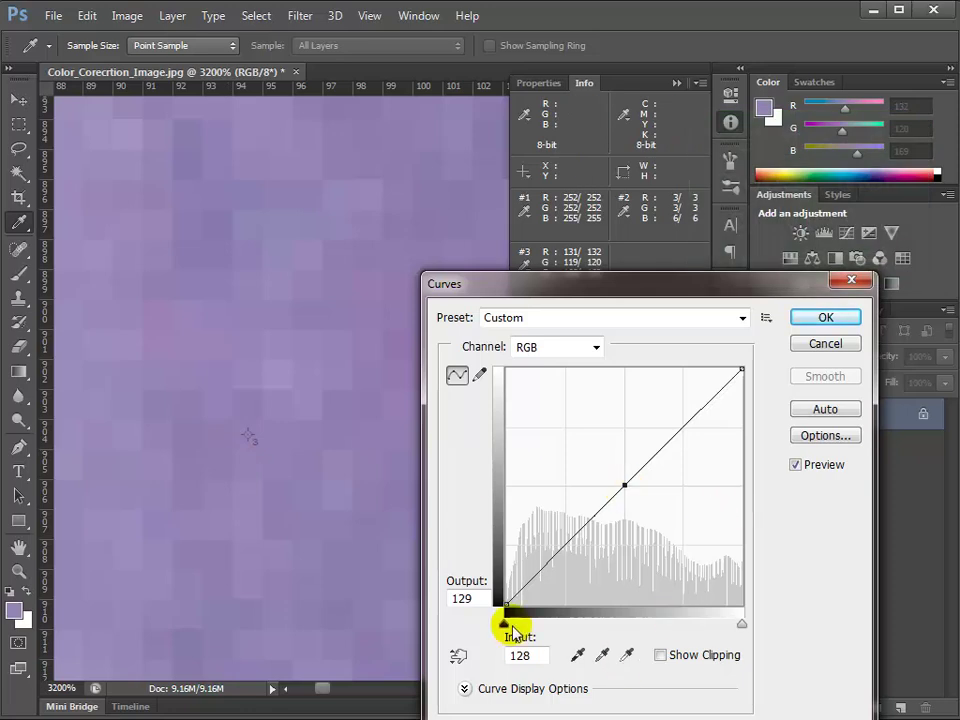
Step: Try to set the Curves gray point on the first color sampler on the white column
scroll(298, 441, down, 4)
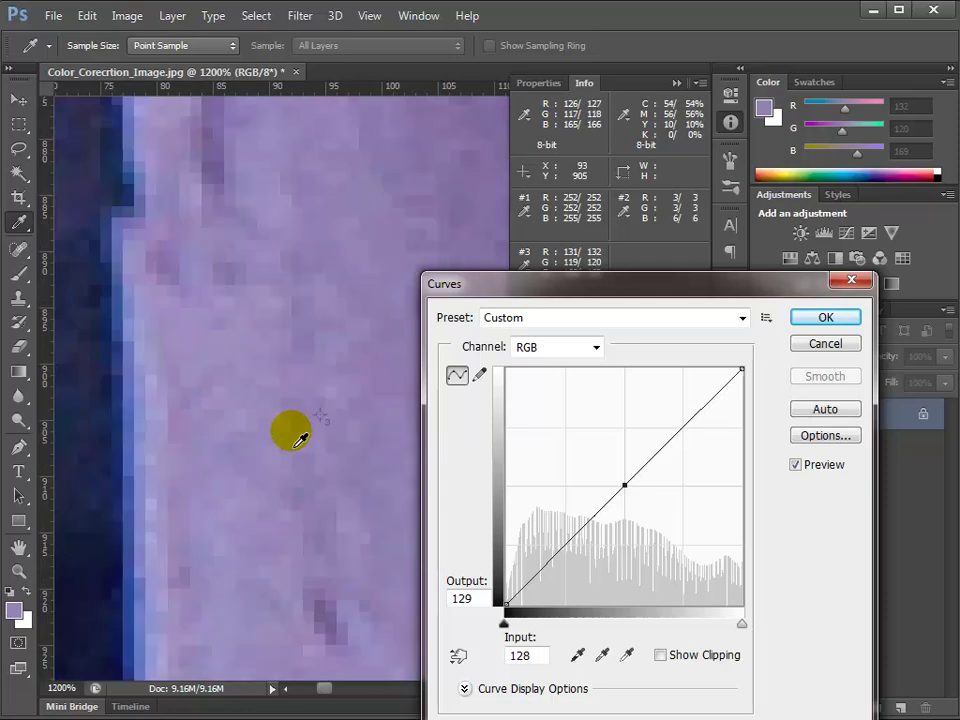
scroll(299, 440, down, 4)
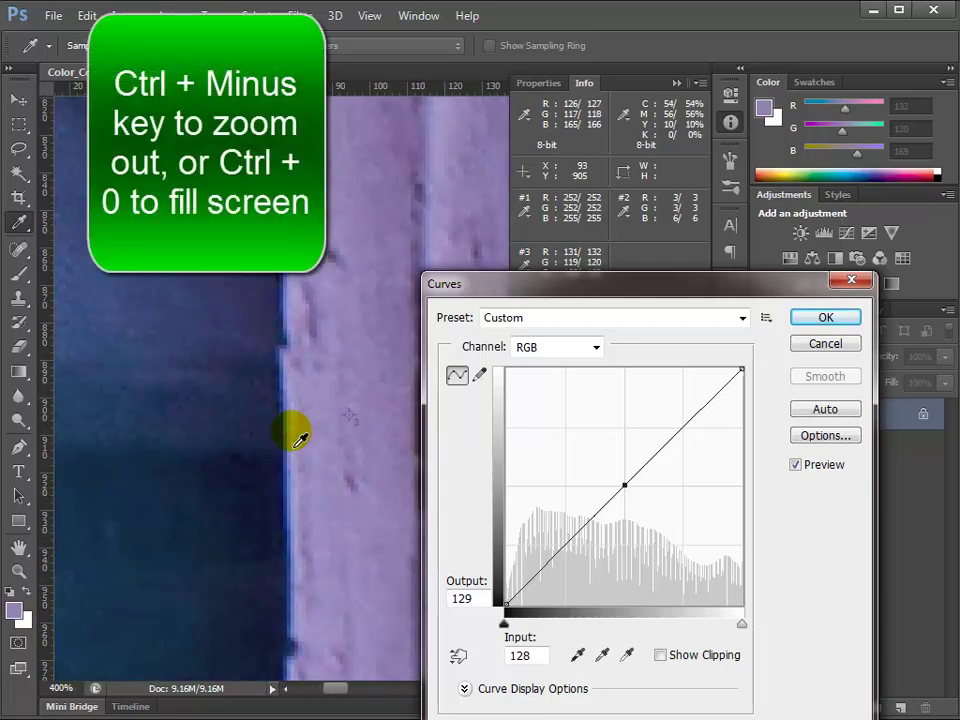
scroll(299, 440, down, 6)
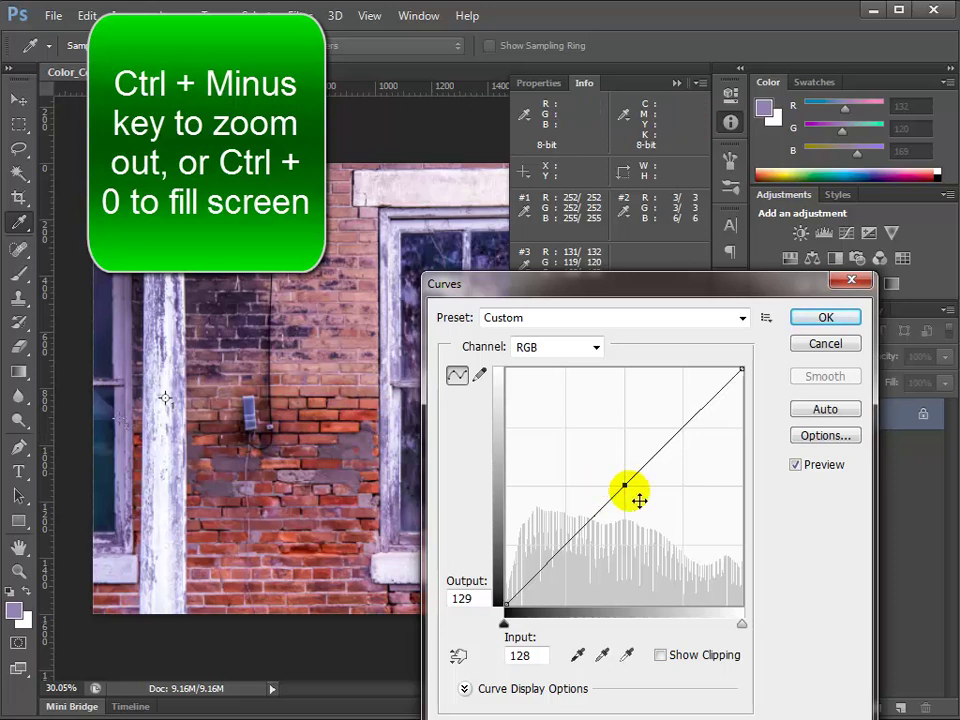
click(603, 656)
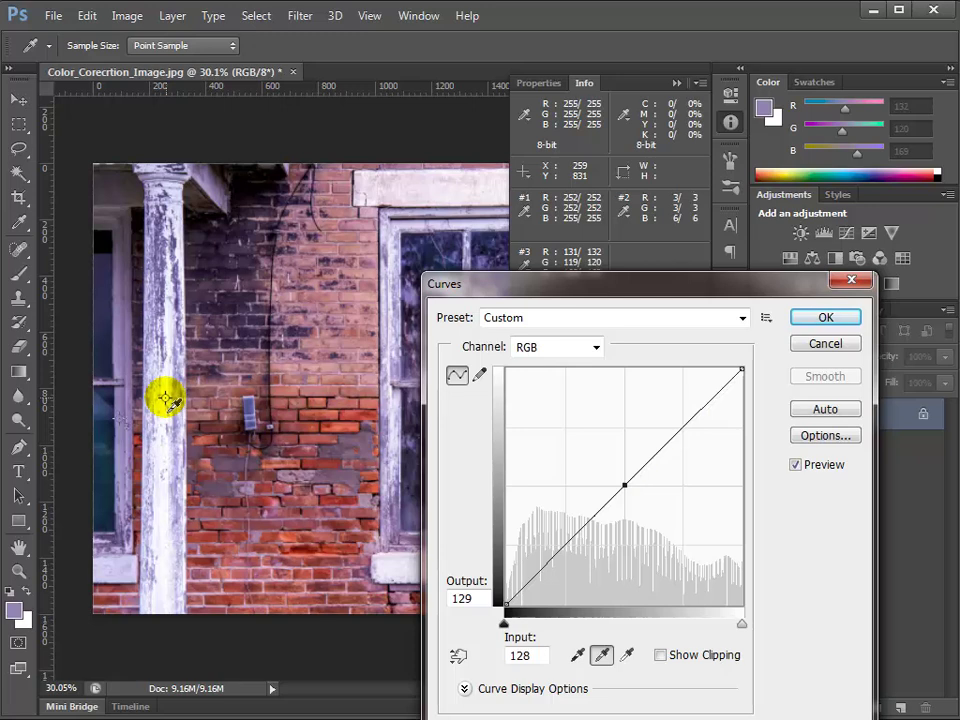
click(168, 400)
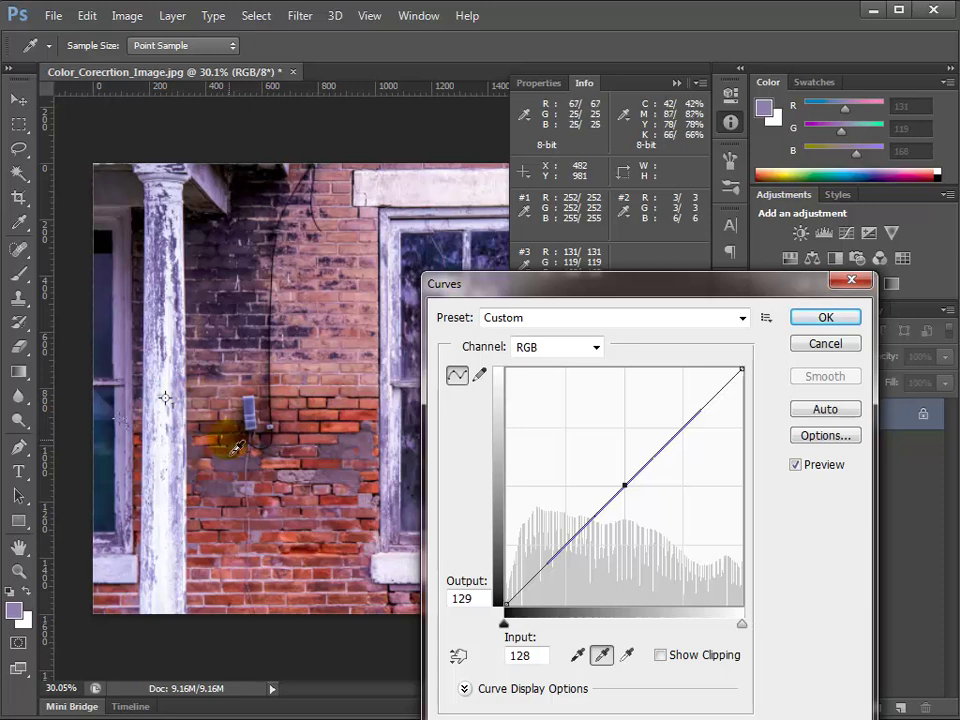
key(alt)
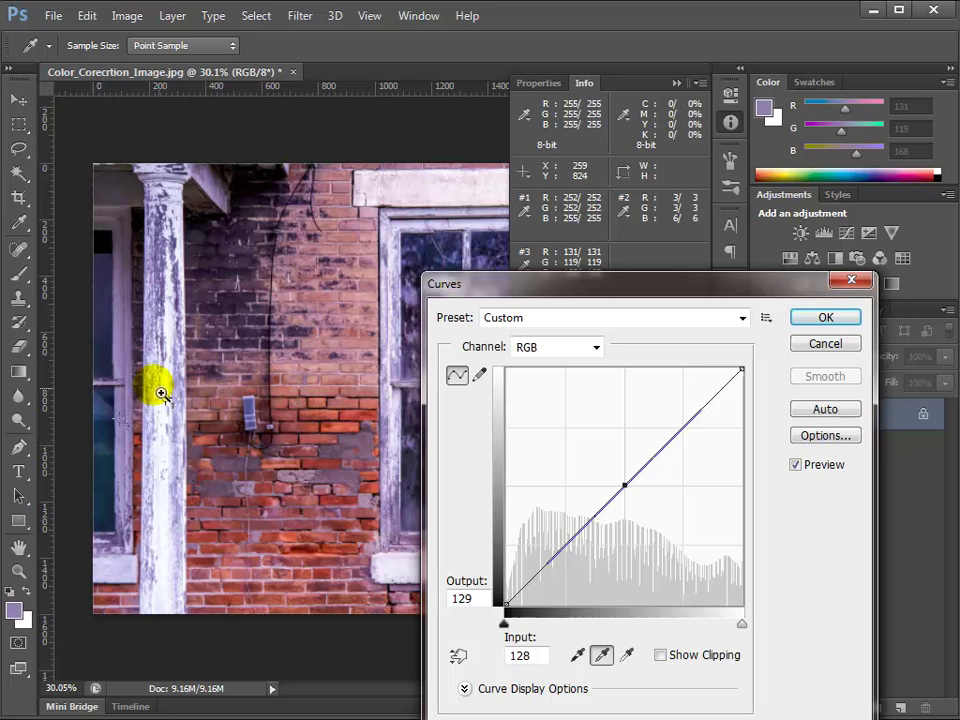
drag(157, 393, 299, 621)
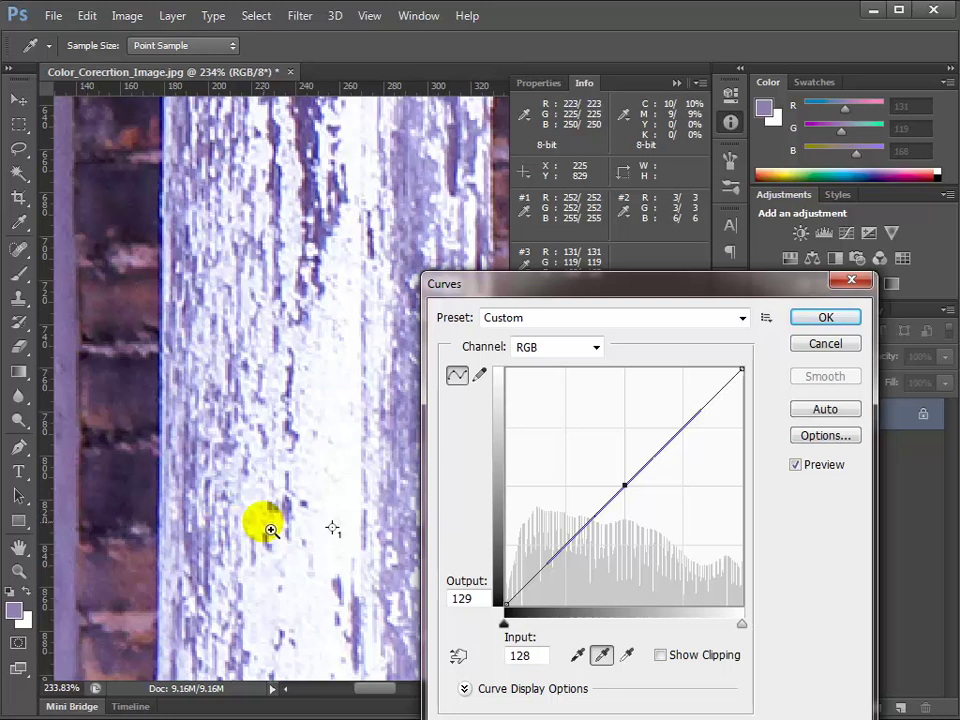
click(335, 534)
key(alt)
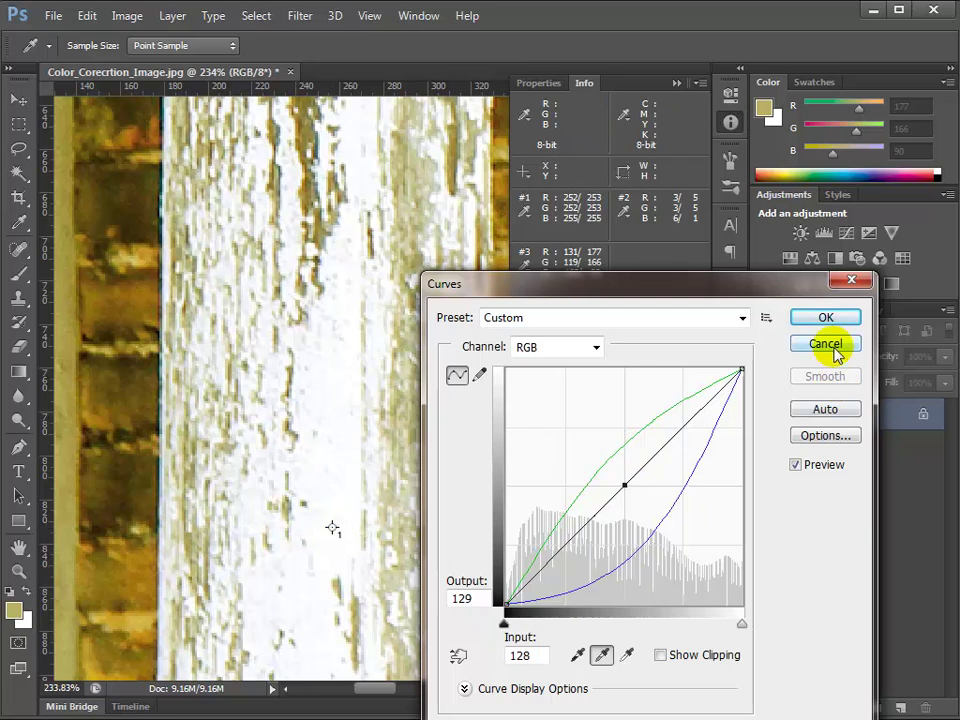
Step: Reset the curve adjustments and leave Curves without applying anything
key(alt)
key(alt)
alt+click(822, 311)
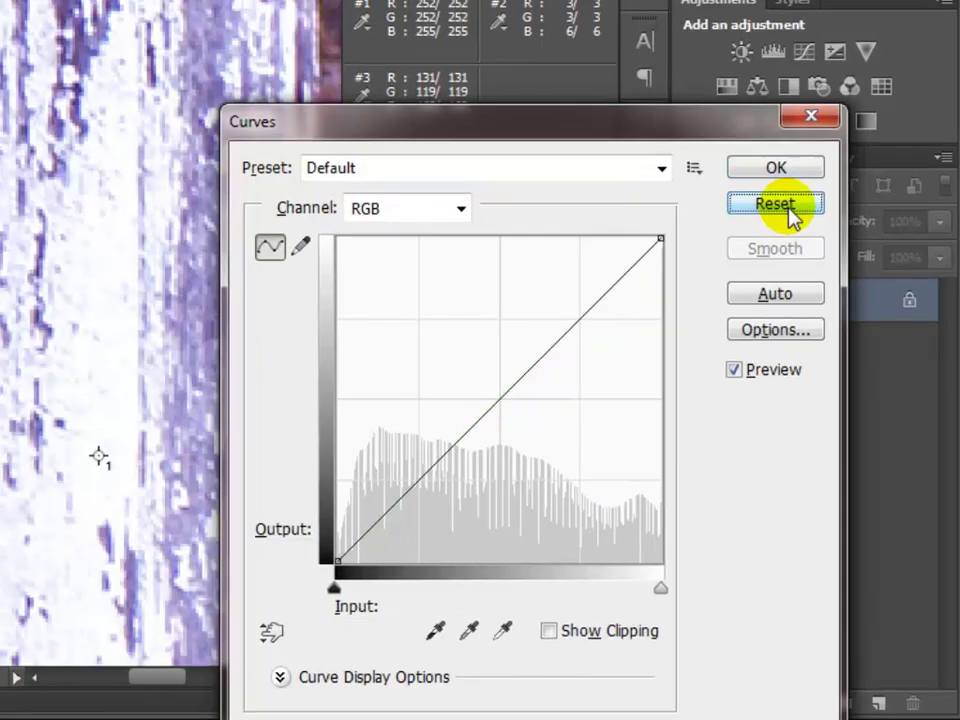
key(alt)
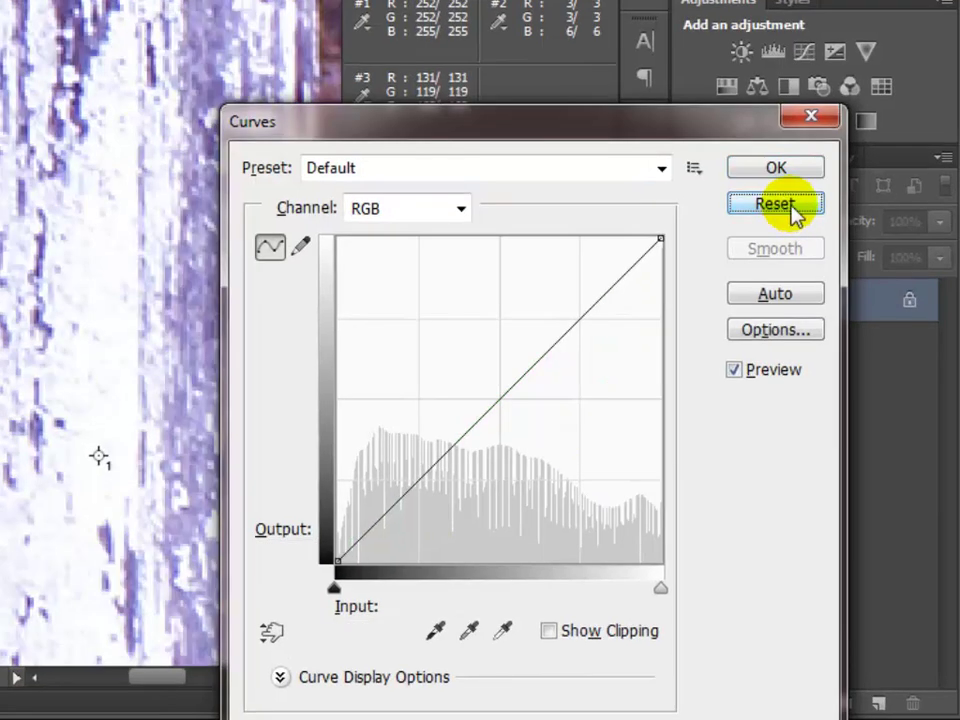
key(alt)
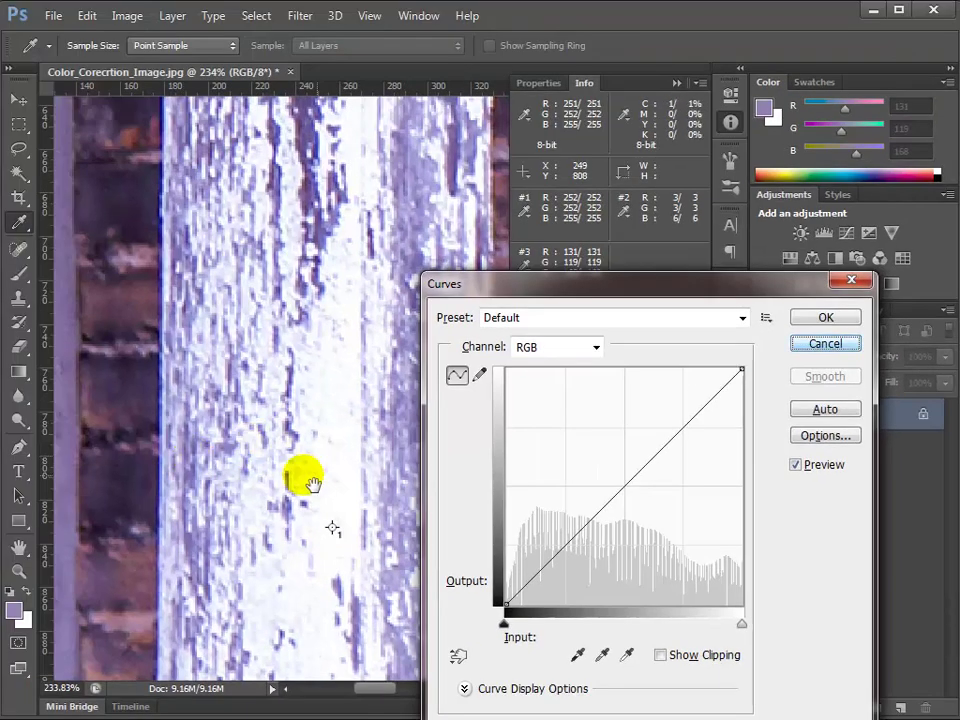
key(Escape)
Step: Reopen the Curves adjustment on the Background photo with the frame of the window behind the column in view
key(c)
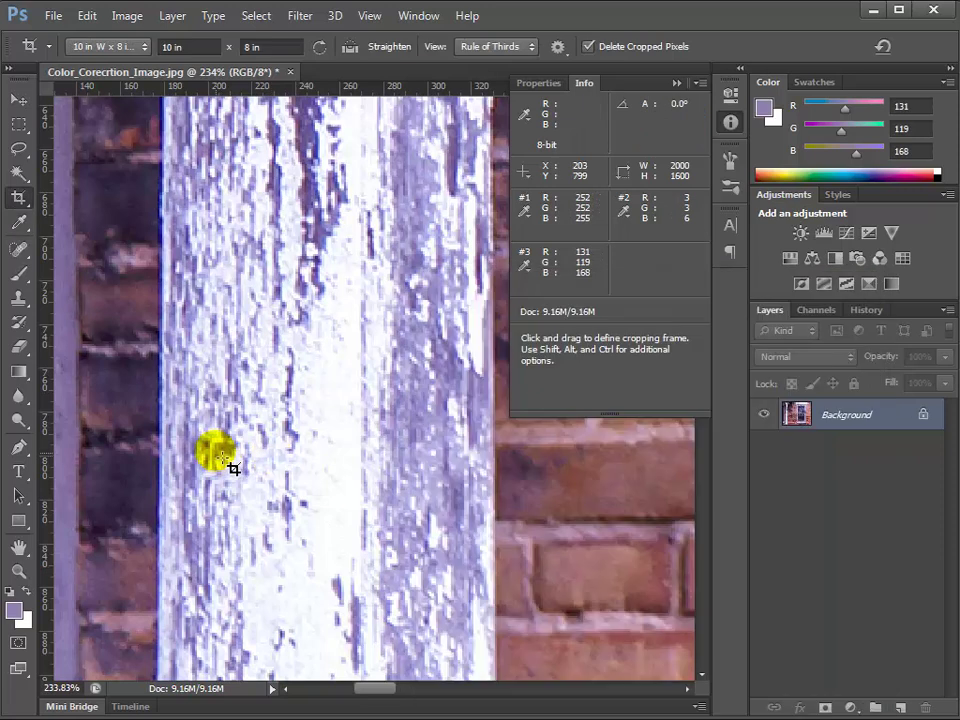
drag(224, 455, 448, 152)
drag(378, 355, 407, 189)
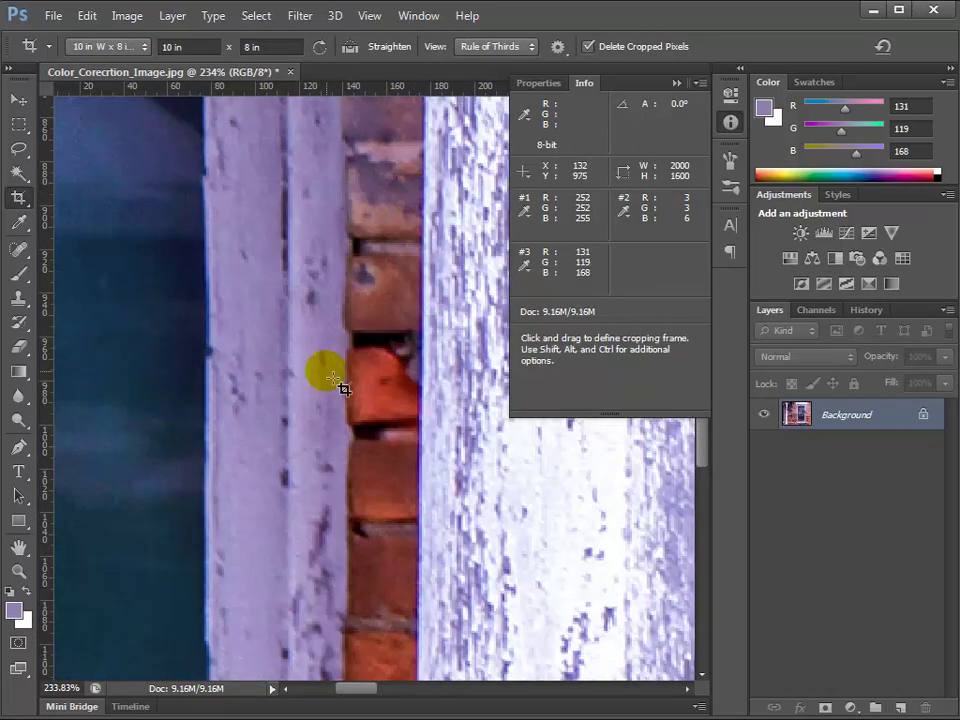
key(ctrl)
click(127, 15)
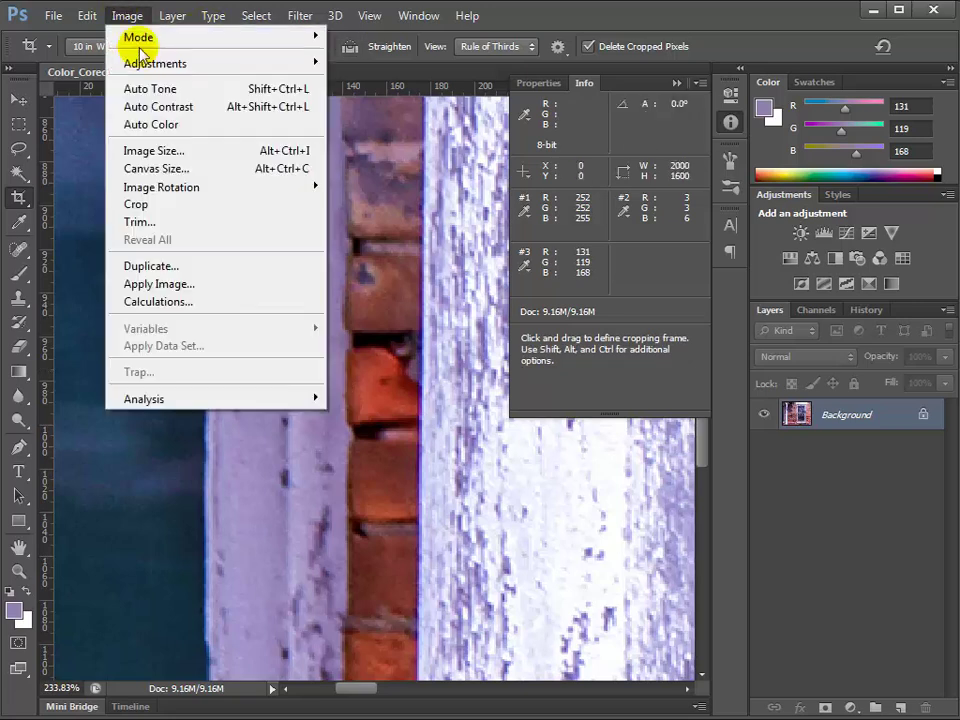
mouse_move(152, 63)
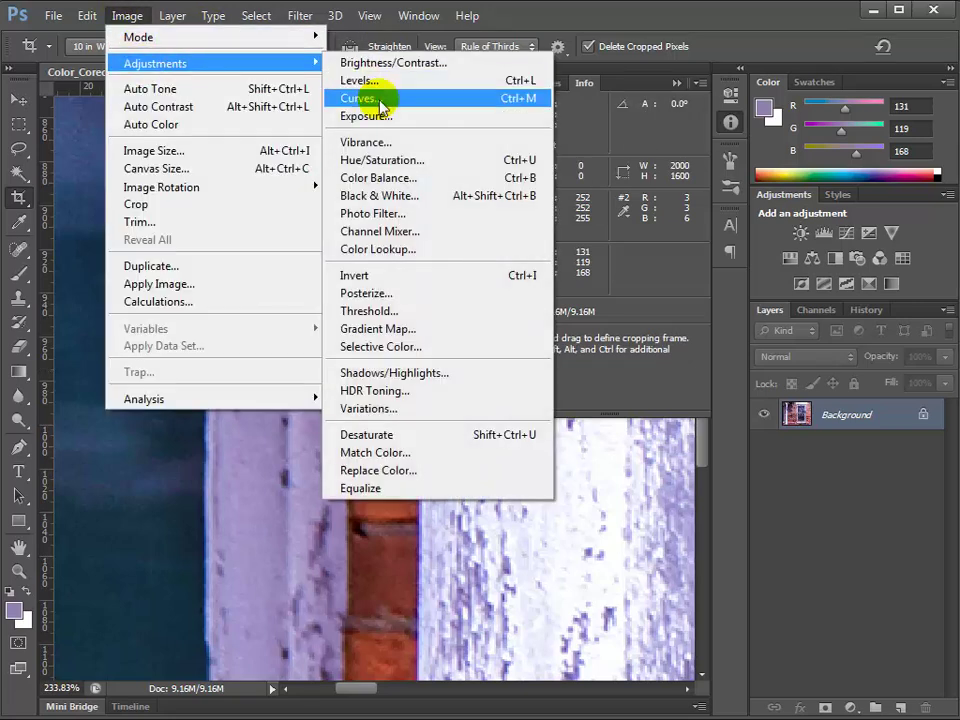
click(372, 98)
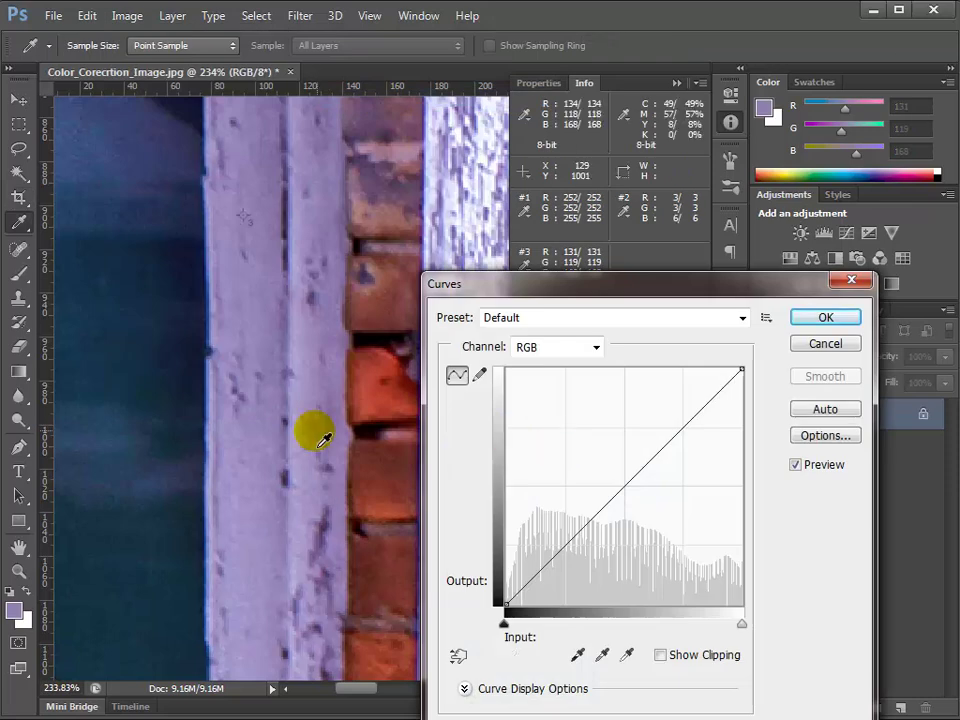
Step: Set the gray point exactly on the third color sampler on the window frame, then apply the Curves correction
scroll(215, 433, up, 1)
key(ctrl+minus)
key(ctrl+minus)
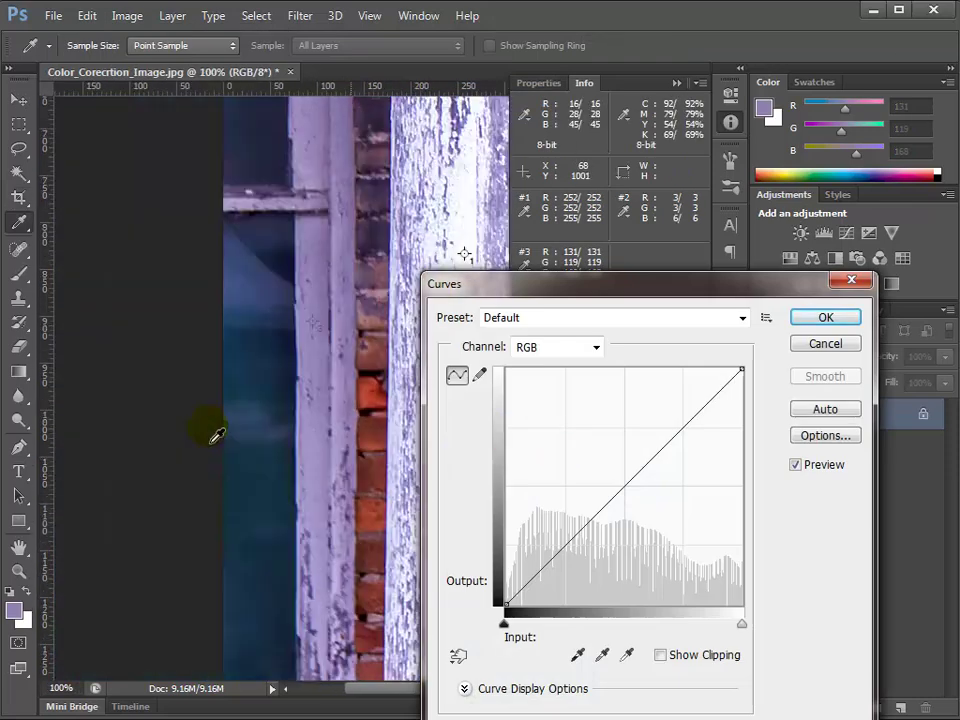
key(ctrl+minus)
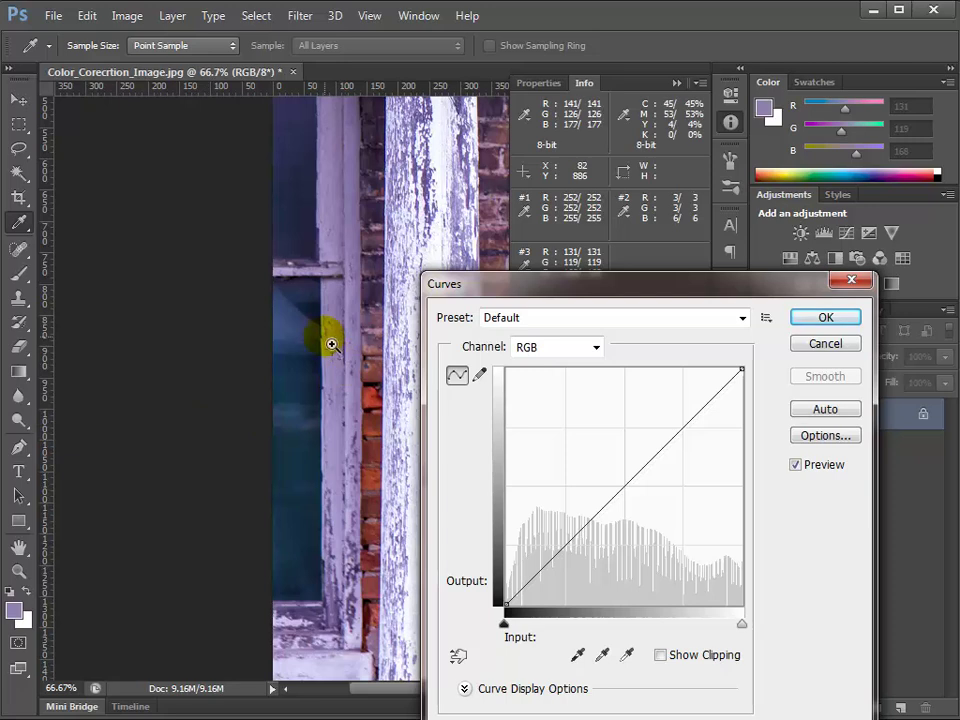
drag(332, 341, 349, 439)
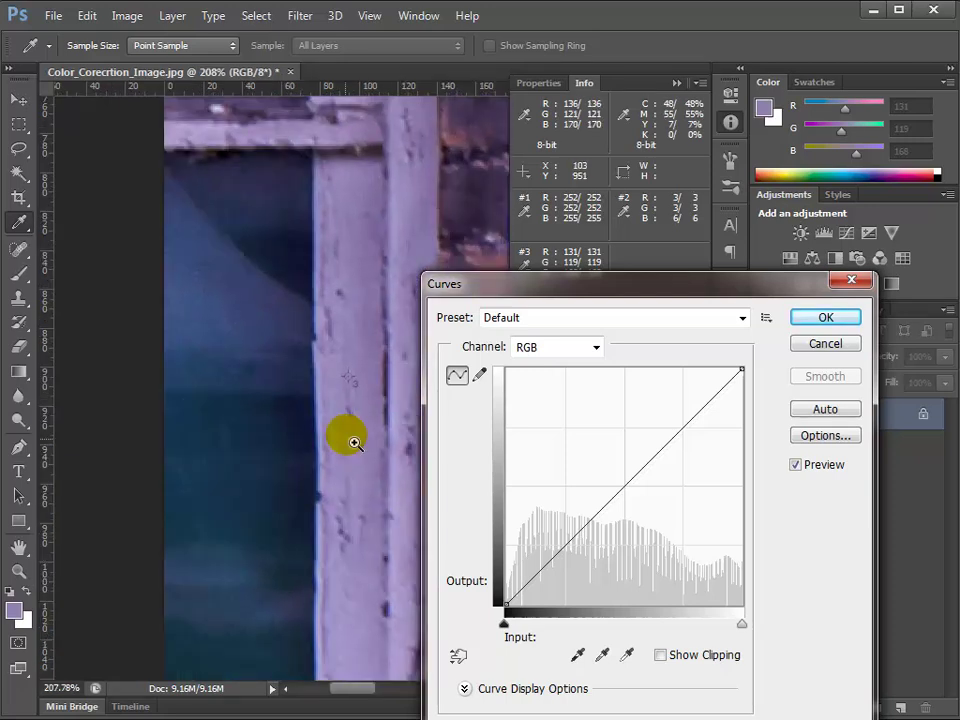
drag(317, 356, 193, 450)
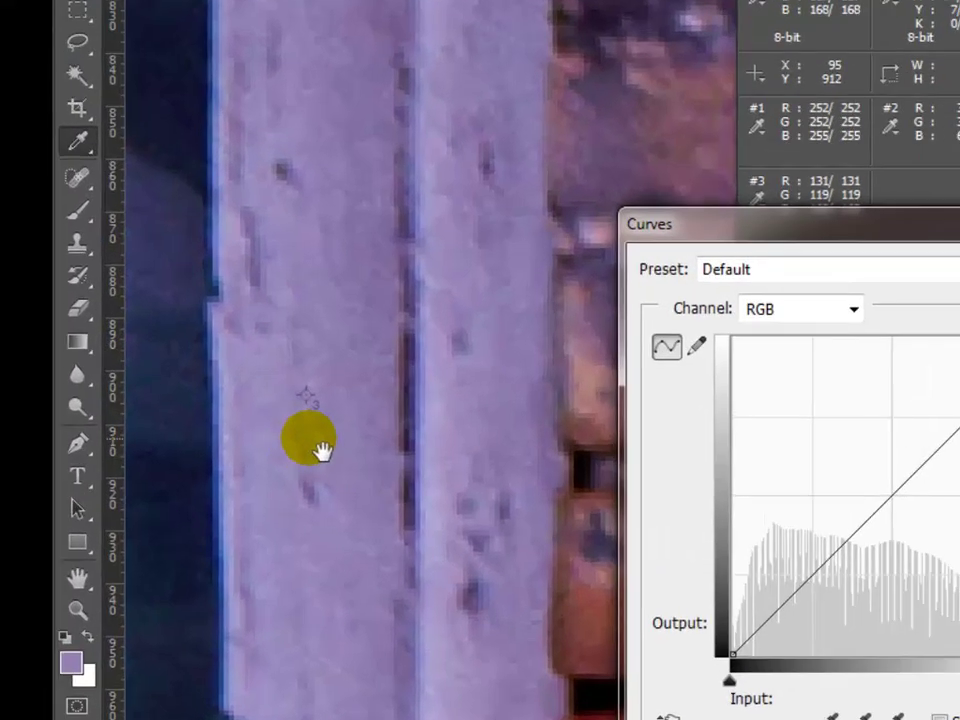
drag(283, 440, 314, 420)
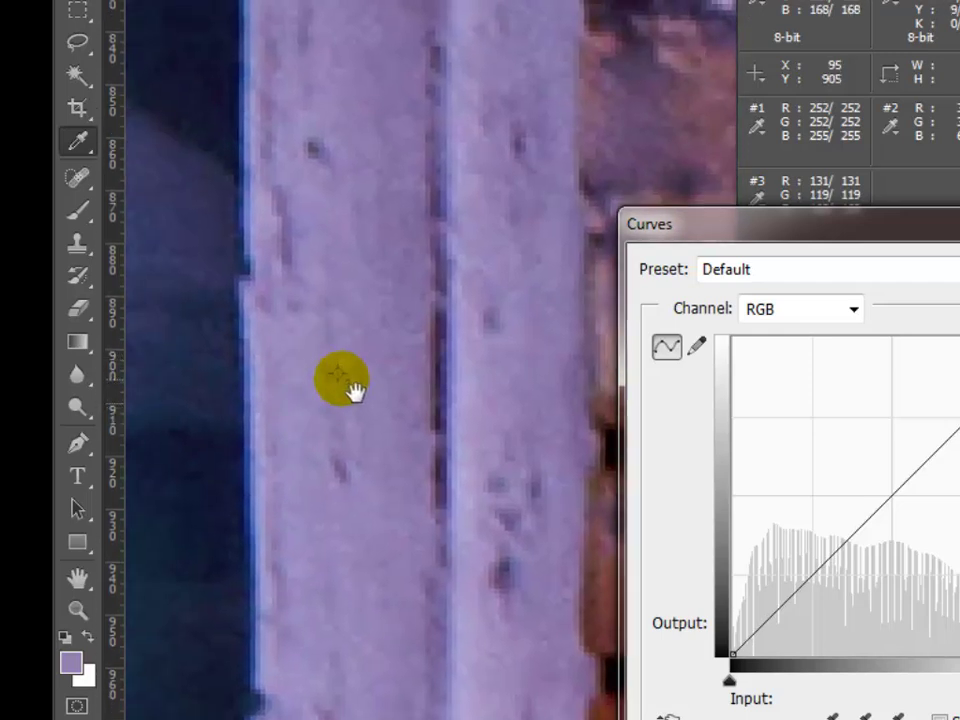
drag(350, 383, 355, 388)
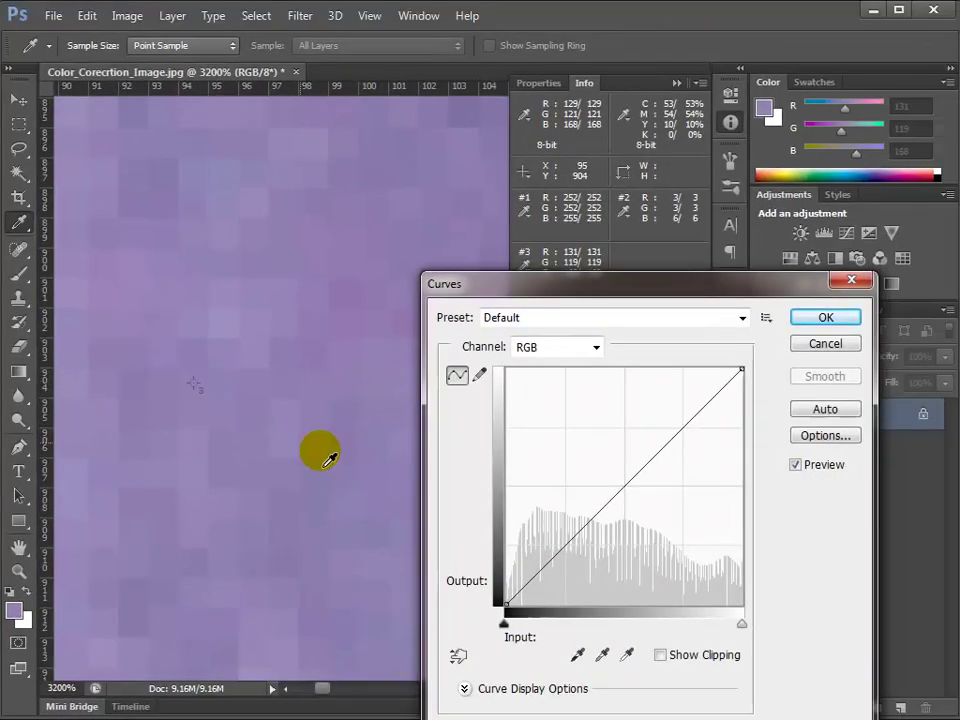
click(603, 655)
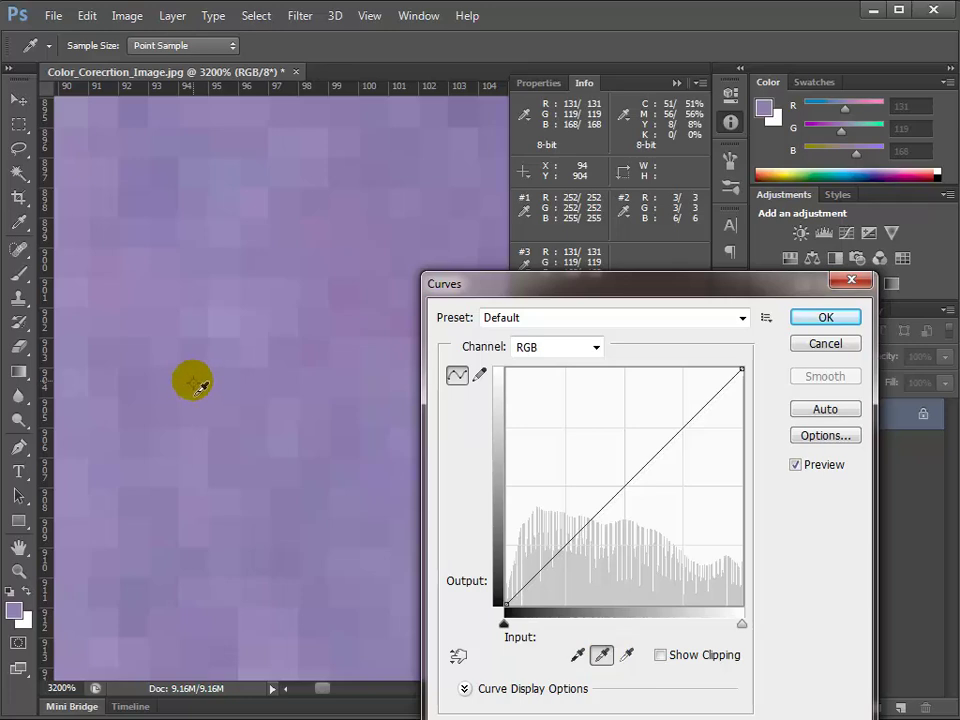
click(197, 390)
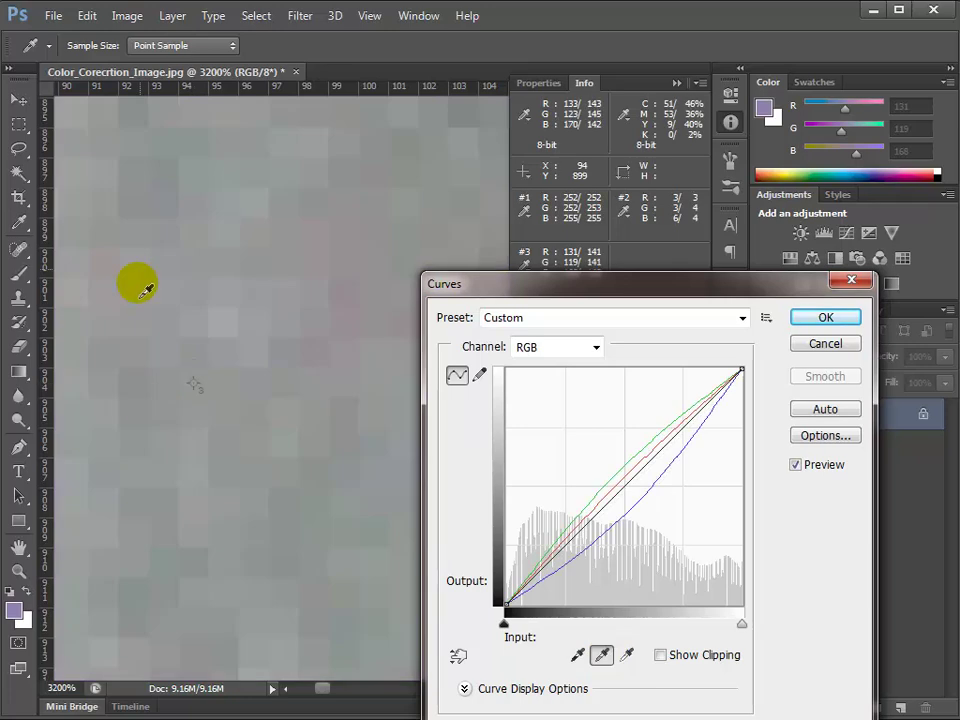
click(826, 318)
Step: Collapse the Info panel and fit the whole photo on screen
key(c)
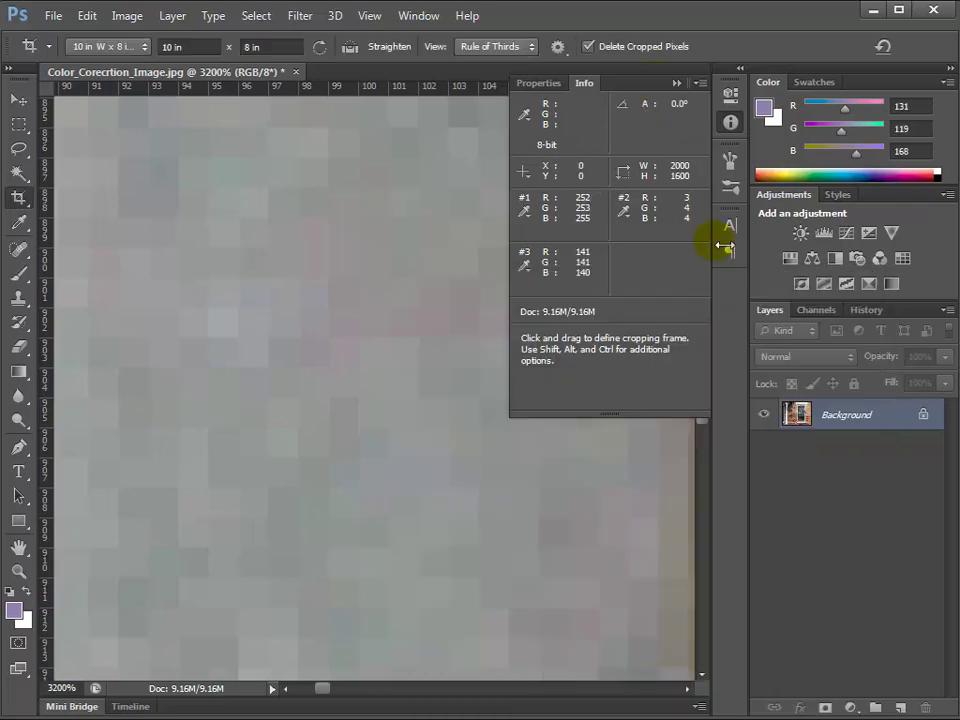
click(676, 83)
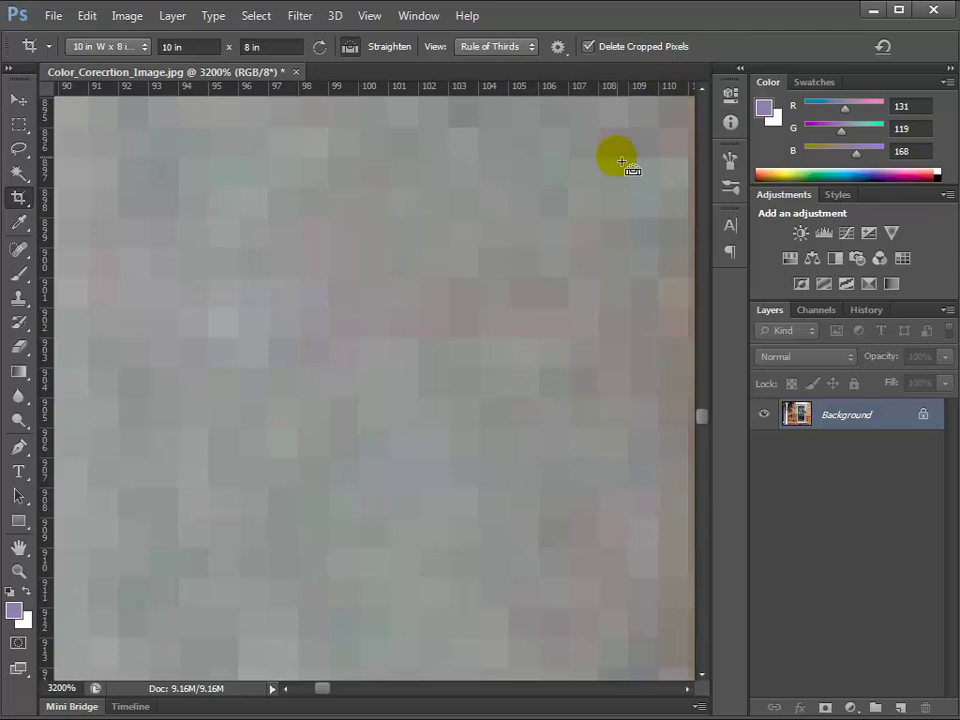
key(ctrl+0)
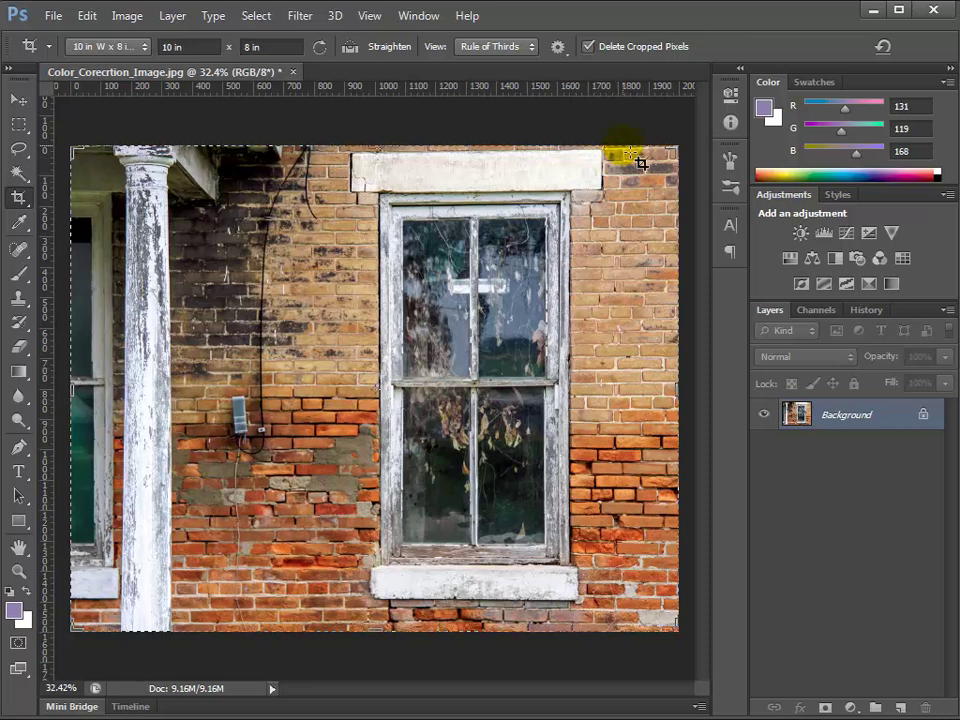
Step: Compare the original IMG_0657.JPG snapshot with the final Curves state in the history
click(864, 311)
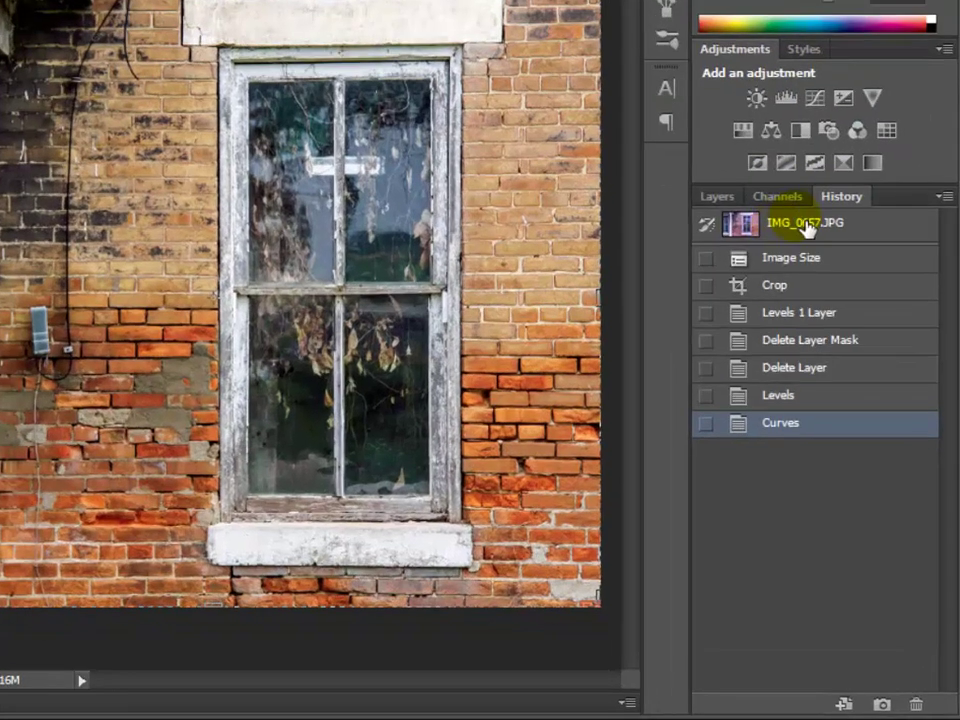
click(807, 226)
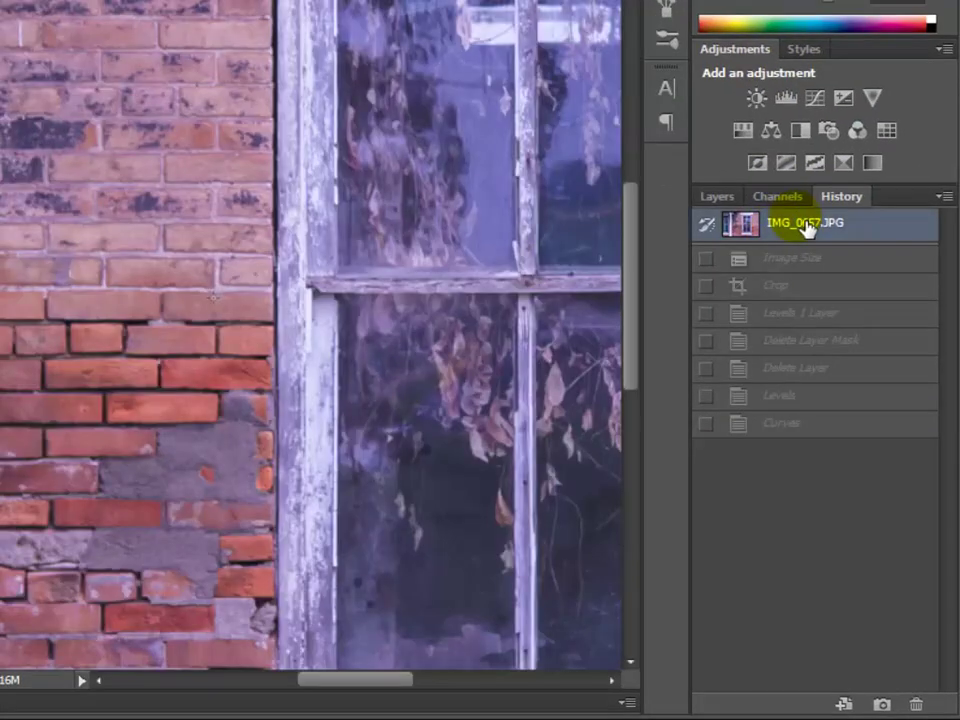
key(ctrl+0)
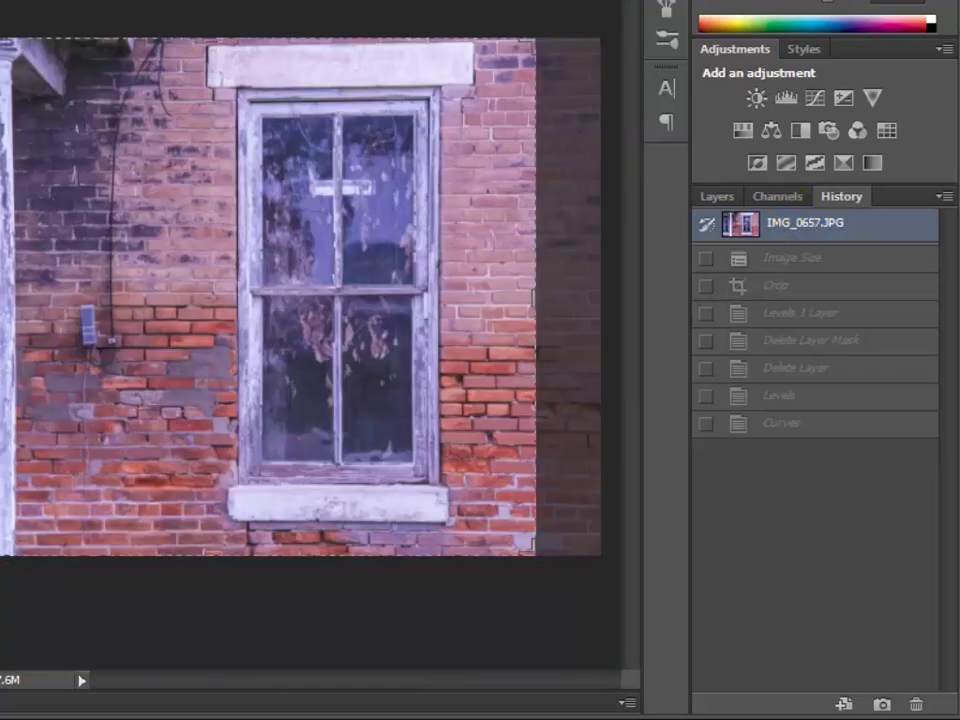
click(797, 426)
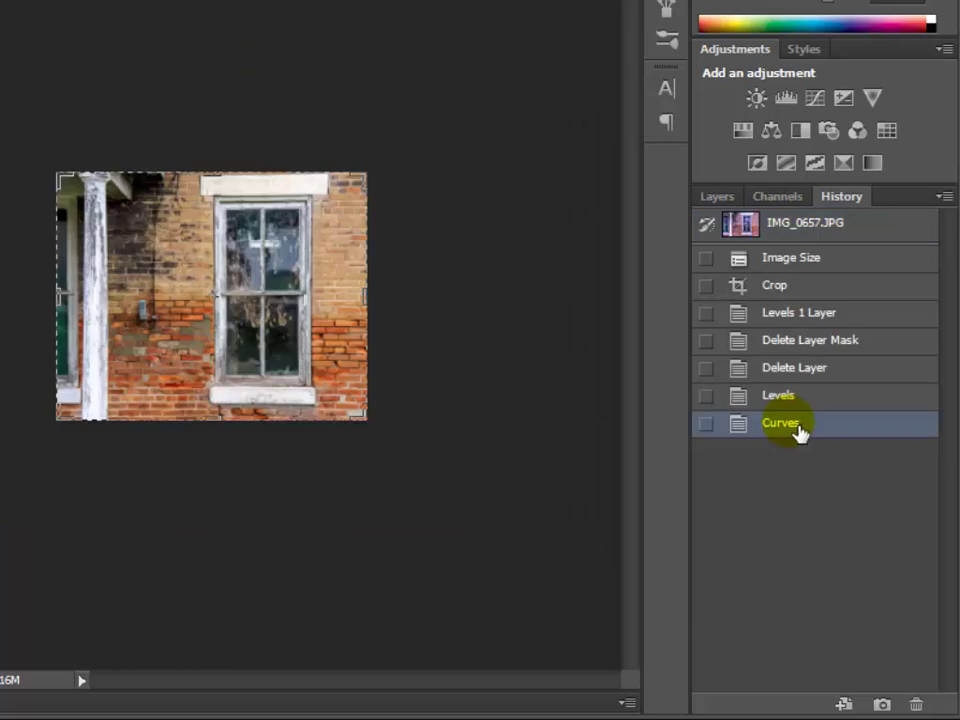
Step: Clear the selection around the photo and return to the layer list with the whole photo fitted on screen
key(ctrl+d)
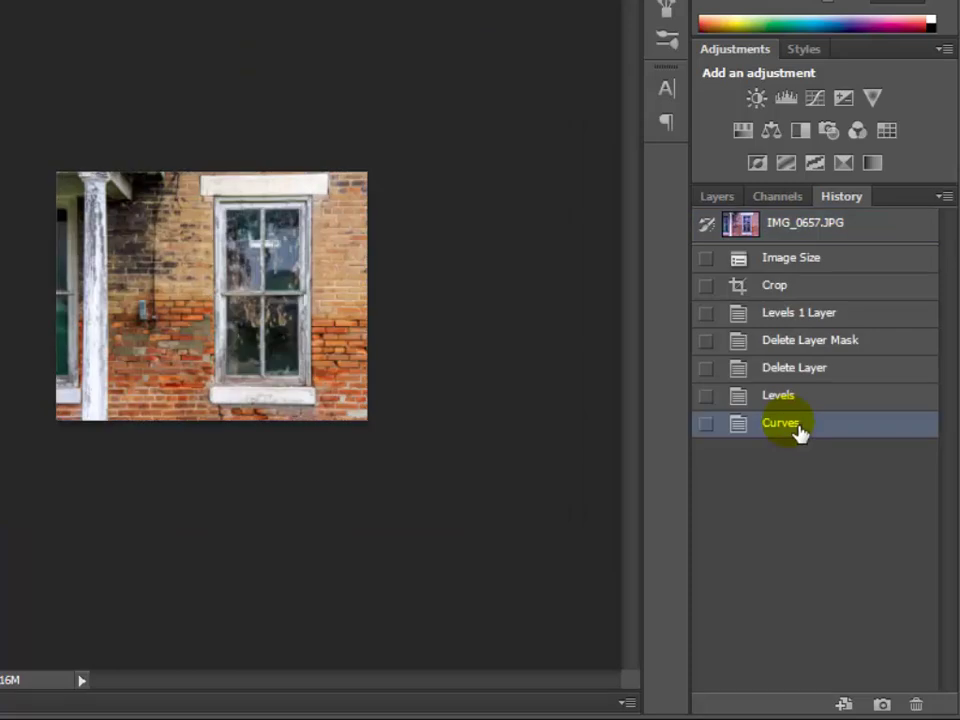
key(ctrl+0)
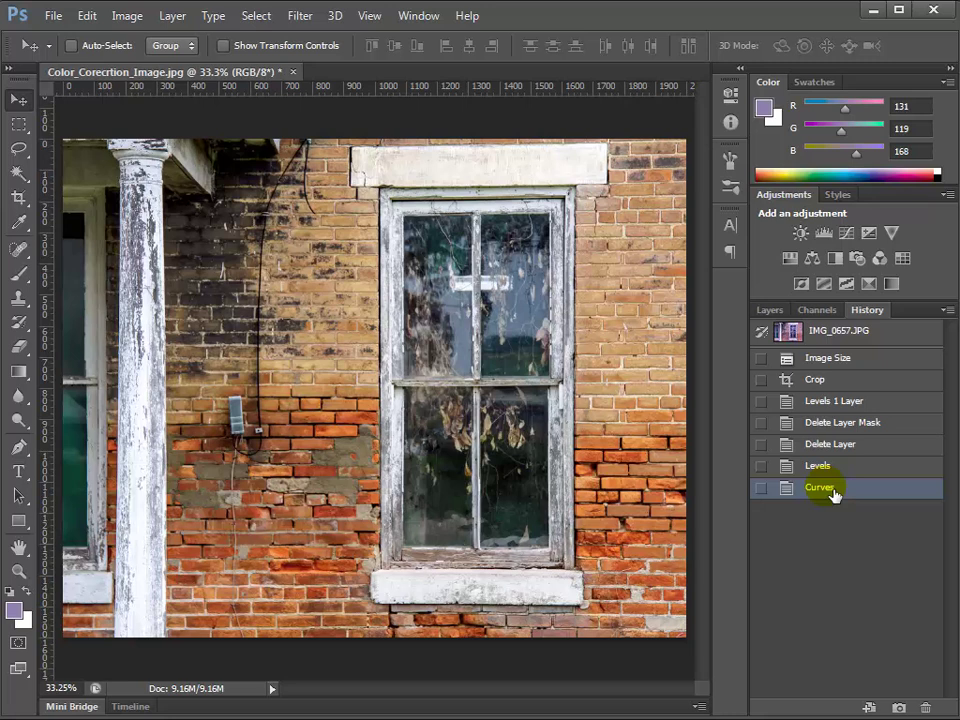
click(771, 312)
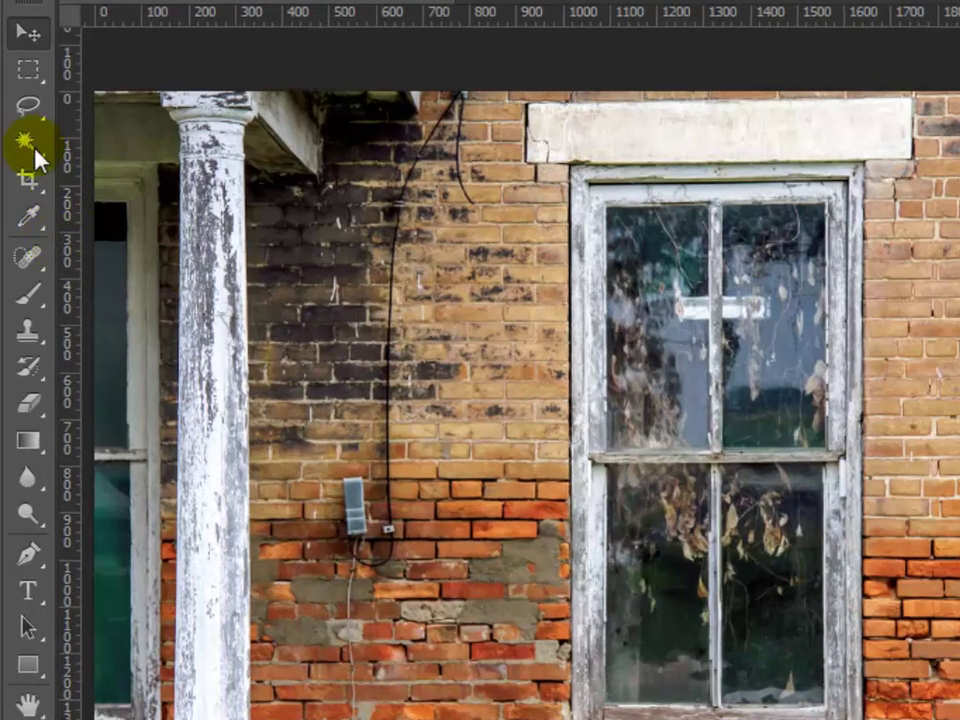
Step: Try to remove the short hanging wire at the photo's upper edge with the 19 px Content-Aware Spot Healing Brush
click(30, 258)
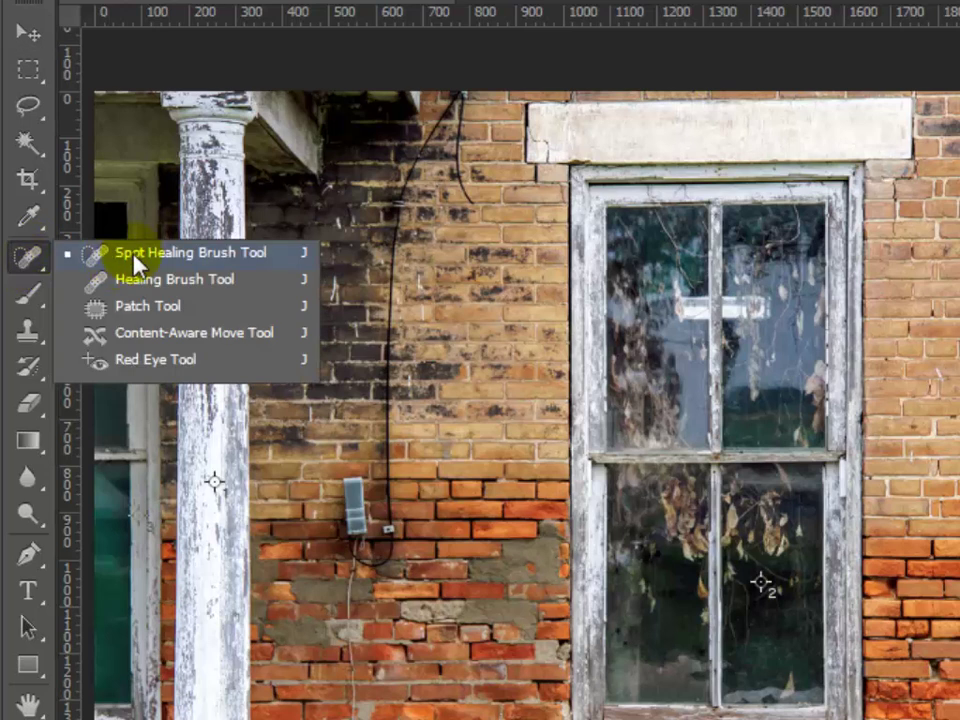
click(36, 265)
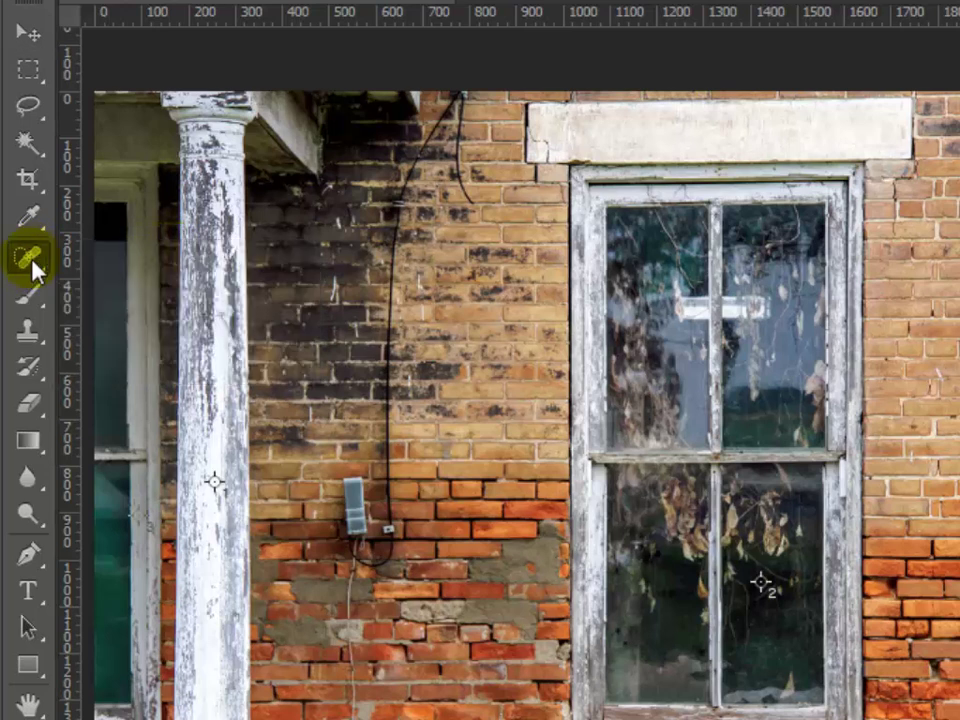
click(32, 259)
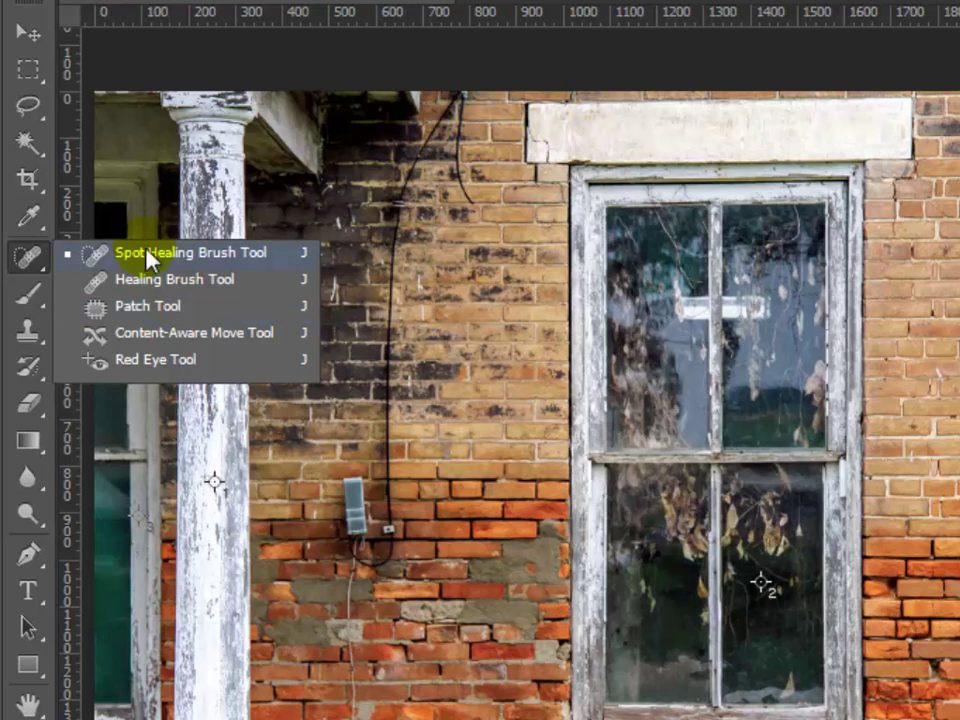
click(204, 257)
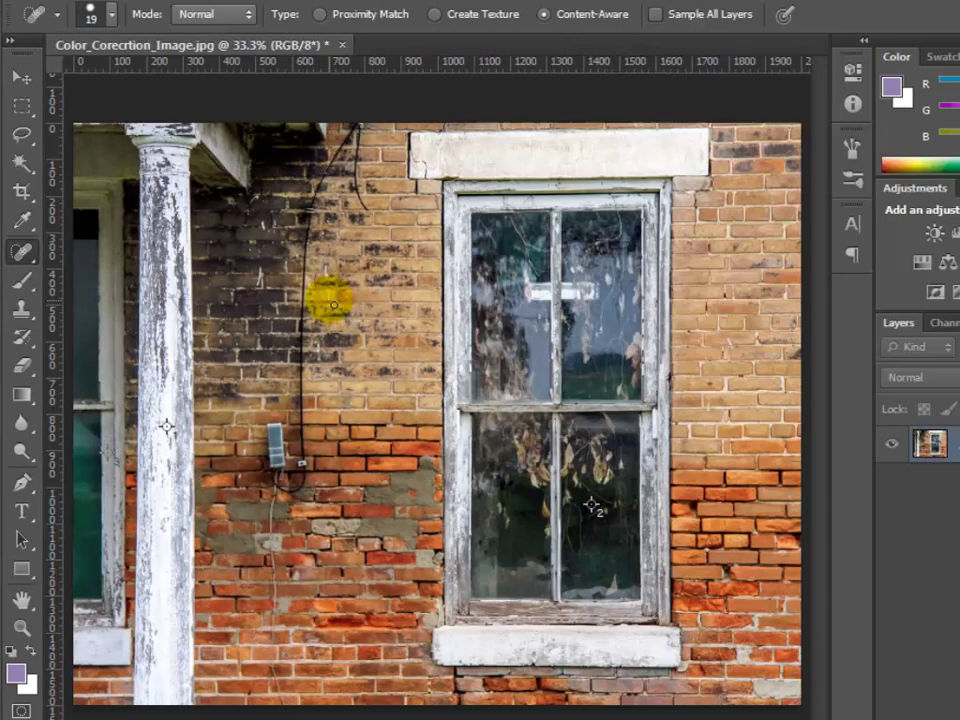
key(ctrl+space)
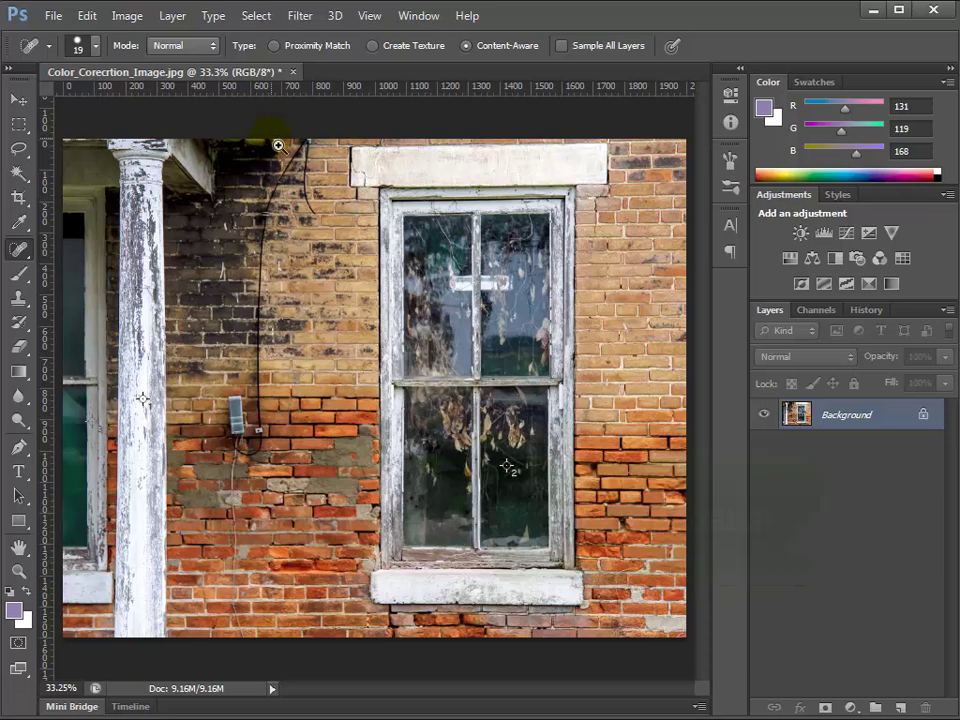
mouse_move(306, 153)
mouse_down()
mouse_move(377, 291)
mouse_move(560, 577)
mouse_move(552, 577)
mouse_move(527, 343)
mouse_up()
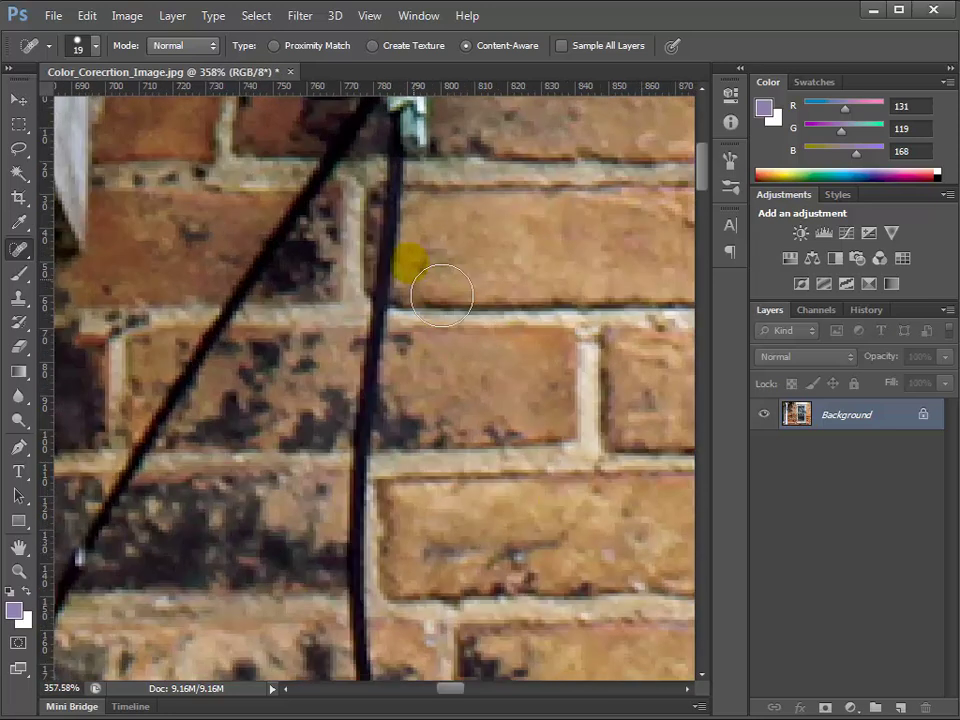
key(space)
mouse_move(463, 190)
mouse_down()
mouse_move(463, 280)
mouse_move(455, 238)
mouse_up()
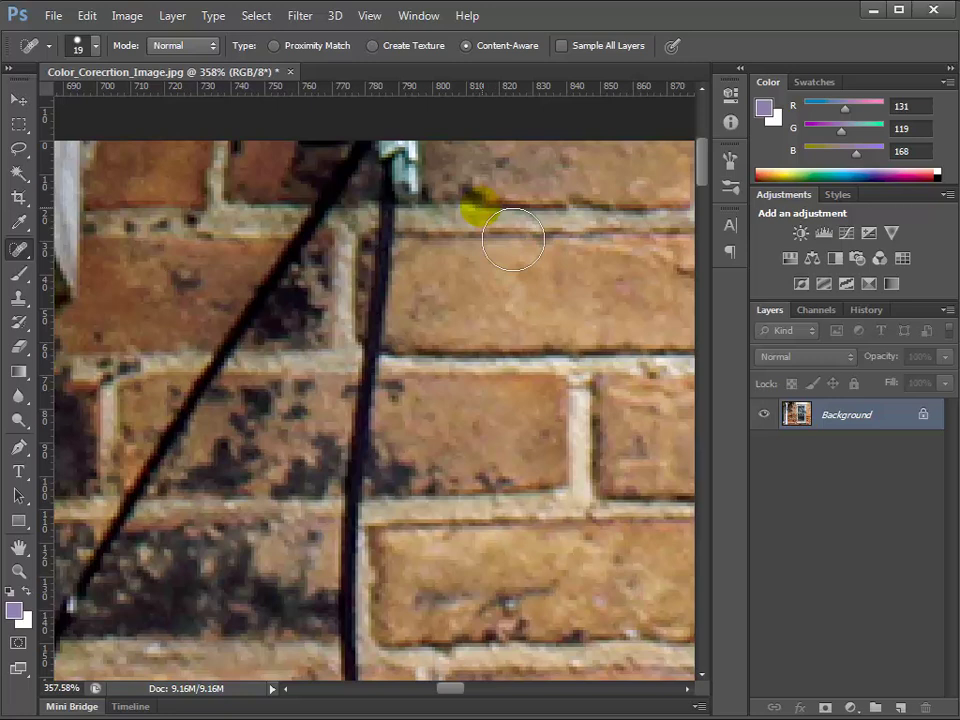
mouse_move(425, 257)
mouse_down()
mouse_move(405, 375)
mouse_move(395, 567)
mouse_move(375, 553)
mouse_up()
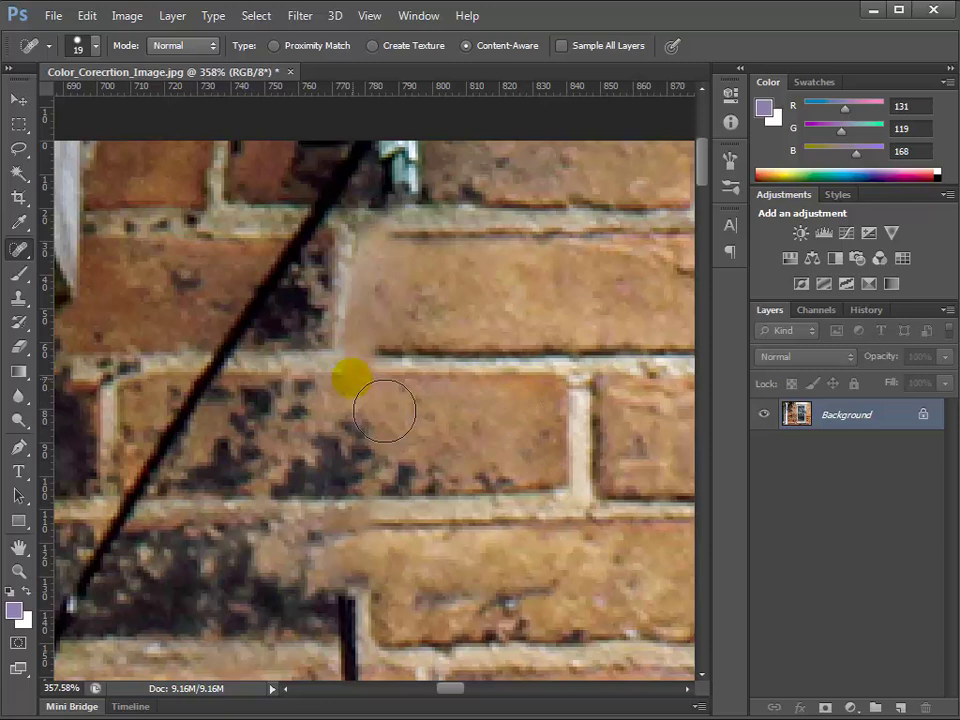
Step: Undo the Spot Healing Brush stroke over the hanging wire
click(18, 99)
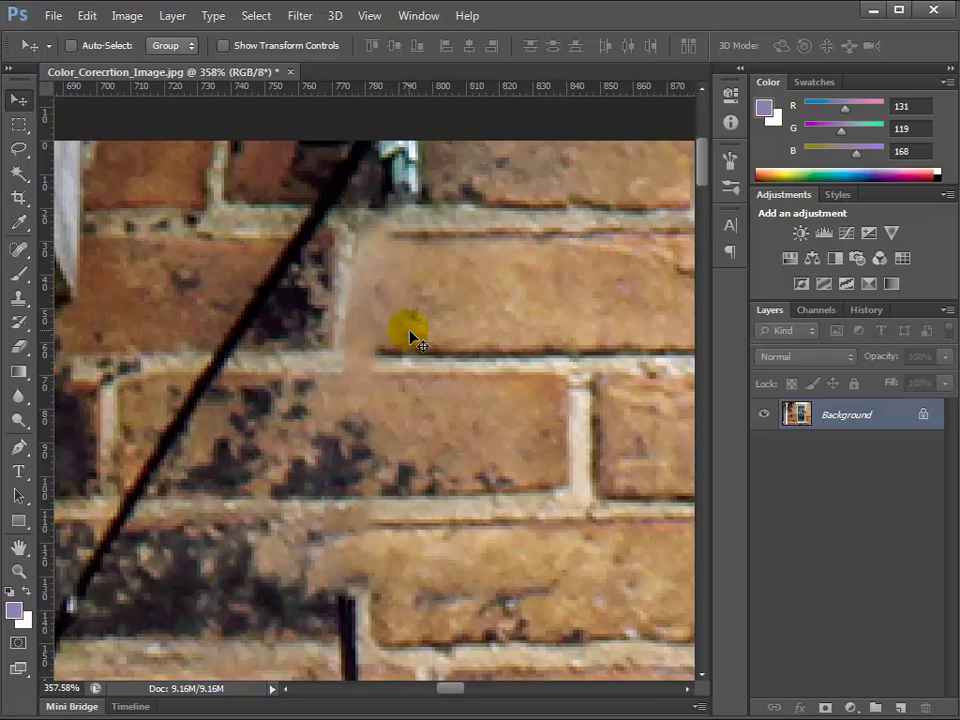
key(ctrl+z)
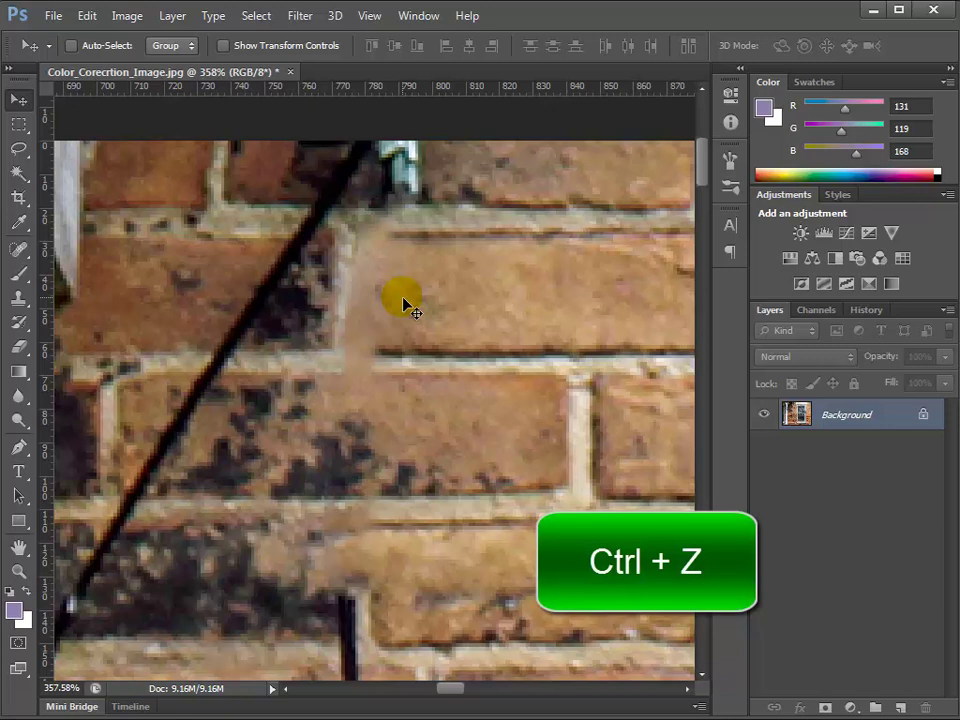
key(ctrl+z)
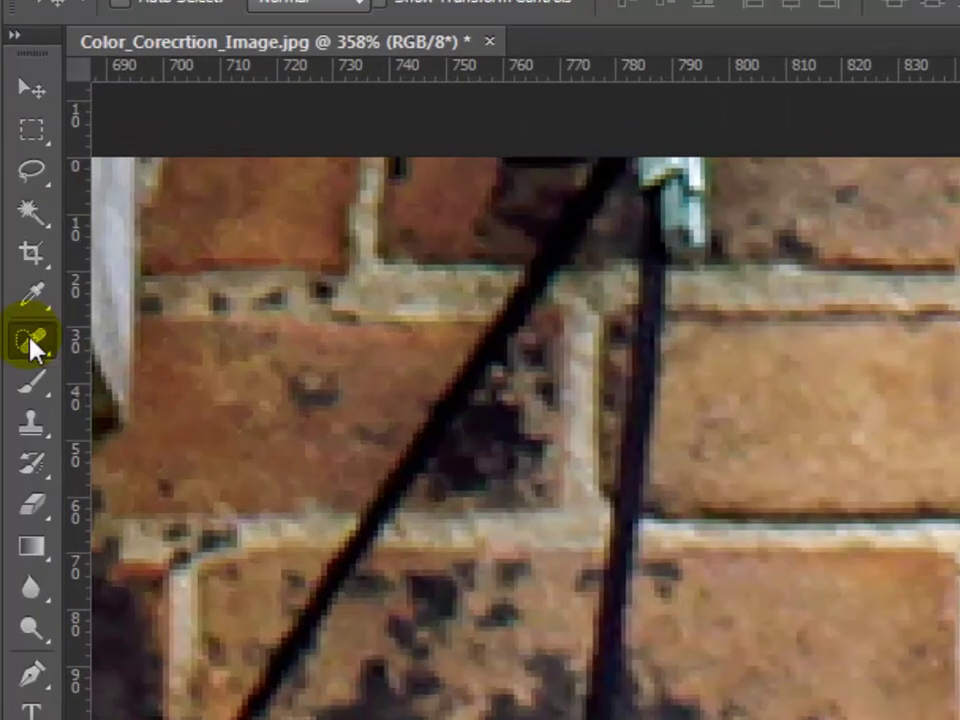
Step: Switch to the Healing Brush Tool and set its brush hardness to 0%
click(24, 289)
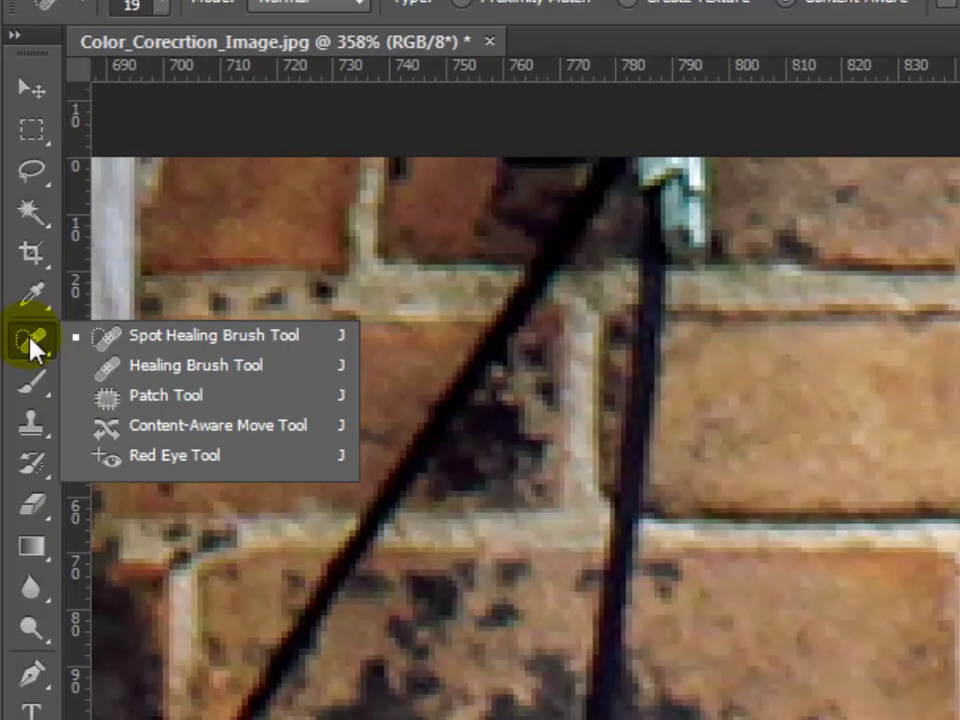
mouse_move(30, 342)
mouse_down()
mouse_move(129, 366)
mouse_move(266, 368)
mouse_up()
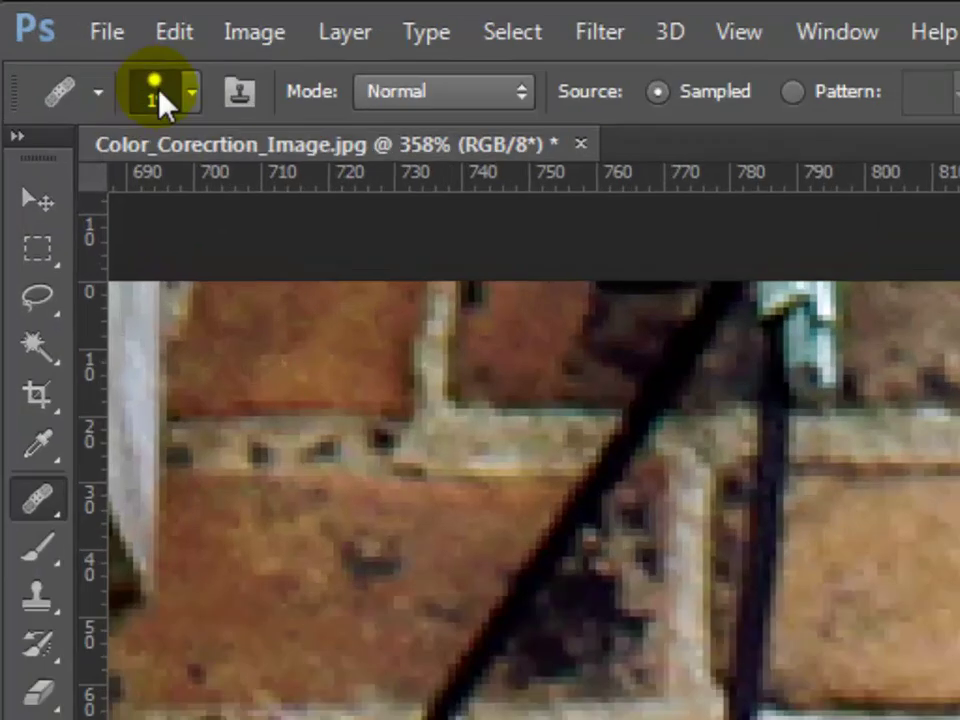
click(91, 56)
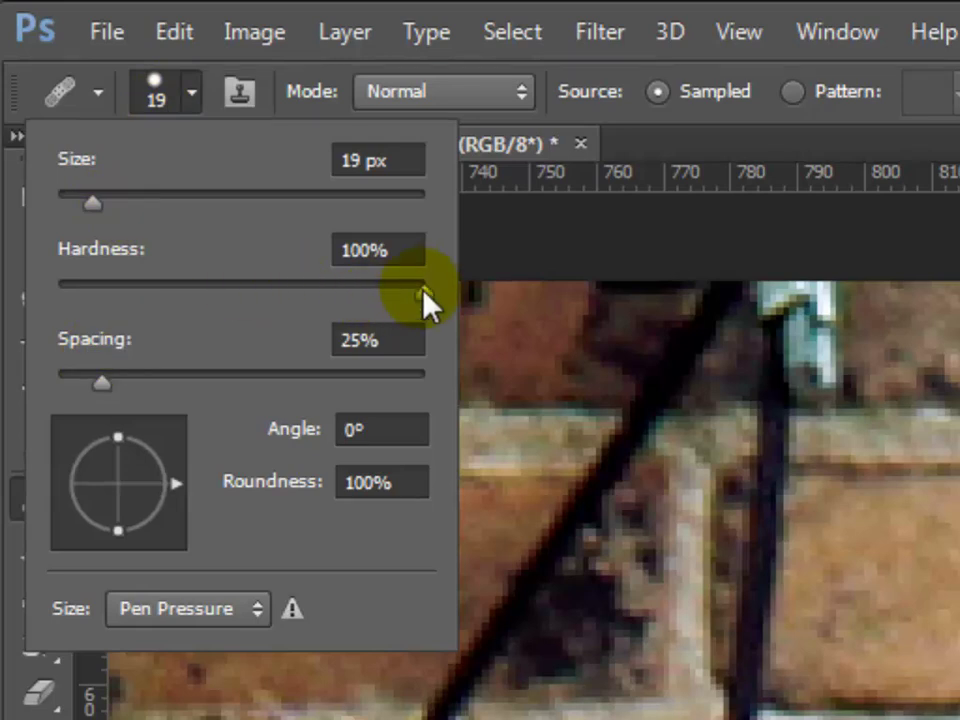
drag(424, 287, 46, 287)
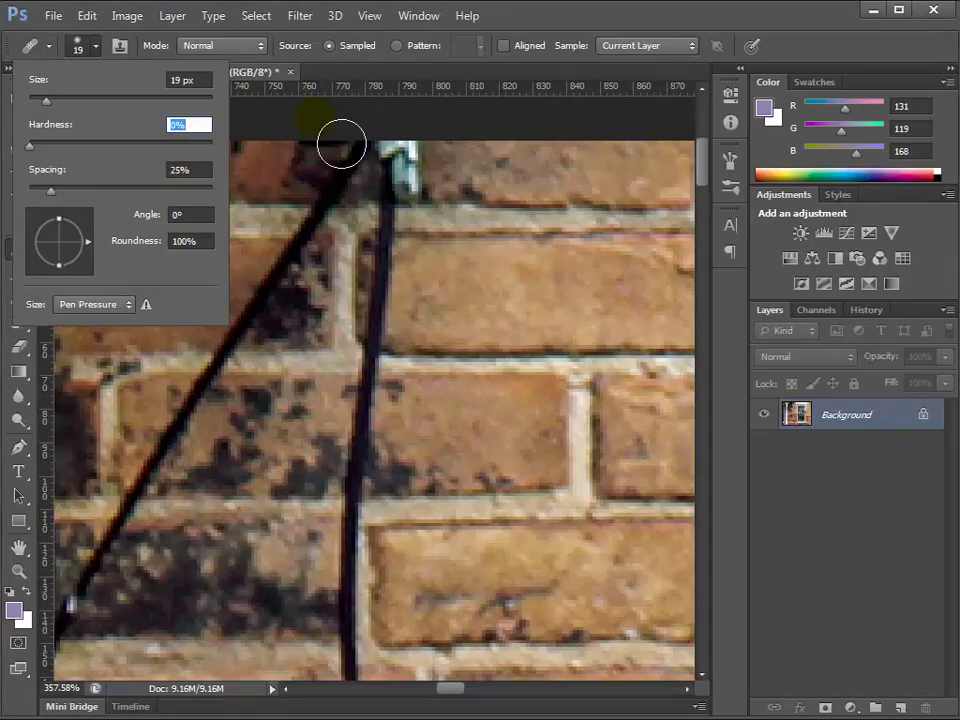
click(77, 46)
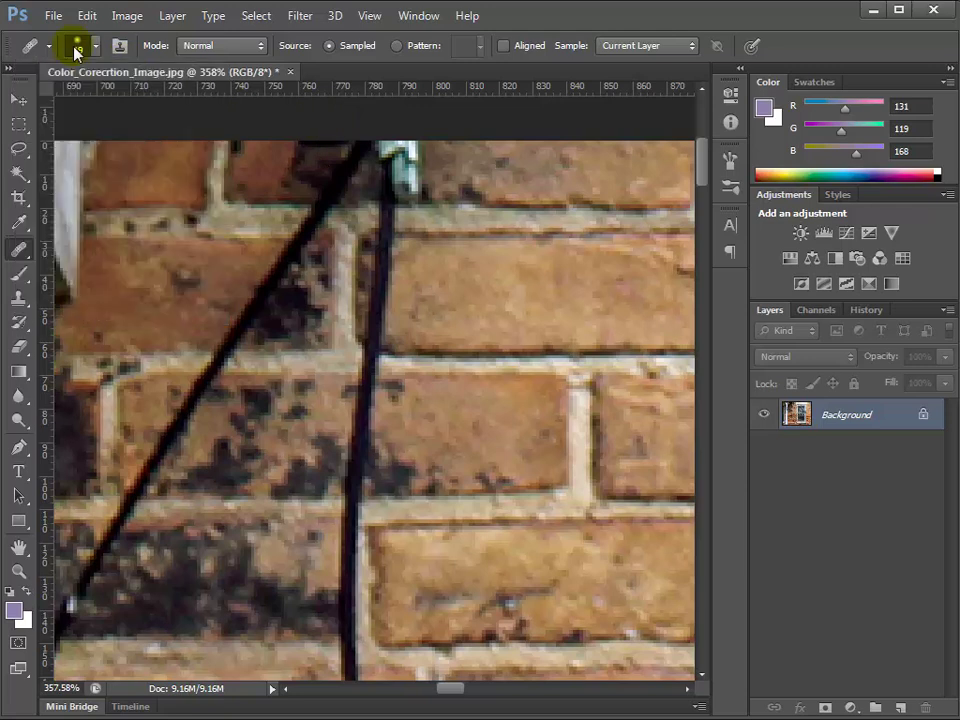
click(76, 44)
click(78, 46)
click(97, 44)
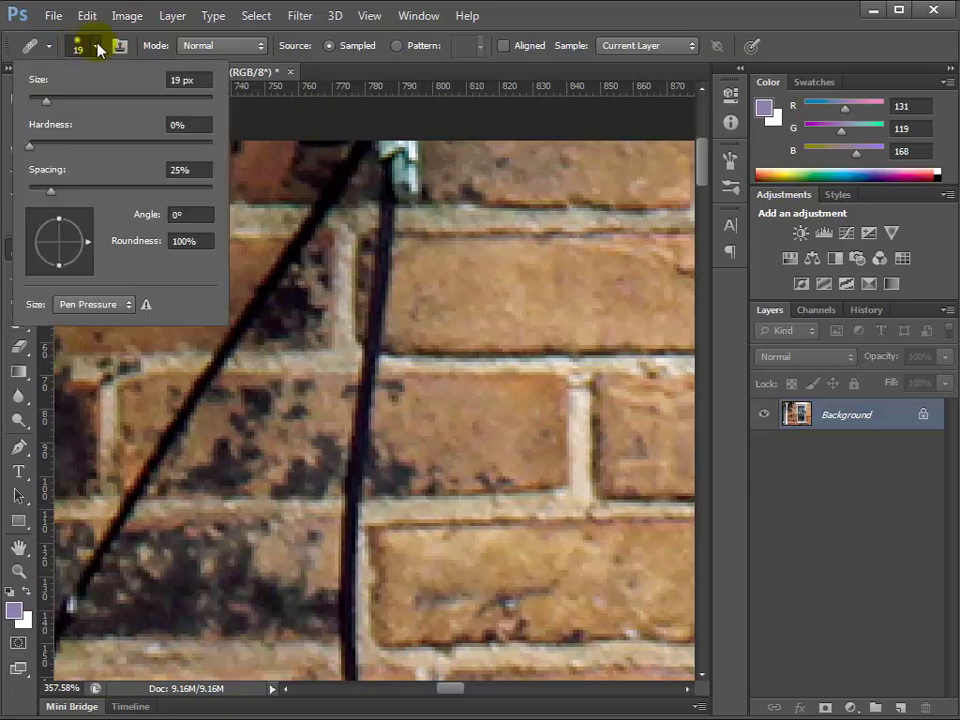
click(86, 42)
click(83, 48)
click(83, 48)
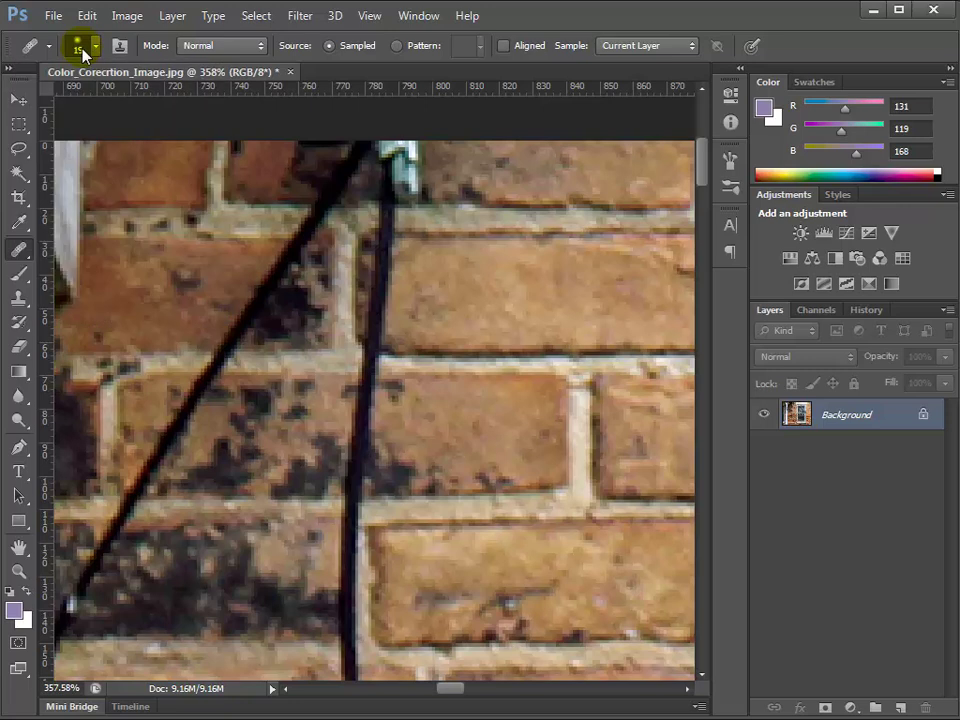
Step: Examine the brush tip presets offered by the Brush Tool and reselect the Healing Brush Tool
click(18, 274)
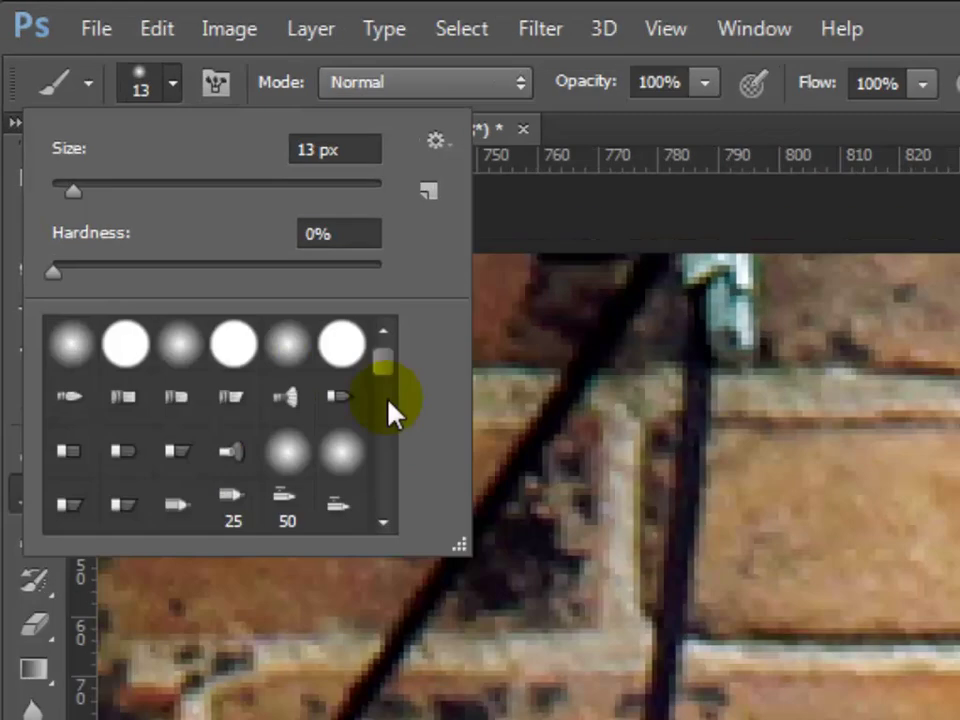
scroll(215, 220, down, 5)
drag(396, 407, 394, 345)
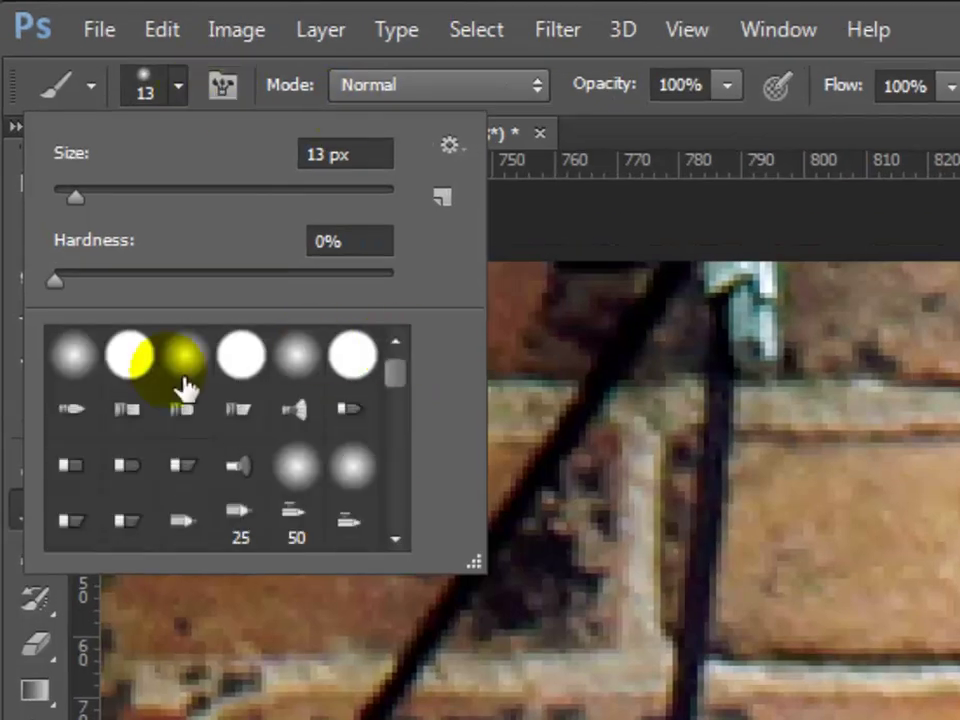
click(737, 258)
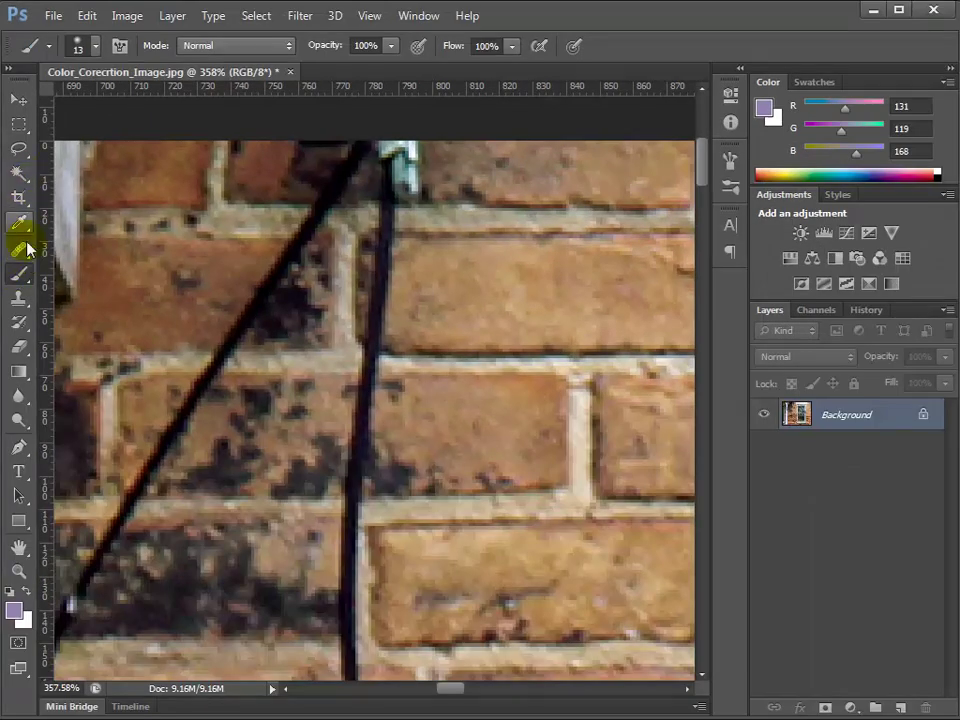
click(25, 250)
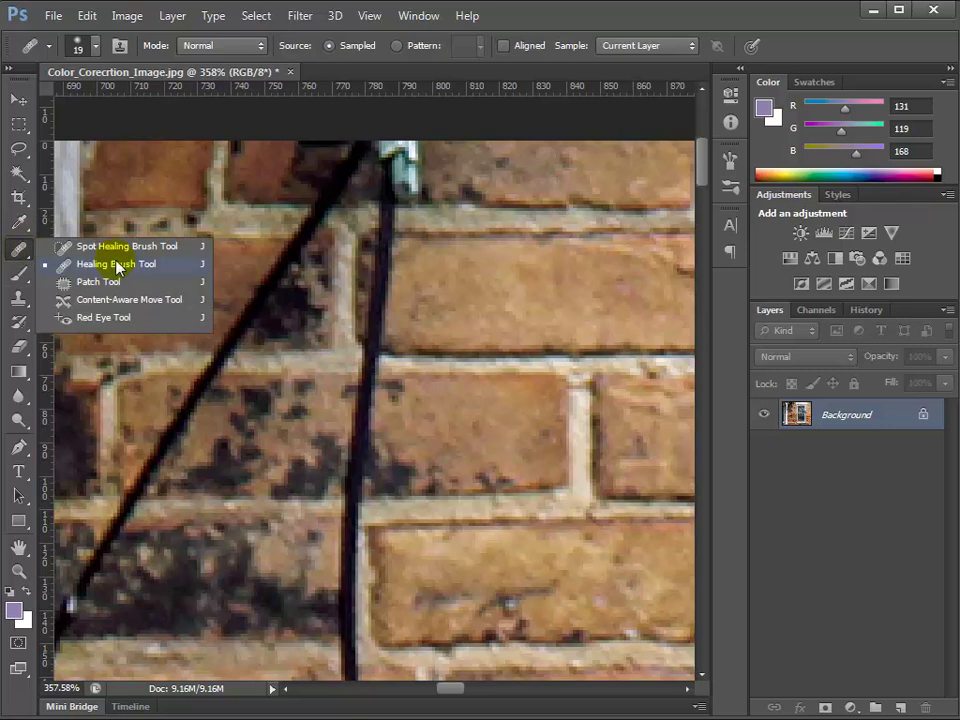
click(118, 268)
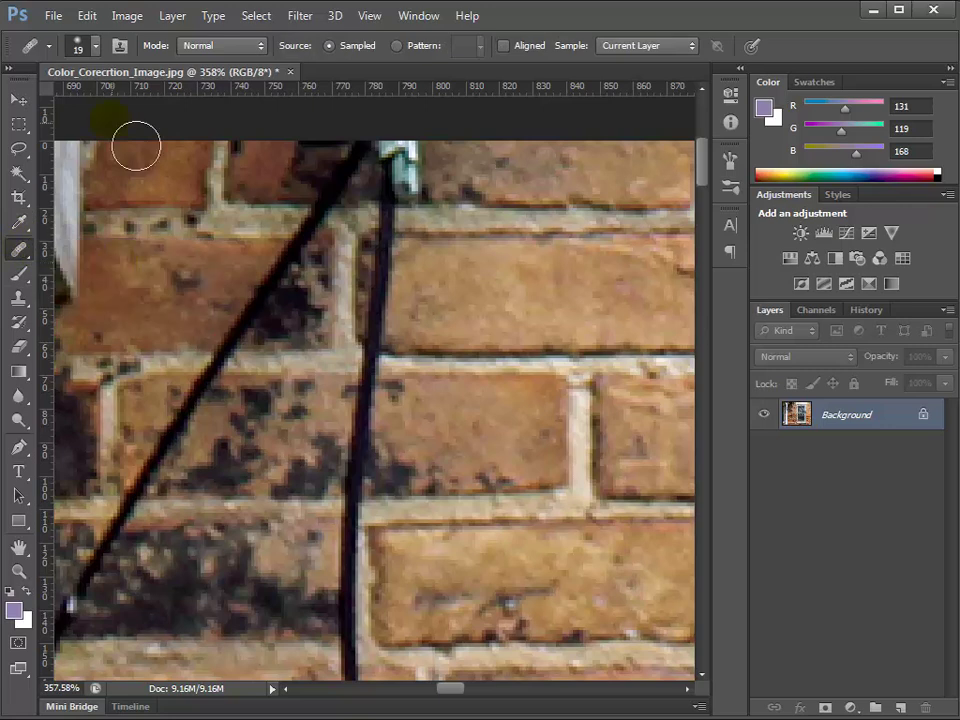
click(82, 48)
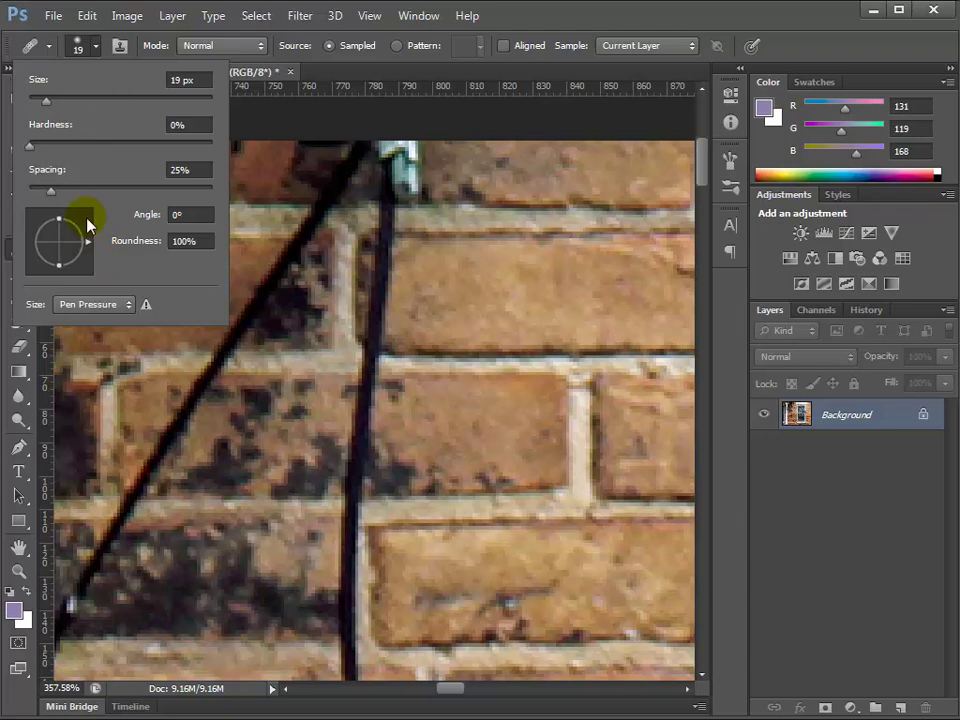
click(532, 146)
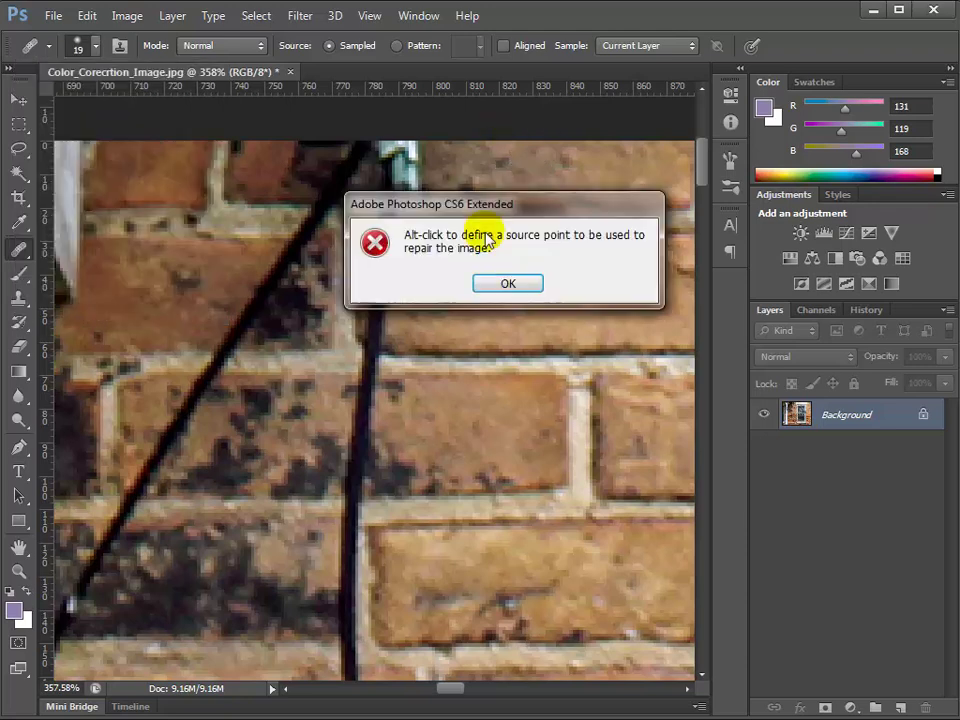
click(507, 287)
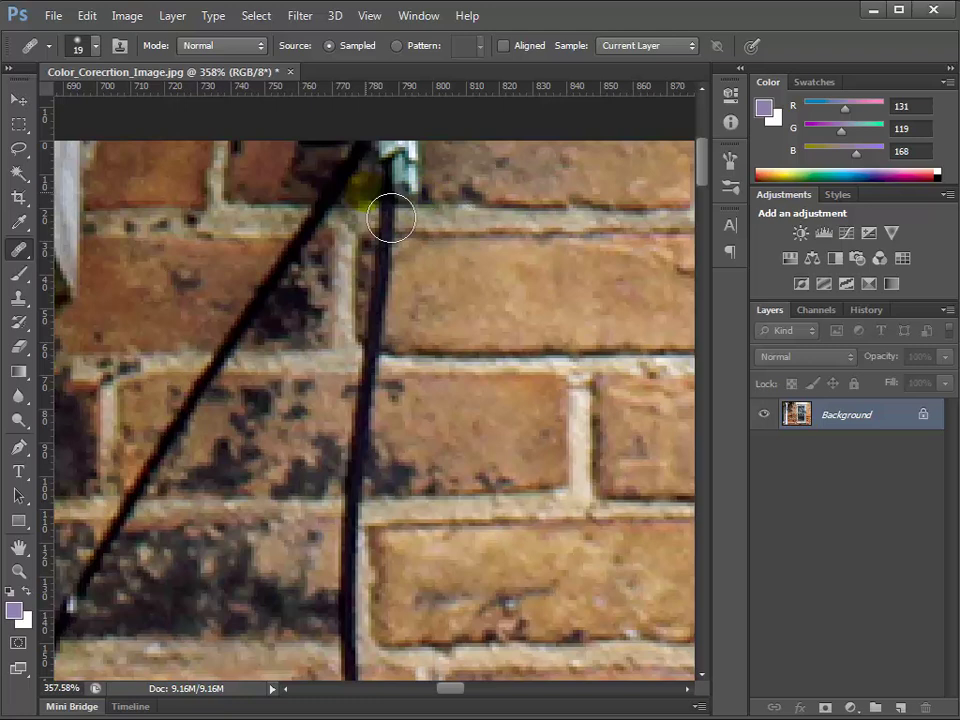
Step: Reduce the Healing Brush to 15 px, sample clean mortar from the uppermost joint and heal the short wire where it crosses that joint
alt+click(421, 190)
click(508, 199)
drag(536, 230, 543, 228)
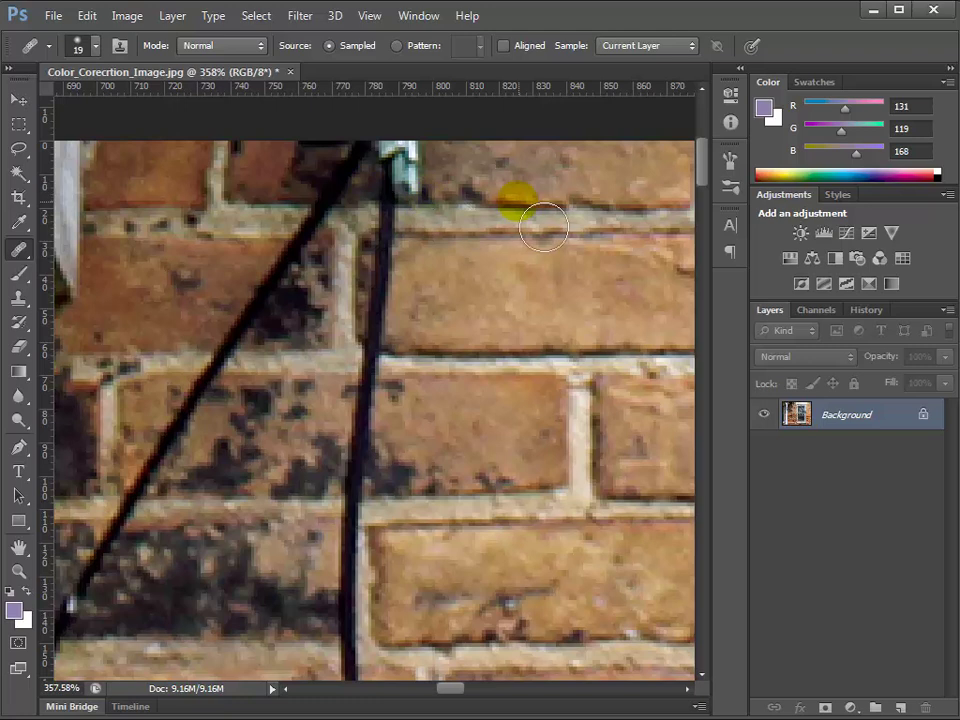
key(bracketleft)
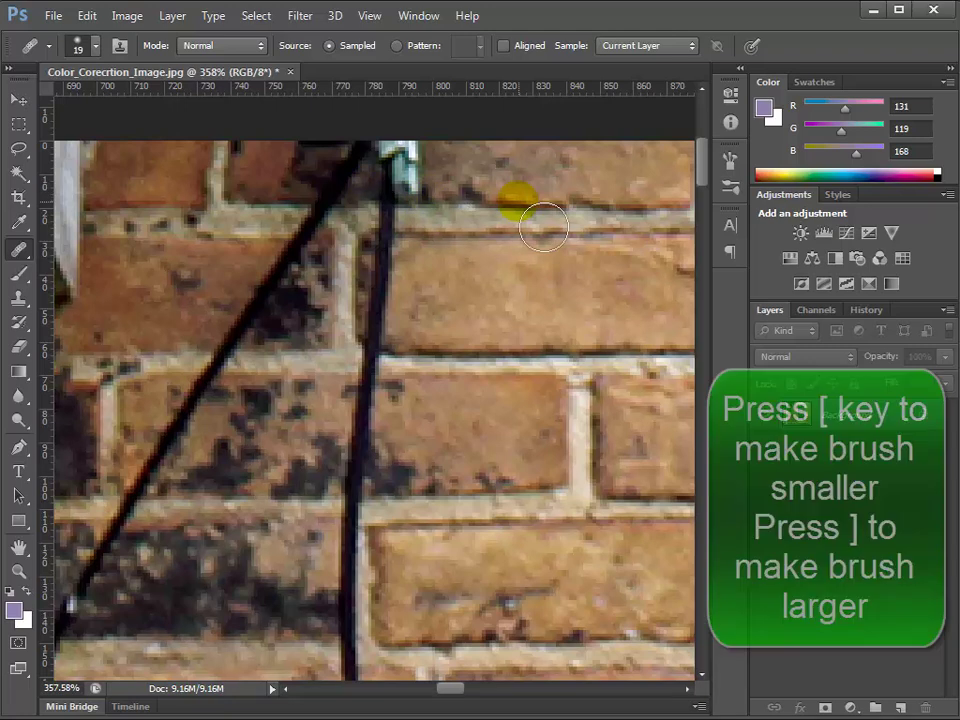
mouse_move(543, 228)
mouse_down()
mouse_move(582, 224)
mouse_move(539, 228)
mouse_move(510, 213)
mouse_up()
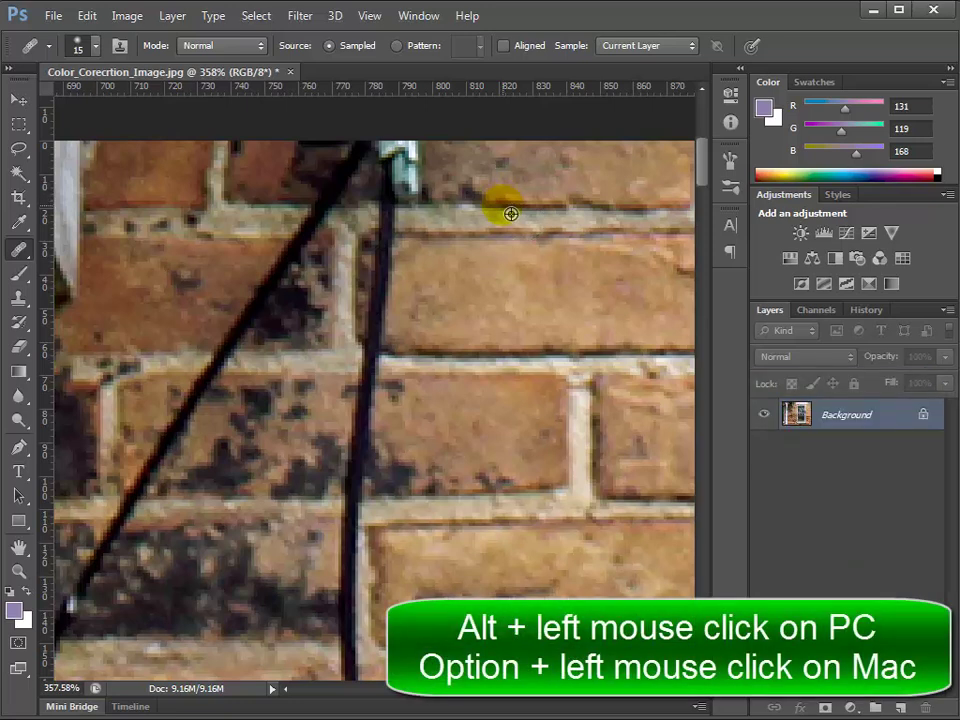
mouse_move(522, 226)
mouse_down()
mouse_move(484, 211)
mouse_move(541, 210)
mouse_move(490, 226)
mouse_move(394, 228)
mouse_move(497, 226)
mouse_move(348, 228)
mouse_move(210, 221)
mouse_move(202, 212)
mouse_move(182, 331)
mouse_move(192, 394)
mouse_move(220, 375)
mouse_move(250, 289)
mouse_move(453, 239)
mouse_move(516, 237)
mouse_move(521, 214)
mouse_move(385, 205)
mouse_up()
alt+click(518, 215)
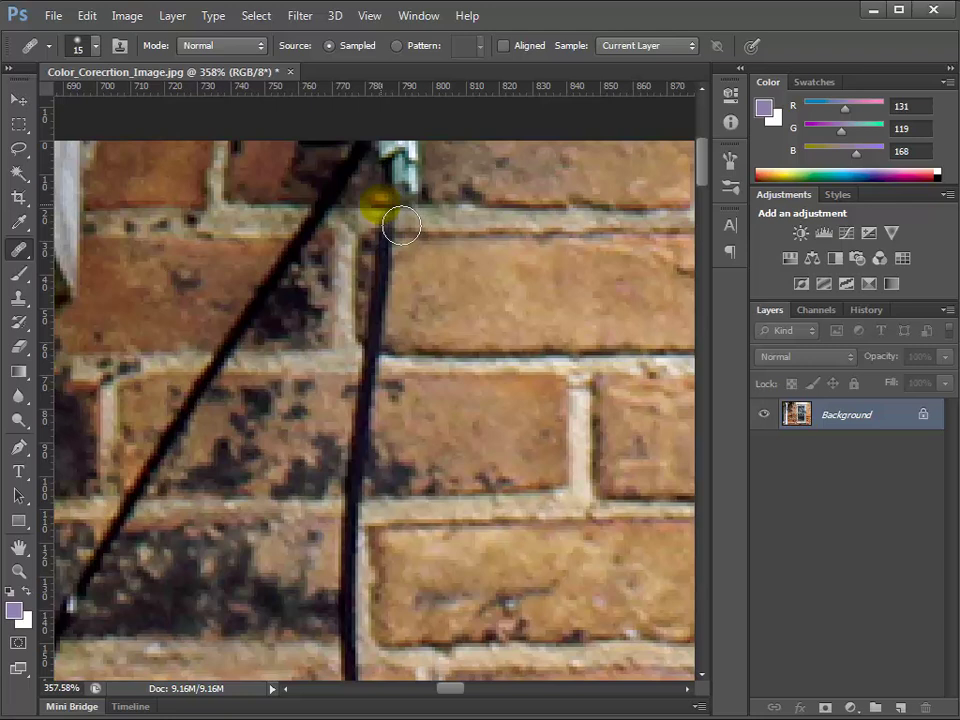
mouse_move(401, 226)
mouse_down()
mouse_move(435, 173)
mouse_move(380, 176)
mouse_move(404, 184)
mouse_move(397, 210)
mouse_move(607, 277)
mouse_move(462, 308)
mouse_move(418, 229)
mouse_move(478, 251)
mouse_move(464, 263)
mouse_move(465, 295)
mouse_move(524, 265)
mouse_move(521, 244)
mouse_move(478, 259)
mouse_move(428, 222)
mouse_move(381, 205)
mouse_move(464, 180)
mouse_move(451, 212)
mouse_move(428, 167)
mouse_move(404, 157)
mouse_move(367, 183)
mouse_move(426, 207)
mouse_move(436, 177)
mouse_move(346, 187)
mouse_move(427, 173)
mouse_move(355, 188)
mouse_move(339, 222)
mouse_move(446, 270)
mouse_move(392, 233)
mouse_move(436, 187)
mouse_move(401, 237)
mouse_move(410, 202)
mouse_move(409, 258)
mouse_move(400, 263)
mouse_move(431, 223)
mouse_move(385, 165)
mouse_move(351, 217)
mouse_move(391, 234)
mouse_up()
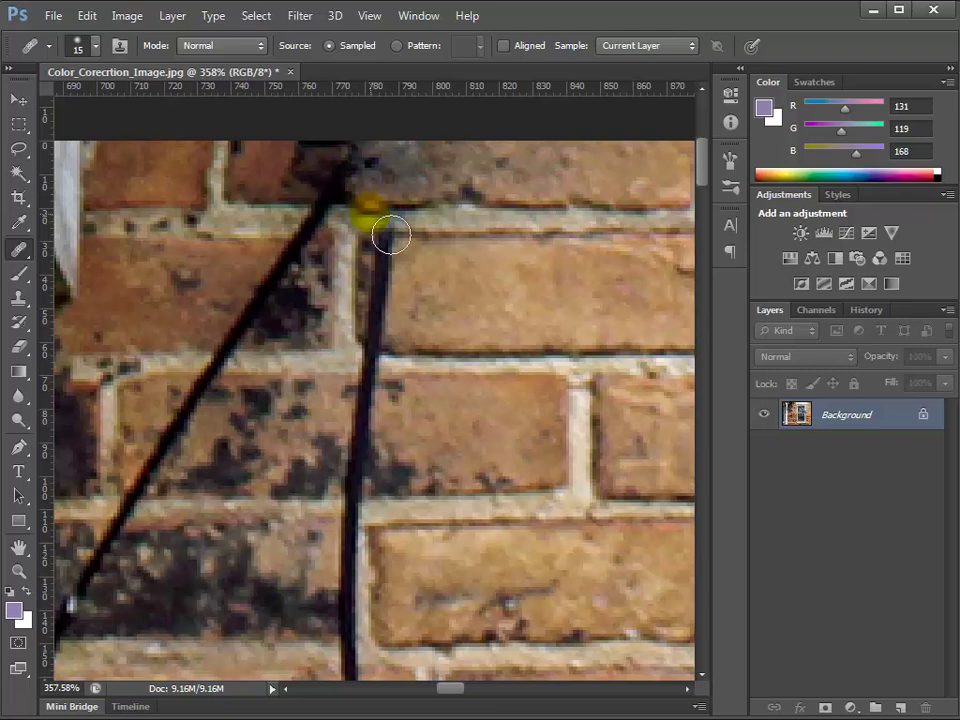
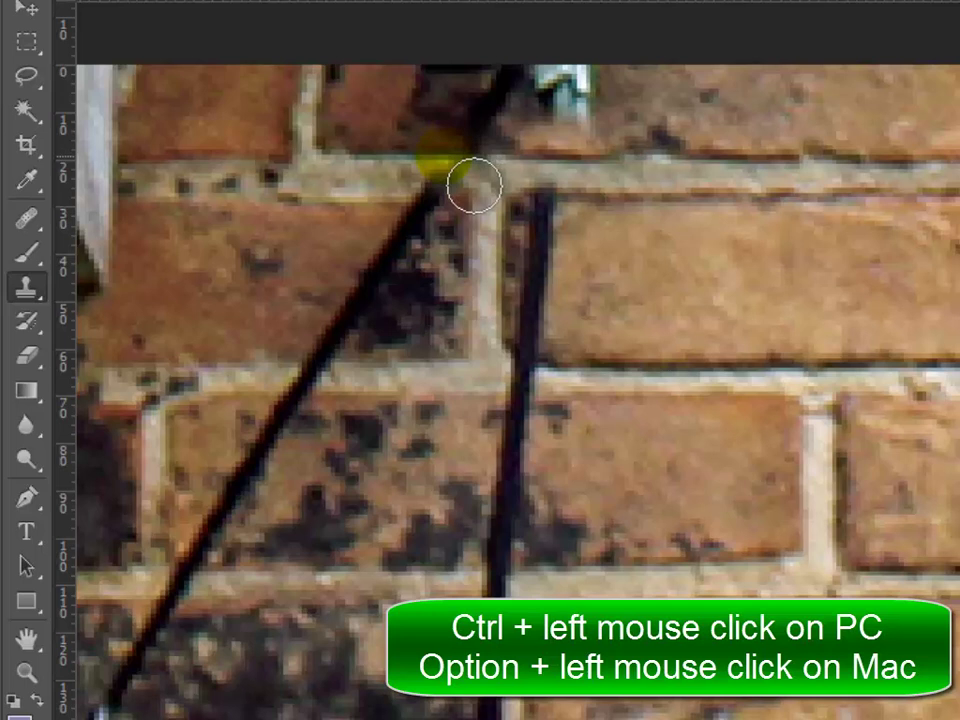
Step: Clone clean mortar and brick over the diagonal wire where it crosses the uppermost joint and enters the second brick row
mouse_move(476, 178)
mouse_down()
mouse_move(486, 186)
mouse_move(456, 218)
mouse_move(462, 230)
mouse_up()
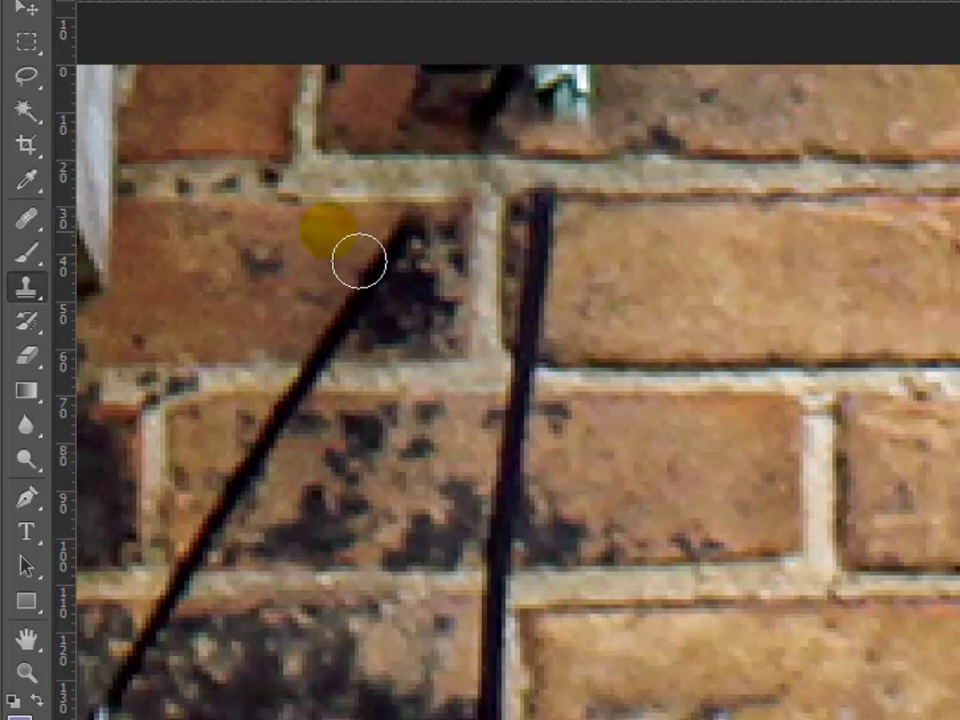
alt+click(377, 190)
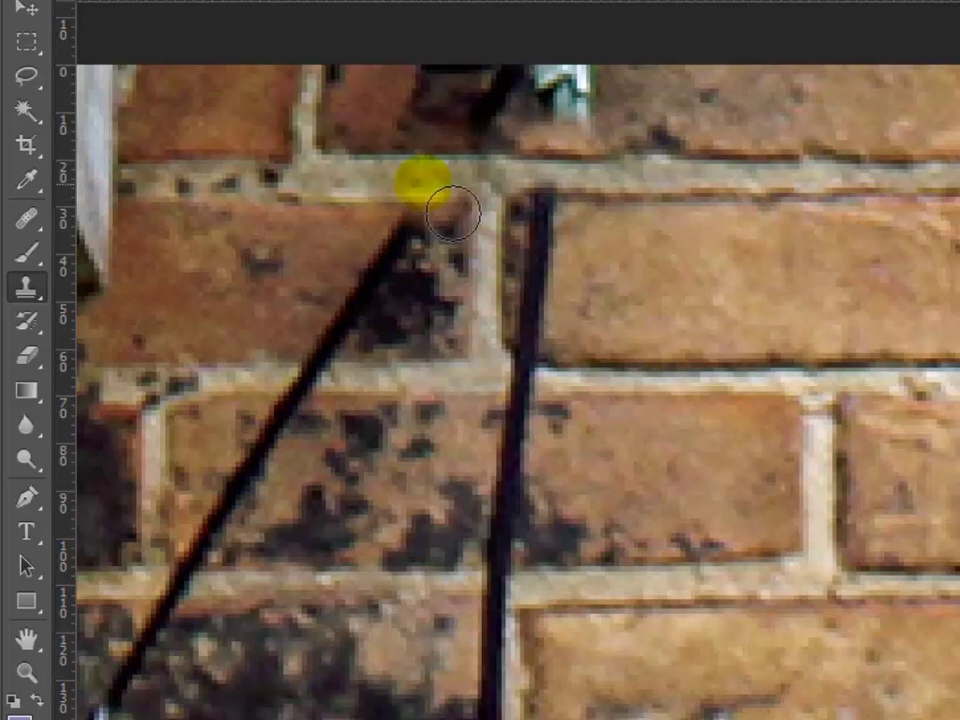
alt+click(399, 193)
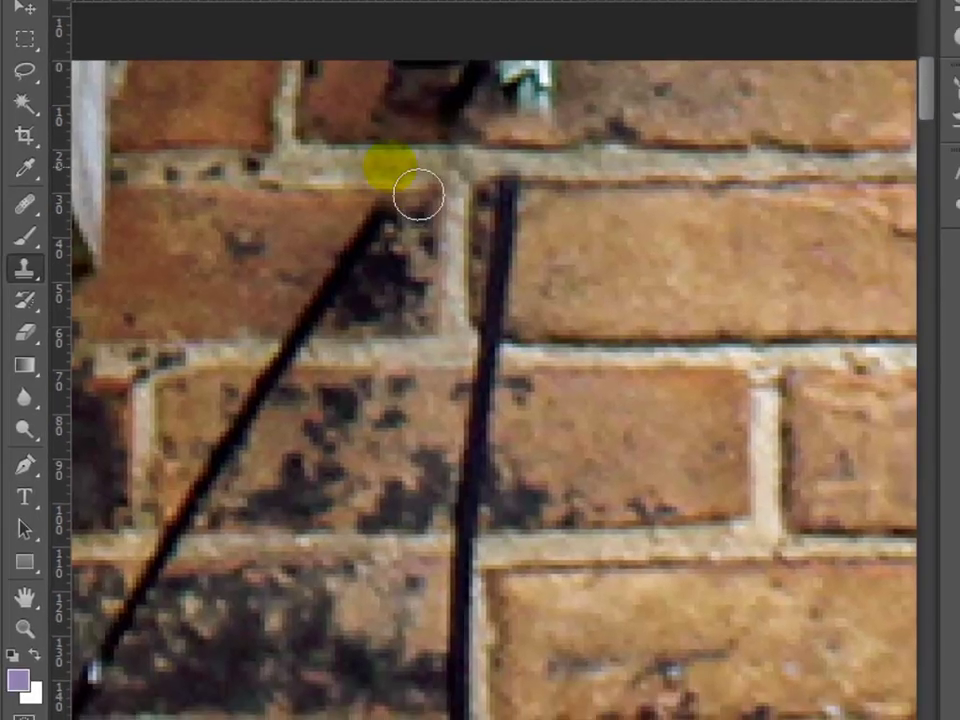
Step: Clone clean brick and mortar over the pale green fitting and the top section of the vertical wire
mouse_move(418, 195)
mouse_down()
mouse_move(453, 199)
mouse_move(331, 199)
mouse_move(738, 246)
mouse_move(666, 231)
mouse_move(490, 270)
mouse_move(415, 255)
mouse_move(488, 322)
mouse_move(499, 362)
mouse_move(536, 166)
mouse_move(391, 309)
mouse_move(485, 296)
mouse_move(633, 171)
mouse_move(673, 150)
mouse_up()
alt+click(617, 96)
mouse_move(561, 126)
mouse_down()
mouse_move(596, 96)
mouse_move(578, 111)
mouse_move(562, 104)
mouse_move(568, 98)
mouse_move(575, 102)
mouse_move(529, 107)
mouse_move(668, 121)
mouse_move(562, 108)
mouse_move(580, 101)
mouse_move(618, 143)
mouse_move(587, 143)
mouse_move(556, 96)
mouse_move(835, 167)
mouse_move(860, 185)
mouse_move(826, 227)
mouse_move(684, 281)
mouse_move(643, 272)
mouse_up()
alt+click(595, 96)
alt+click(559, 107)
alt+click(553, 103)
alt+click(611, 190)
mouse_move(613, 193)
mouse_down()
mouse_move(568, 214)
mouse_move(523, 208)
mouse_move(532, 266)
mouse_move(746, 274)
mouse_move(686, 295)
mouse_up()
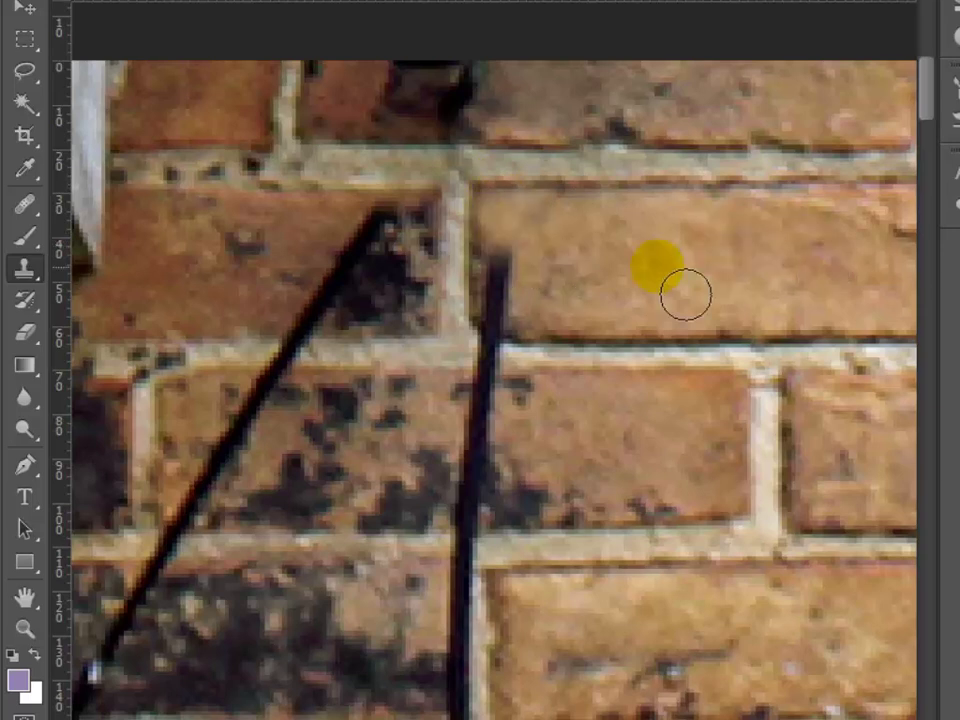
Step: Clone neighbouring brick and a vertical mortar joint over the dark patch in the top brick row
mouse_move(686, 295)
mouse_down()
mouse_move(429, 60)
mouse_move(534, 169)
mouse_move(523, 272)
mouse_move(557, 285)
mouse_move(499, 332)
mouse_move(437, 456)
mouse_move(531, 165)
mouse_move(487, 148)
mouse_move(296, 167)
mouse_move(321, 159)
mouse_move(293, 139)
mouse_move(293, 152)
mouse_up()
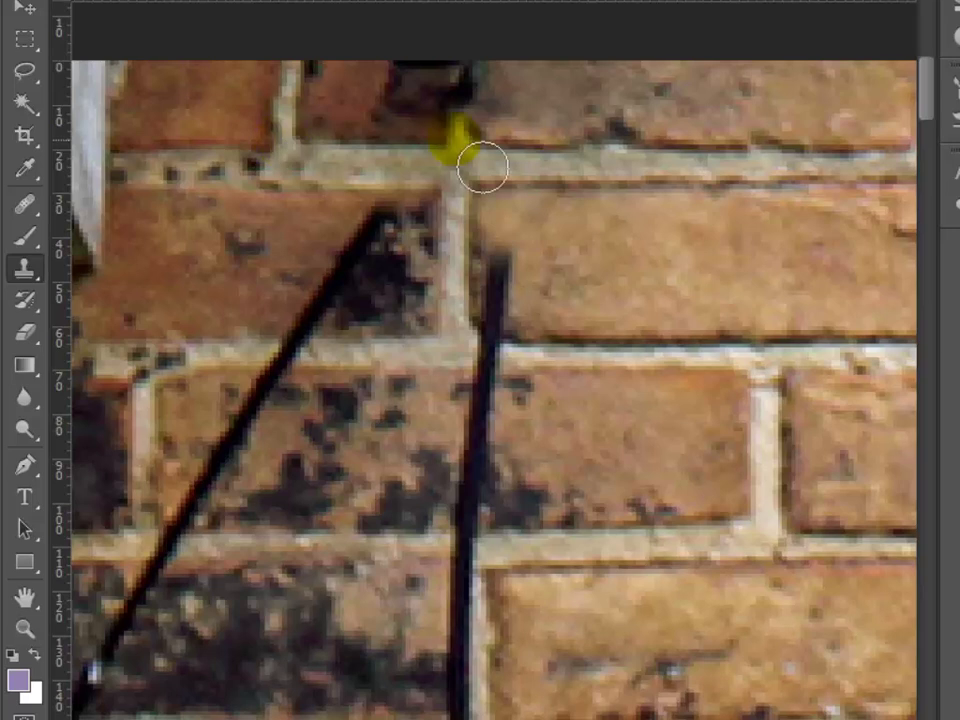
mouse_move(482, 161)
mouse_down()
mouse_move(480, 117)
mouse_move(489, 114)
mouse_move(470, 112)
mouse_move(485, 112)
mouse_move(430, 111)
mouse_move(450, 106)
mouse_move(434, 128)
mouse_move(398, 135)
mouse_up()
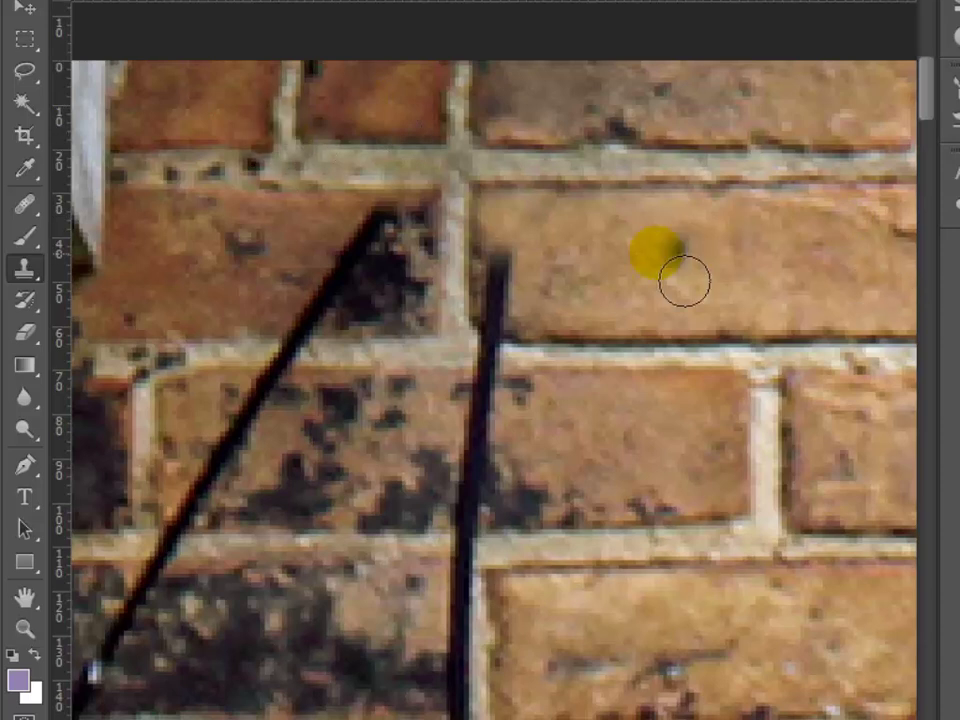
alt+click(462, 135)
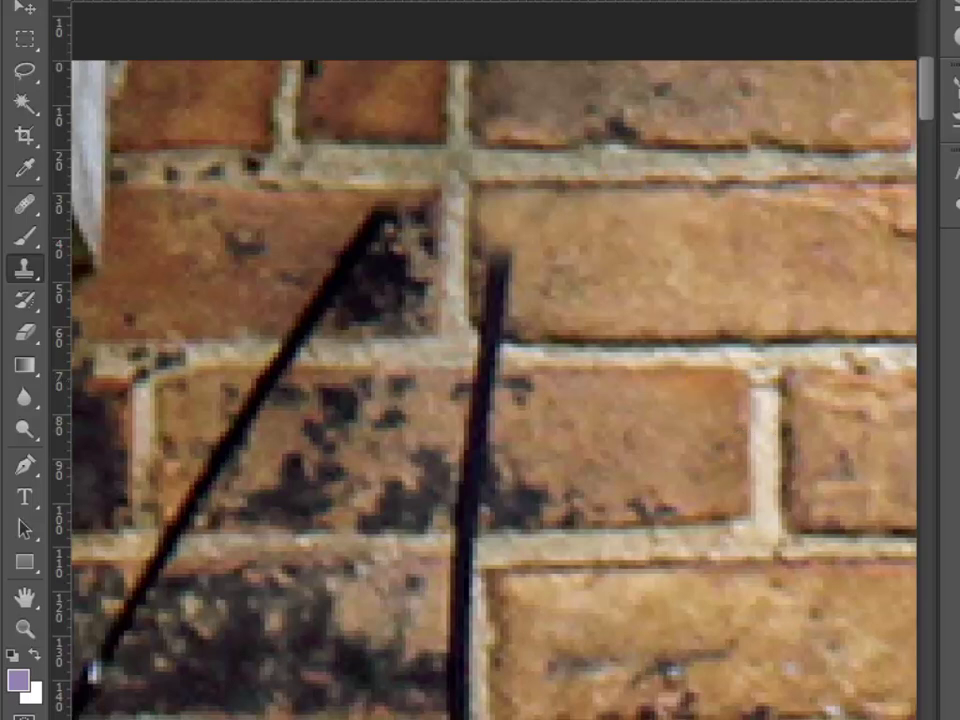
Step: Try to remove the vertical wire with the Spot Healing Brush Tool, then brush along the damaged mortar joint
drag(34, 214, 30, 214)
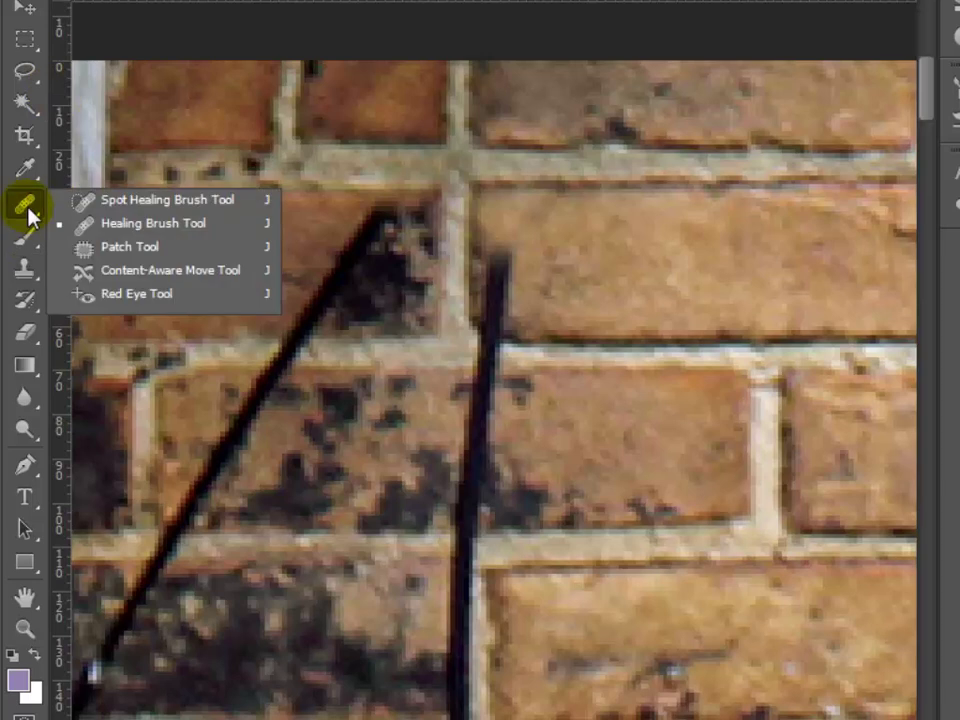
click(148, 203)
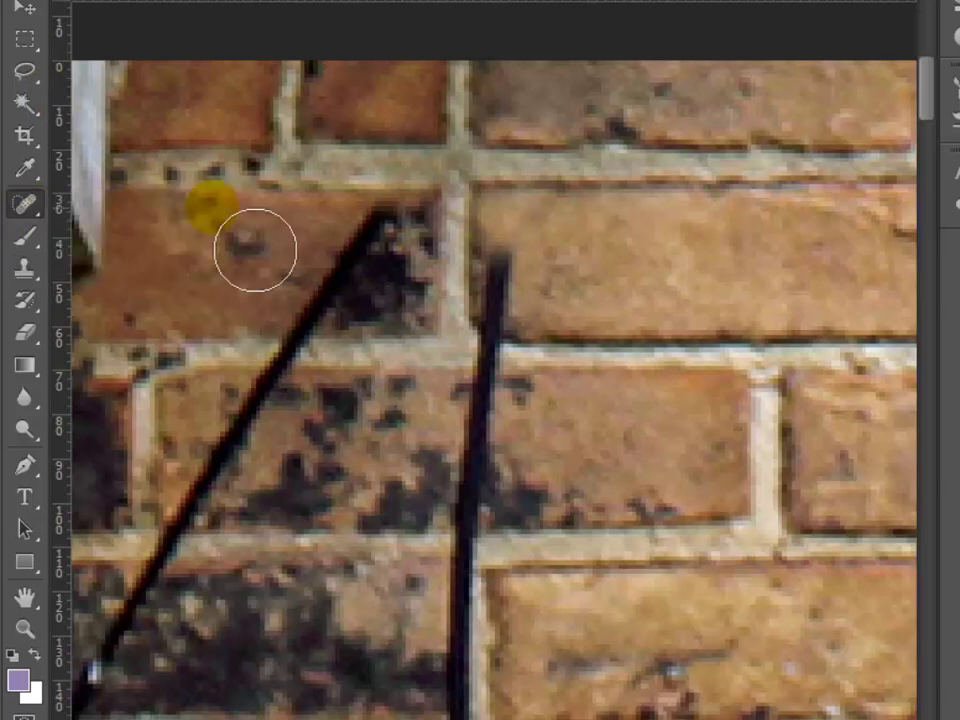
click(505, 236)
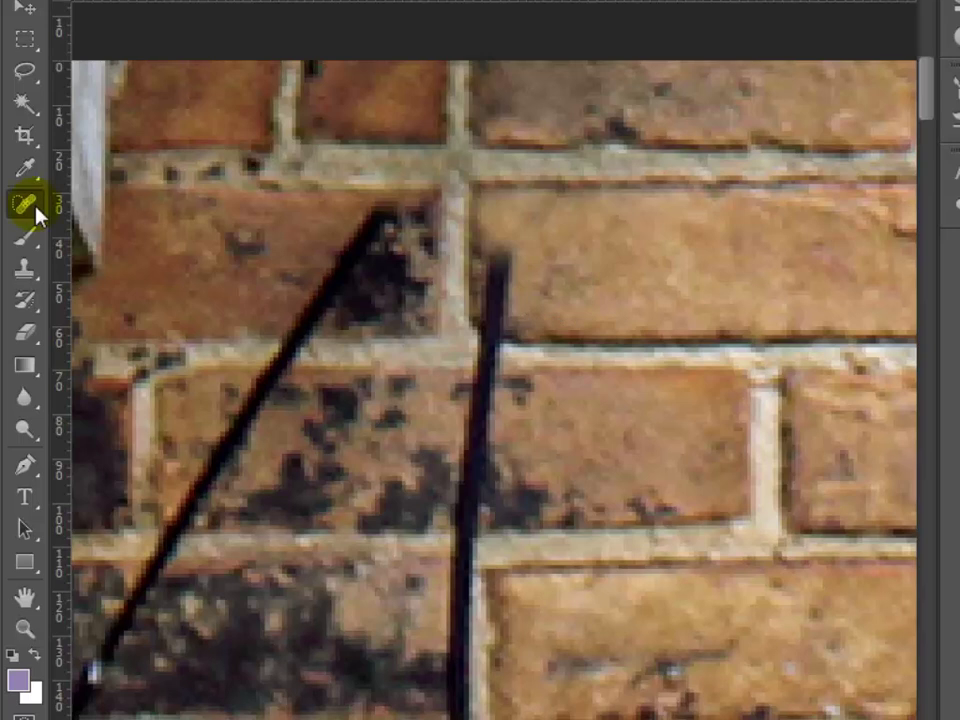
drag(38, 214, 38, 214)
click(139, 208)
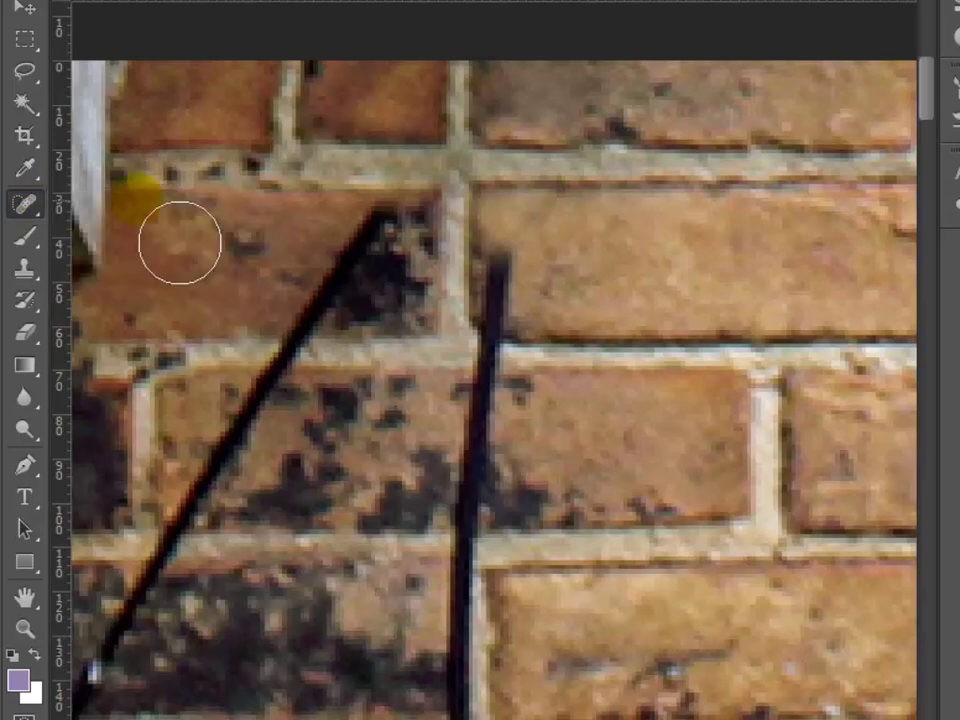
mouse_move(500, 240)
mouse_down()
mouse_move(503, 372)
mouse_move(443, 510)
mouse_move(443, 570)
mouse_move(467, 712)
mouse_up()
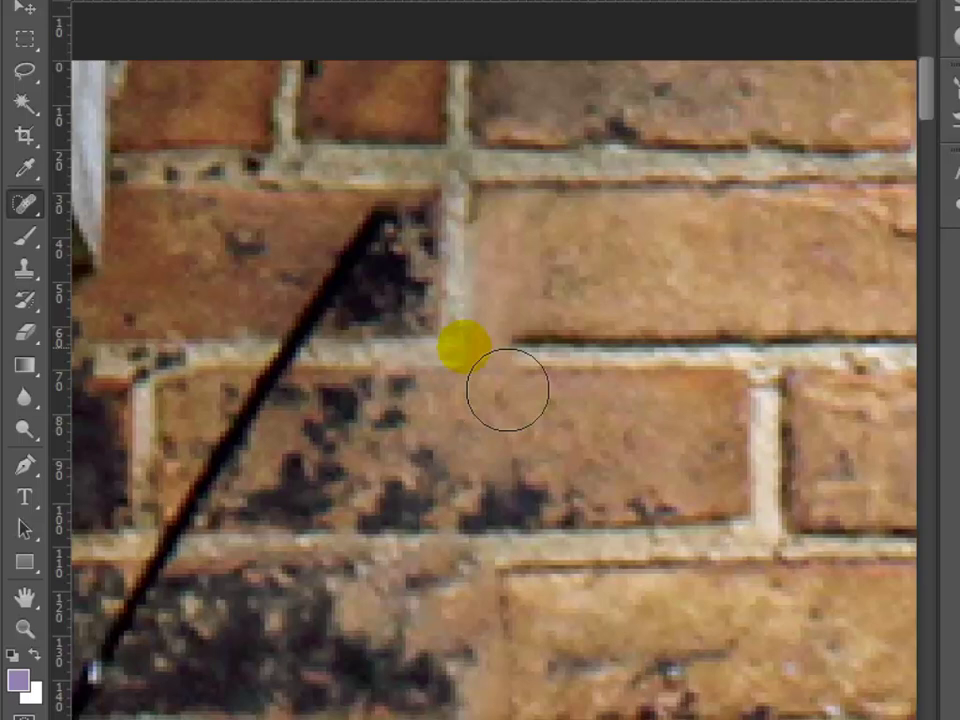
drag(518, 345, 385, 350)
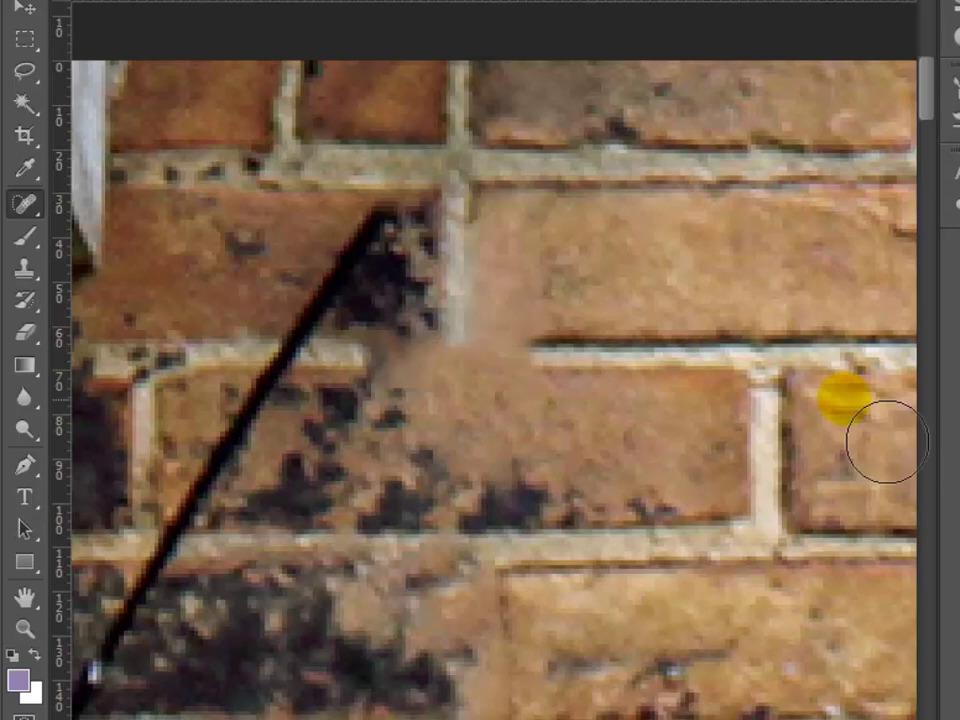
Step: Undo the Spot Healing Brush strokes over the vertical wire and the mortar joint
key(ctrl+z)
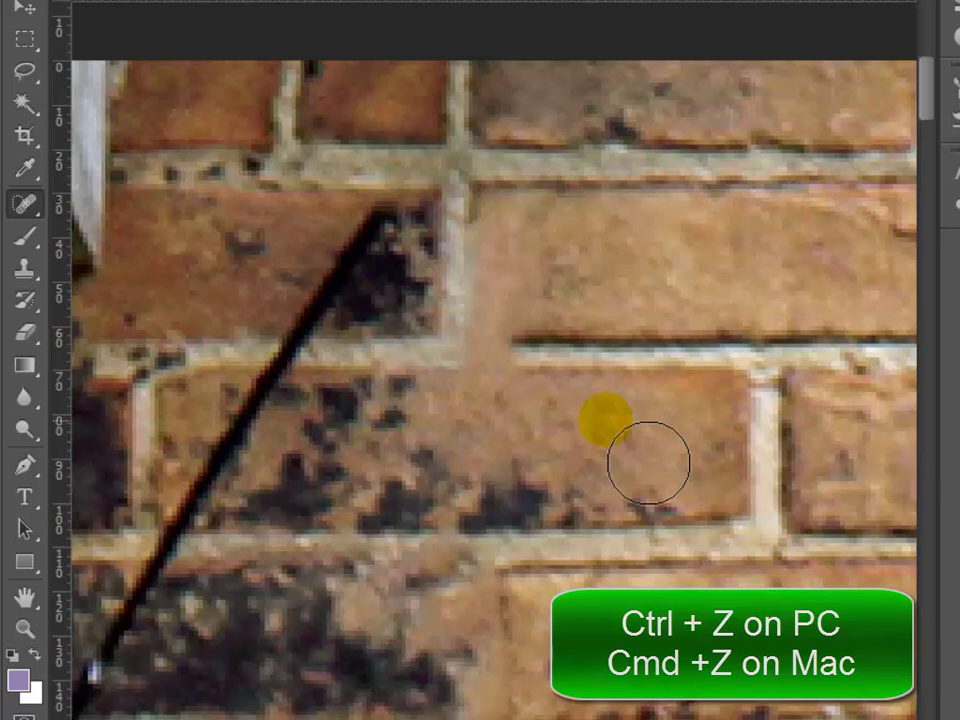
key(ctrl+alt+z)
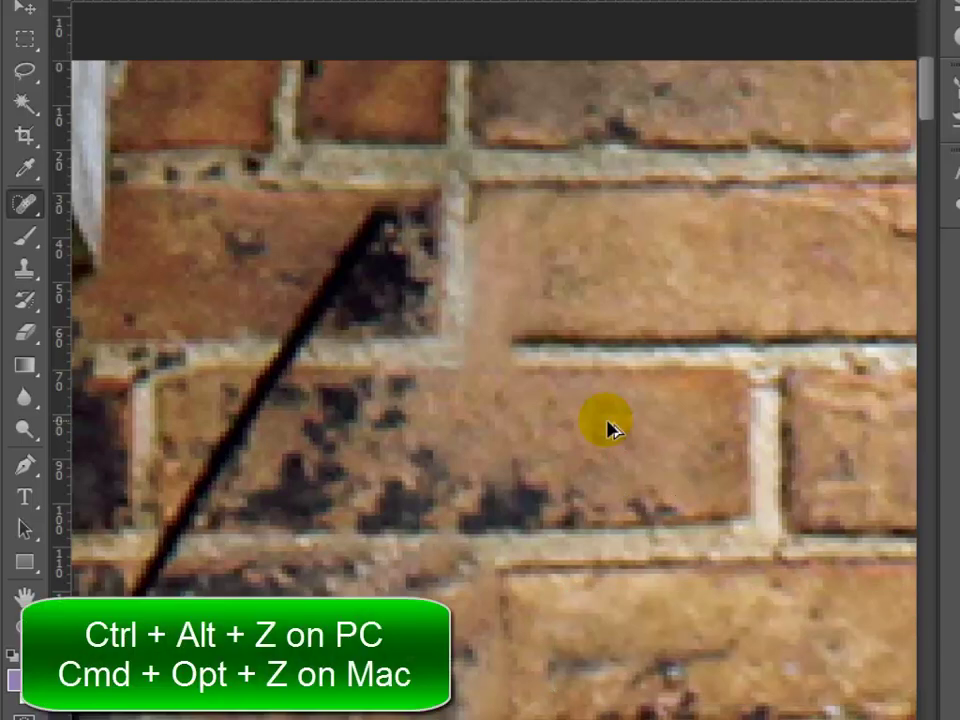
key(ctrl+alt+z)
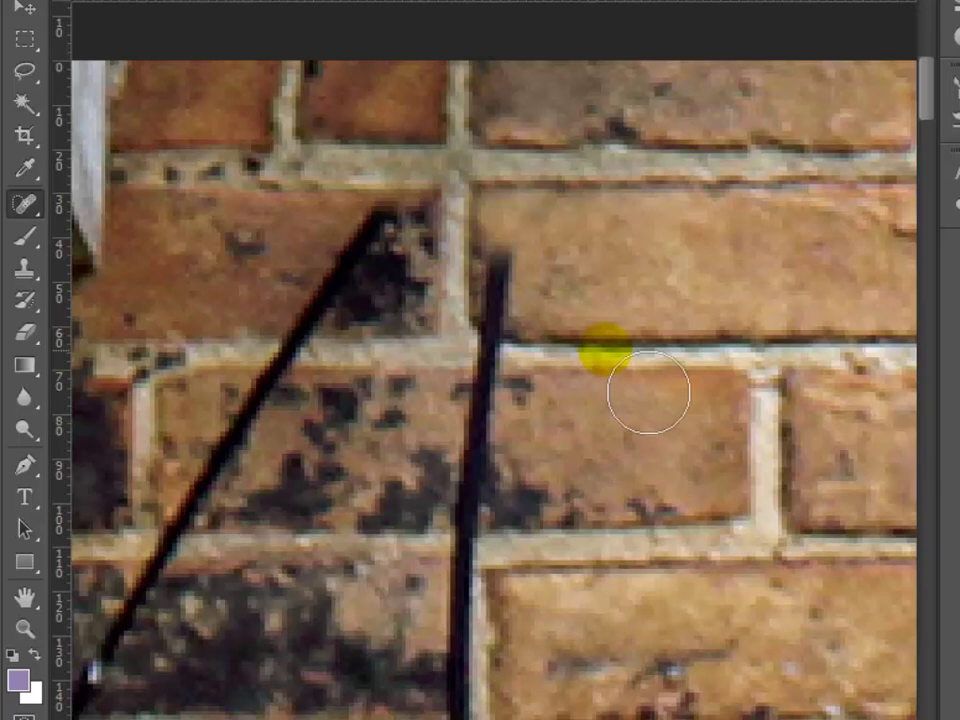
Step: Switch to the Healing Brush Tool, sample clean mortar and brick, and heal the vertical wire down through the brick rows
right_click(31, 207)
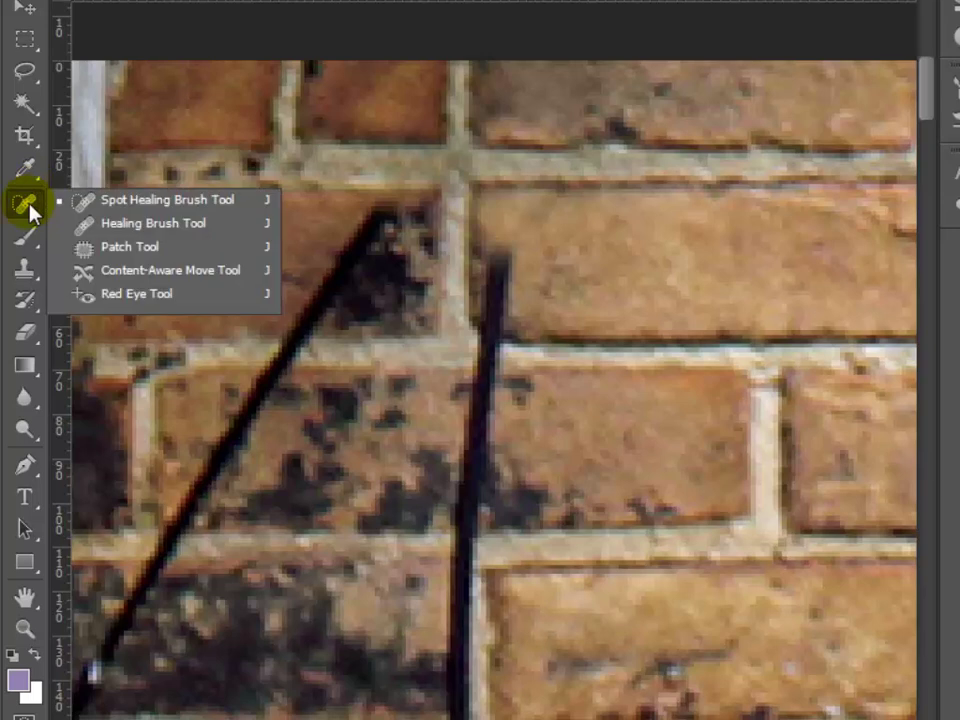
click(146, 226)
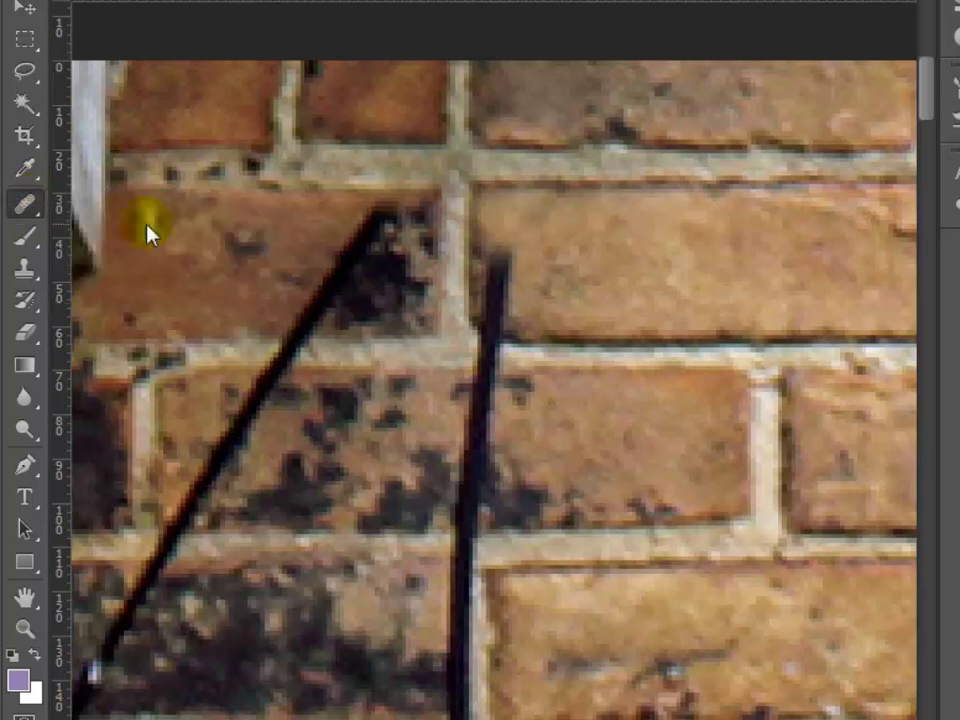
alt+click(686, 362)
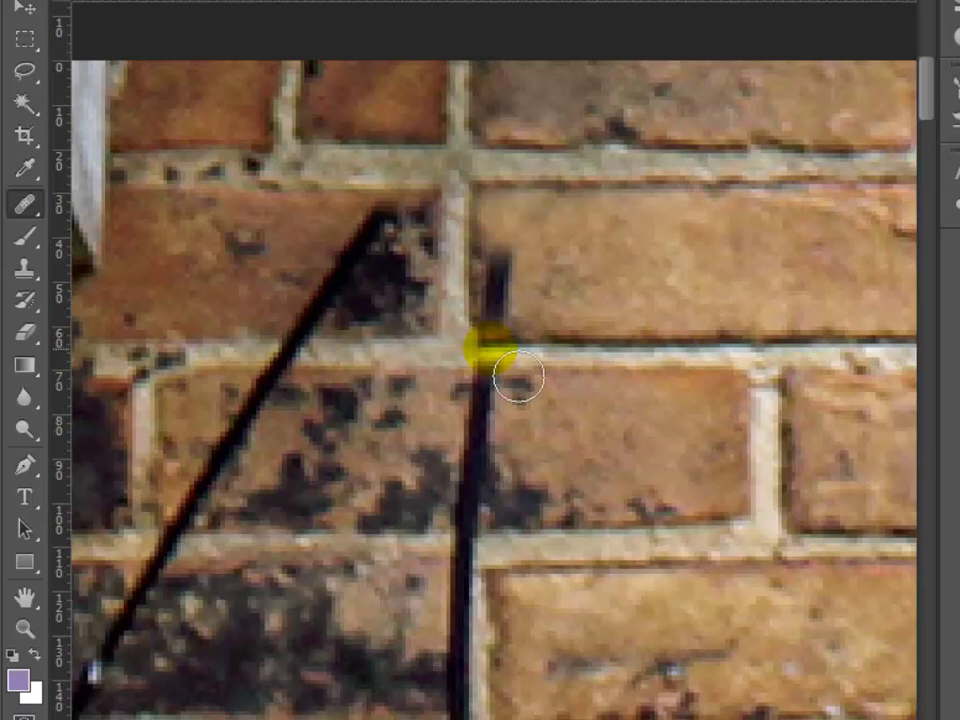
mouse_move(514, 375)
mouse_down()
mouse_move(531, 279)
mouse_move(872, 345)
mouse_up()
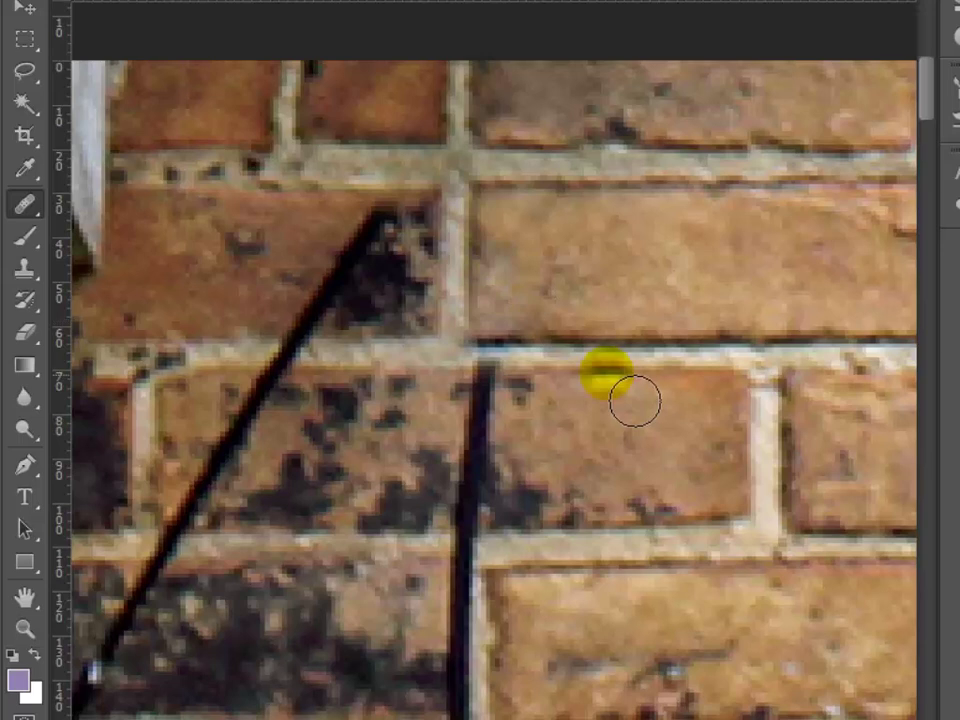
mouse_move(484, 352)
mouse_down()
mouse_move(514, 379)
mouse_move(493, 529)
mouse_move(484, 719)
mouse_up()
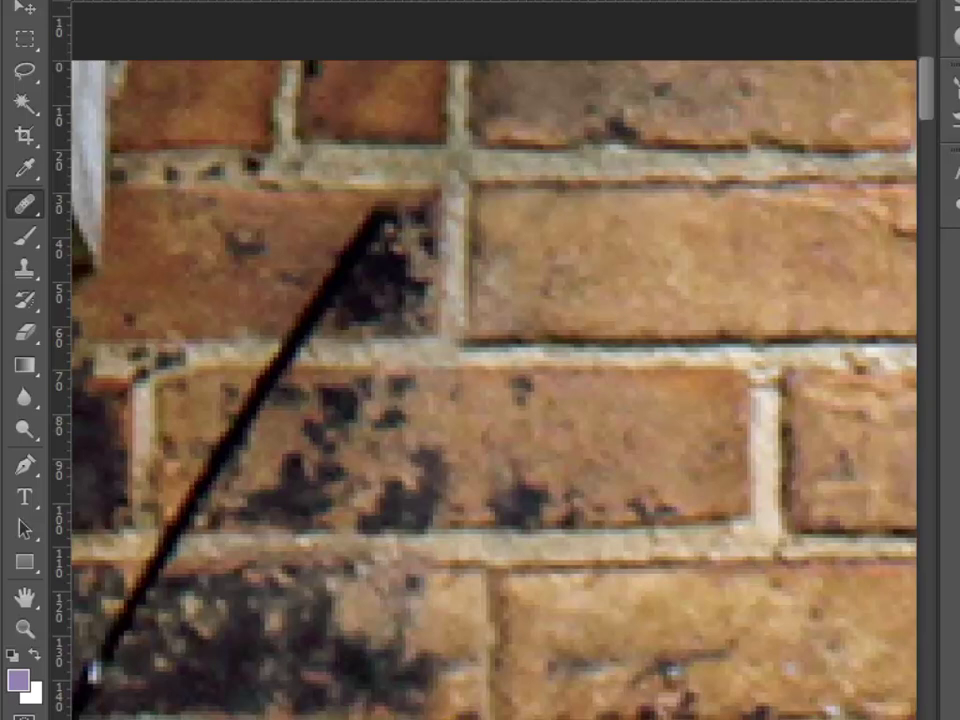
mouse_move(707, 700)
mouse_down()
mouse_move(536, 476)
mouse_move(628, 463)
mouse_move(609, 437)
mouse_move(510, 437)
mouse_move(491, 514)
mouse_move(681, 531)
mouse_move(508, 671)
mouse_move(383, 625)
mouse_move(471, 626)
mouse_move(465, 679)
mouse_move(806, 641)
mouse_move(707, 598)
mouse_move(718, 332)
mouse_move(531, 561)
mouse_up()
alt+click(388, 572)
mouse_move(574, 601)
mouse_down()
mouse_move(488, 590)
mouse_move(538, 587)
mouse_move(527, 625)
mouse_move(547, 658)
mouse_move(534, 677)
mouse_move(556, 688)
mouse_move(701, 629)
mouse_move(287, 593)
mouse_move(454, 603)
mouse_move(428, 627)
mouse_move(474, 656)
mouse_move(474, 673)
mouse_move(570, 642)
mouse_move(491, 647)
mouse_move(455, 636)
mouse_move(498, 645)
mouse_move(540, 631)
mouse_move(420, 587)
mouse_move(511, 624)
mouse_move(731, 604)
mouse_move(811, 610)
mouse_move(400, 600)
mouse_move(858, 611)
mouse_move(579, 632)
mouse_move(460, 660)
mouse_move(722, 666)
mouse_move(724, 628)
mouse_move(632, 561)
mouse_move(609, 420)
mouse_move(505, 38)
mouse_move(593, 186)
mouse_move(733, 323)
mouse_up()
Step: Heal the diagonal wire out of the second and third brick rows, sampling nearby clean brick and mortar
key(space)
mouse_move(520, 206)
mouse_down()
mouse_move(538, 178)
mouse_move(521, 156)
mouse_move(537, 158)
mouse_up()
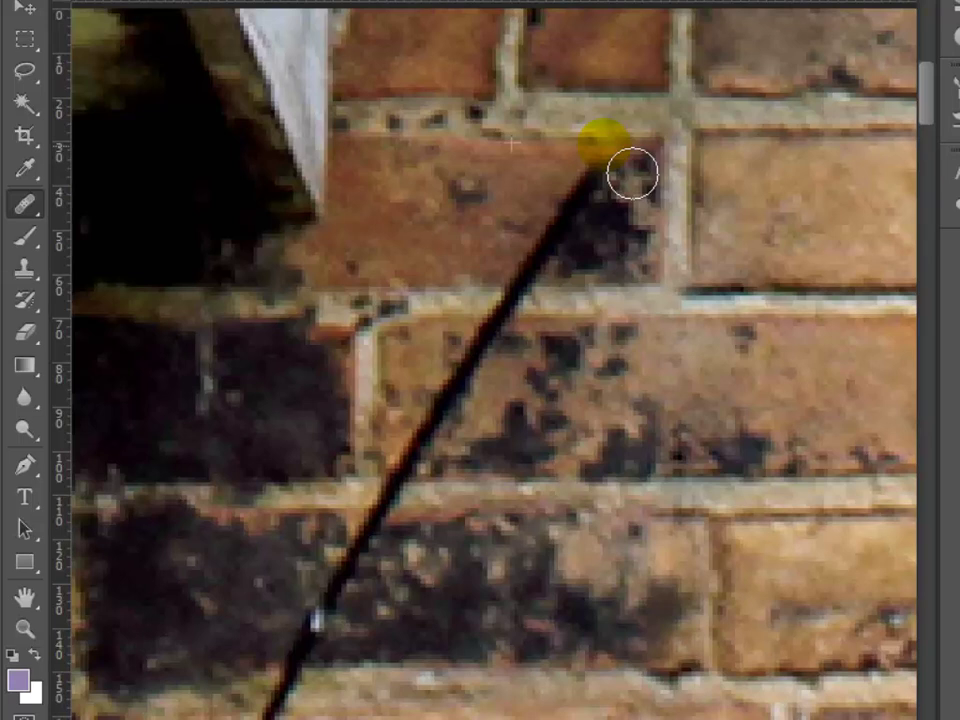
mouse_move(632, 174)
mouse_down()
mouse_move(604, 230)
mouse_move(531, 317)
mouse_up()
alt+click(447, 252)
mouse_move(553, 266)
mouse_down()
mouse_move(591, 275)
mouse_move(649, 243)
mouse_move(611, 236)
mouse_move(605, 212)
mouse_move(573, 241)
mouse_move(566, 235)
mouse_move(712, 303)
mouse_up()
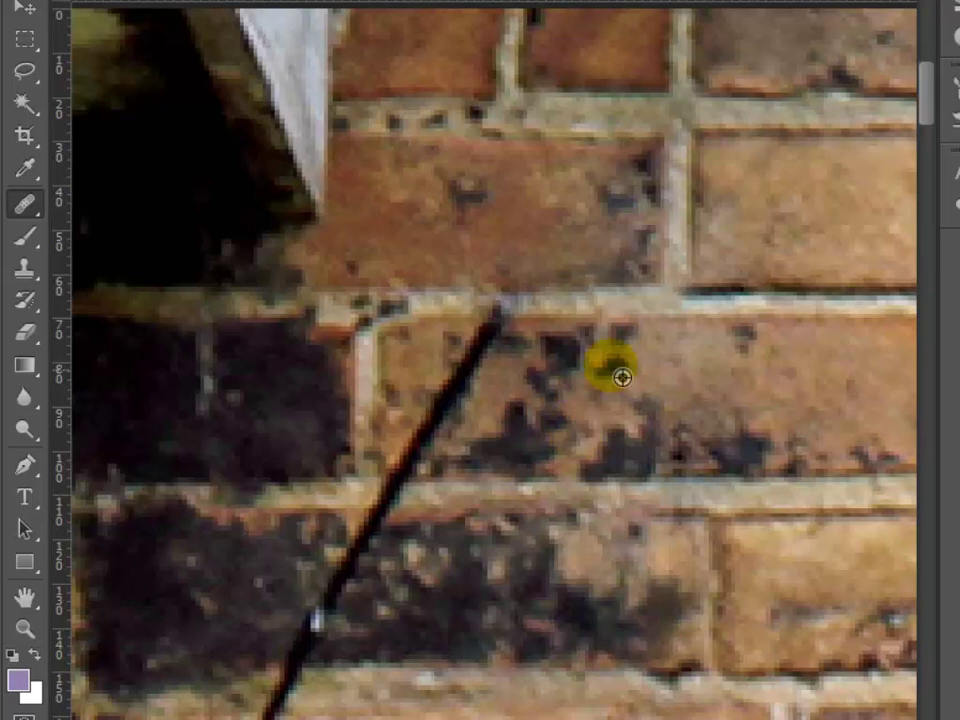
alt+click(637, 313)
mouse_move(538, 332)
mouse_down()
mouse_move(517, 333)
mouse_move(499, 360)
mouse_move(519, 381)
mouse_move(428, 466)
mouse_move(435, 497)
mouse_up()
Step: Heal the remaining wire sections in the lower brick rows, including the short curved end of the wire
mouse_move(806, 454)
mouse_down()
mouse_move(649, 451)
mouse_move(540, 590)
mouse_move(472, 567)
mouse_move(571, 504)
mouse_move(426, 534)
mouse_move(400, 525)
mouse_move(416, 503)
mouse_move(430, 507)
mouse_move(392, 550)
mouse_move(322, 700)
mouse_move(273, 697)
mouse_move(295, 719)
mouse_up()
drag(681, 634, 636, 557)
mouse_move(611, 490)
mouse_down()
mouse_move(602, 112)
mouse_move(628, 32)
mouse_up()
drag(724, 289, 425, 355)
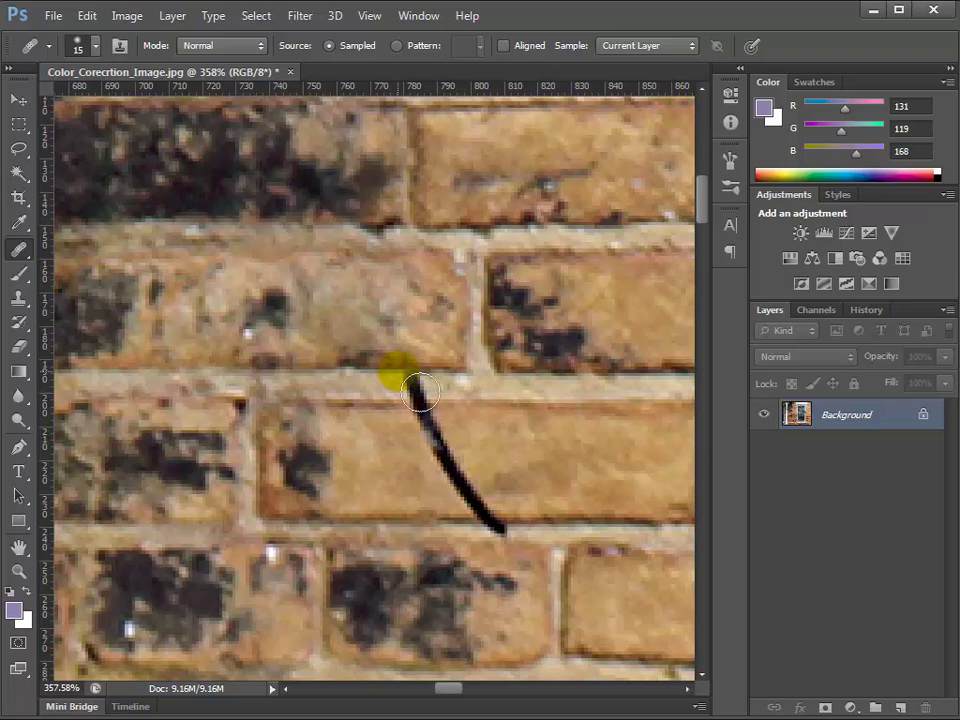
mouse_move(424, 393)
mouse_down()
mouse_move(467, 504)
mouse_move(518, 550)
mouse_move(473, 465)
mouse_move(634, 483)
mouse_move(631, 442)
mouse_move(524, 372)
mouse_move(519, 425)
mouse_move(554, 455)
mouse_move(363, 371)
mouse_up()
Step: Sample clean brick and mortar and heal the wire where it crosses the joint above the black-and-white clamp
alt+click(336, 333)
alt+click(354, 427)
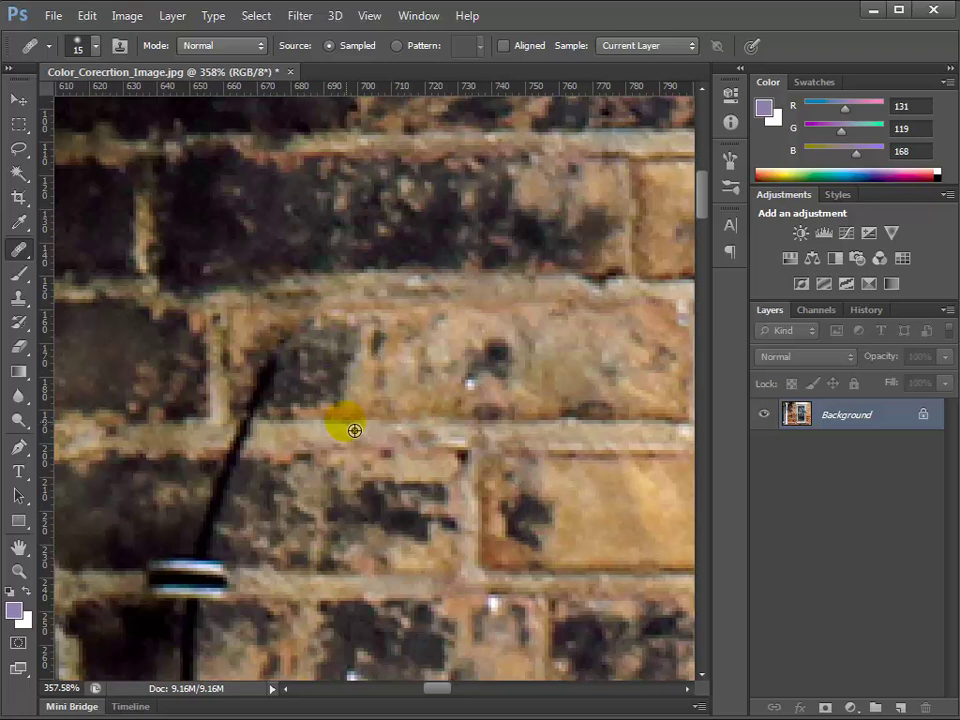
click(246, 422)
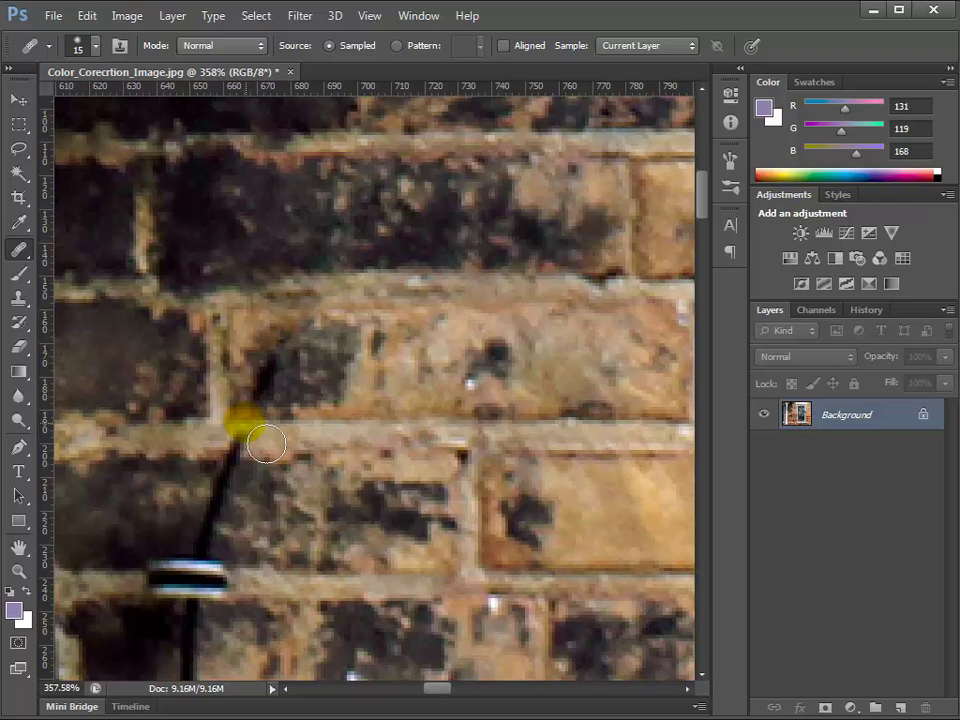
mouse_move(263, 447)
mouse_down()
mouse_move(307, 407)
mouse_move(313, 379)
mouse_move(283, 404)
mouse_move(264, 401)
mouse_move(277, 389)
mouse_move(265, 402)
mouse_move(253, 383)
mouse_move(393, 393)
mouse_move(452, 413)
mouse_move(340, 488)
mouse_move(349, 468)
mouse_move(278, 463)
mouse_move(404, 462)
mouse_move(394, 443)
mouse_move(377, 459)
mouse_move(250, 462)
mouse_move(345, 516)
mouse_move(320, 509)
mouse_move(347, 441)
mouse_move(253, 462)
mouse_move(437, 470)
mouse_move(367, 483)
mouse_move(336, 514)
mouse_move(321, 469)
mouse_move(146, 322)
mouse_up()
Step: Switch to the Clone Stamp Tool and clone clean brick and mortar over the wire end and its black-and-white clamp
key(s)
click(22, 302)
mouse_move(306, 403)
mouse_down()
mouse_move(277, 478)
mouse_move(292, 458)
mouse_move(307, 458)
mouse_move(303, 444)
mouse_move(320, 440)
mouse_move(235, 456)
mouse_move(291, 462)
mouse_move(301, 475)
mouse_move(230, 498)
mouse_move(136, 472)
mouse_move(383, 476)
mouse_move(116, 469)
mouse_move(219, 478)
mouse_move(221, 498)
mouse_move(271, 489)
mouse_move(273, 503)
mouse_move(249, 515)
mouse_move(243, 503)
mouse_move(235, 558)
mouse_move(226, 561)
mouse_move(405, 522)
mouse_move(405, 436)
mouse_move(490, 328)
mouse_move(510, 284)
mouse_move(524, 413)
mouse_move(373, 376)
mouse_move(444, 379)
mouse_move(314, 395)
mouse_move(351, 431)
mouse_move(471, 471)
mouse_move(409, 514)
mouse_move(379, 497)
mouse_up()
drag(296, 441, 268, 414)
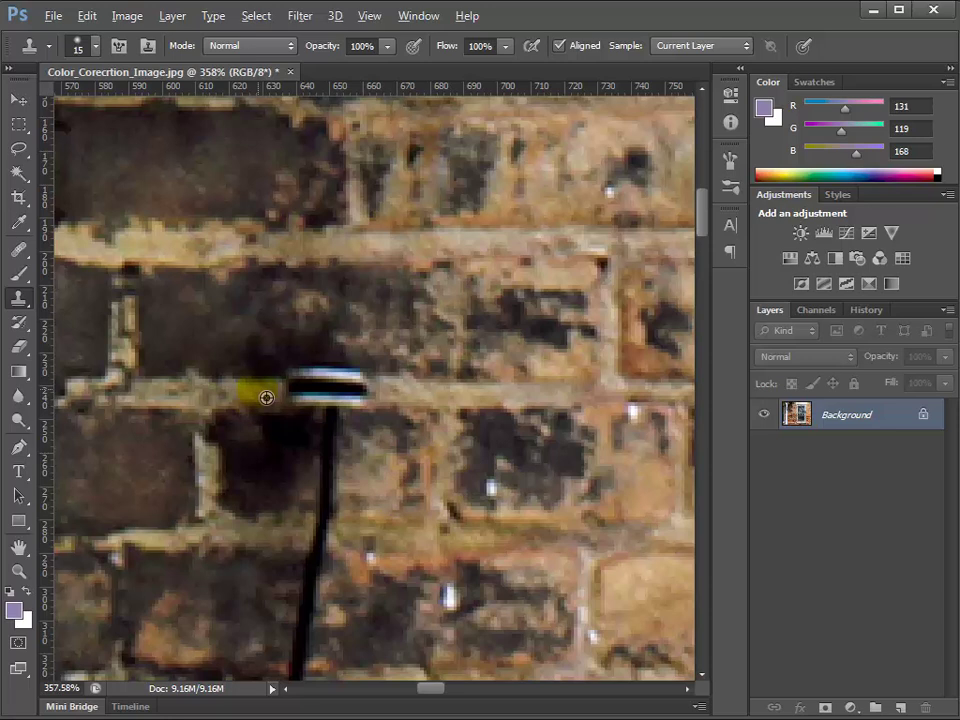
mouse_move(260, 400)
mouse_down()
mouse_move(324, 409)
mouse_move(324, 399)
mouse_move(347, 396)
mouse_move(362, 401)
mouse_move(354, 407)
mouse_up()
alt+click(406, 397)
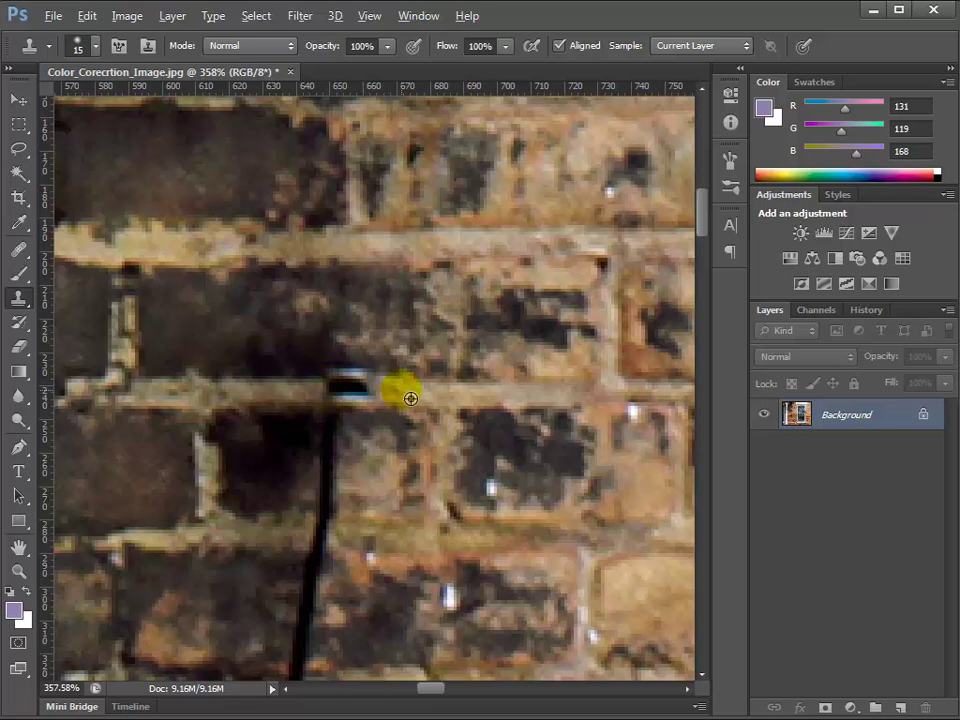
mouse_move(414, 398)
mouse_down()
mouse_move(344, 410)
mouse_move(351, 399)
mouse_move(347, 420)
mouse_up()
Step: Clone surrounding brick and mortar over the wire in the brick row directly below the removed clamp
alt+click(347, 348)
alt+click(392, 457)
alt+click(374, 451)
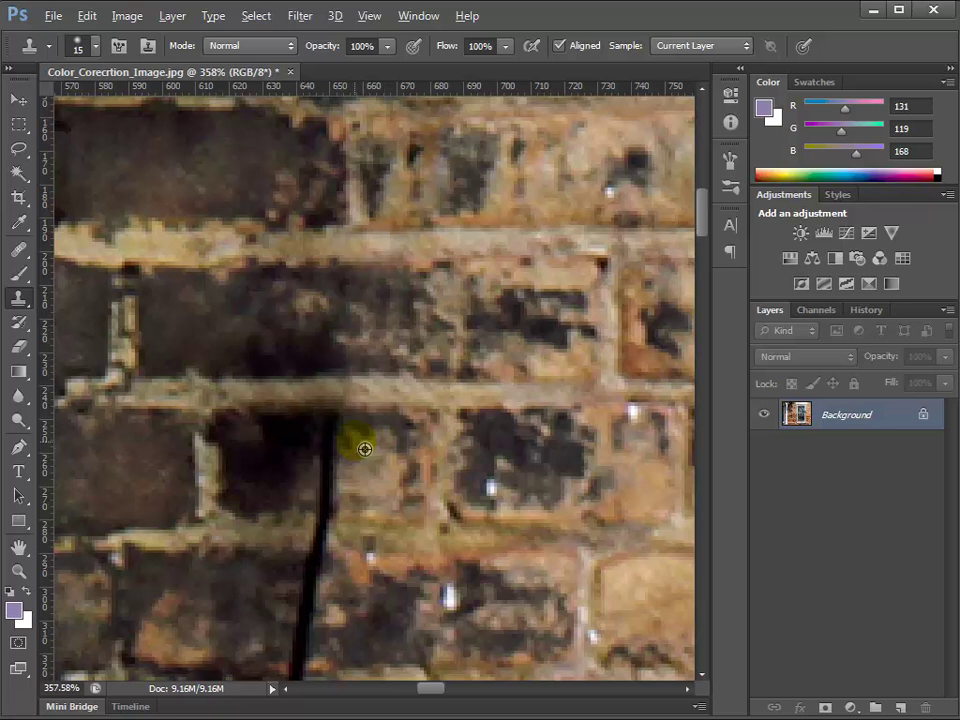
mouse_move(375, 458)
mouse_down()
mouse_move(358, 463)
mouse_move(349, 520)
mouse_up()
alt+click(290, 445)
mouse_move(324, 465)
mouse_down()
mouse_move(321, 515)
mouse_move(385, 529)
mouse_move(356, 555)
mouse_move(333, 550)
mouse_move(503, 540)
mouse_move(411, 513)
mouse_move(438, 227)
mouse_up()
alt+click(372, 525)
key(space)
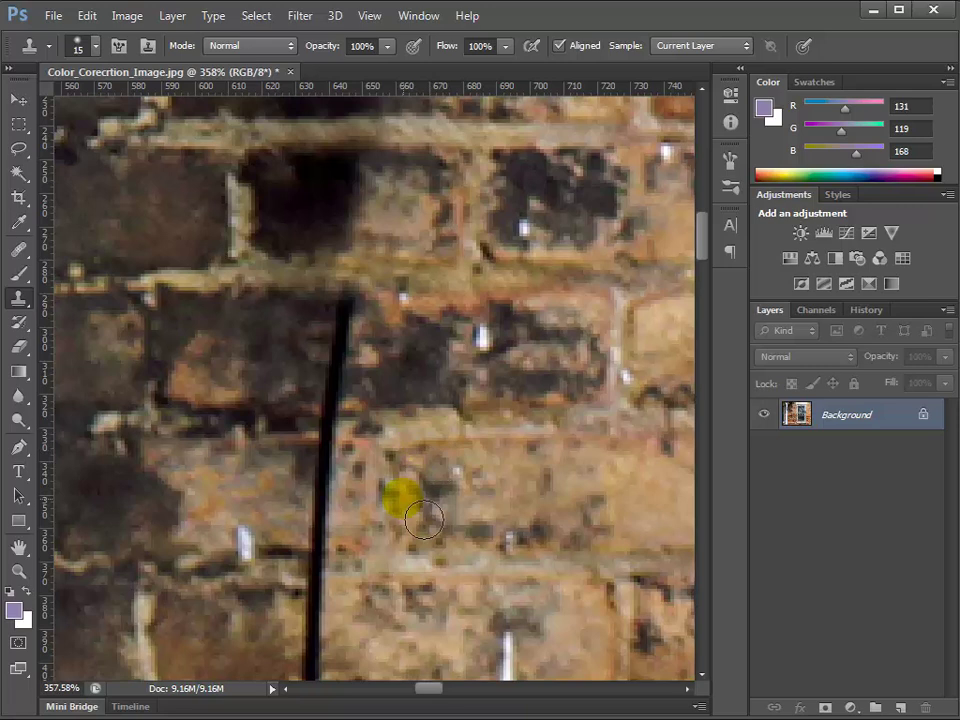
Step: Clone clean brick and mortar over the black wire just above the small white clamp beside the grey box
key(ctrl+minus)
key(ctrl+minus)
key(ctrl+minus)
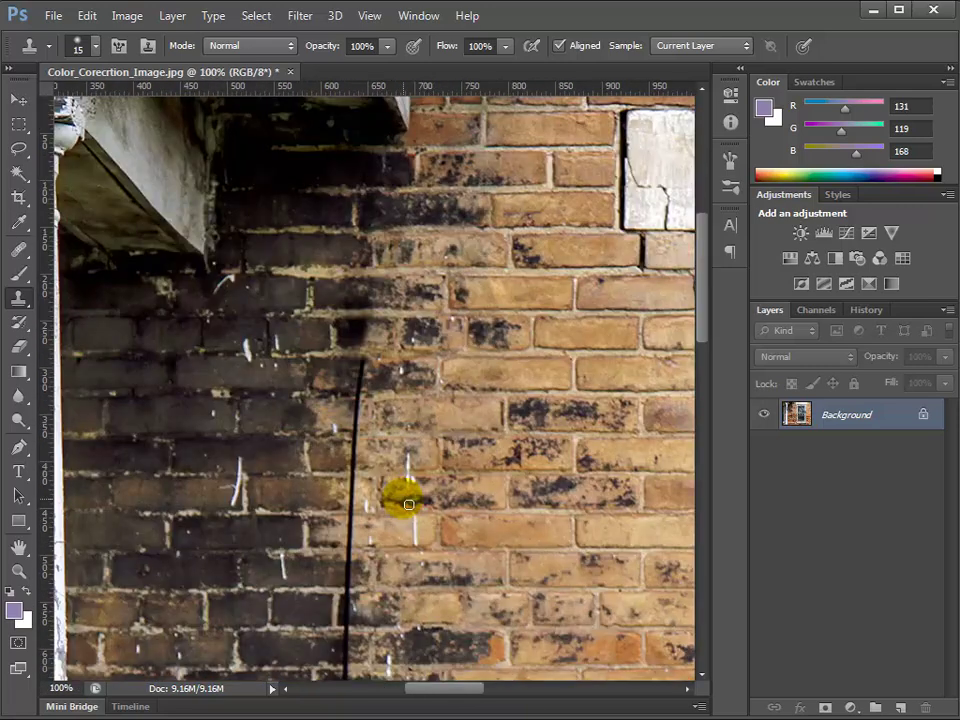
drag(403, 375, 420, 243)
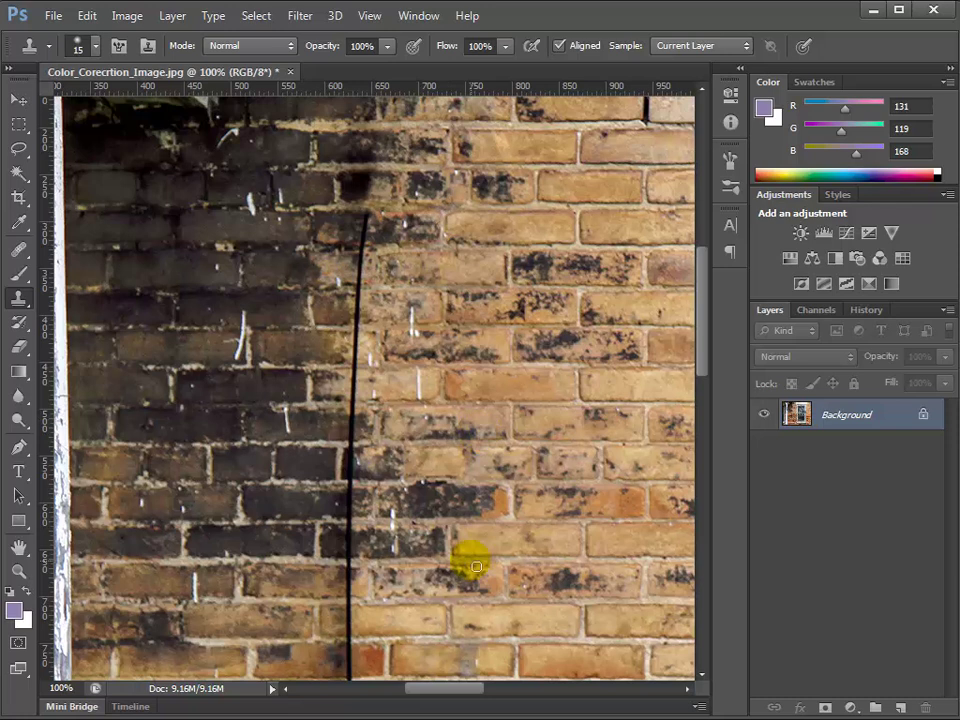
drag(488, 591, 493, 336)
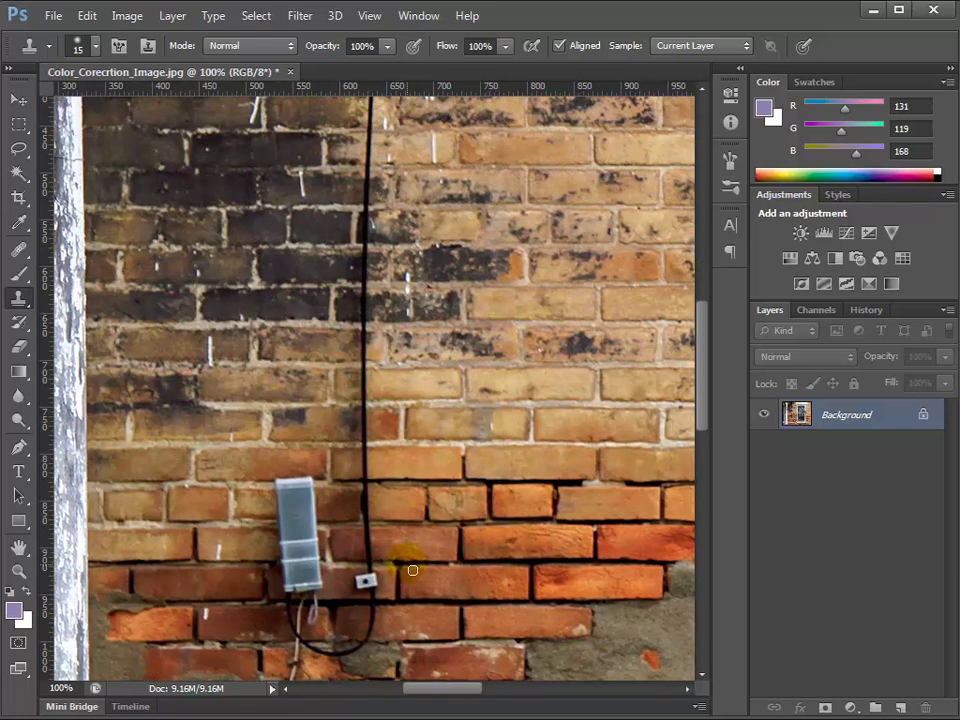
drag(367, 552, 471, 690)
drag(480, 552, 470, 487)
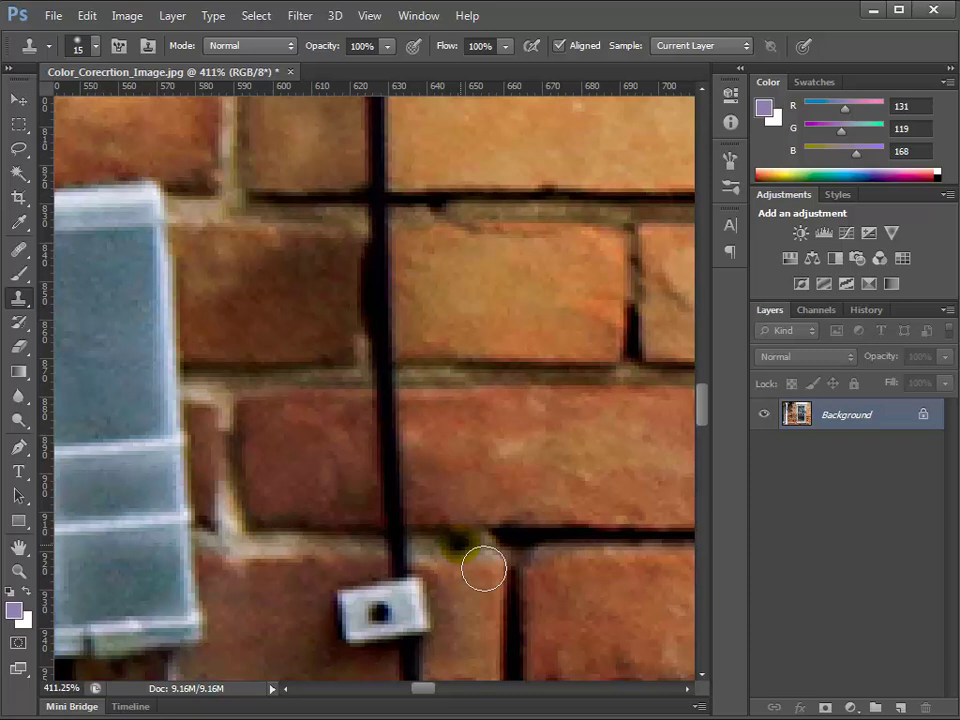
click(483, 568)
key(ctrl+z)
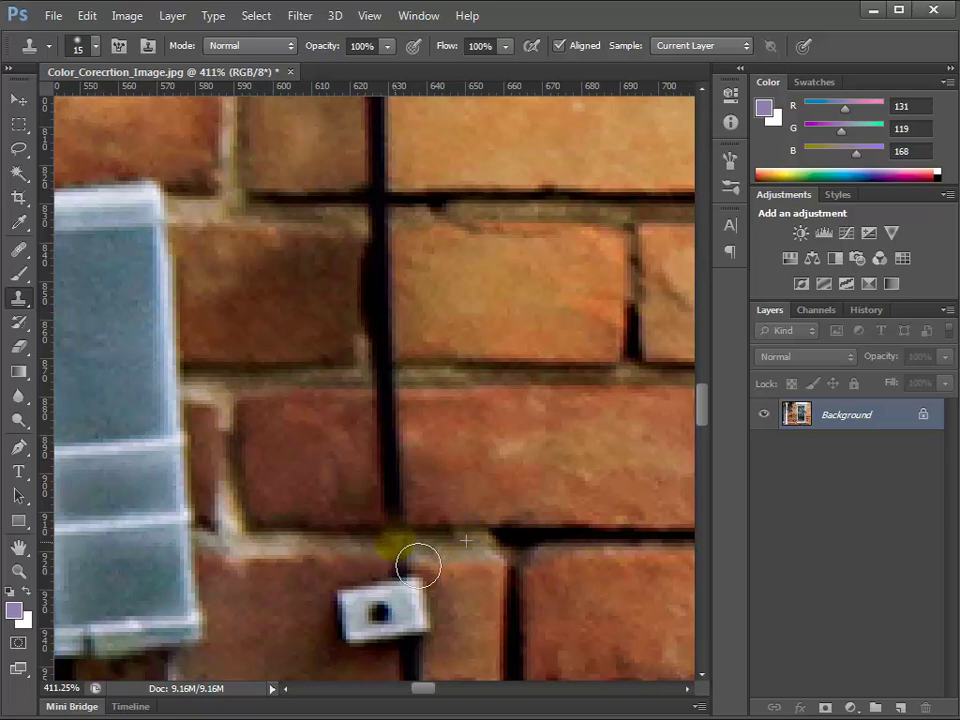
mouse_move(426, 564)
mouse_down()
mouse_move(417, 502)
mouse_move(385, 521)
mouse_move(336, 492)
mouse_move(407, 519)
mouse_up()
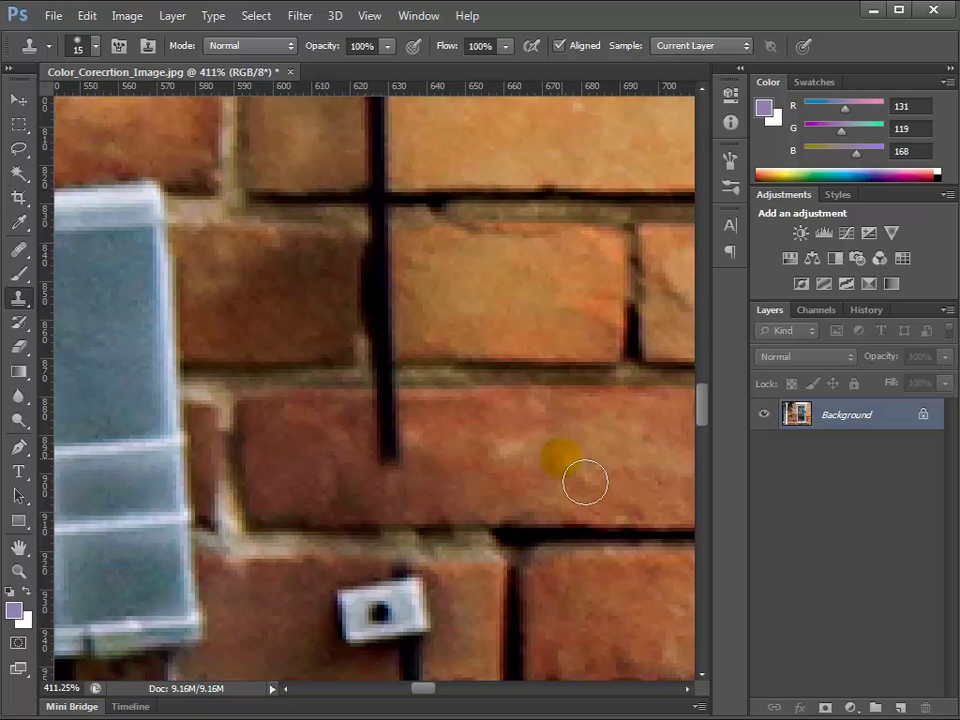
Step: Switch to the Patch Tool for the long vertical wire on the brick wall
scroll(562, 459, down, 5)
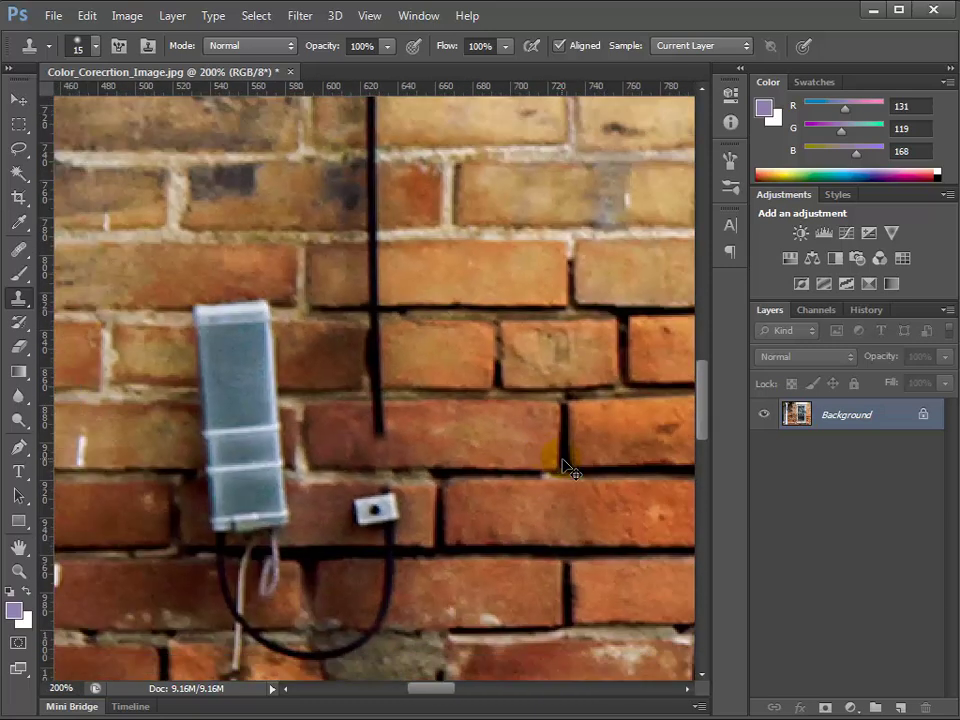
scroll(567, 464, up, 4)
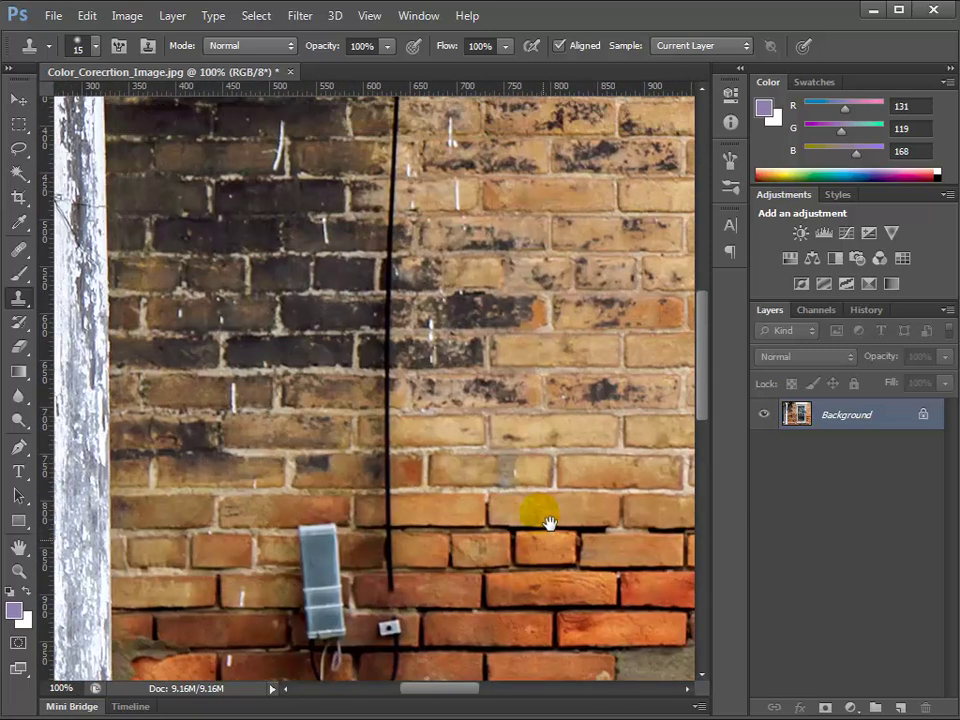
scroll(405, 385, down, 1)
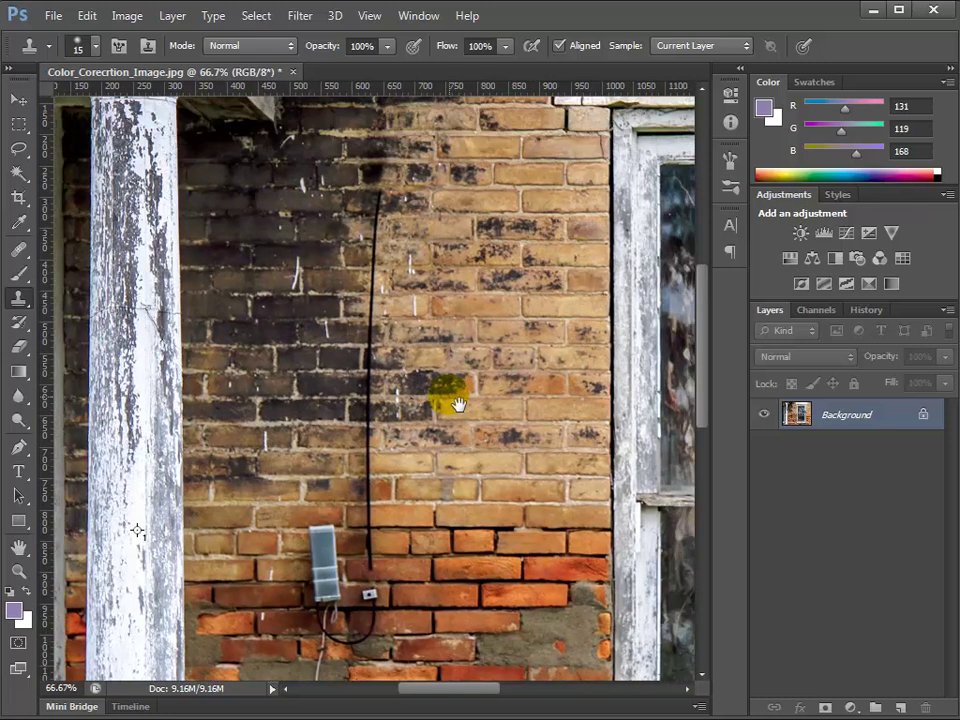
drag(457, 404, 450, 422)
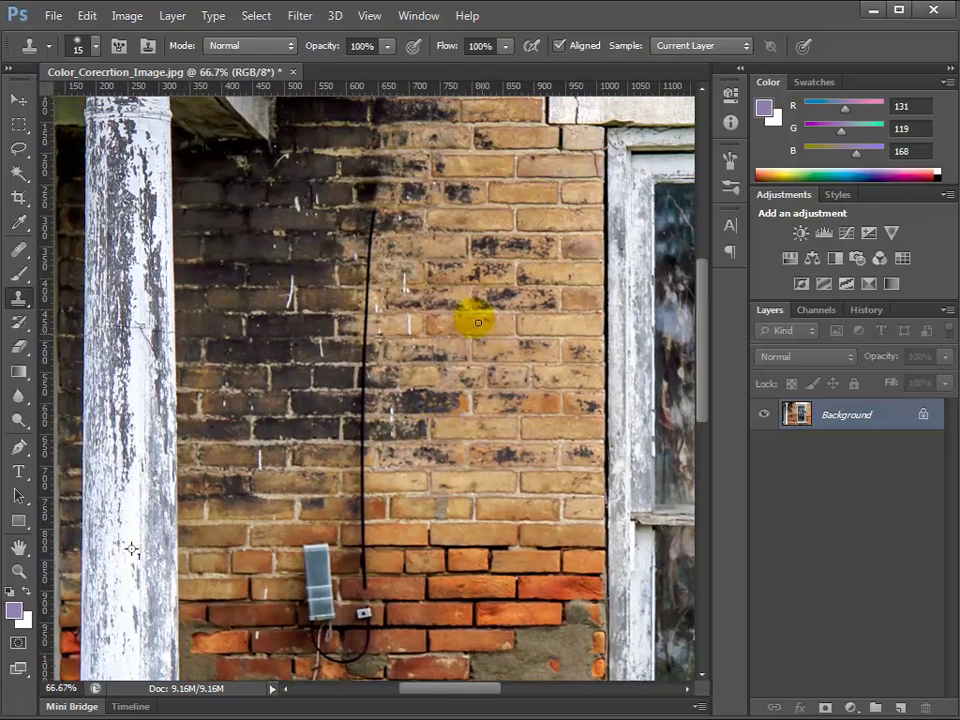
click(245, 233)
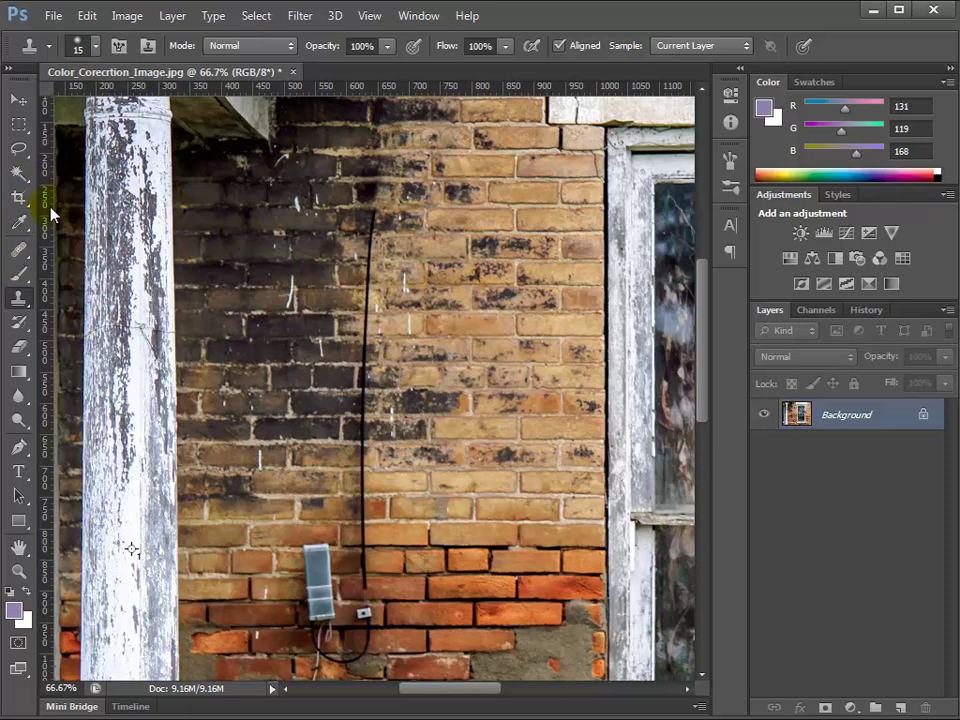
click(19, 250)
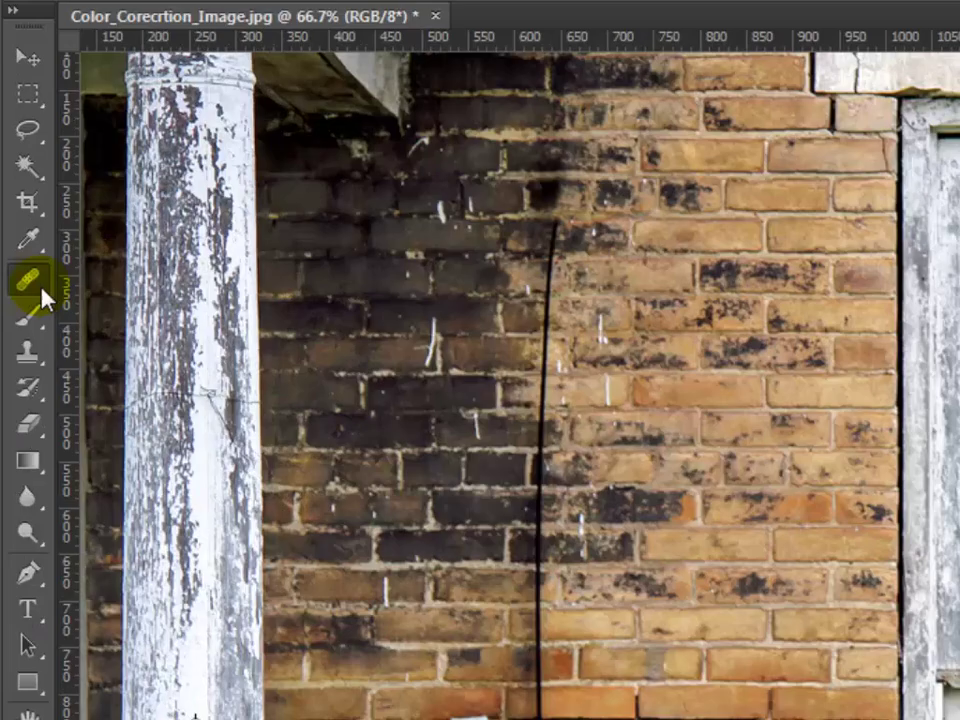
mouse_move(42, 291)
mouse_down()
mouse_move(37, 280)
mouse_move(132, 337)
mouse_up()
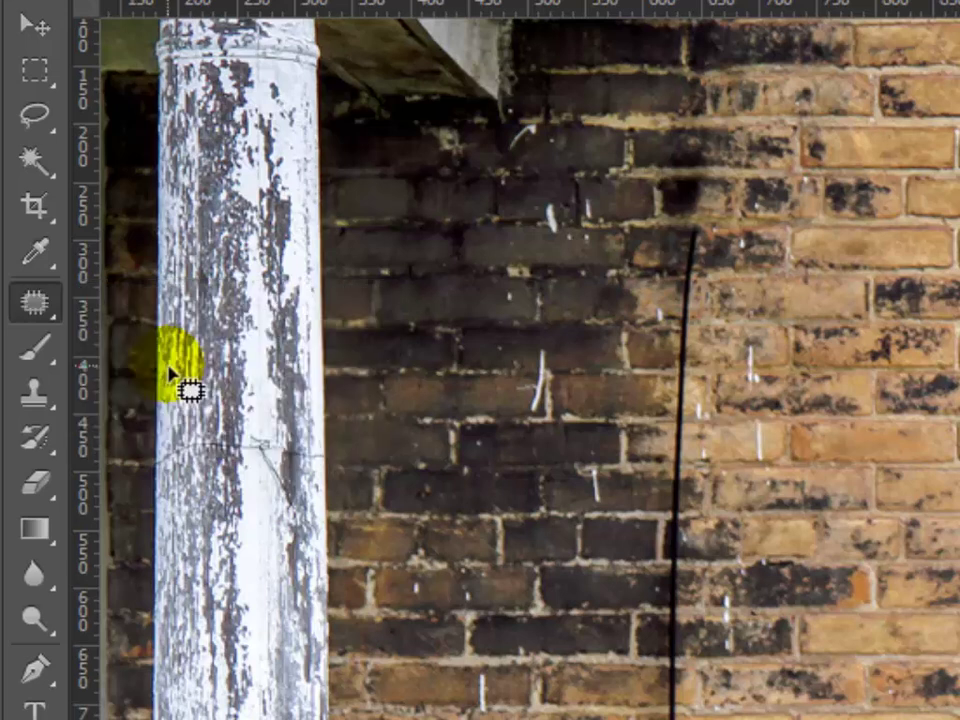
click(170, 367)
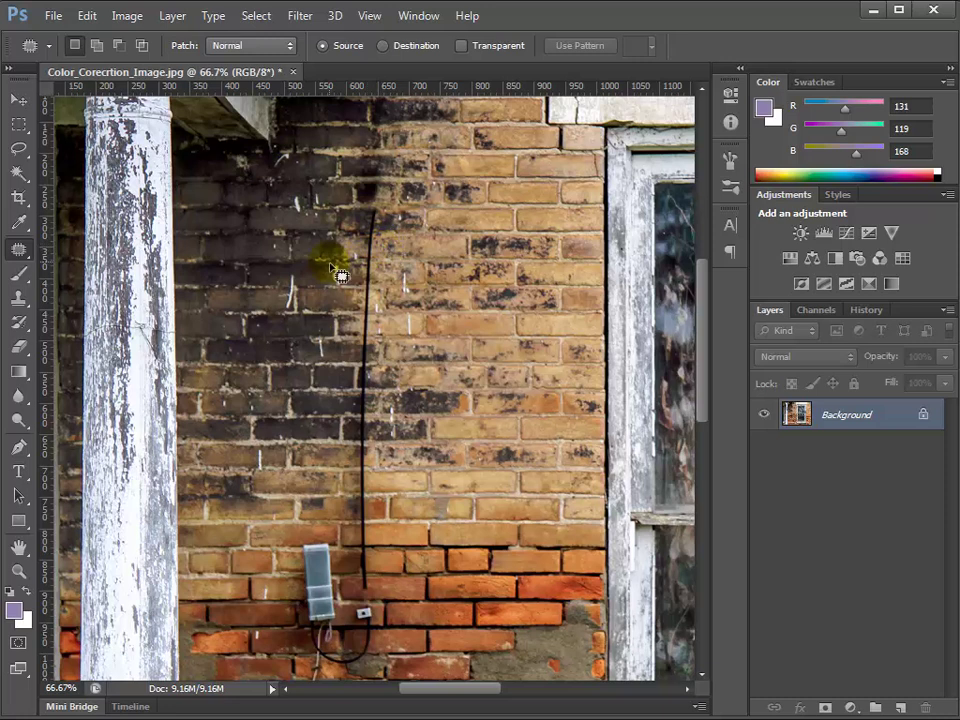
mouse_move(408, 262)
mouse_down()
mouse_move(465, 281)
mouse_move(421, 249)
mouse_move(527, 349)
mouse_up()
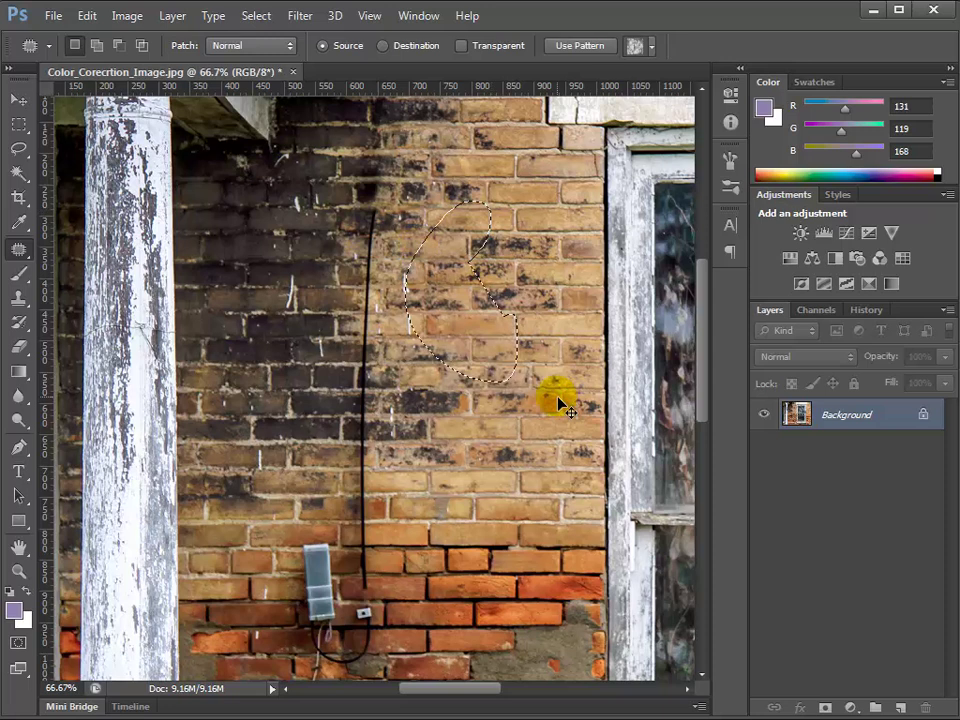
click(568, 406)
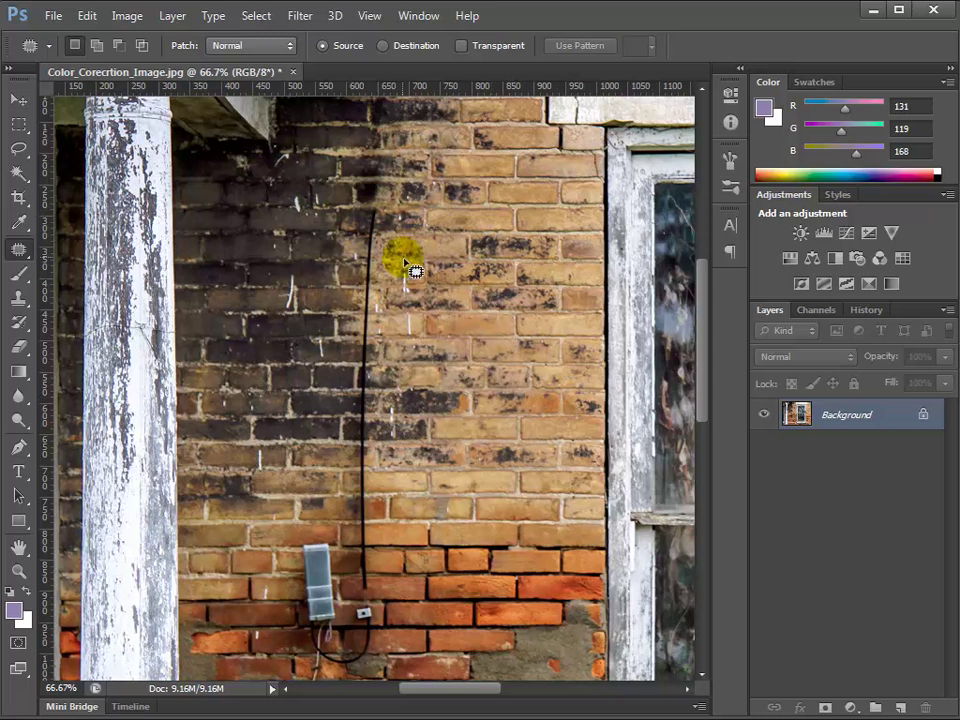
drag(345, 279, 384, 355)
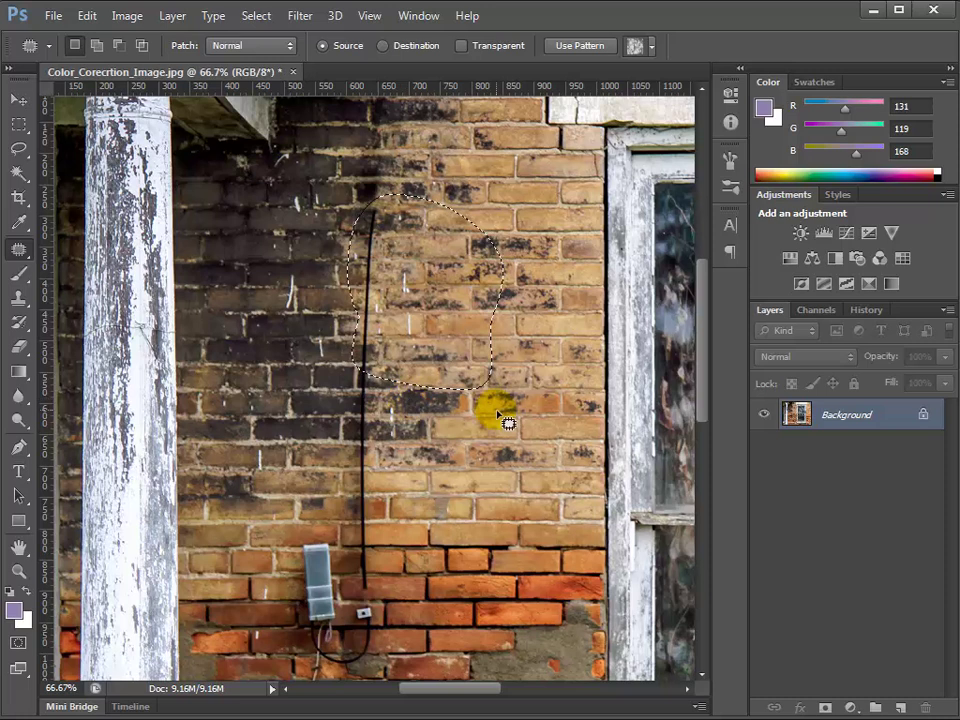
click(415, 415)
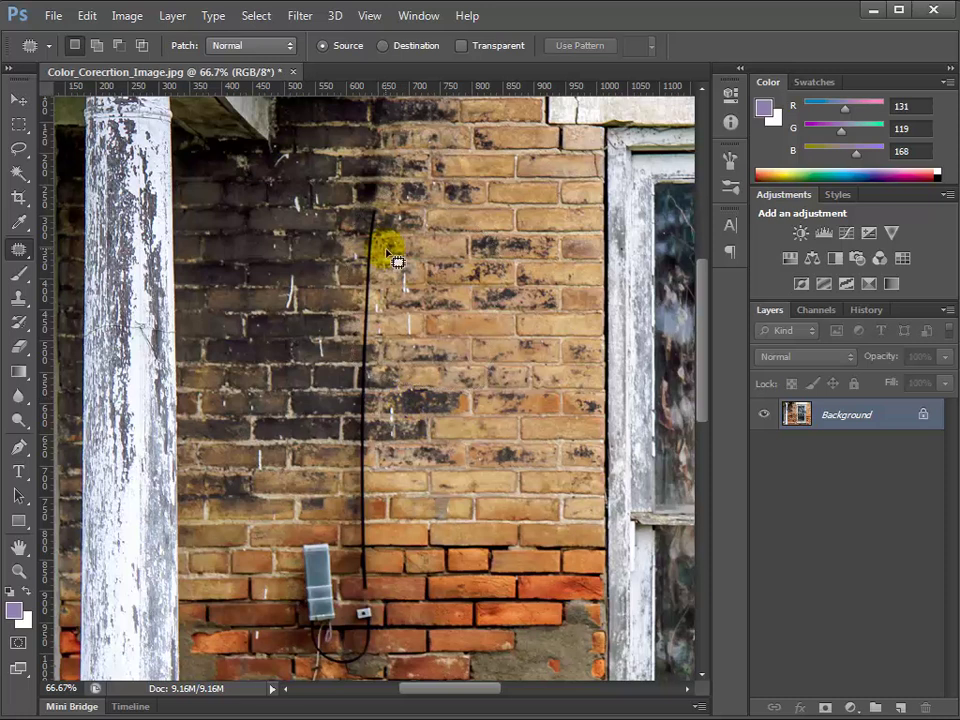
Step: Outline the long vertical wire with the Patch Tool, replace it with adjacent clean brick aligned to the mortar rows, and deselect
mouse_move(388, 207)
mouse_down()
mouse_move(373, 240)
mouse_move(364, 334)
mouse_move(357, 571)
mouse_move(365, 605)
mouse_move(395, 598)
mouse_up()
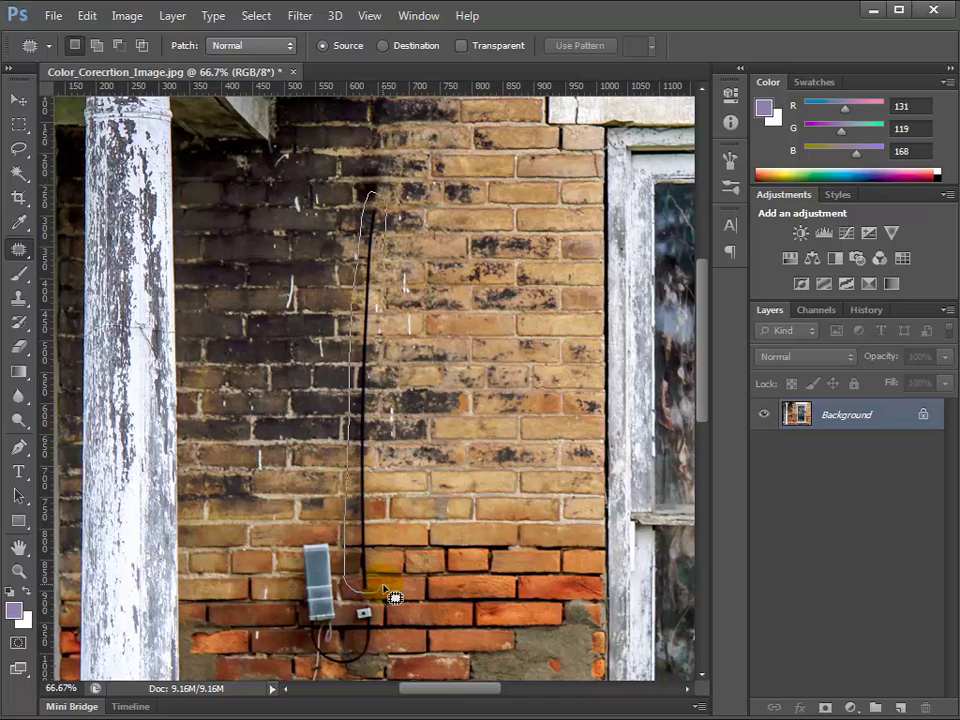
drag(395, 598, 386, 588)
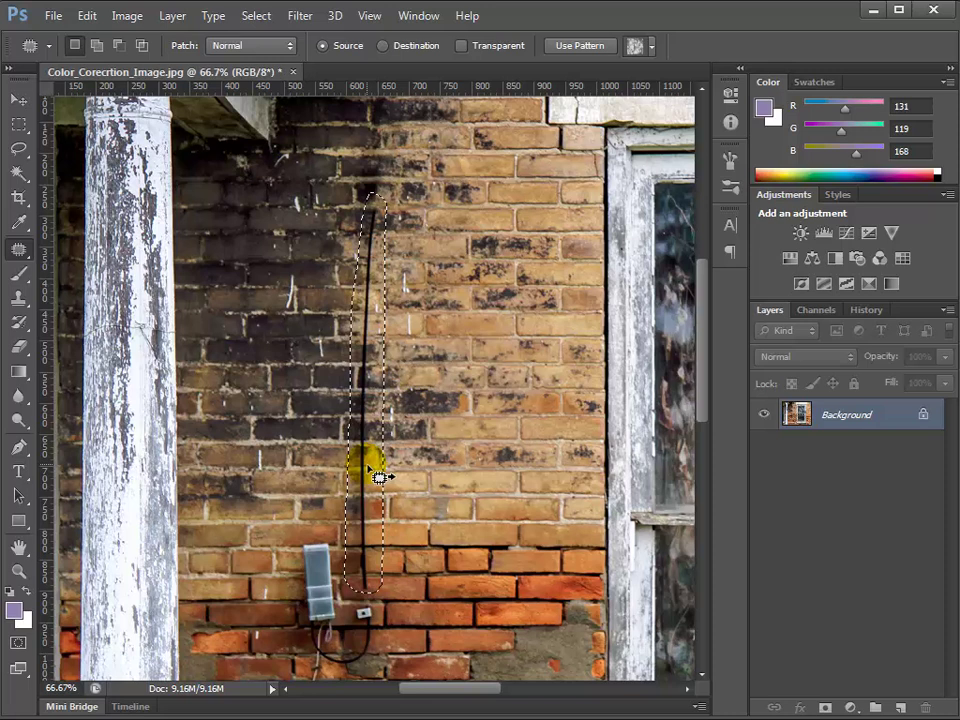
drag(380, 477, 422, 480)
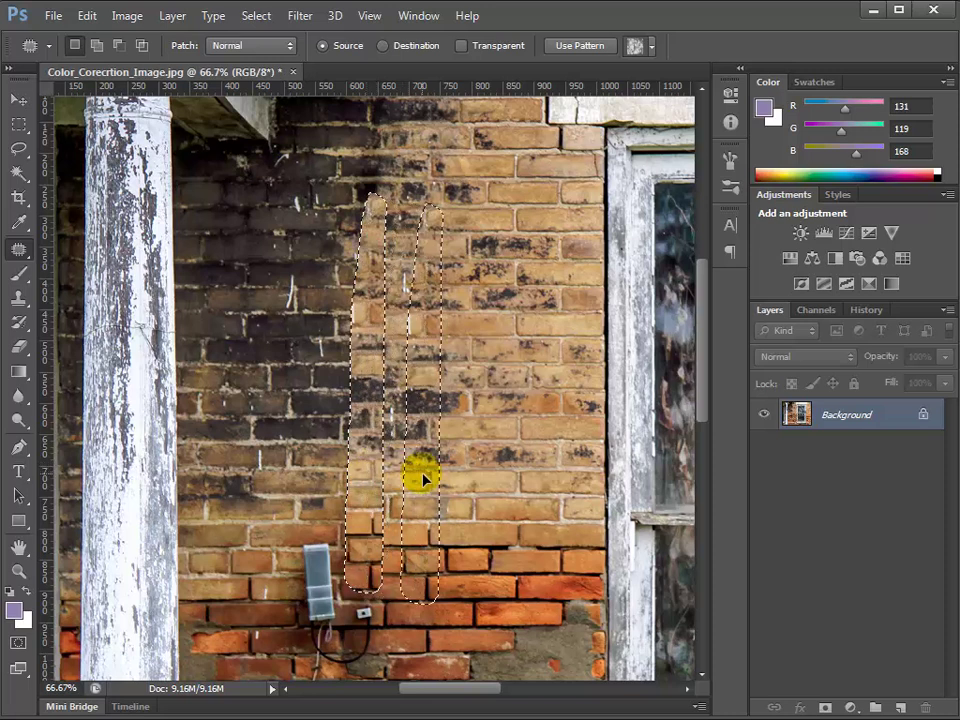
mouse_move(422, 480)
mouse_down()
mouse_move(349, 456)
mouse_move(371, 485)
mouse_move(416, 497)
mouse_move(441, 488)
mouse_move(439, 456)
mouse_move(437, 466)
mouse_up()
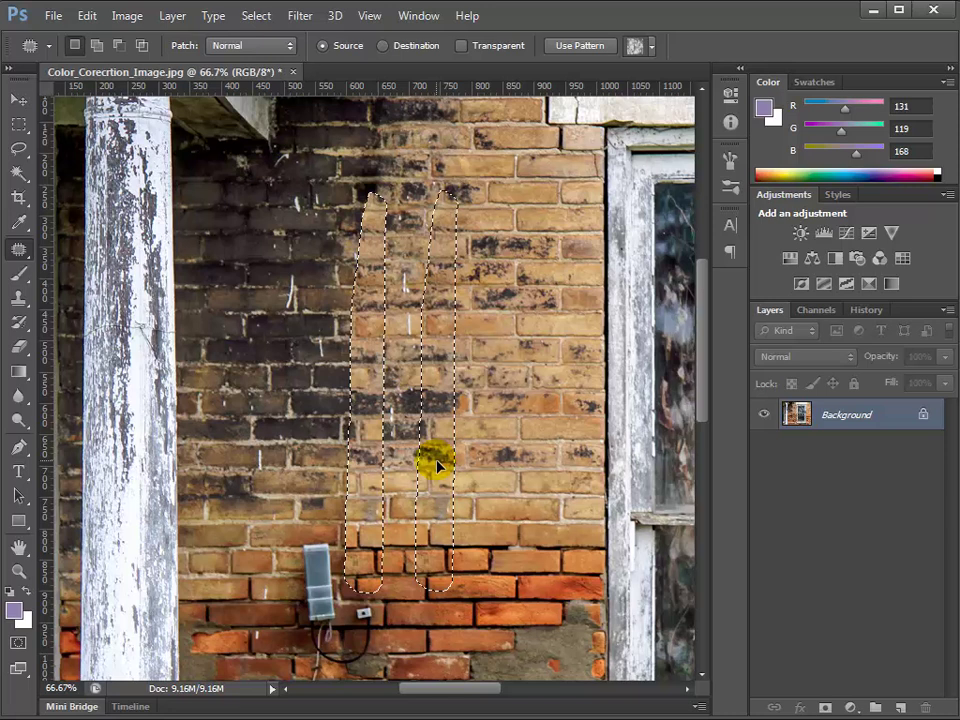
drag(437, 466, 441, 468)
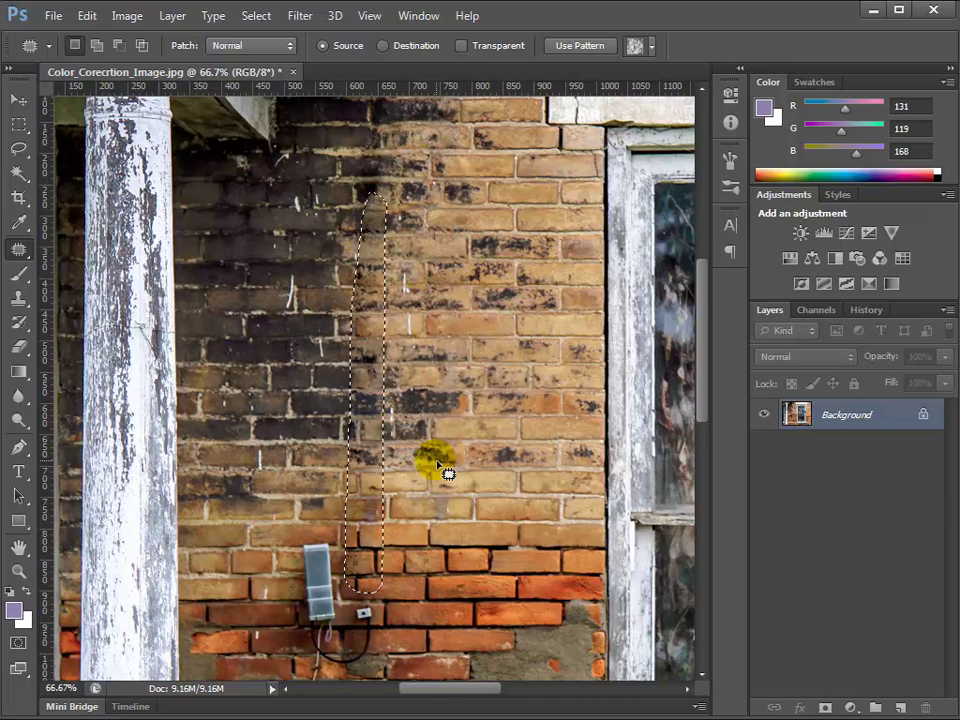
key(ctrl+d)
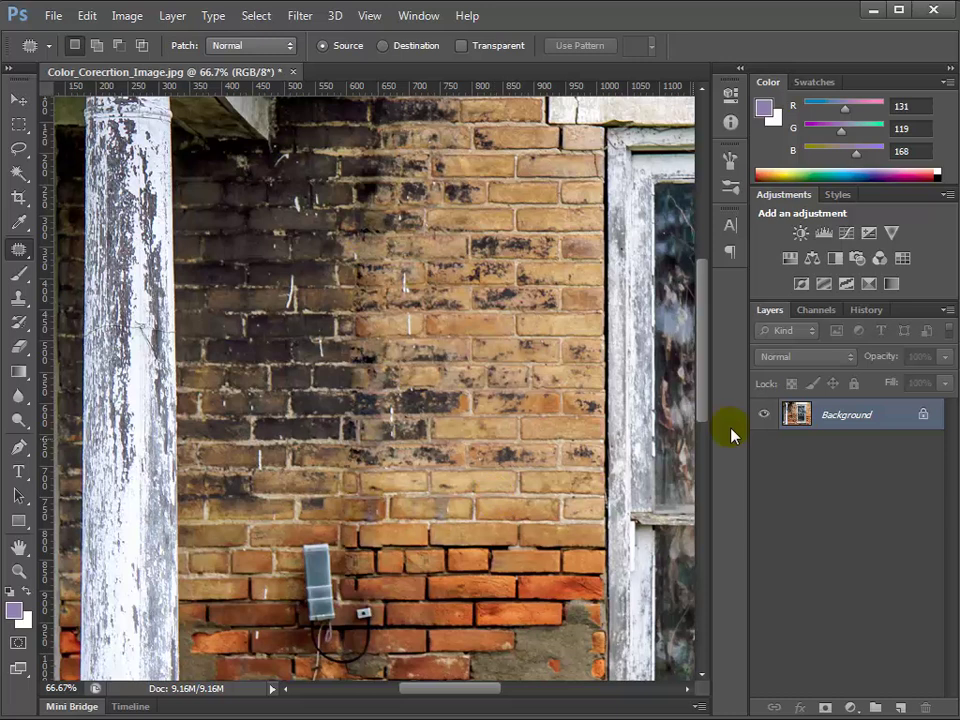
Step: Compare the wall before and after the wire patch through the document history, returning to the latest state
click(864, 312)
click(836, 665)
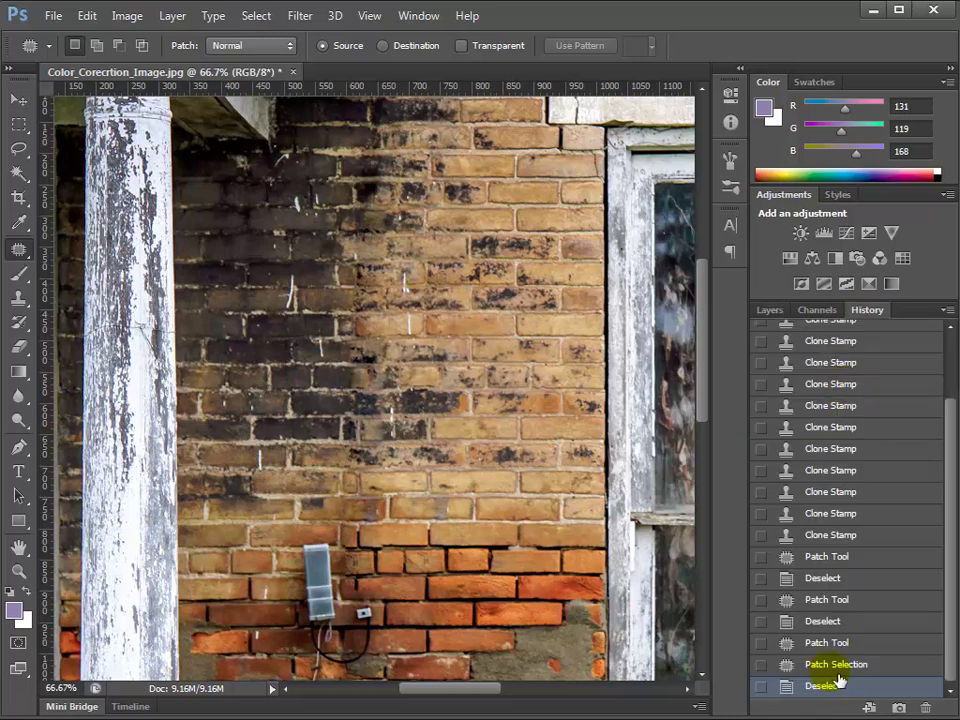
click(838, 645)
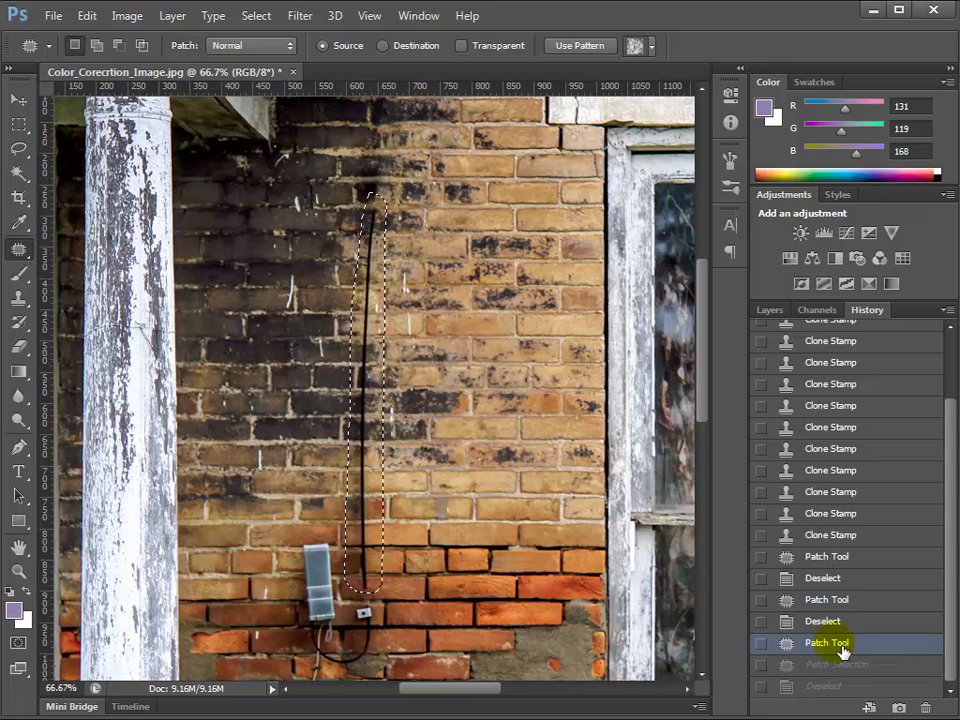
click(829, 688)
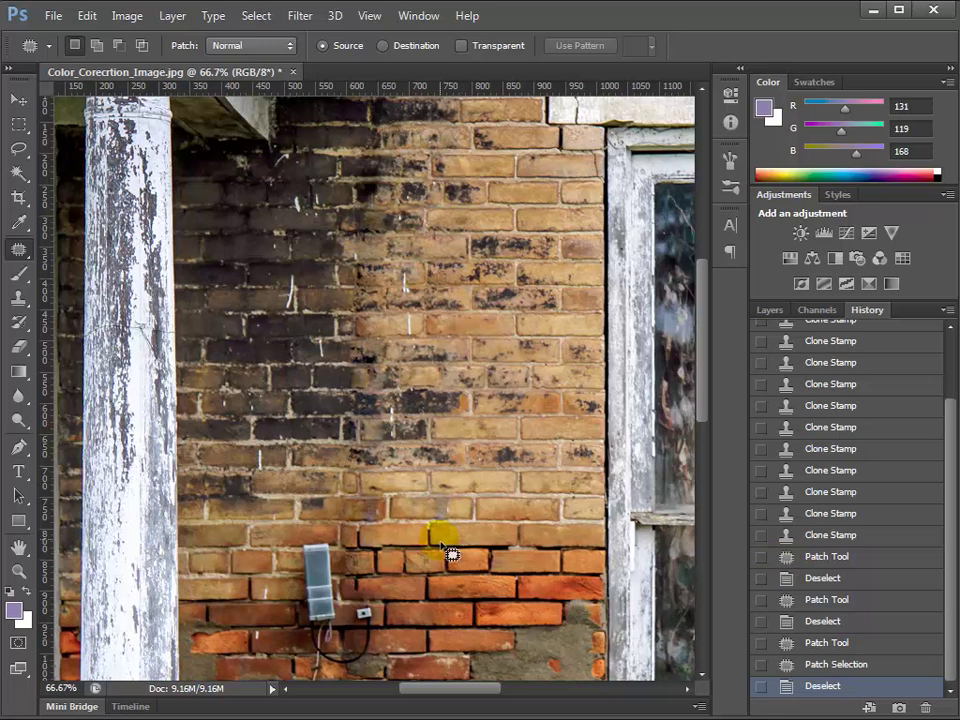
Step: Patch the grey box, white clamp and looped black cable with clean brick from beside them, and deselect
drag(370, 575, 355, 340)
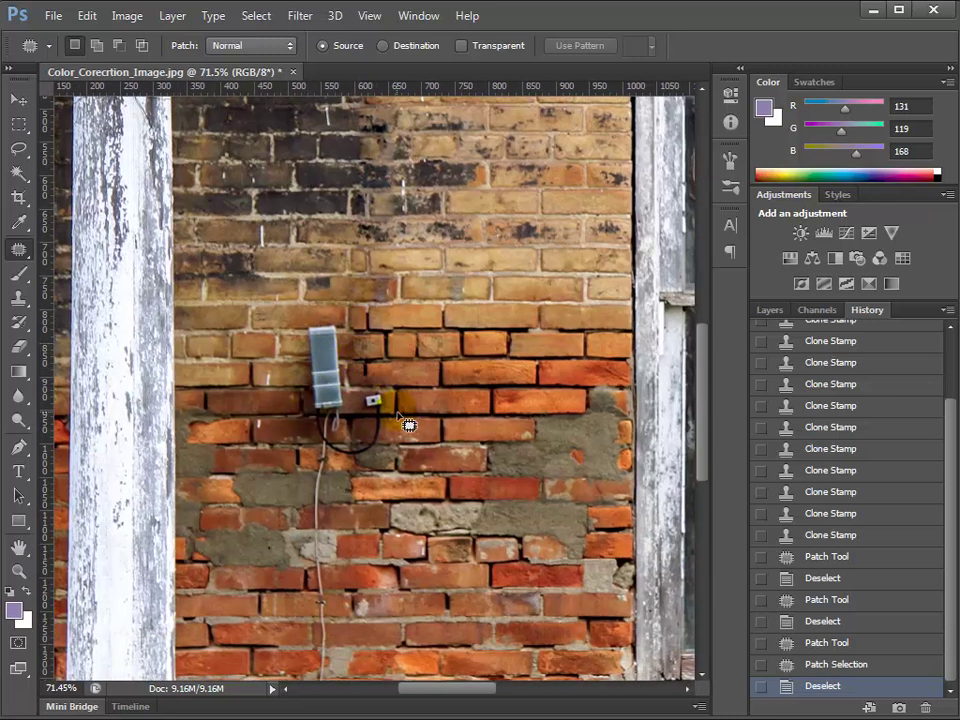
mouse_move(405, 418)
mouse_down()
mouse_move(372, 348)
mouse_move(334, 310)
mouse_move(316, 315)
mouse_move(284, 363)
mouse_move(292, 434)
mouse_move(309, 455)
mouse_move(363, 470)
mouse_move(390, 442)
mouse_move(358, 417)
mouse_move(503, 426)
mouse_up()
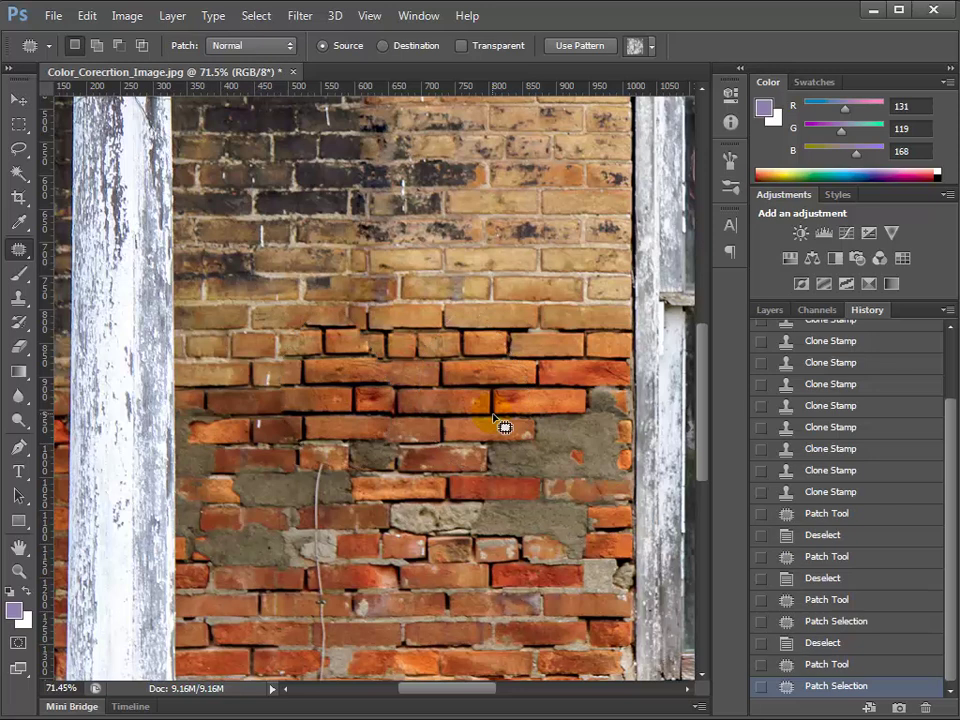
key(ctrl+d)
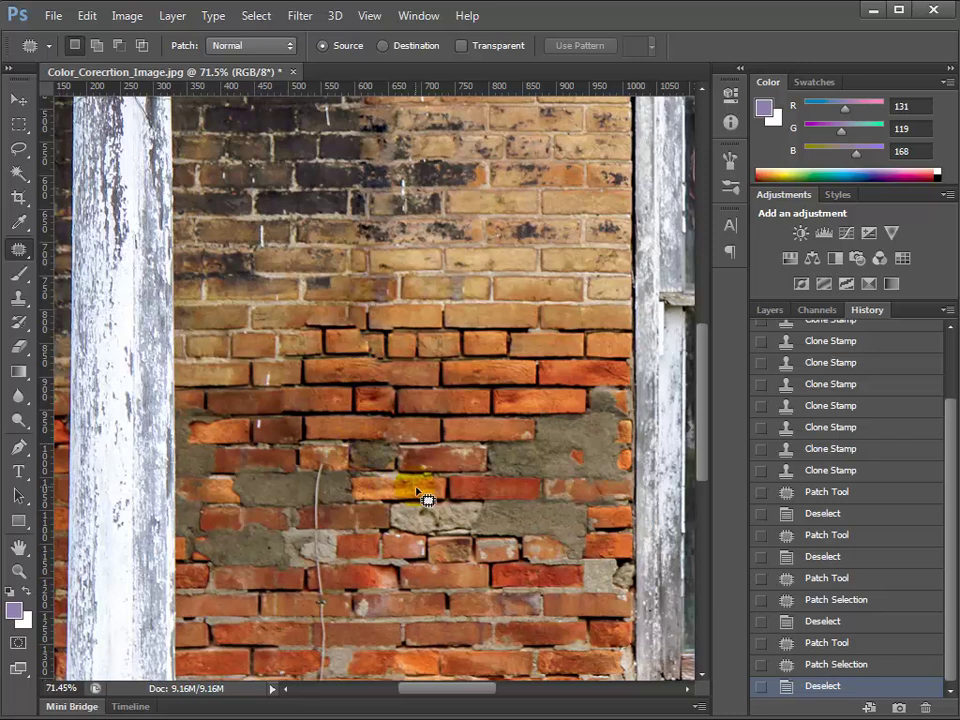
Step: Switch to the Spot Healing Brush for the thin cord on the lower wall and enlarge the brush to 30 px
drag(392, 514, 379, 446)
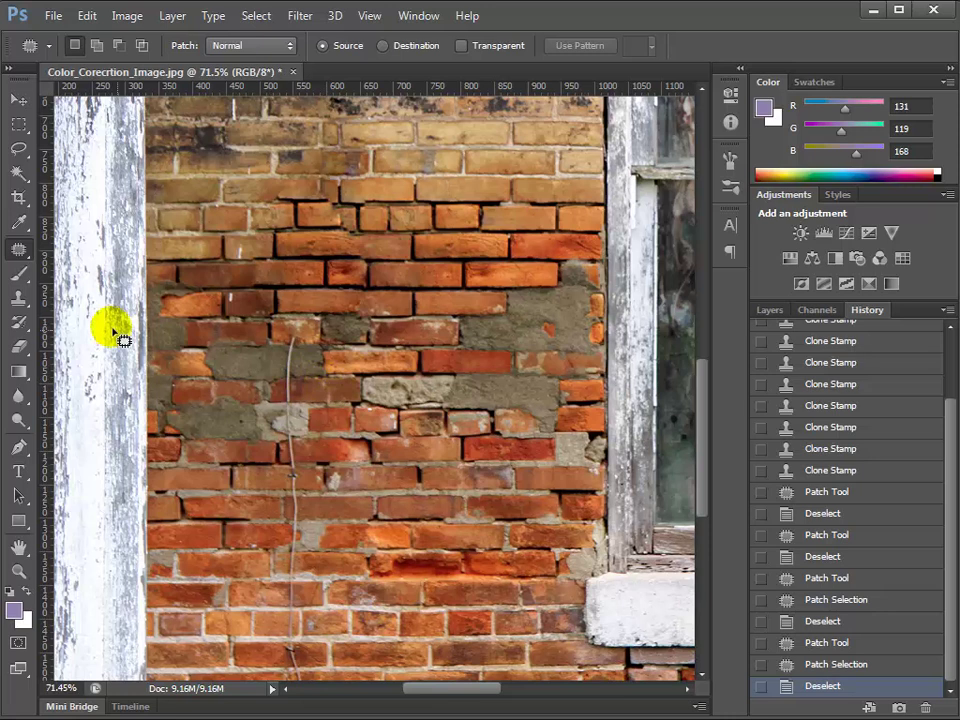
right_click(20, 250)
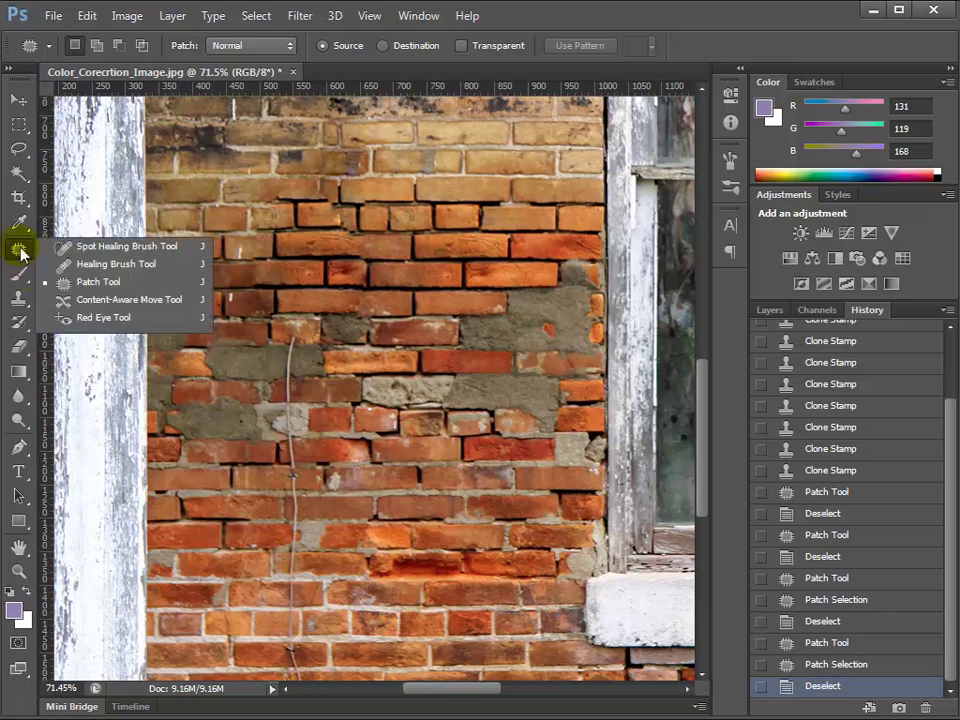
click(128, 246)
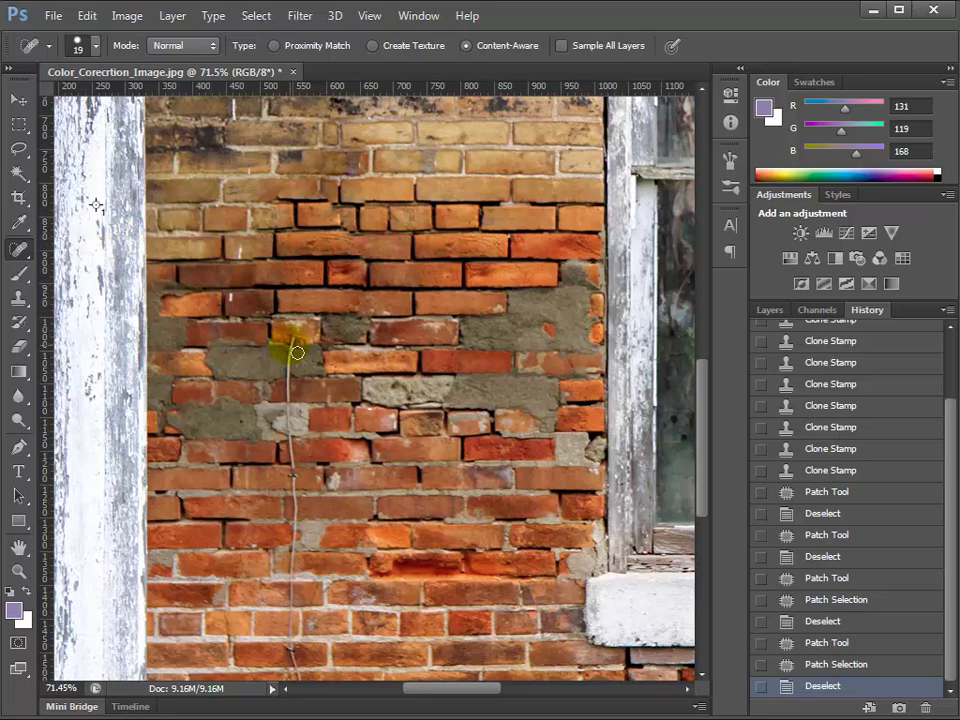
key(bracketright)
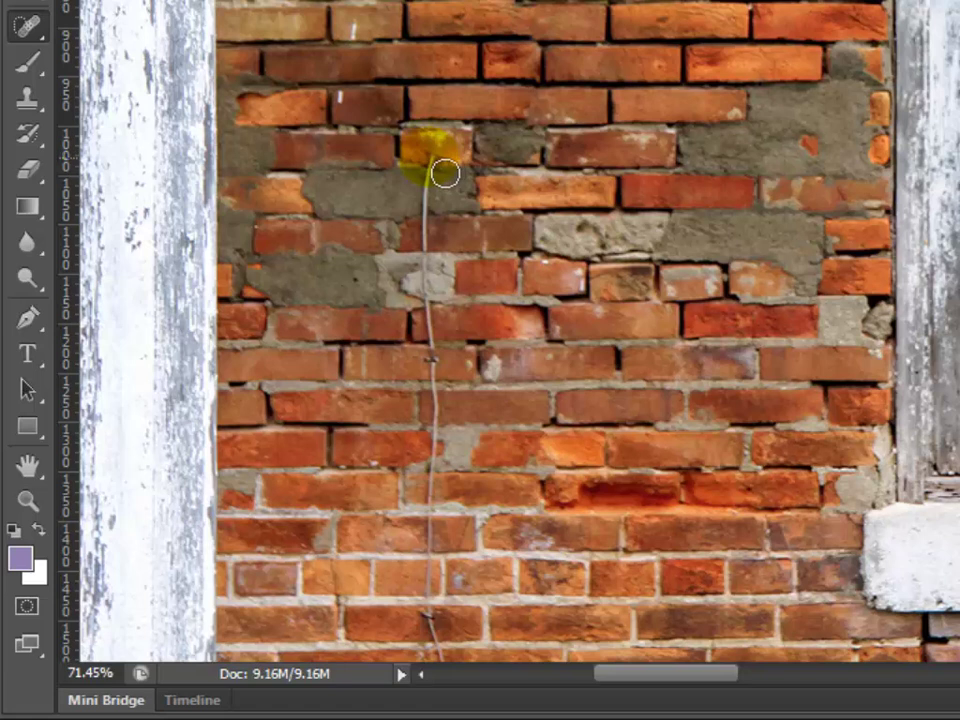
drag(443, 167, 440, 222)
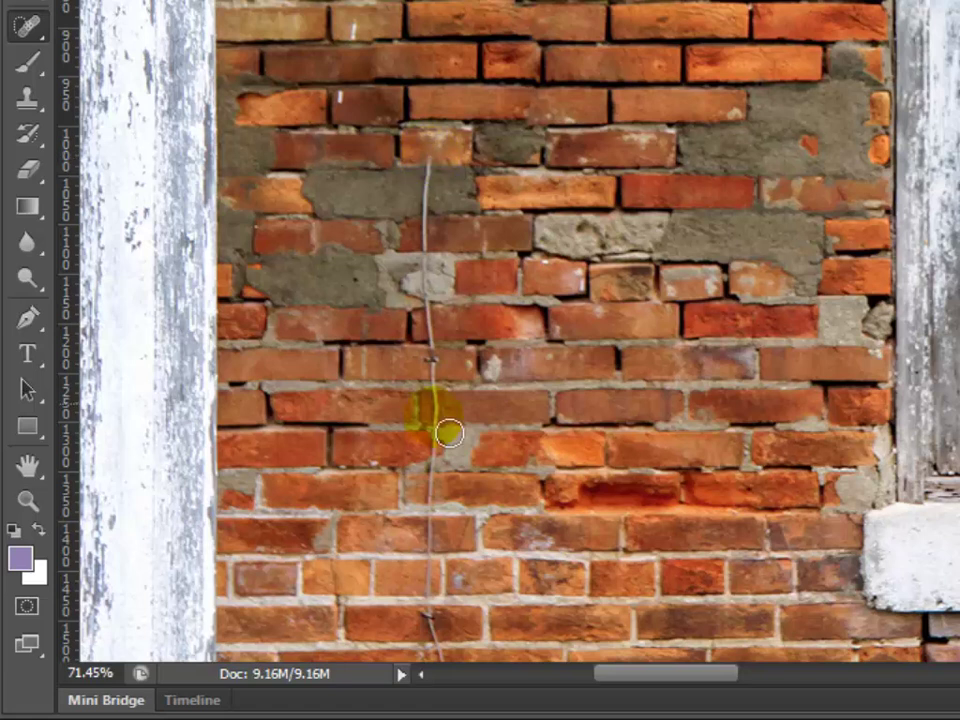
shift+click(443, 580)
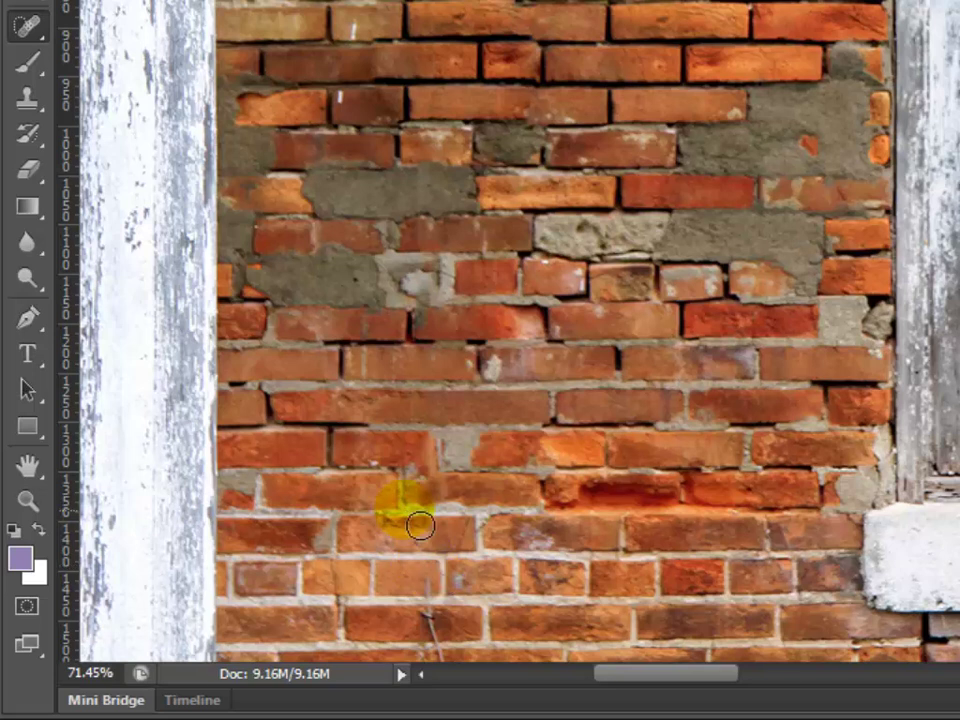
key(ctrl+z)
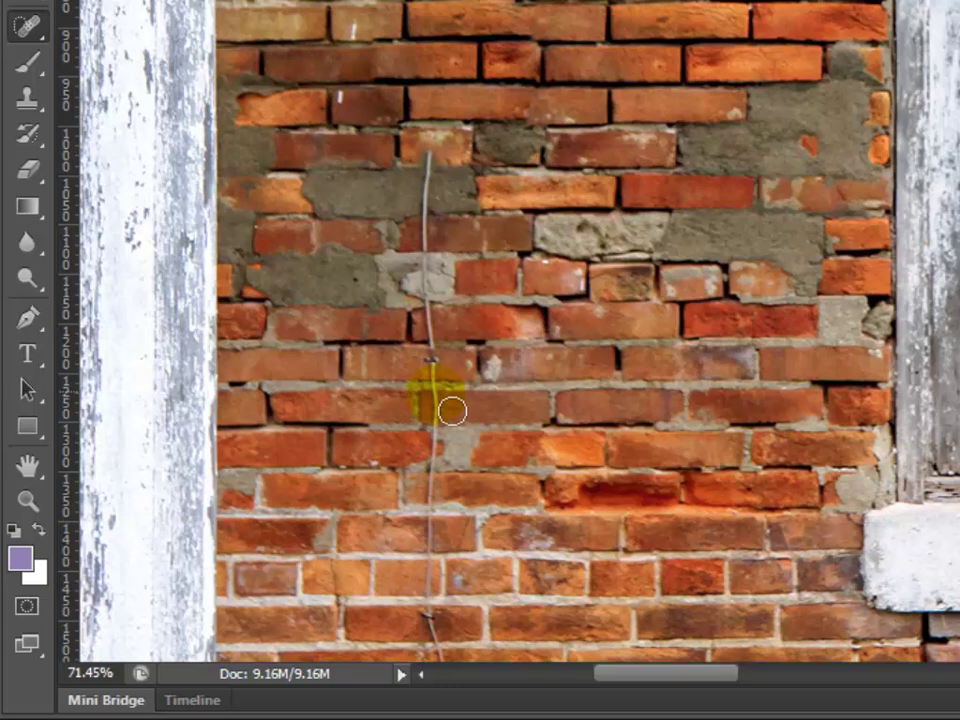
Step: Heal away the thin cord down to the photo's lower edge, and compare the wall with its original state through the history
shift+click(441, 612)
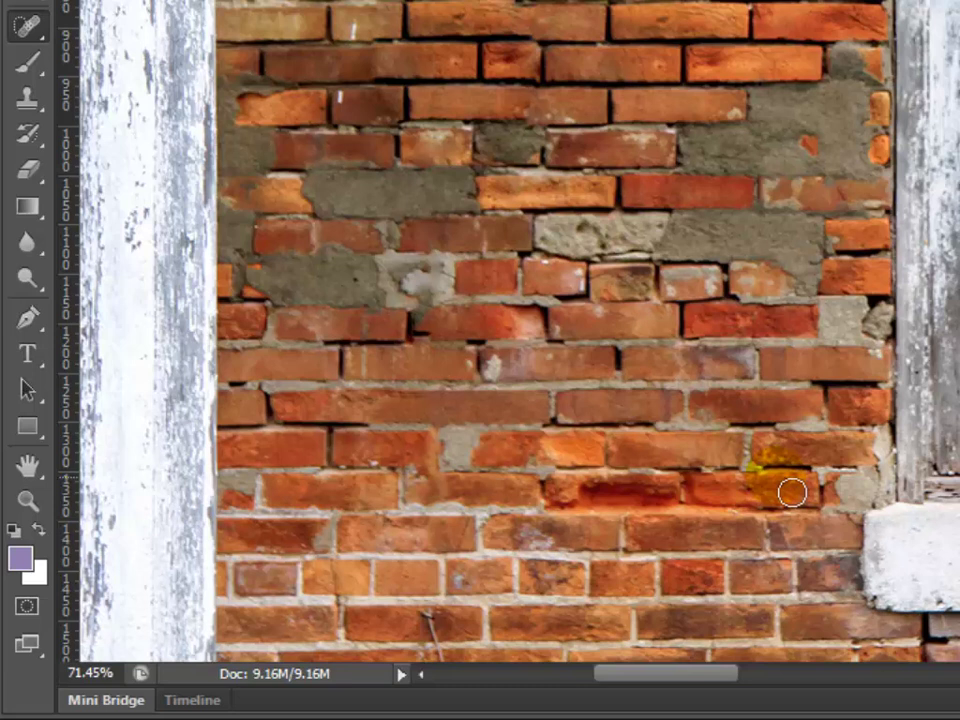
drag(791, 492, 542, 178)
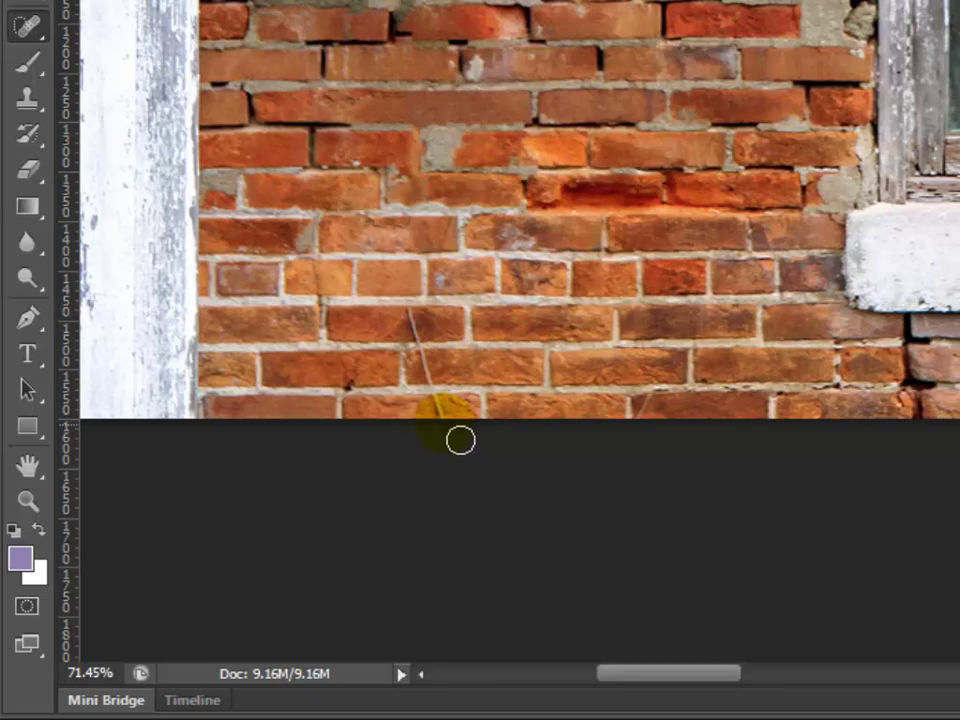
mouse_move(438, 322)
mouse_down()
mouse_move(433, 338)
mouse_move(401, 338)
mouse_up()
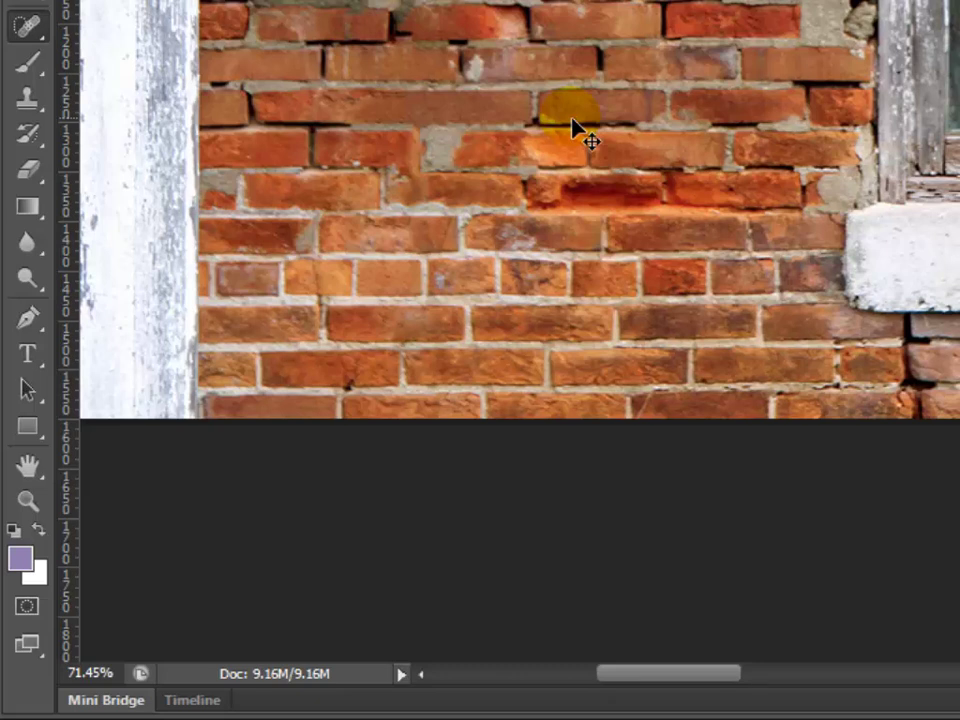
key(ctrl+0)
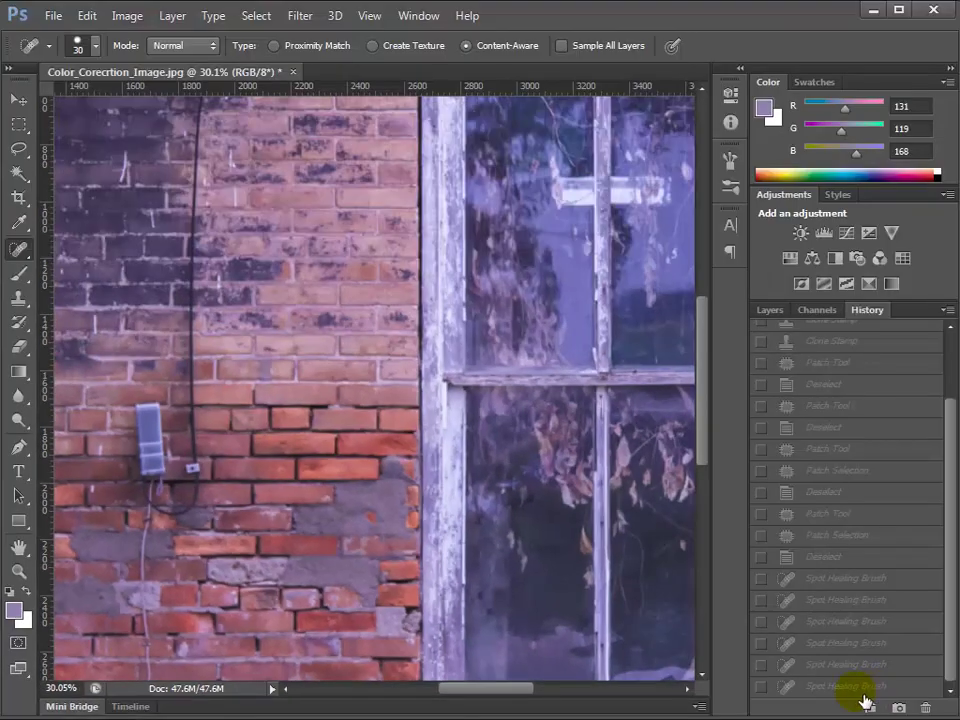
click(862, 690)
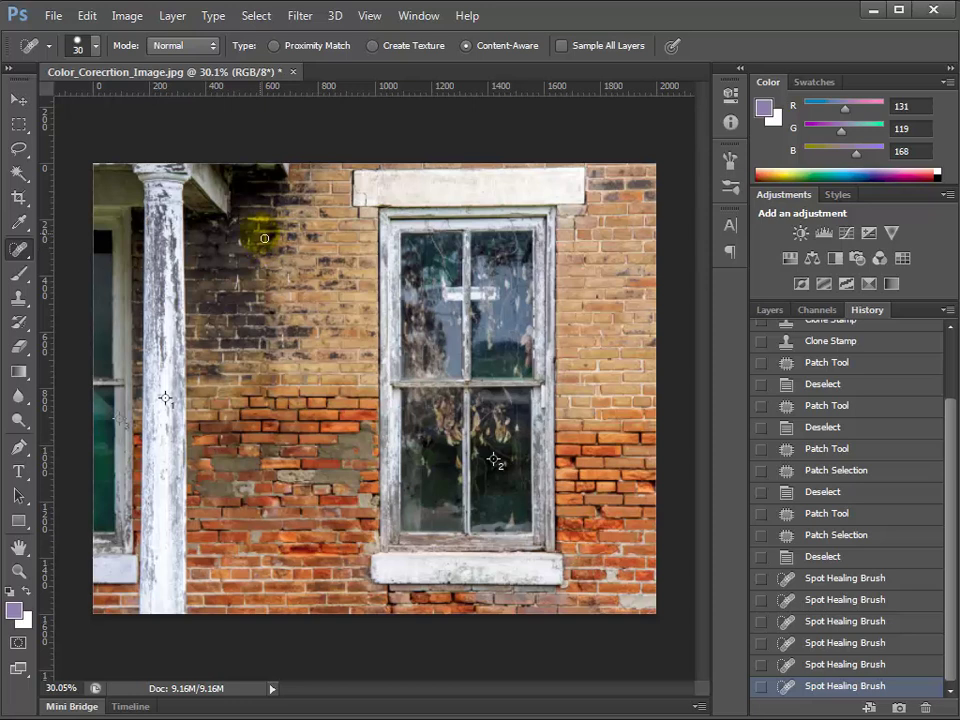
Step: Patch the vertical seam between dark and light brick on the upper wall with brick from beside it, and deselect
click(19, 251)
click(85, 281)
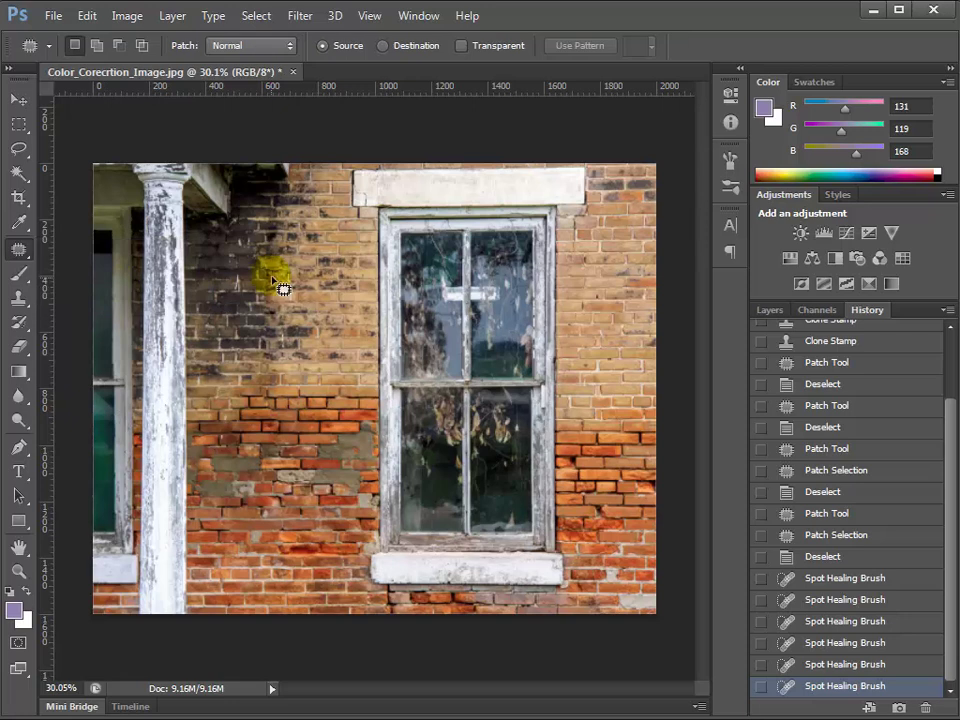
mouse_move(272, 197)
mouse_down()
mouse_move(266, 305)
mouse_move(276, 380)
mouse_move(293, 369)
mouse_move(291, 343)
mouse_move(324, 343)
mouse_move(344, 356)
mouse_up()
key(ctrl+d)
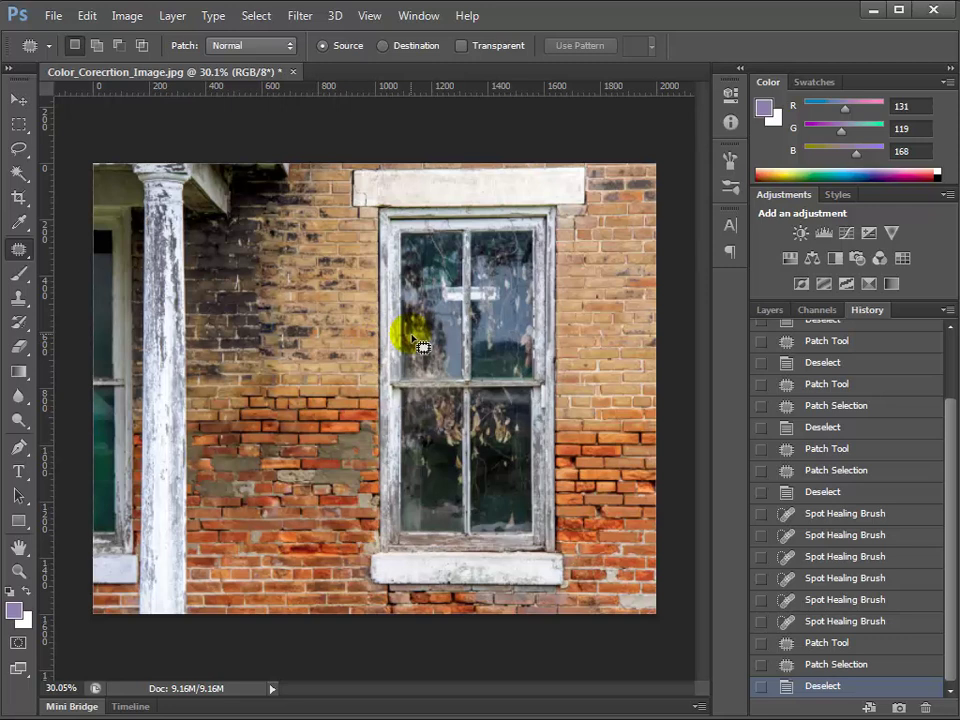
Step: Compare the upper wall before and after the seam patch through the document history, returning to the latest state
click(833, 665)
click(843, 642)
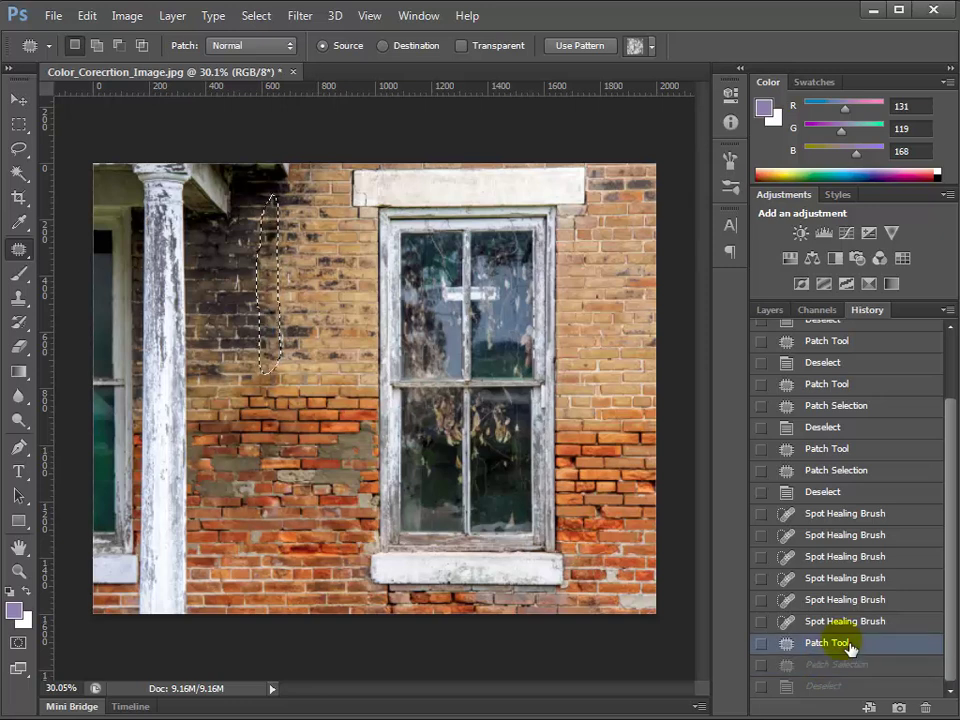
click(845, 688)
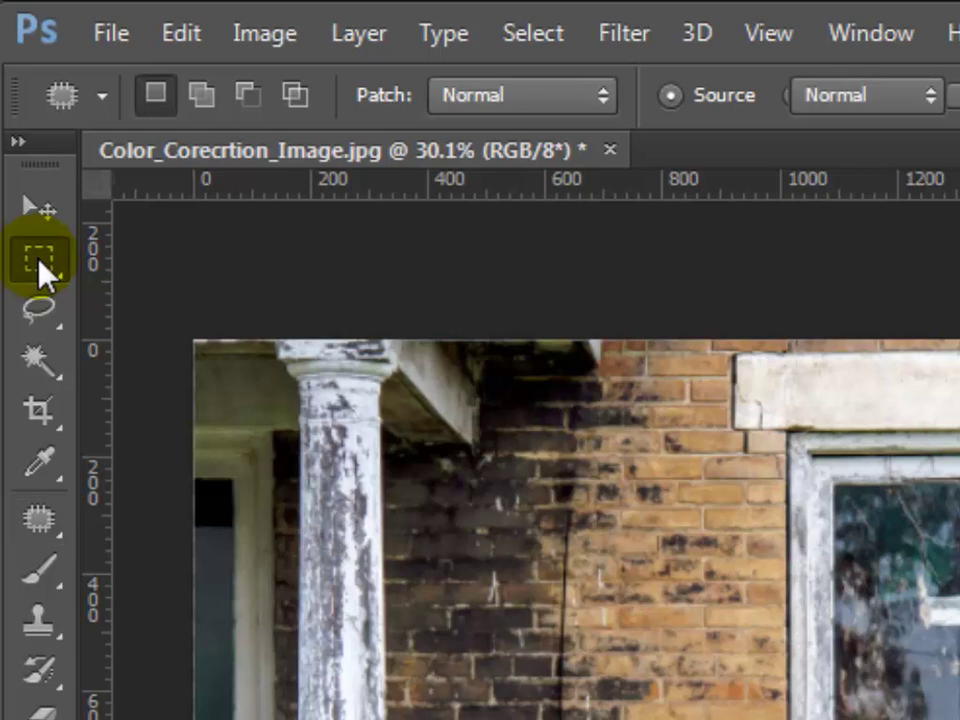
Step: Draw a tall rectangular marquee around the wire, utility box and cord, and move its outline onto the clean brick beside them
click(40, 260)
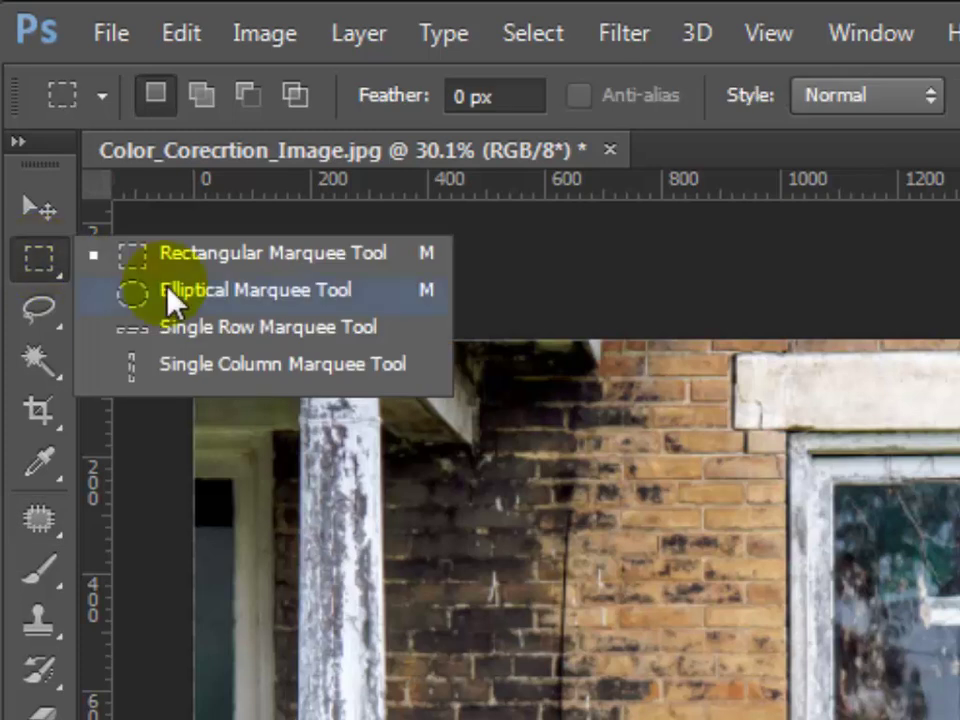
click(192, 265)
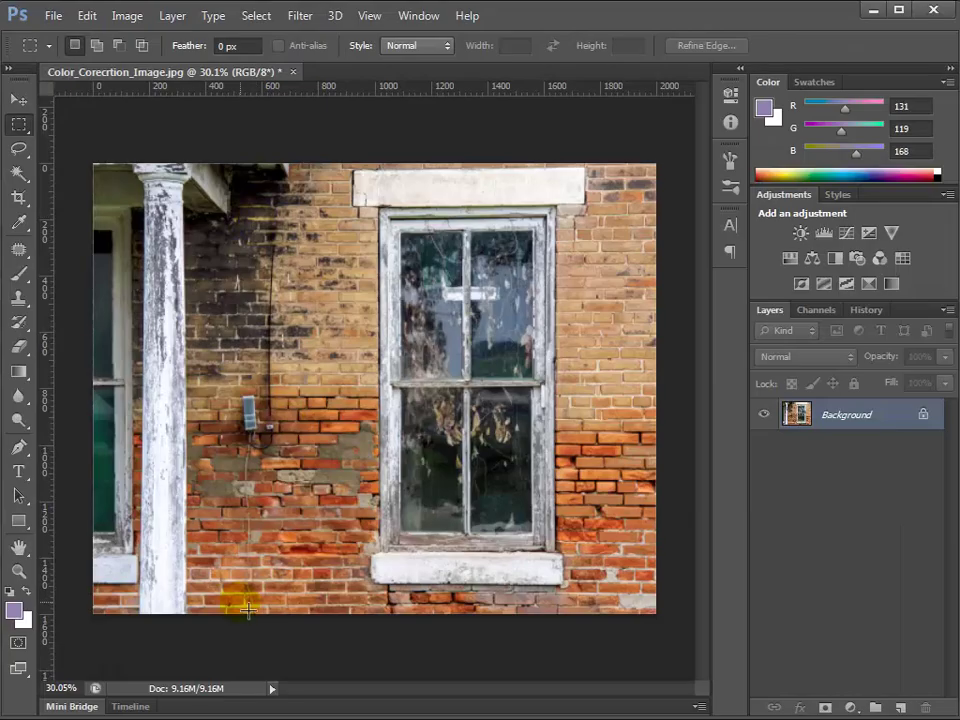
drag(250, 612, 292, 237)
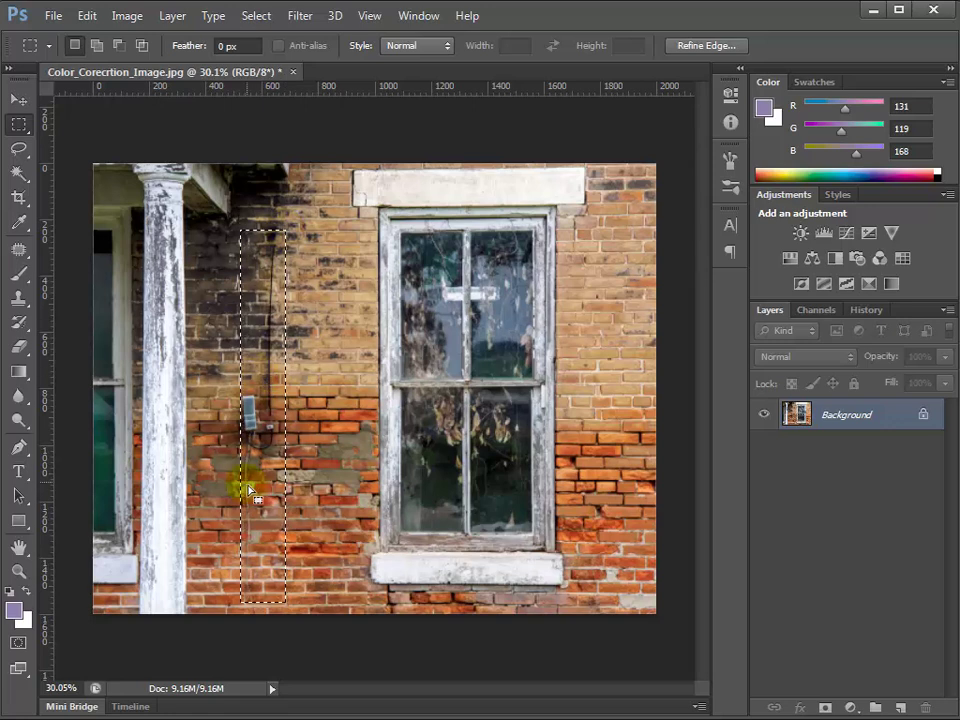
drag(265, 493, 258, 490)
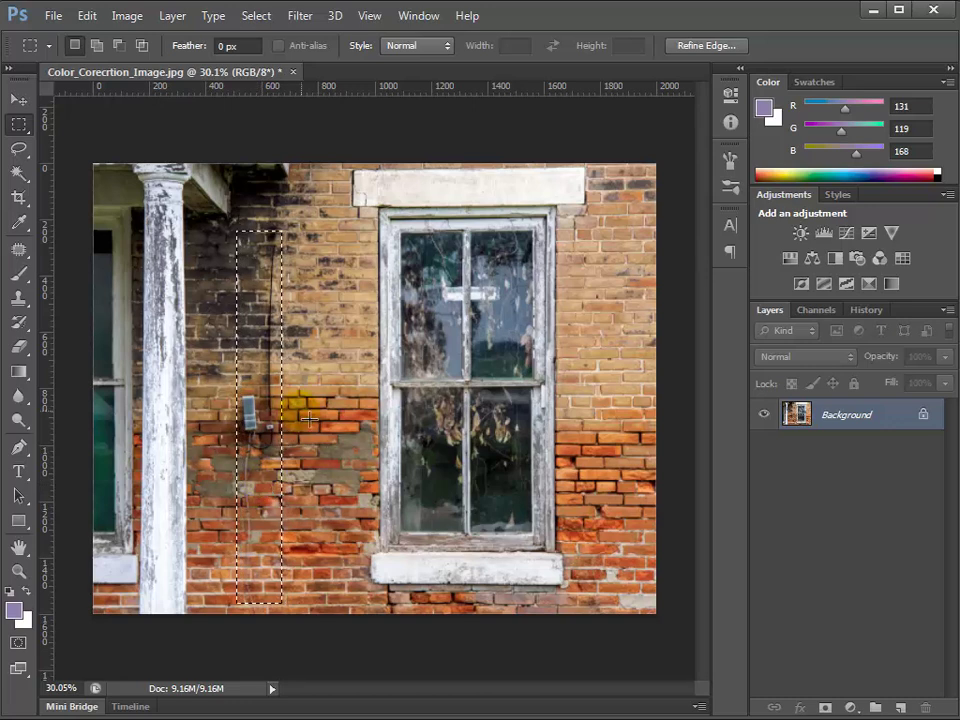
drag(265, 441, 310, 452)
Step: Copy the selected strip of clean brick from the Background to a new layer
click(806, 407)
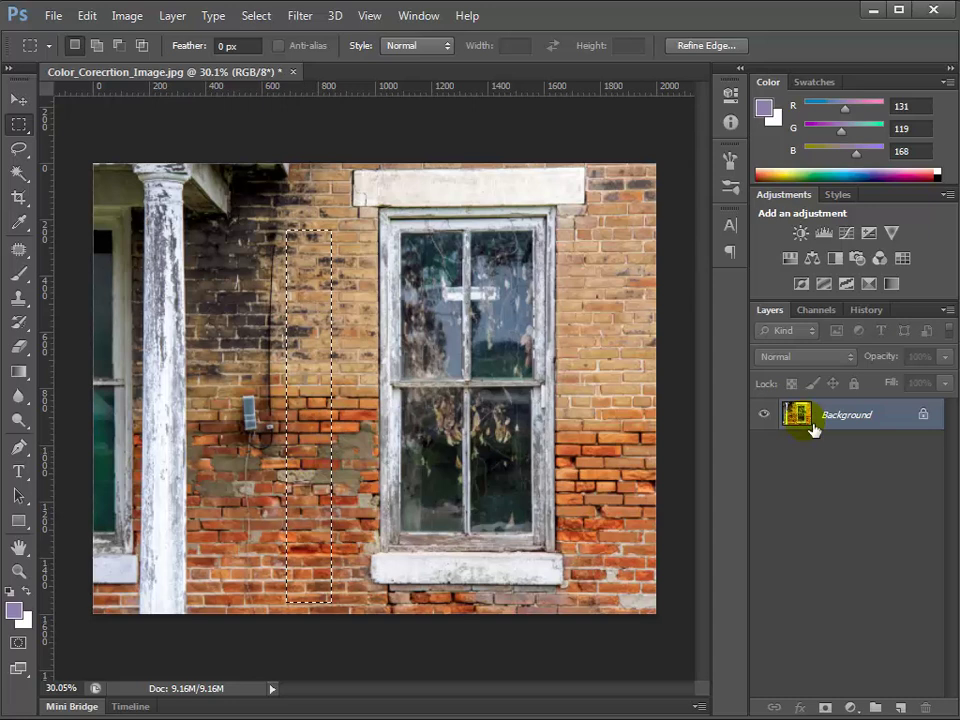
click(274, 392)
click(313, 328)
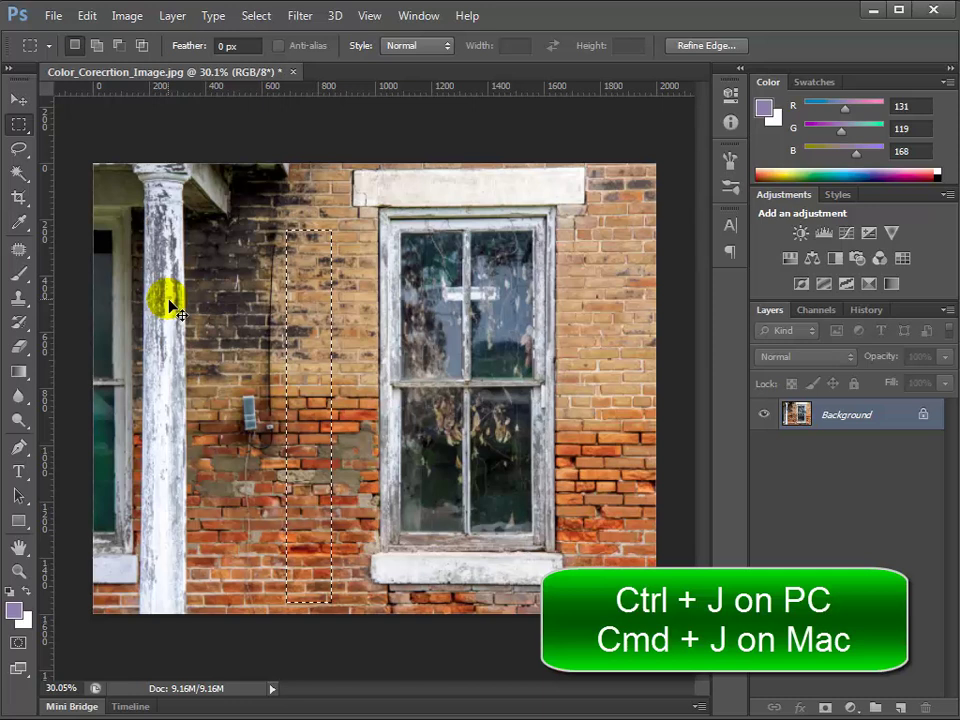
key(ctrl+j)
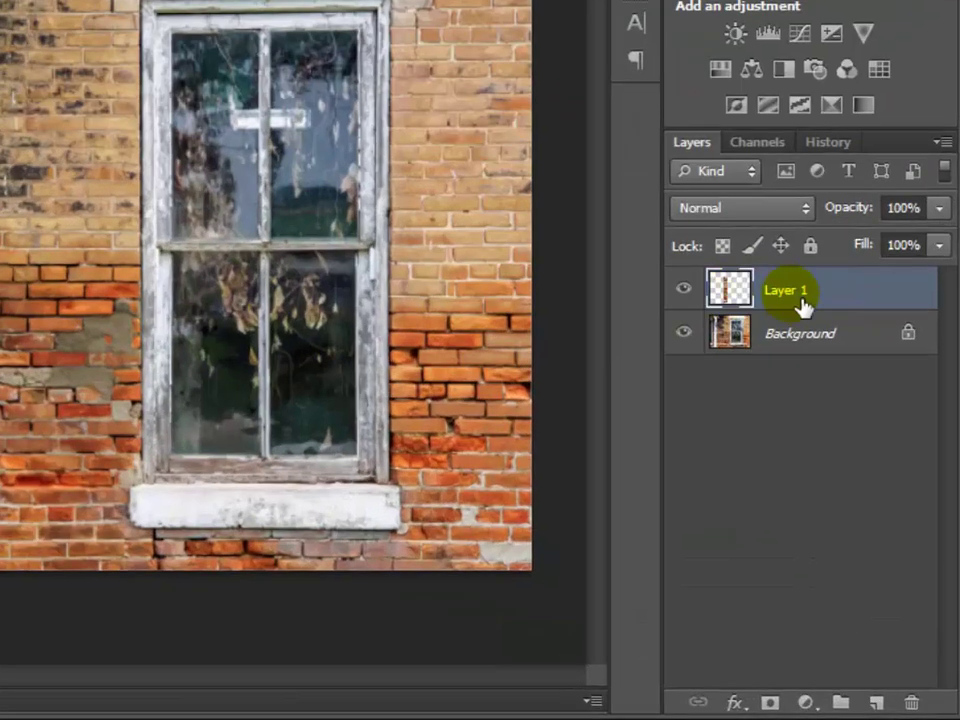
Step: Toggle the visibility of the Background and the copied strip to examine what the new layer contains
click(694, 338)
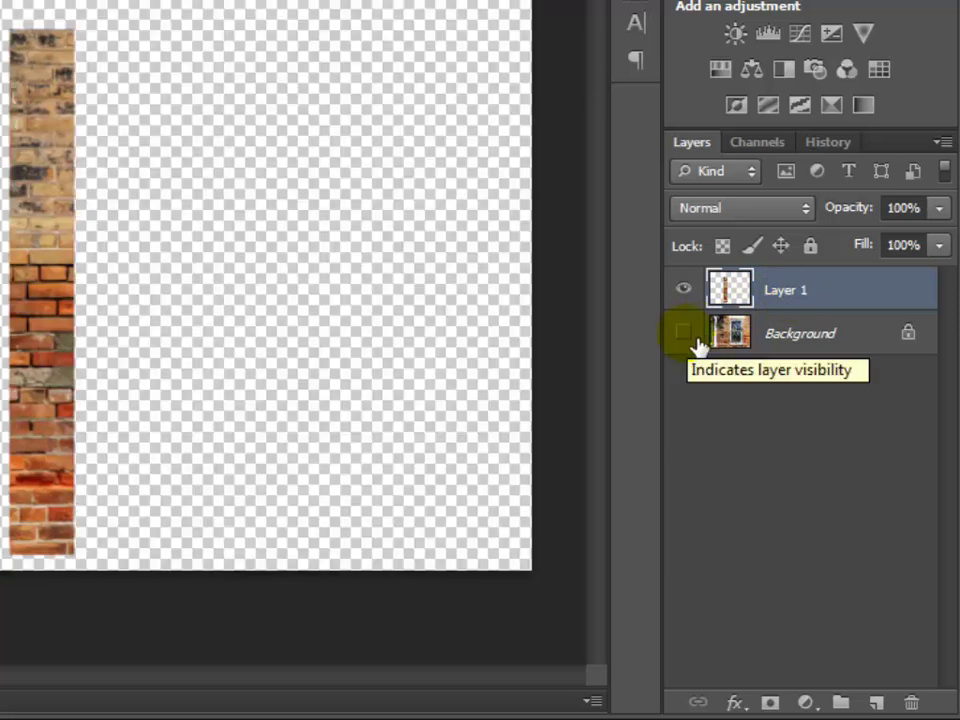
click(695, 340)
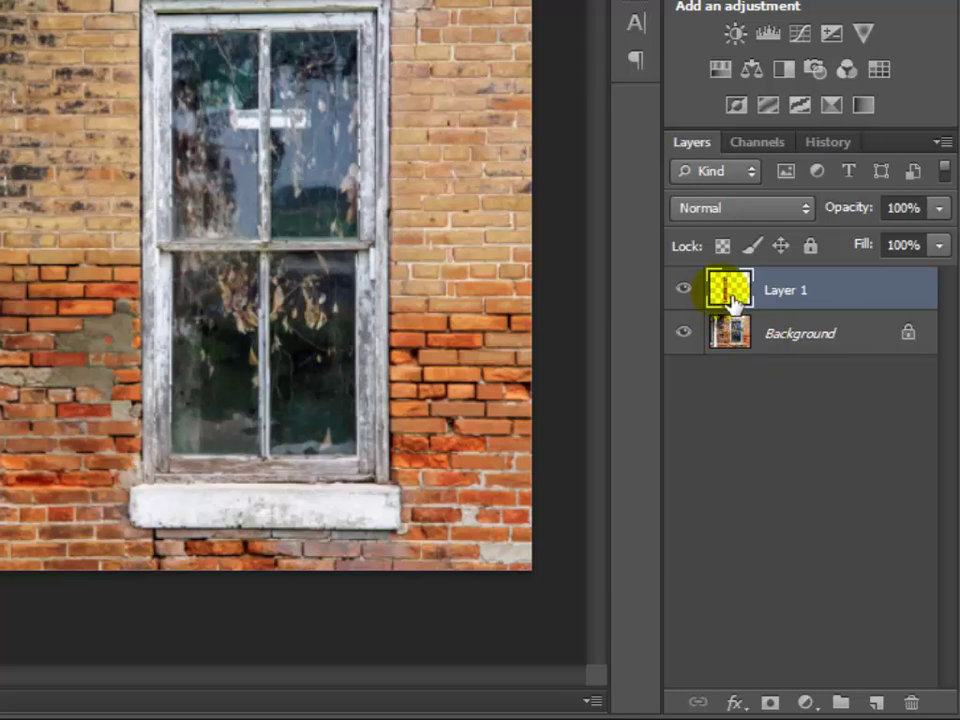
click(683, 292)
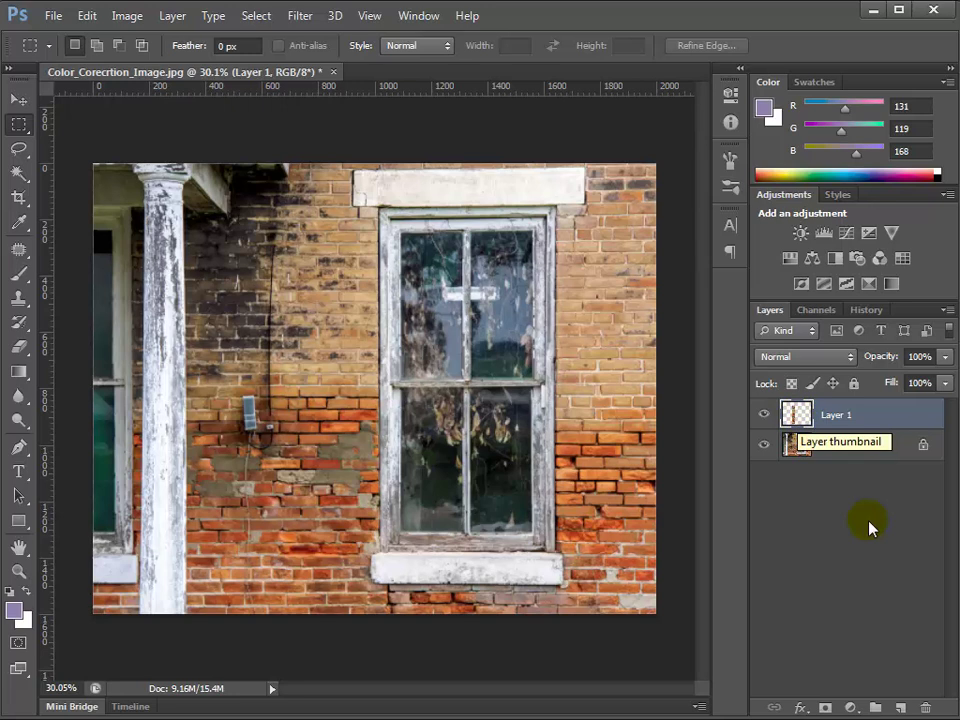
Step: Delete the copied strip's layer and turn off the confirmation for further layer deletions
click(926, 707)
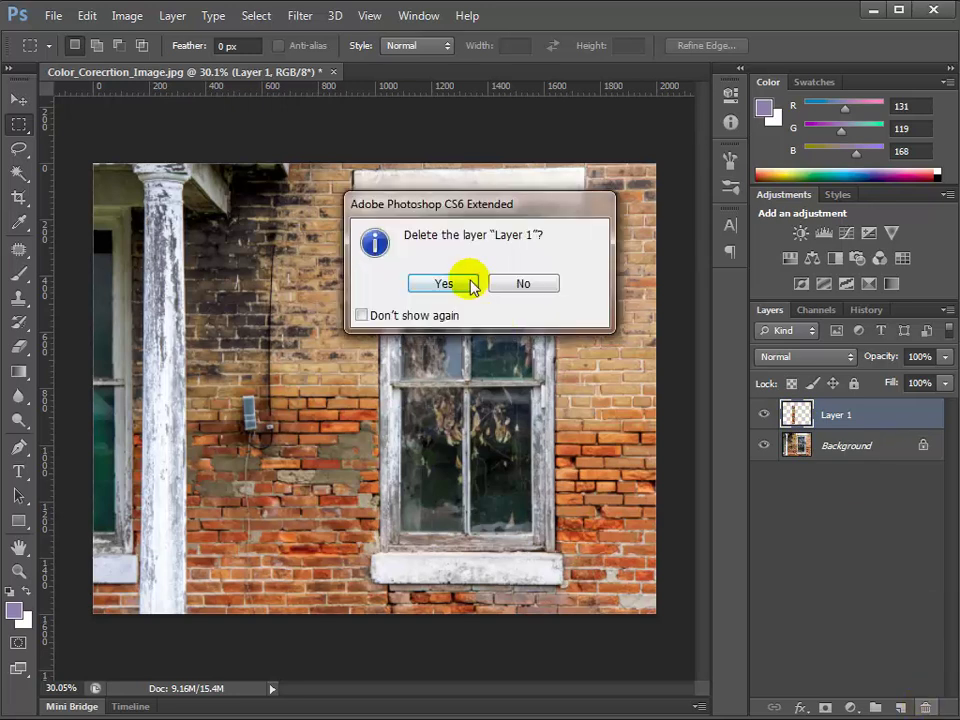
click(361, 315)
click(443, 285)
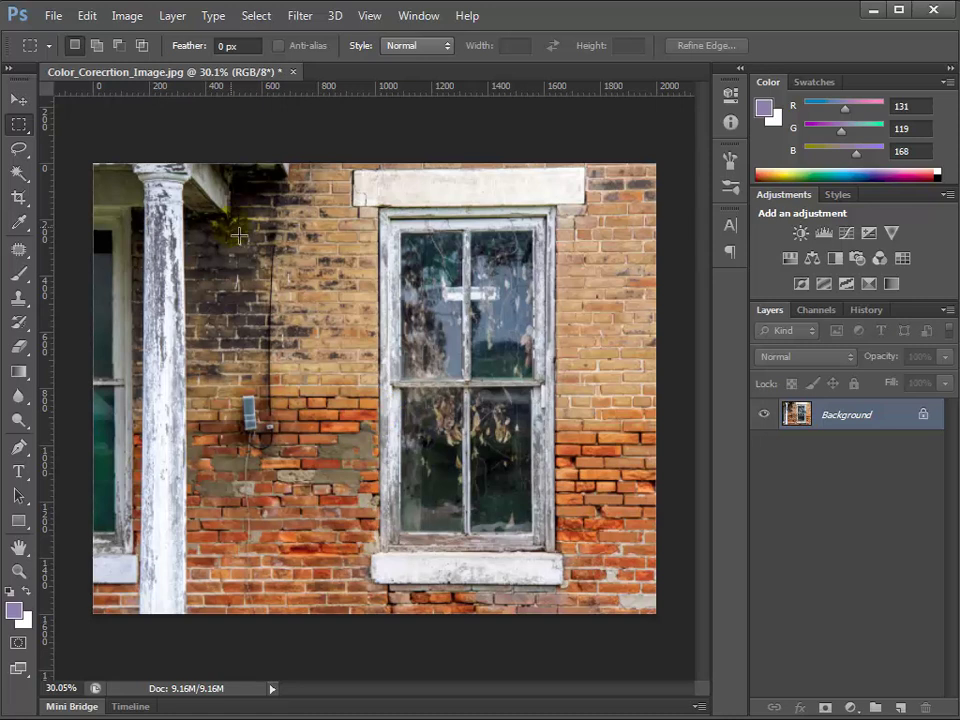
drag(228, 222, 300, 621)
drag(270, 470, 334, 470)
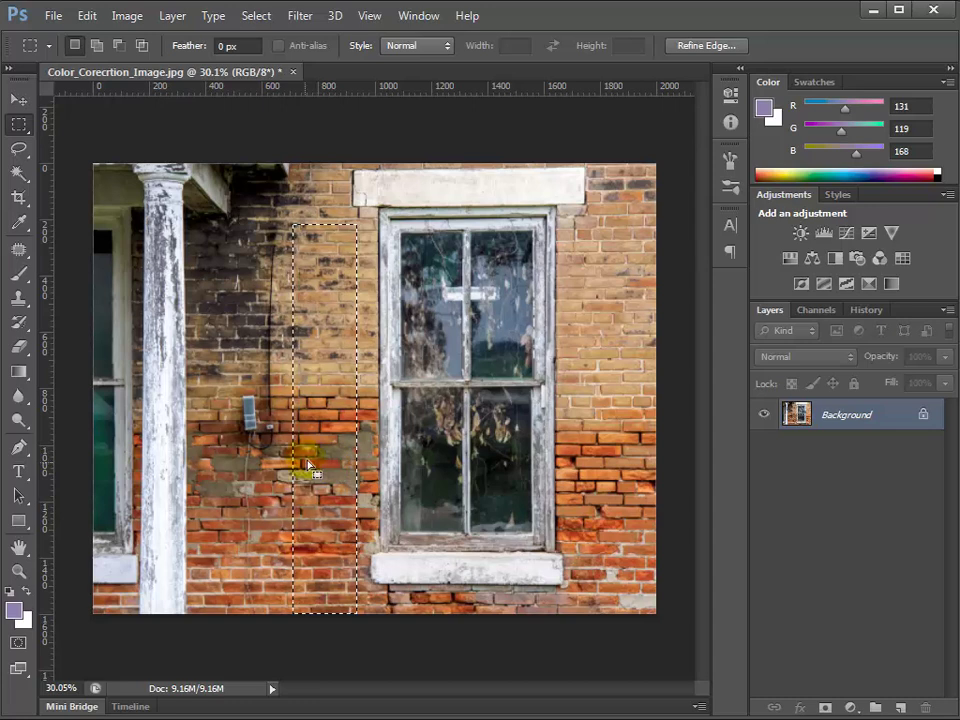
click(316, 545)
Step: Select a tall rectangular strip of clean brick between the wire and the window, and copy it to a new layer
drag(297, 230, 348, 608)
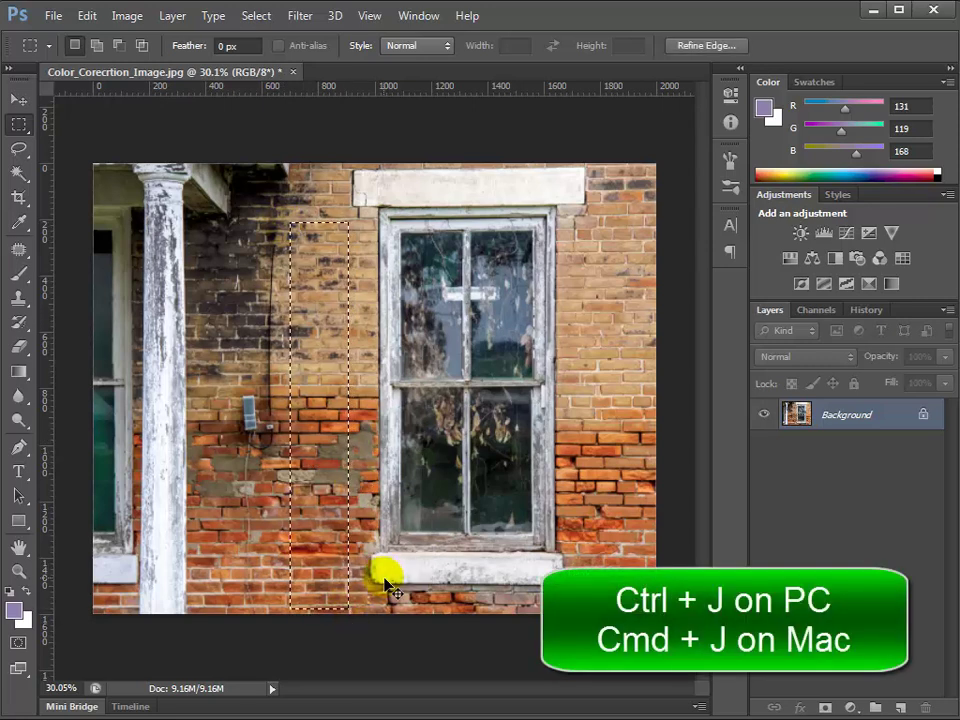
key(ctrl+j)
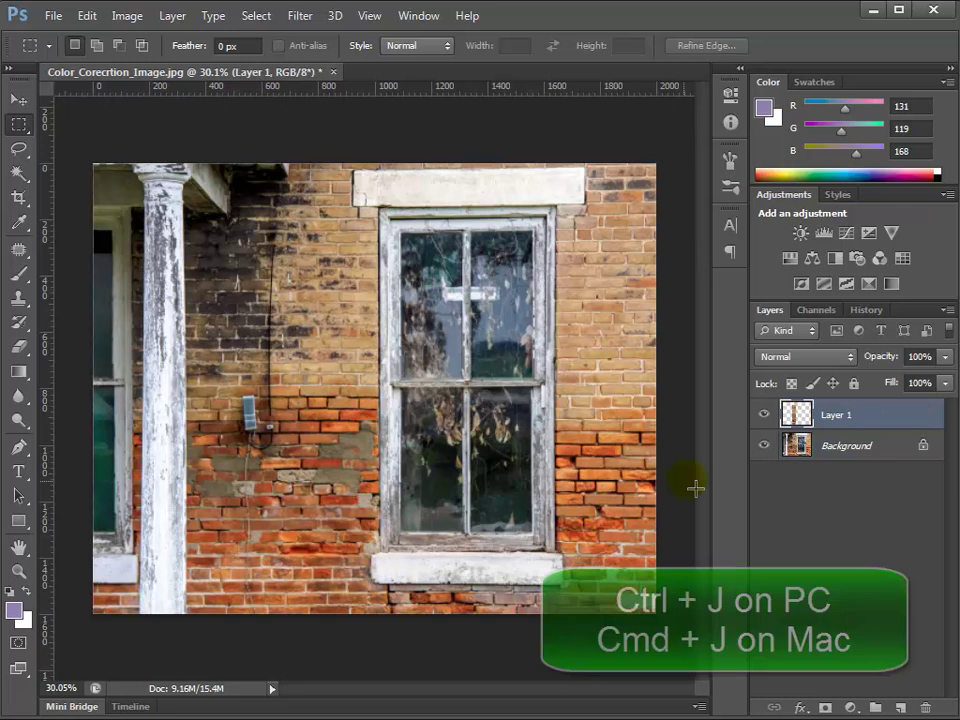
click(765, 446)
click(765, 448)
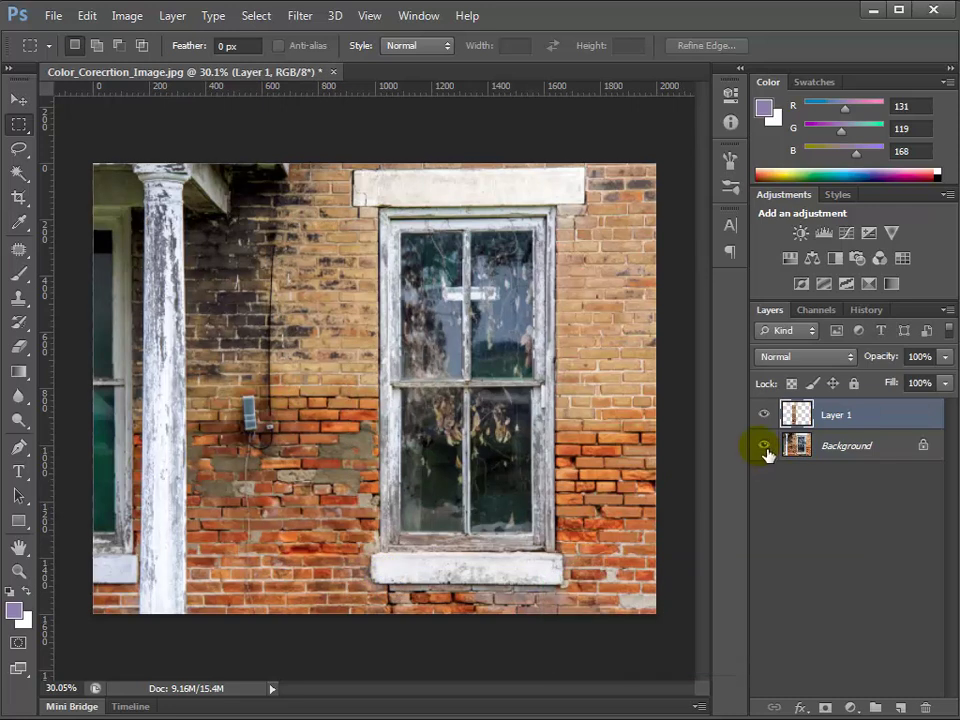
Step: Move the copied brick strip about 253 px left over the wire and utility box, and toggle its visibility to compare
click(17, 99)
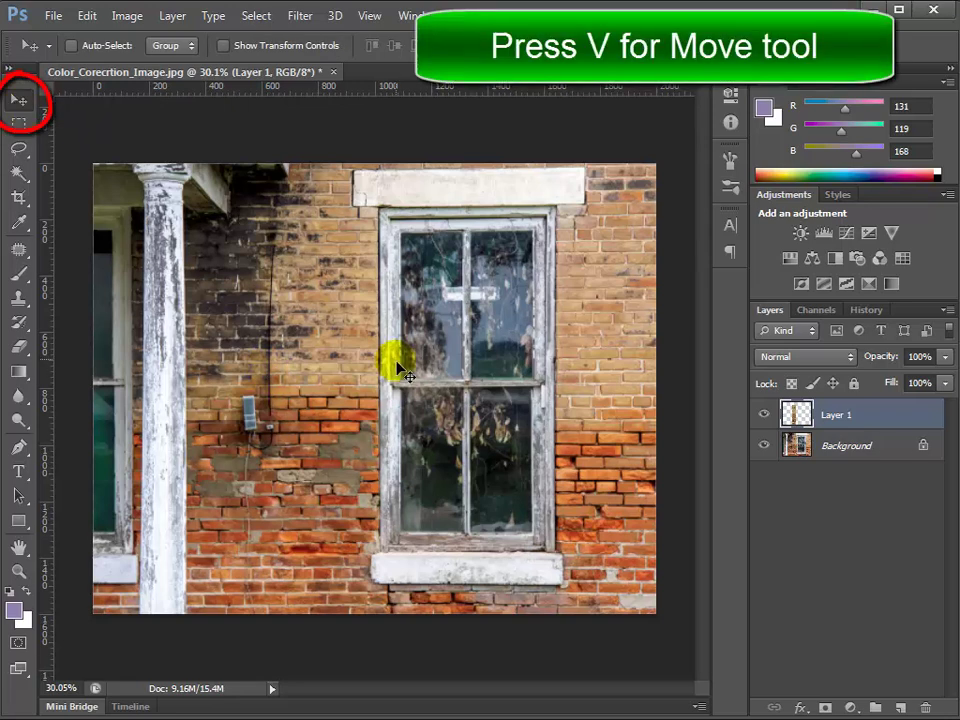
drag(323, 407, 285, 433)
mouse_move(292, 435)
mouse_down()
mouse_move(343, 437)
mouse_move(285, 439)
mouse_move(358, 439)
mouse_move(281, 443)
mouse_move(343, 443)
mouse_move(240, 432)
mouse_move(306, 444)
mouse_move(278, 450)
mouse_up()
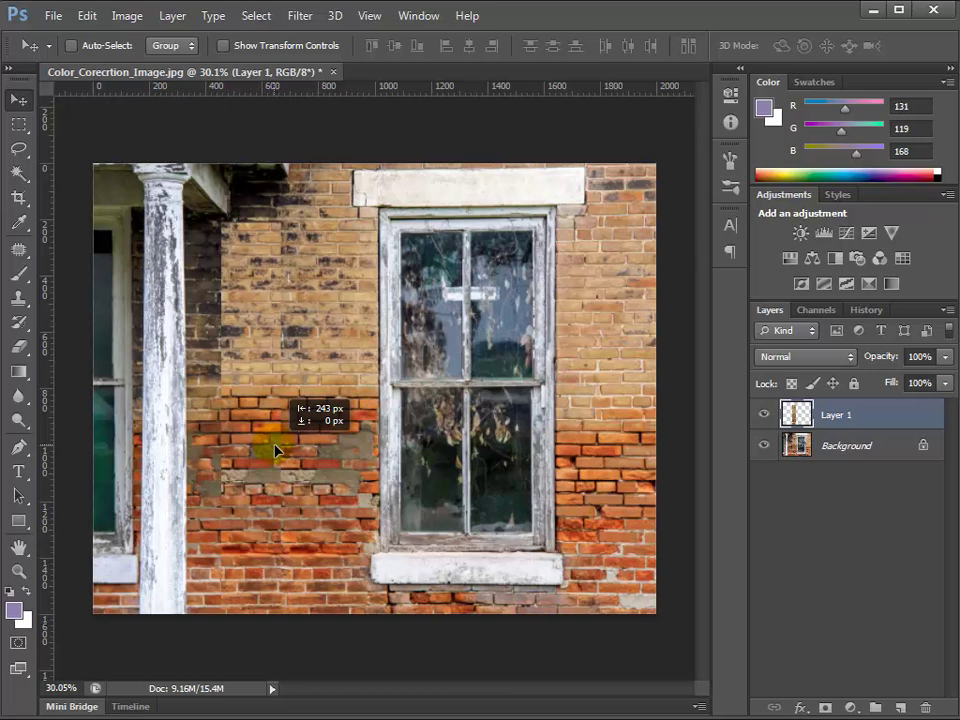
mouse_move(278, 451)
mouse_down()
mouse_move(313, 449)
mouse_move(272, 453)
mouse_up()
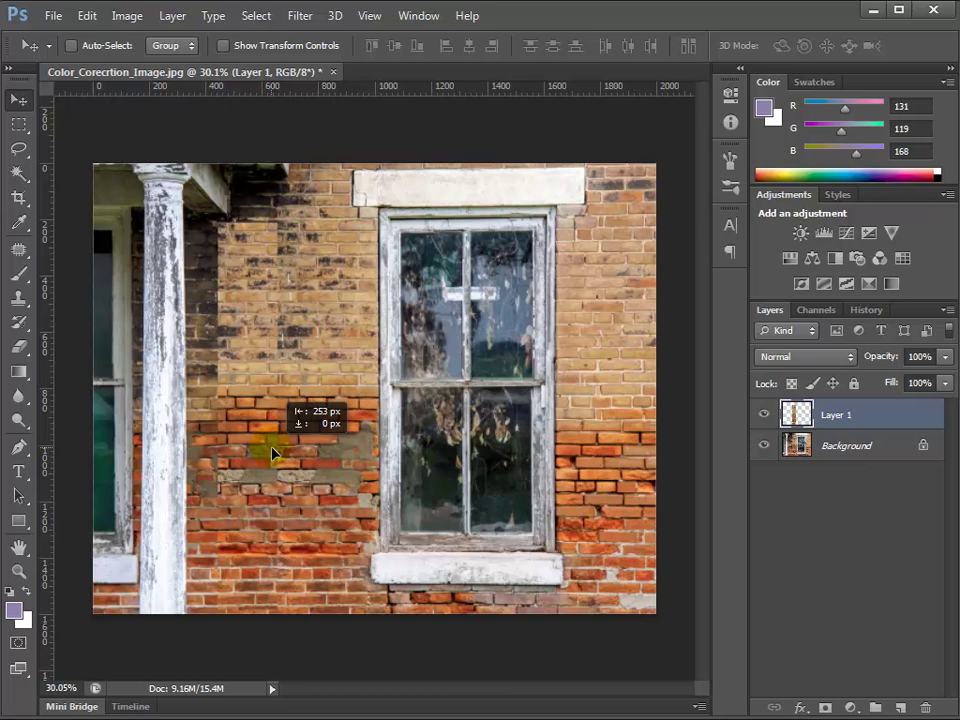
drag(272, 453, 272, 453)
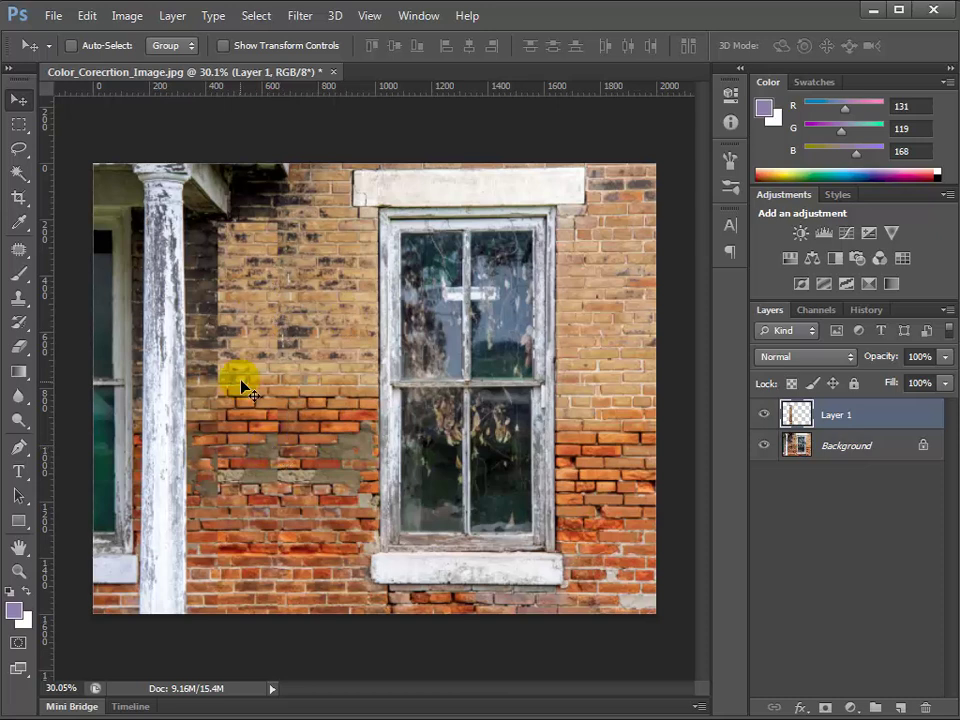
click(337, 390)
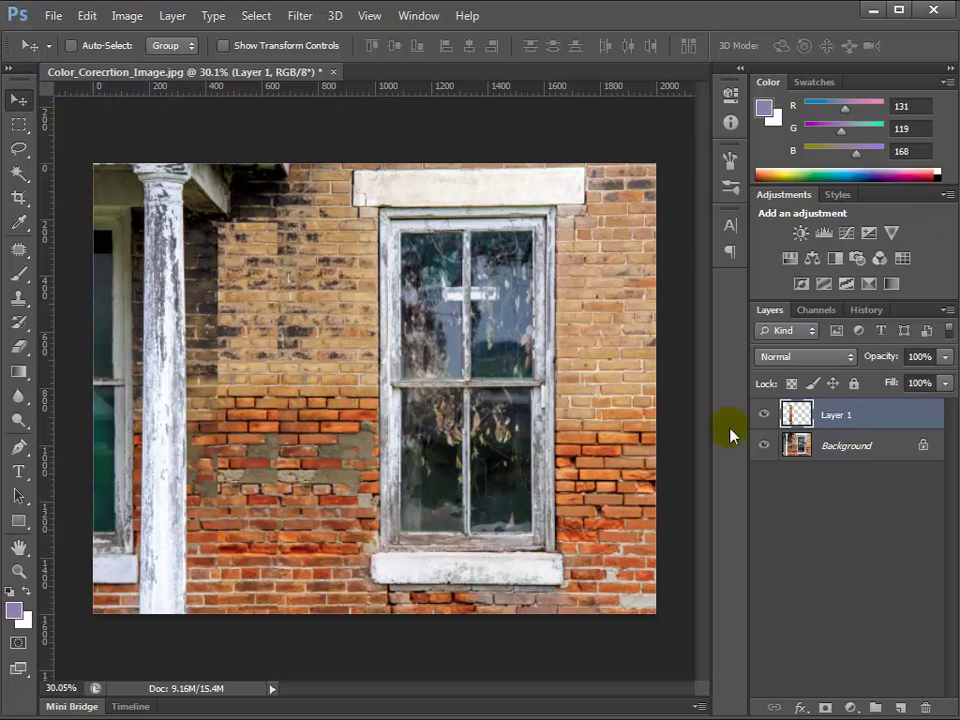
click(764, 414)
click(764, 414)
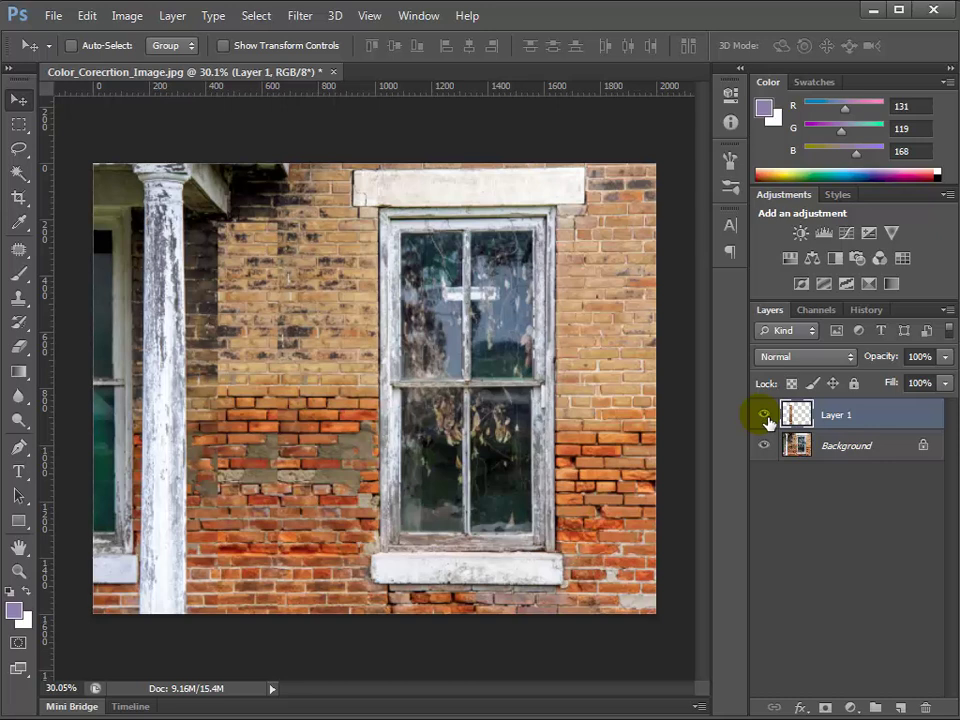
click(280, 285)
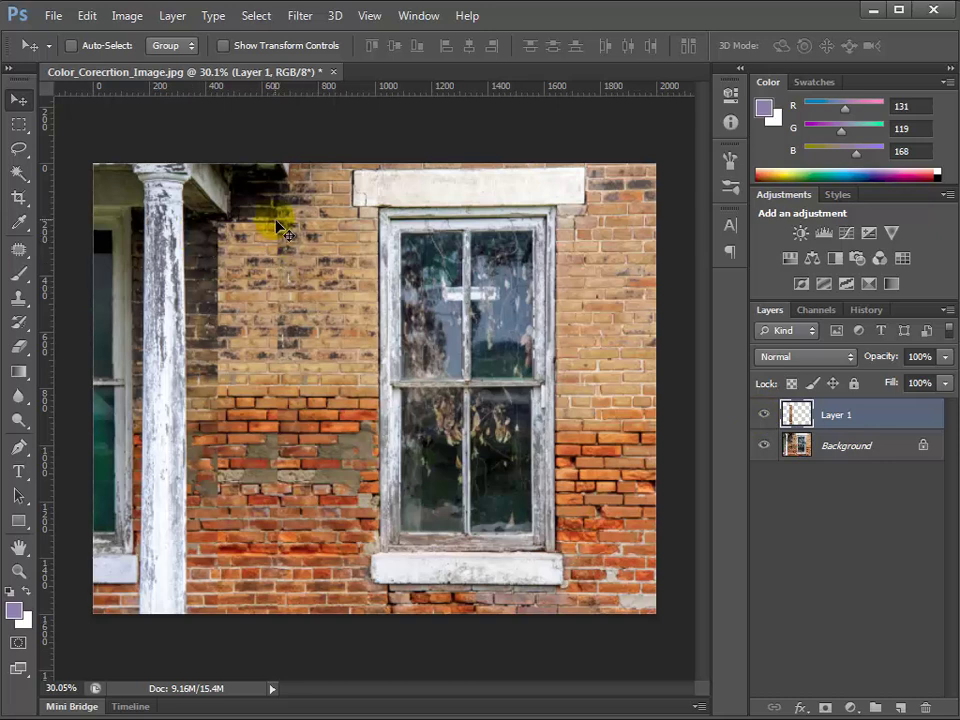
click(542, 418)
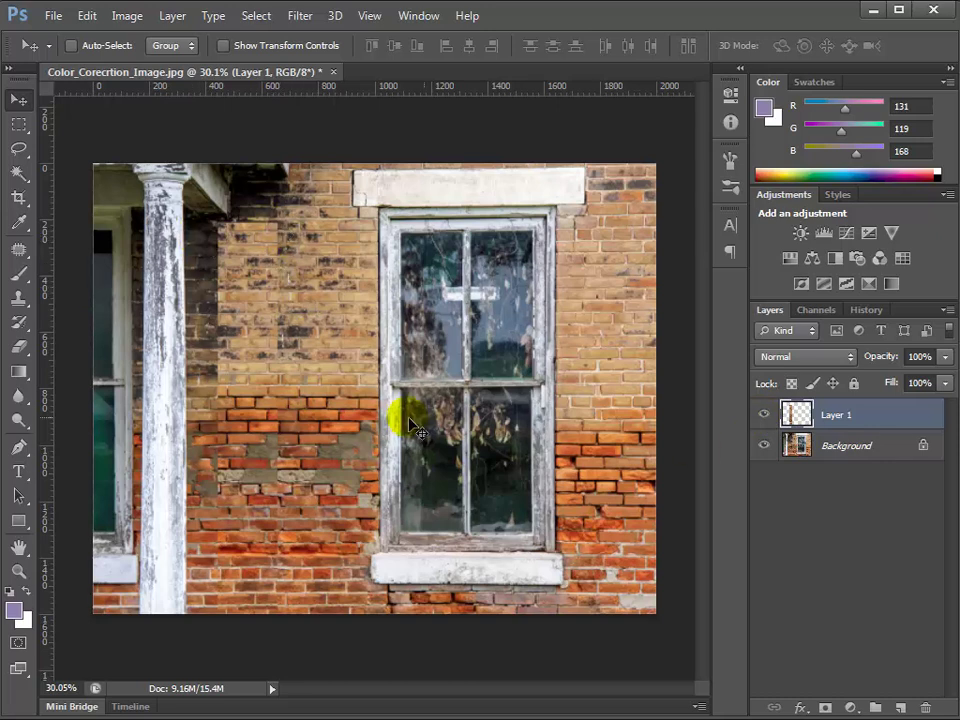
Step: Set up the Eraser tool with a soft round brush at 0% hardness and enlarge it to 150 px
click(20, 348)
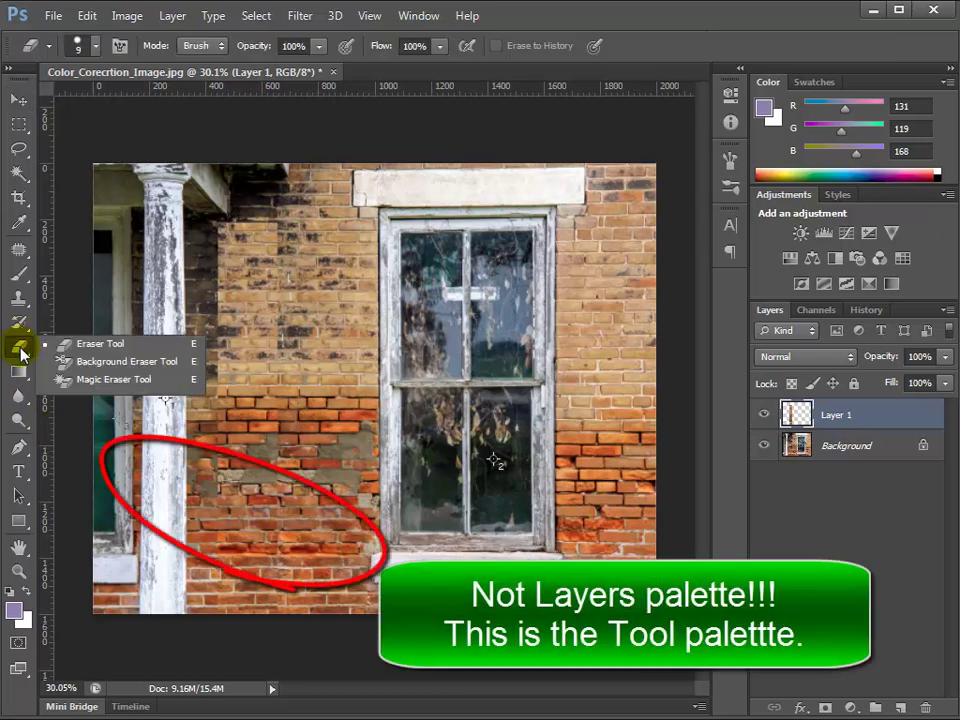
click(90, 344)
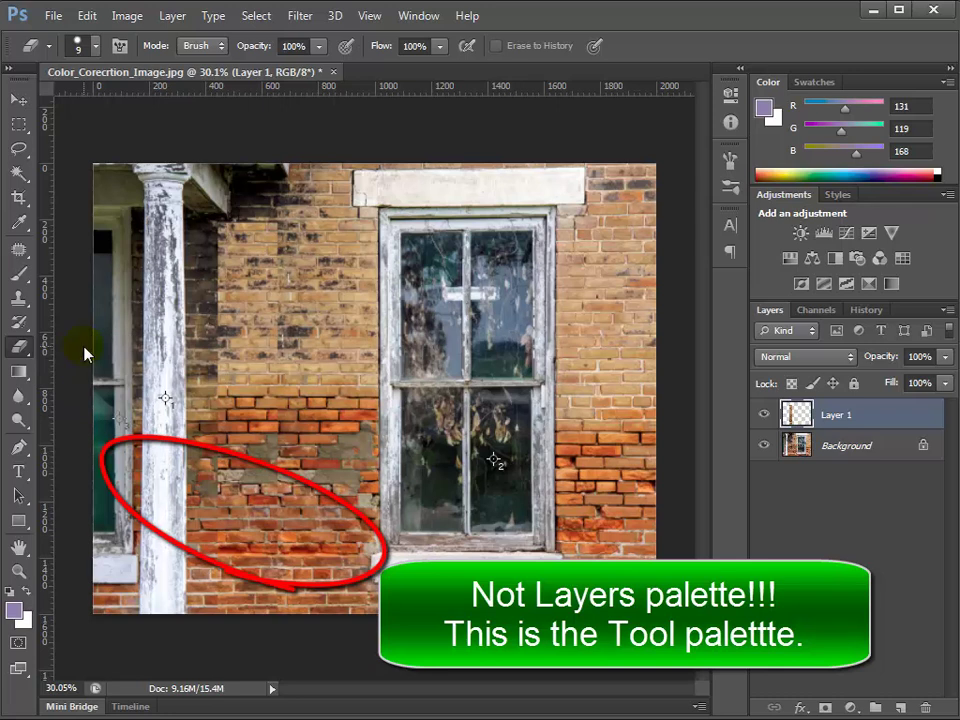
click(80, 43)
click(54, 104)
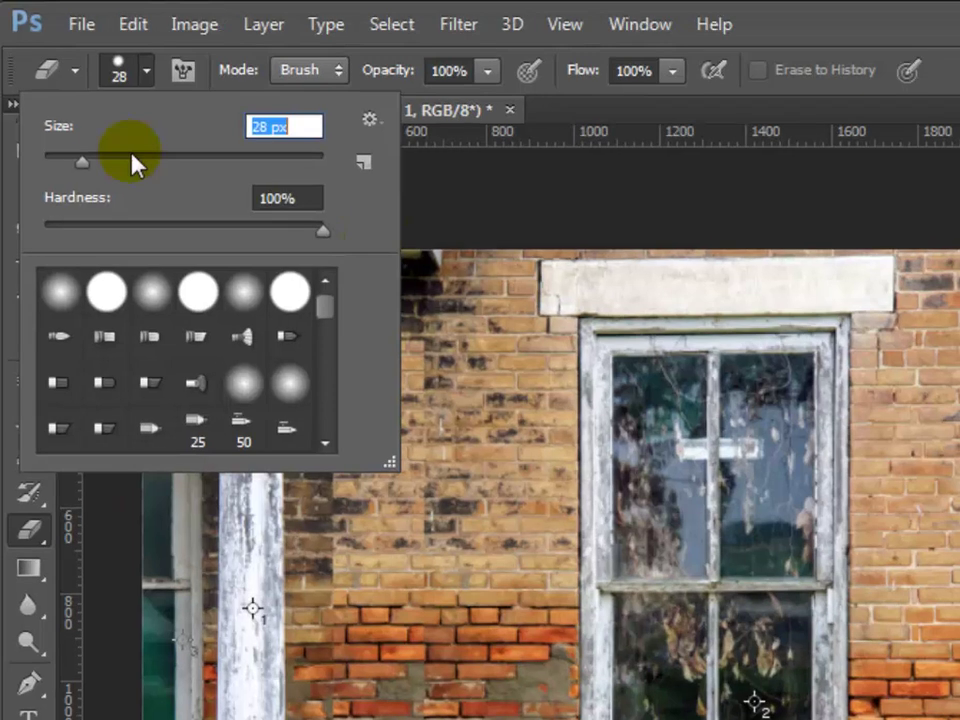
drag(86, 105, 73, 104)
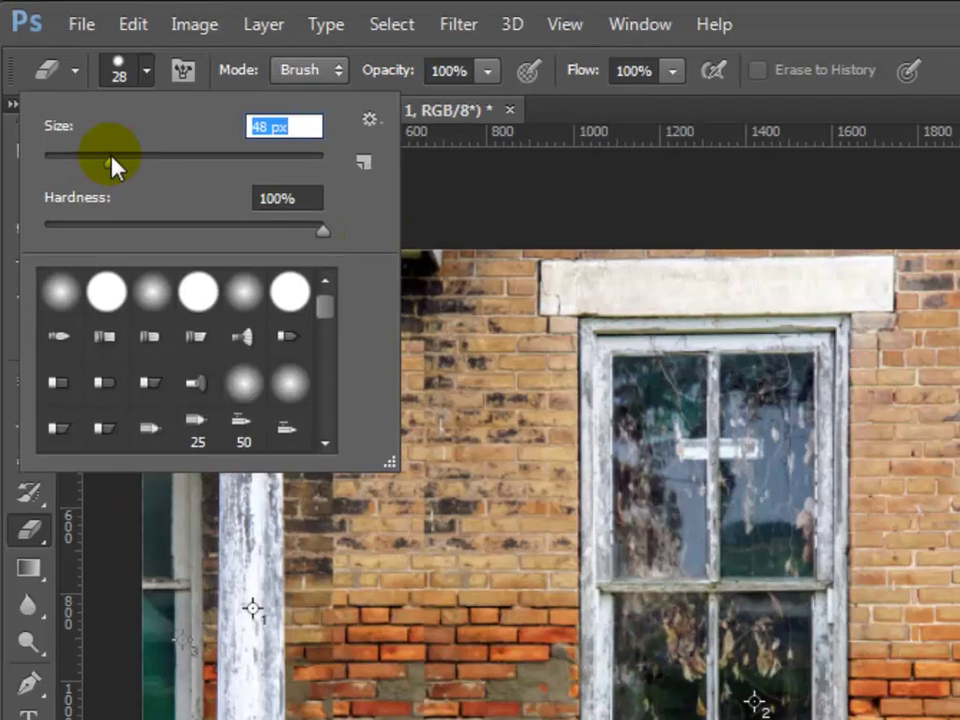
click(168, 310)
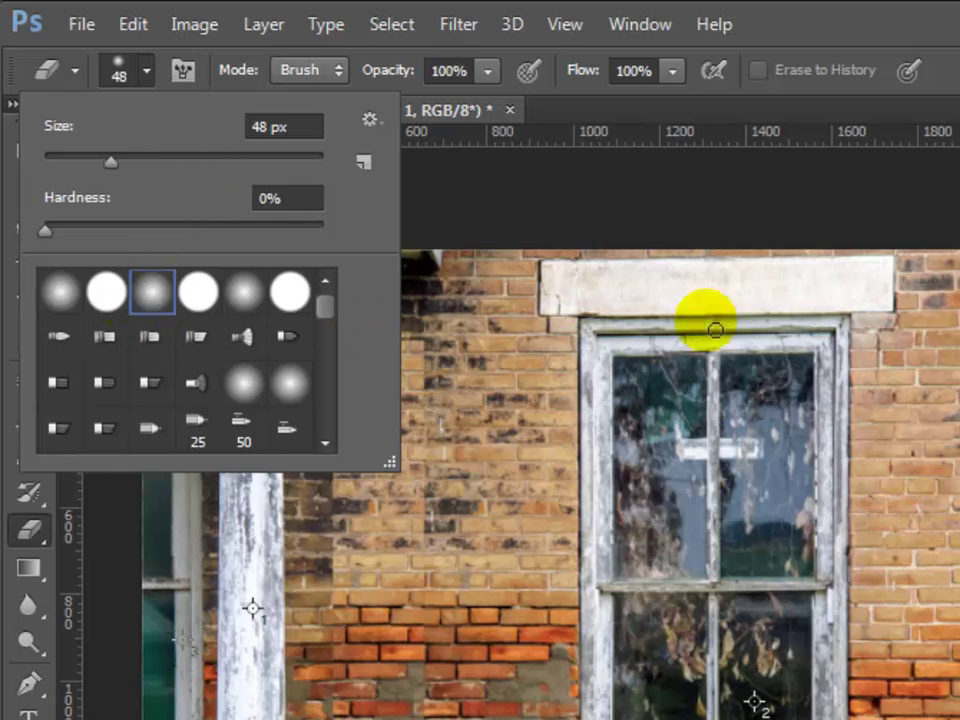
click(857, 214)
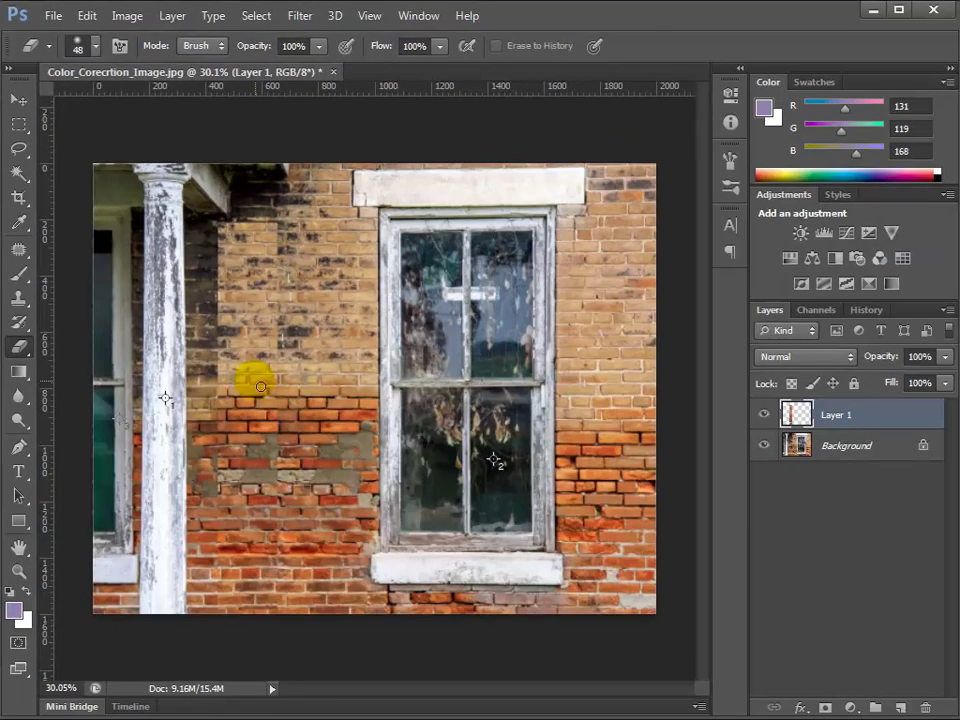
key(bracketright)
key(bracketright)
key(bracketright)
key(bracketright)
key(bracketright)
key(bracketright)
key(bracketright)
key(bracketright)
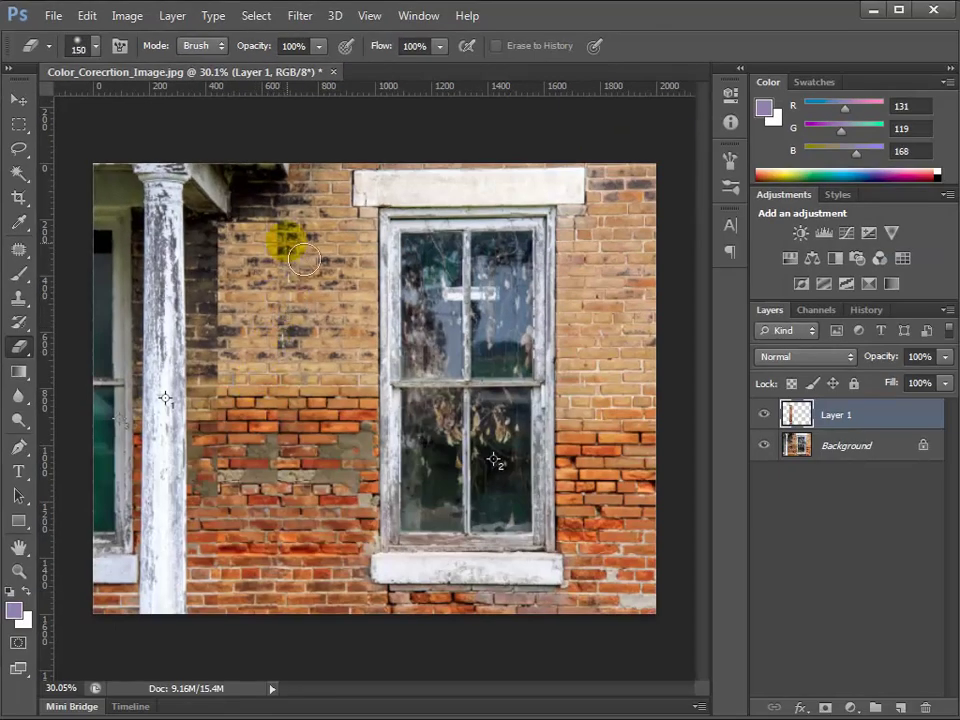
Step: Erase along the copied strip's edges at 25% opacity to try blending them, and delete the strip's layer
click(320, 46)
drag(240, 77, 246, 70)
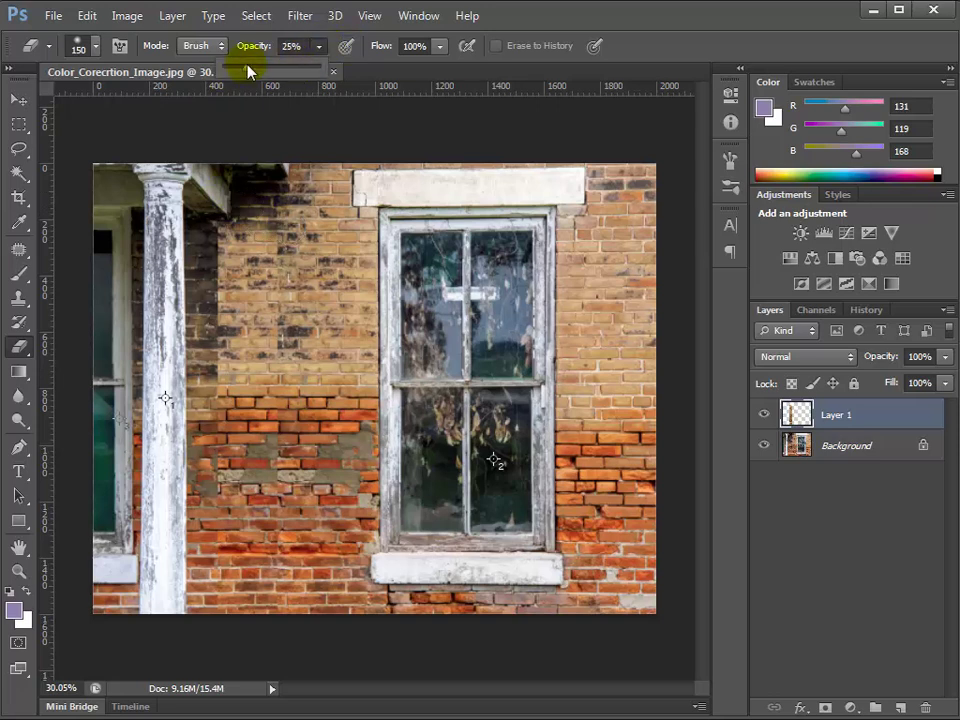
mouse_move(280, 250)
mouse_down()
mouse_move(315, 331)
mouse_move(307, 257)
mouse_move(313, 313)
mouse_move(300, 314)
mouse_move(318, 280)
mouse_move(306, 341)
mouse_move(299, 312)
mouse_move(312, 440)
mouse_move(307, 388)
mouse_move(230, 281)
mouse_move(318, 283)
mouse_move(315, 263)
mouse_move(283, 291)
mouse_move(231, 249)
mouse_move(229, 235)
mouse_move(251, 243)
mouse_move(227, 304)
mouse_move(239, 209)
mouse_move(218, 366)
mouse_move(215, 343)
mouse_move(224, 376)
mouse_move(244, 223)
mouse_move(228, 296)
mouse_move(225, 407)
mouse_move(228, 223)
mouse_move(256, 216)
mouse_move(269, 250)
mouse_move(246, 448)
mouse_move(241, 387)
mouse_move(243, 530)
mouse_move(232, 545)
mouse_move(243, 451)
mouse_move(325, 353)
mouse_move(332, 290)
mouse_move(165, 563)
mouse_move(385, 537)
mouse_move(678, 413)
mouse_move(560, 286)
mouse_move(425, 361)
mouse_move(275, 336)
mouse_move(310, 240)
mouse_move(325, 380)
mouse_move(328, 358)
mouse_move(307, 326)
mouse_move(306, 237)
mouse_move(274, 352)
mouse_move(20, 345)
mouse_move(309, 232)
mouse_move(285, 250)
mouse_move(285, 362)
mouse_move(296, 265)
mouse_move(287, 493)
mouse_move(288, 277)
mouse_move(291, 395)
mouse_move(269, 482)
mouse_up()
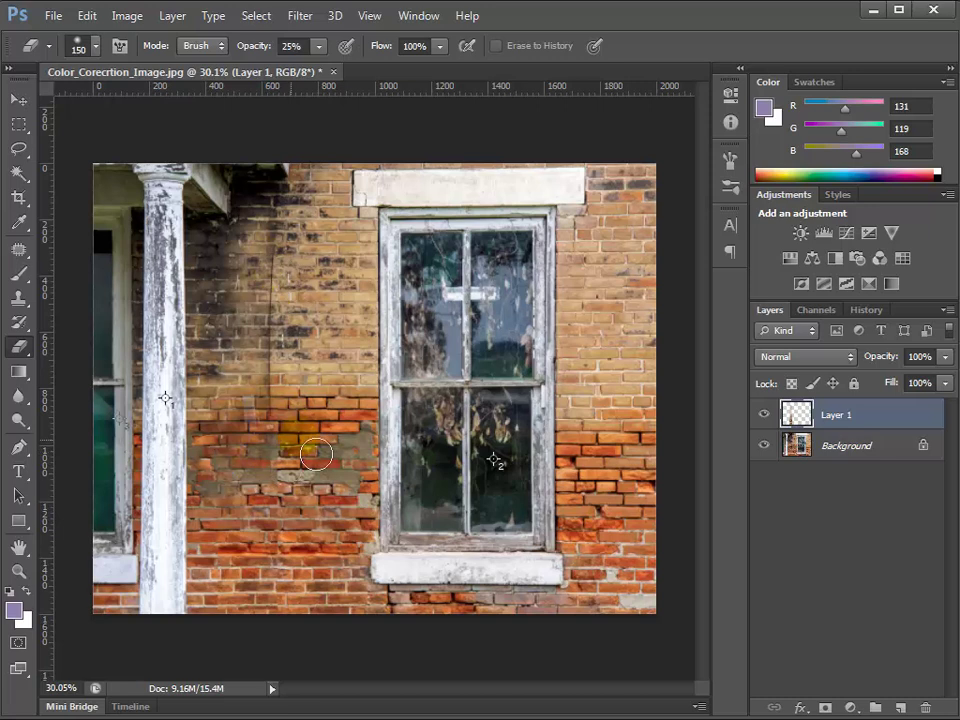
mouse_move(800, 410)
mouse_down()
mouse_move(815, 422)
mouse_move(838, 700)
mouse_move(938, 712)
mouse_move(927, 708)
mouse_up()
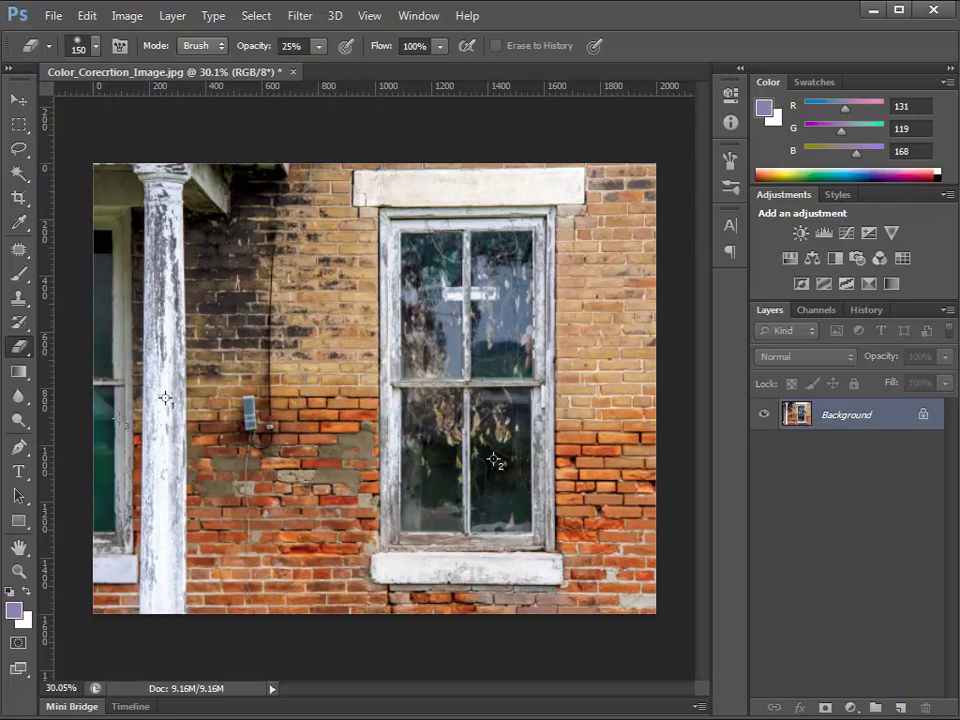
Step: Copy a tall strip of clean brick beside the wire to a new layer and move it over the wire and utility box
click(18, 124)
drag(301, 235, 362, 606)
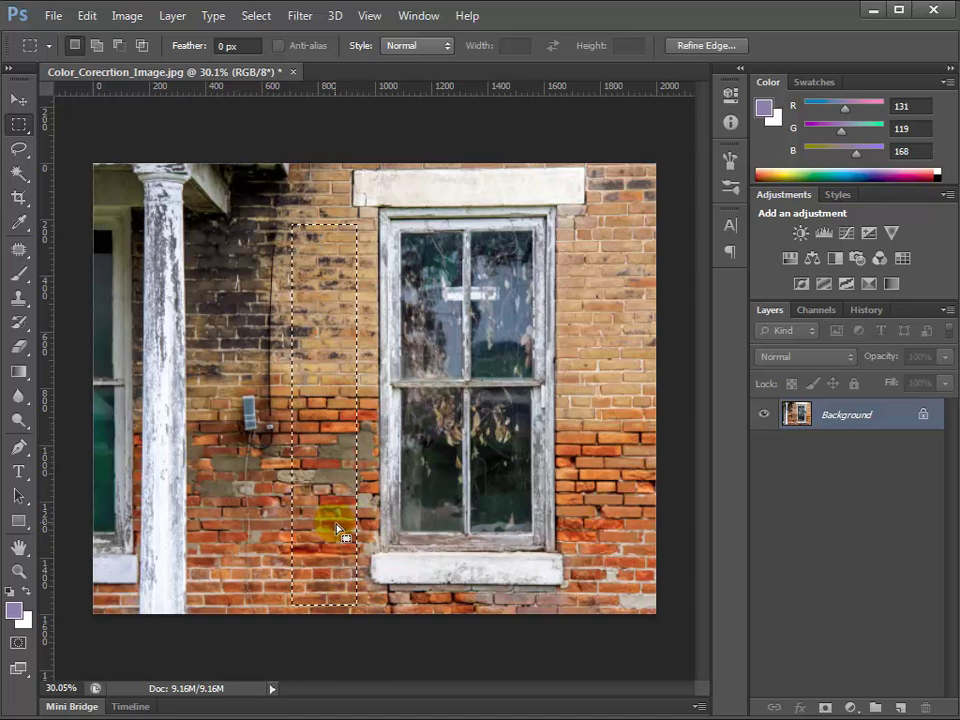
key(ctrl+j)
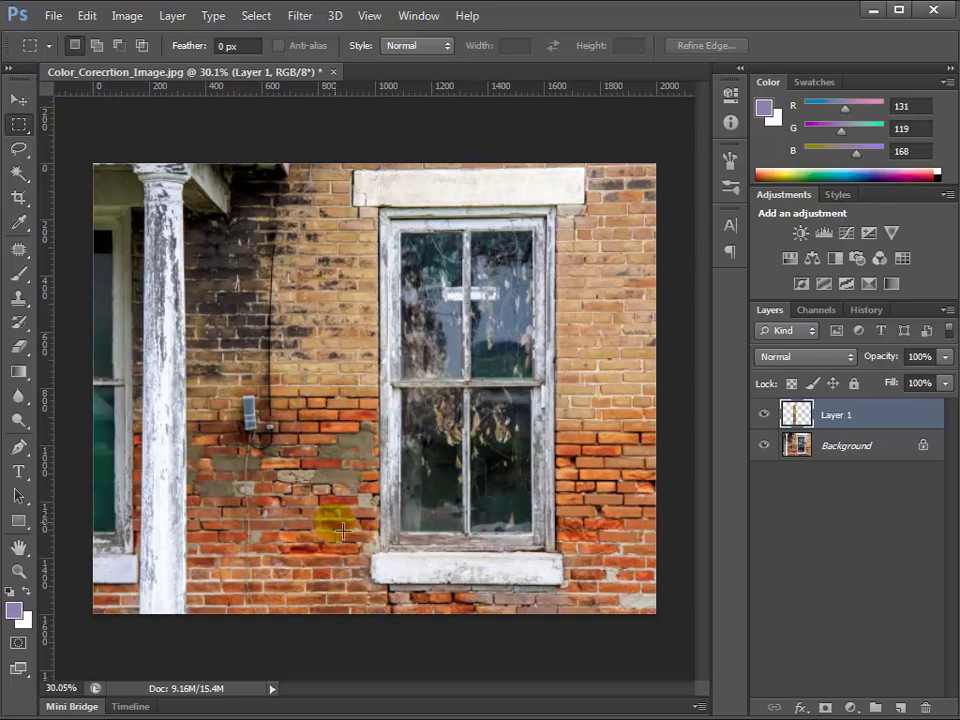
key(v)
drag(326, 437, 261, 437)
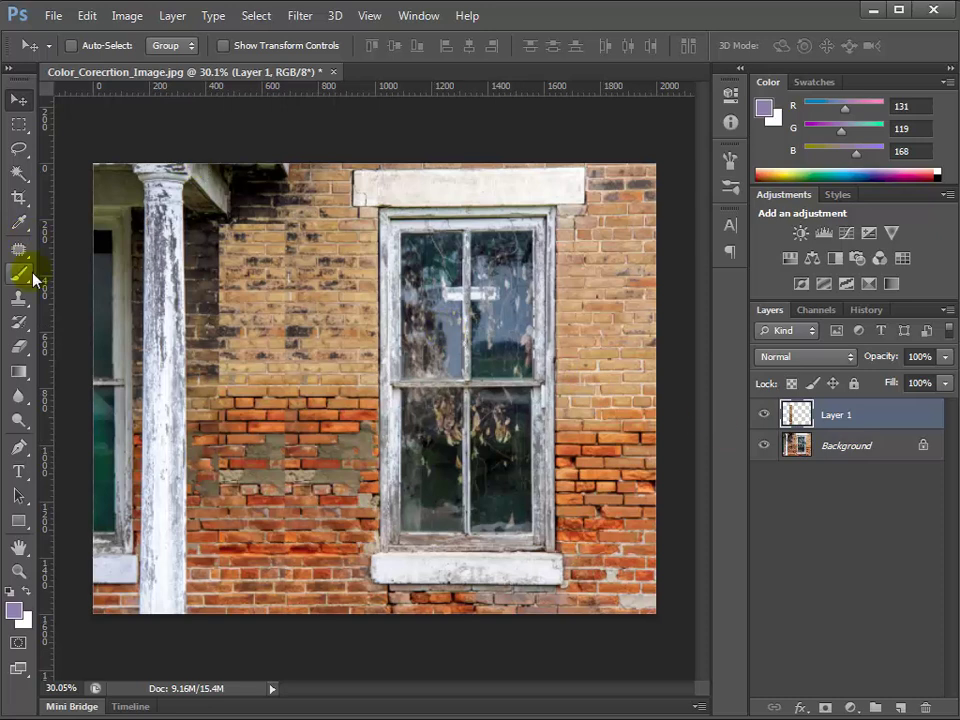
Step: Add a layer mask to the copied strip's layer and toggle the layer's visibility to compare with the Background
click(27, 347)
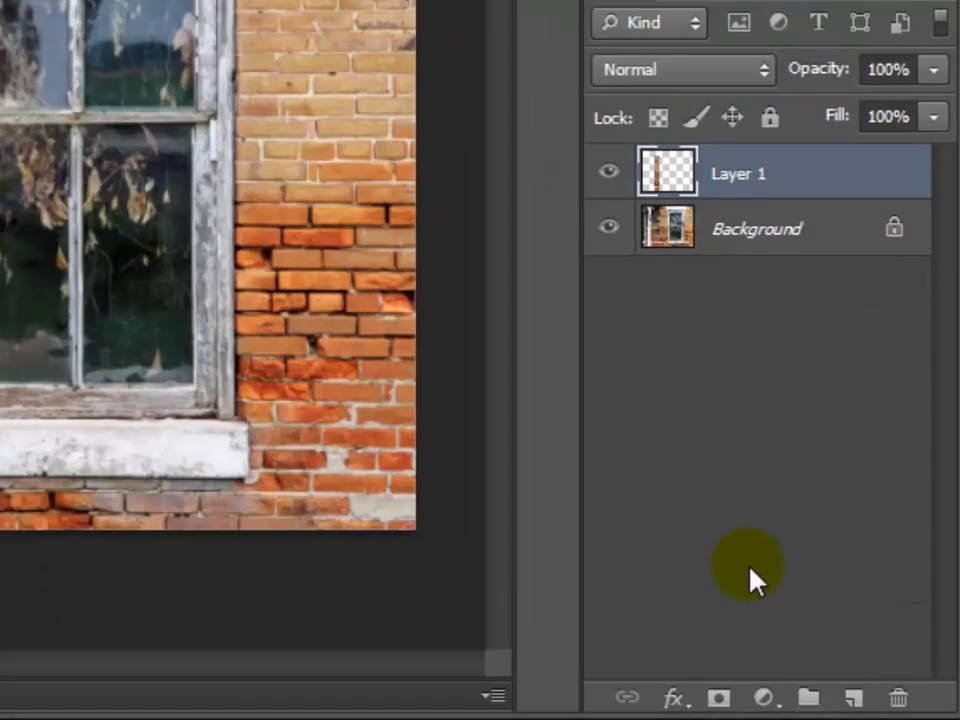
click(732, 702)
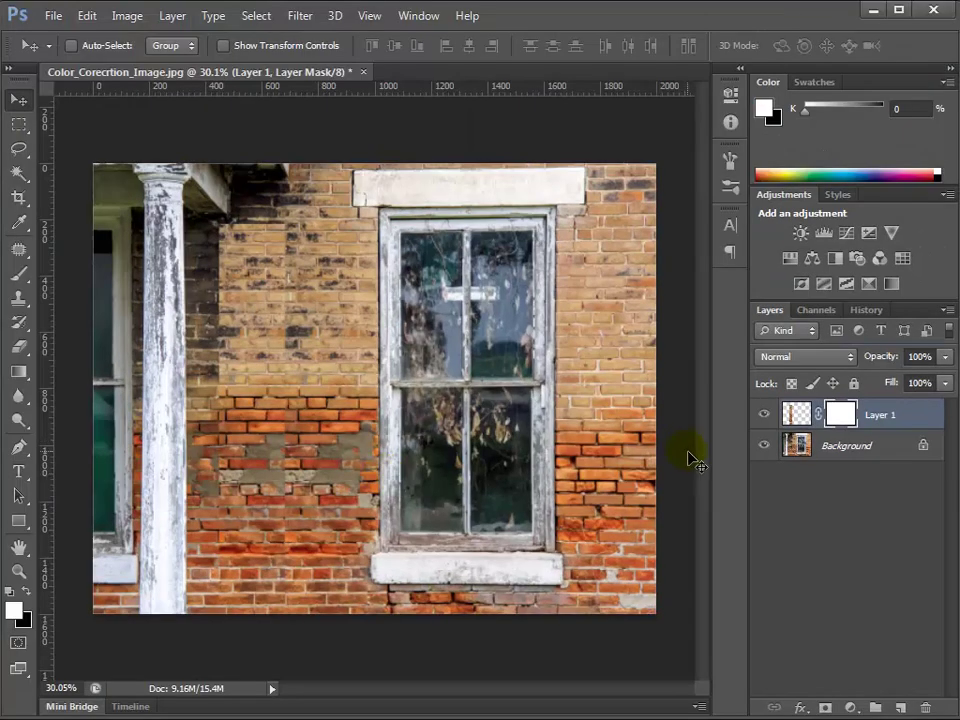
click(763, 415)
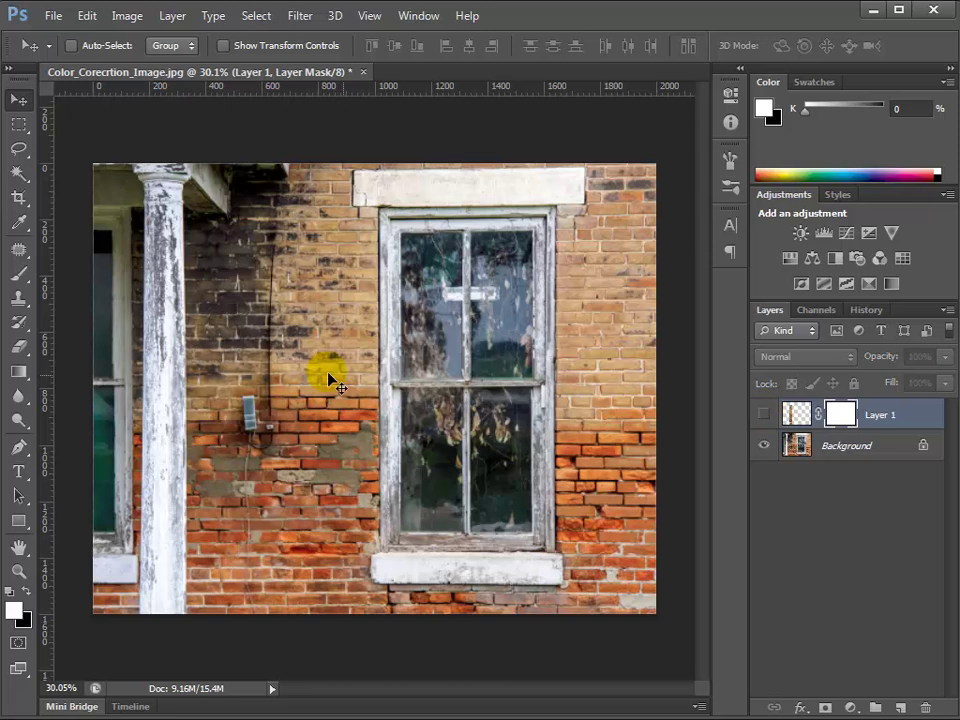
click(764, 415)
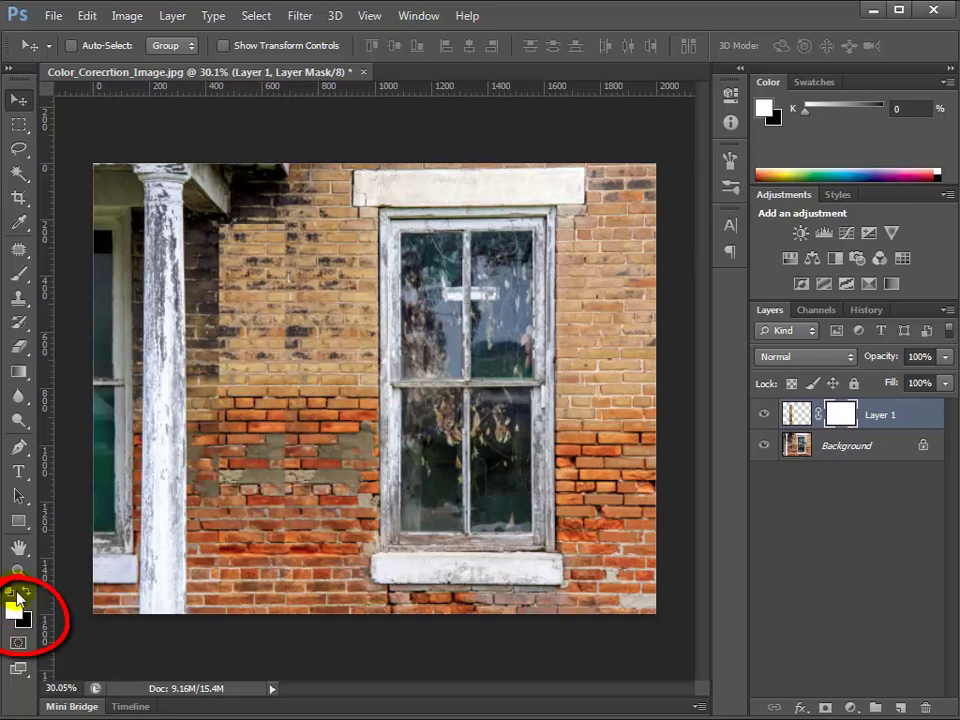
Step: Swap the foreground and background colors repeatedly, leaving black as the foreground color
click(24, 593)
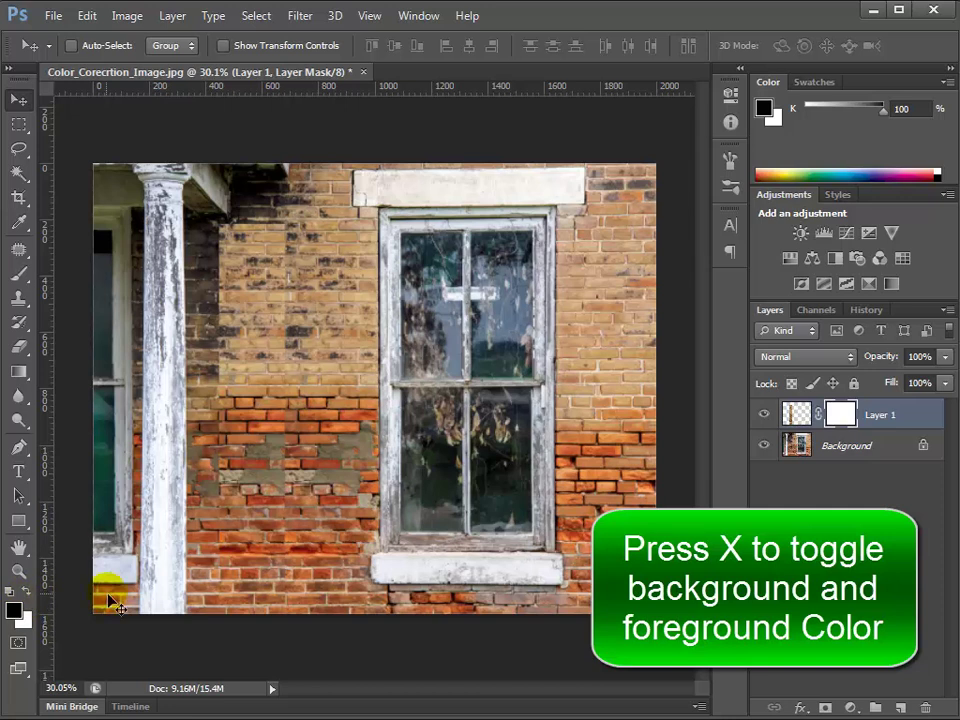
key(x)
key(x)
key(x)
key(x)
key(x)
key(x)
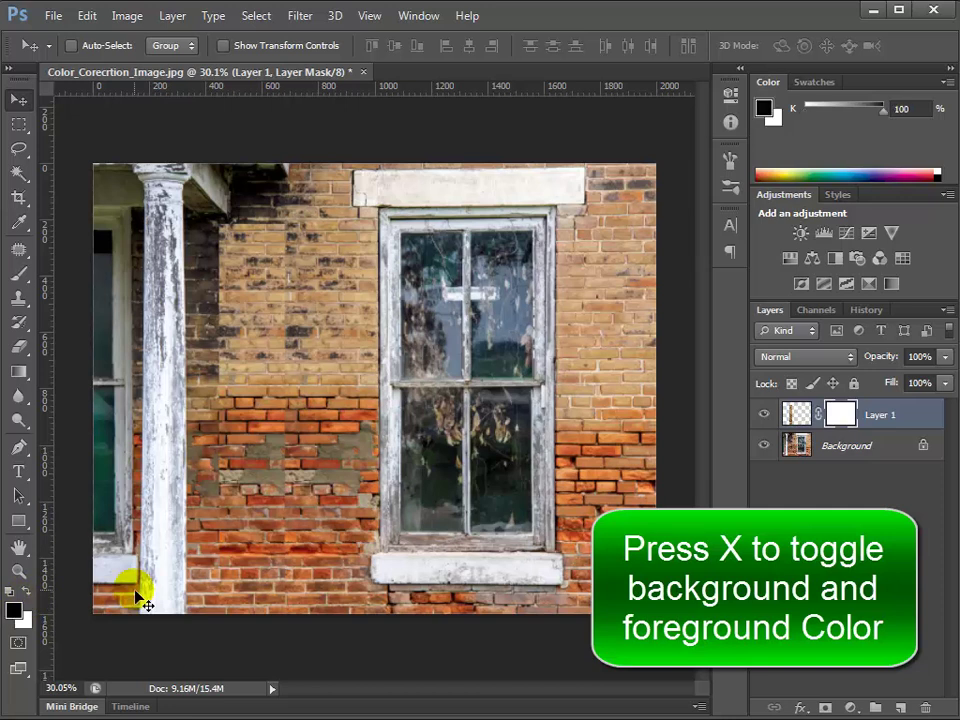
key(x)
key(x)
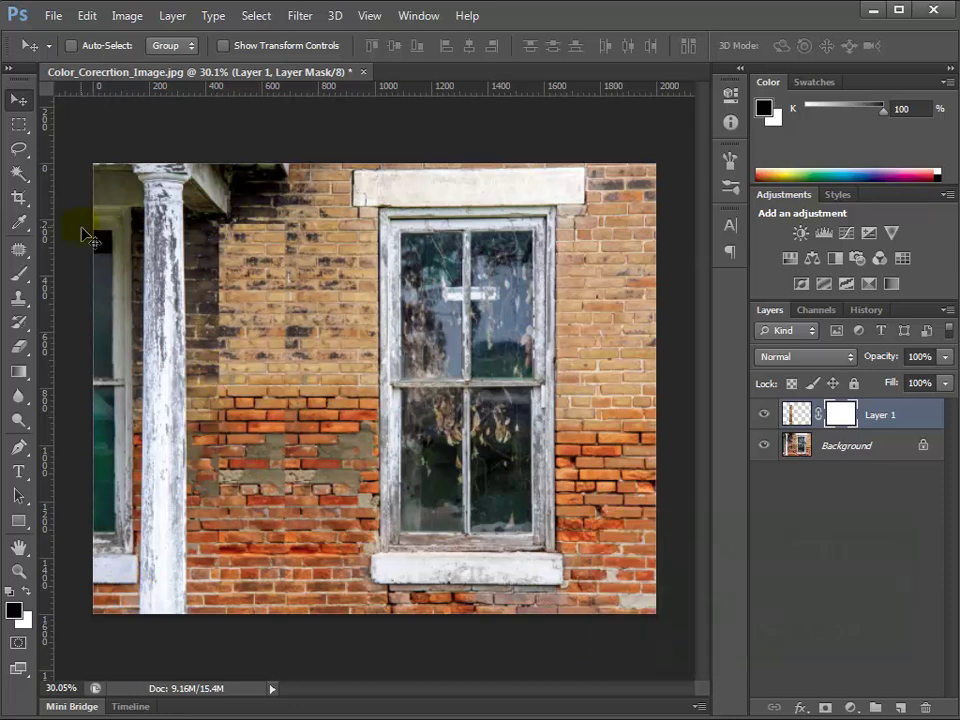
Step: Set up the Brush tool with a soft 154 px brush at 0% hardness and 20% opacity
drag(265, 266, 298, 237)
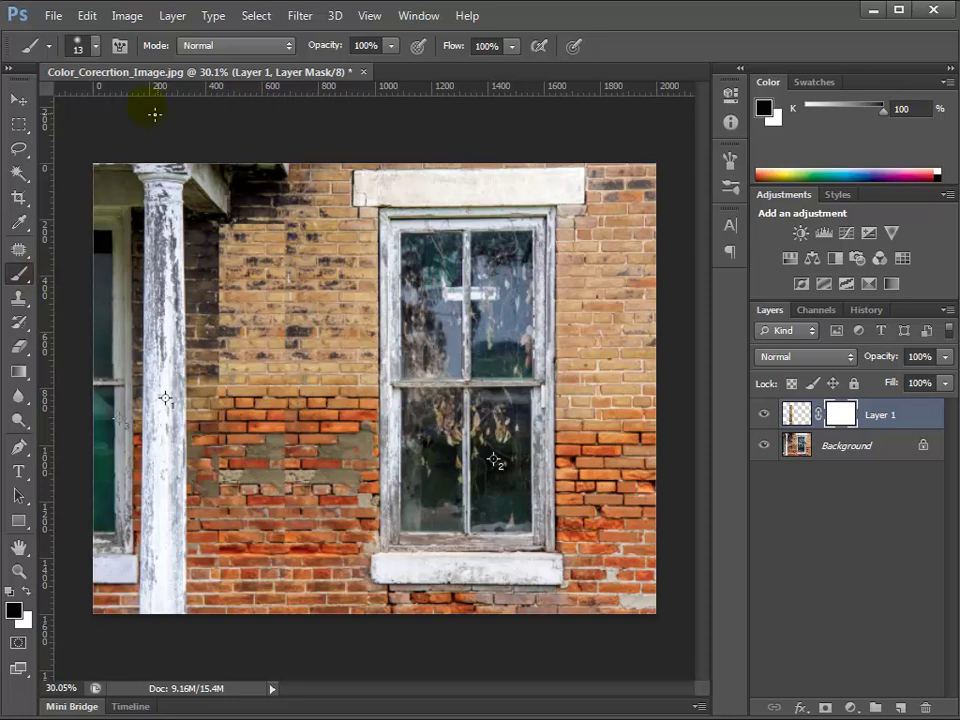
click(80, 45)
mouse_move(49, 78)
mouse_down()
mouse_move(81, 120)
mouse_move(107, 105)
mouse_up()
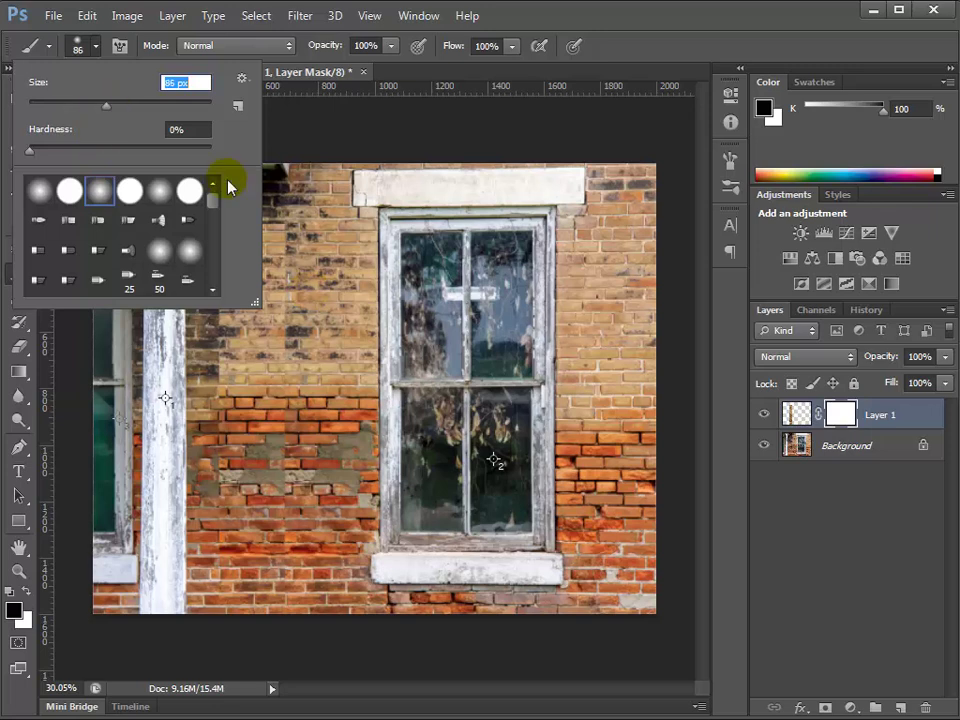
click(146, 104)
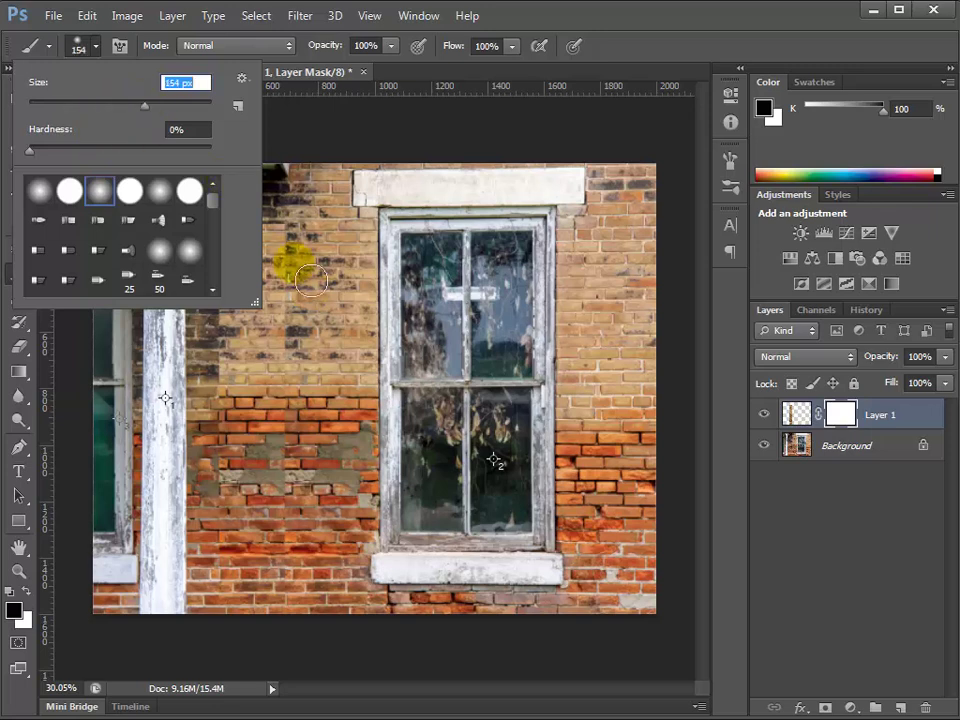
click(405, 130)
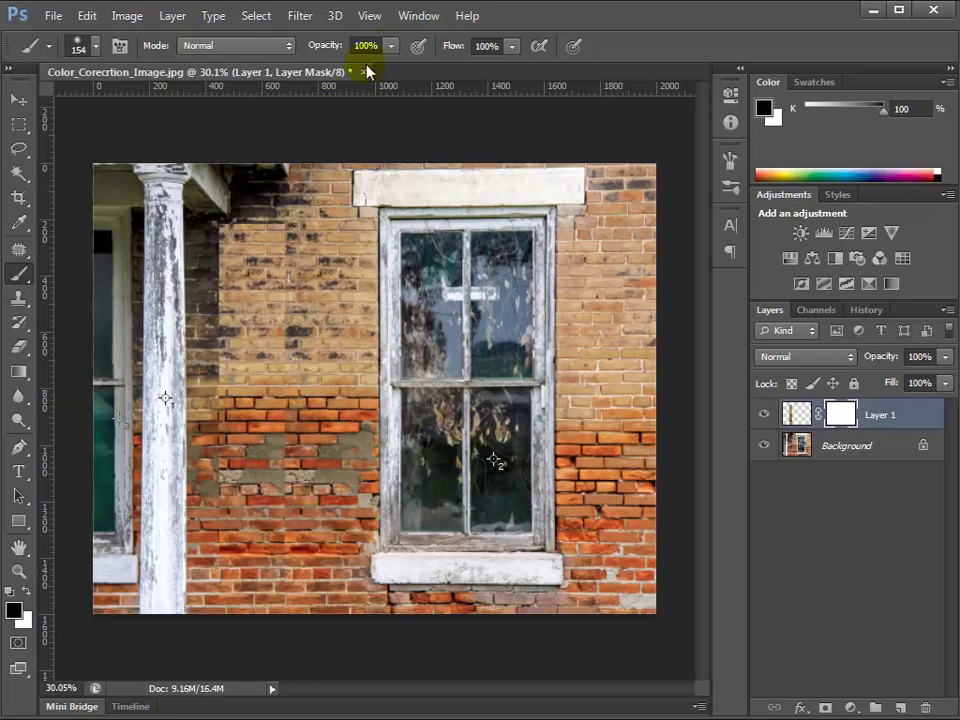
click(390, 45)
click(313, 70)
Step: Paint on the strip's layer mask, alternating black and white, to blend its edges into the wall while keeping the wire covered
mouse_move(226, 238)
mouse_down()
mouse_move(324, 230)
mouse_move(236, 240)
mouse_move(296, 226)
mouse_move(231, 265)
mouse_move(289, 265)
mouse_move(283, 322)
mouse_move(294, 217)
mouse_move(290, 355)
mouse_move(362, 398)
mouse_move(110, 345)
mouse_up()
click(33, 608)
click(27, 593)
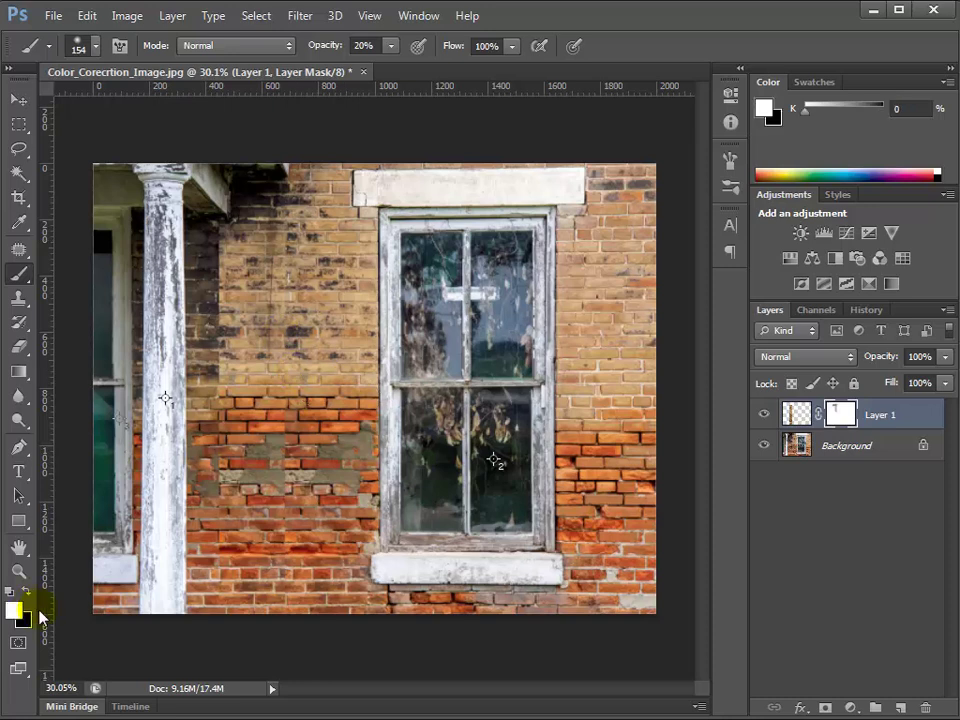
key(x)
key(x)
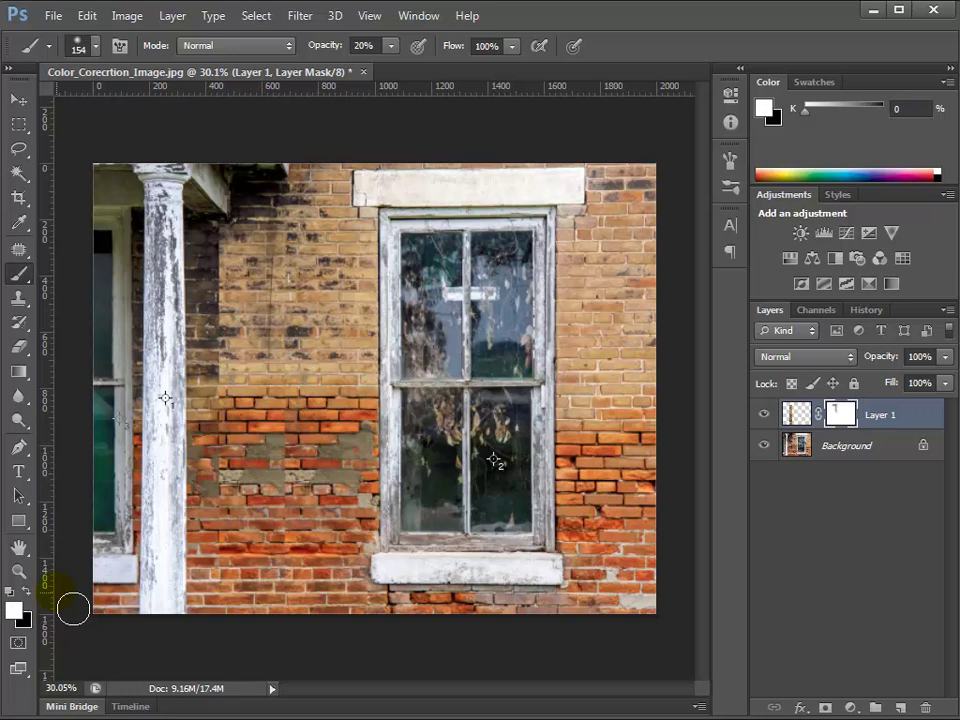
mouse_move(285, 207)
mouse_down()
mouse_move(277, 302)
mouse_move(273, 253)
mouse_move(289, 253)
mouse_move(278, 382)
mouse_move(275, 287)
mouse_move(268, 376)
mouse_move(279, 310)
mouse_move(282, 358)
mouse_move(310, 318)
mouse_move(314, 245)
mouse_move(319, 306)
mouse_move(311, 345)
mouse_move(309, 320)
mouse_move(237, 239)
mouse_move(227, 289)
mouse_move(240, 235)
mouse_move(231, 264)
mouse_move(245, 244)
mouse_move(239, 331)
mouse_move(229, 299)
mouse_move(224, 340)
mouse_move(235, 266)
mouse_move(219, 380)
mouse_move(225, 357)
mouse_move(224, 451)
mouse_move(237, 375)
mouse_move(230, 442)
mouse_move(230, 385)
mouse_move(217, 428)
mouse_move(252, 300)
mouse_move(244, 273)
mouse_move(231, 579)
mouse_move(225, 500)
mouse_move(226, 561)
mouse_up()
key(x)
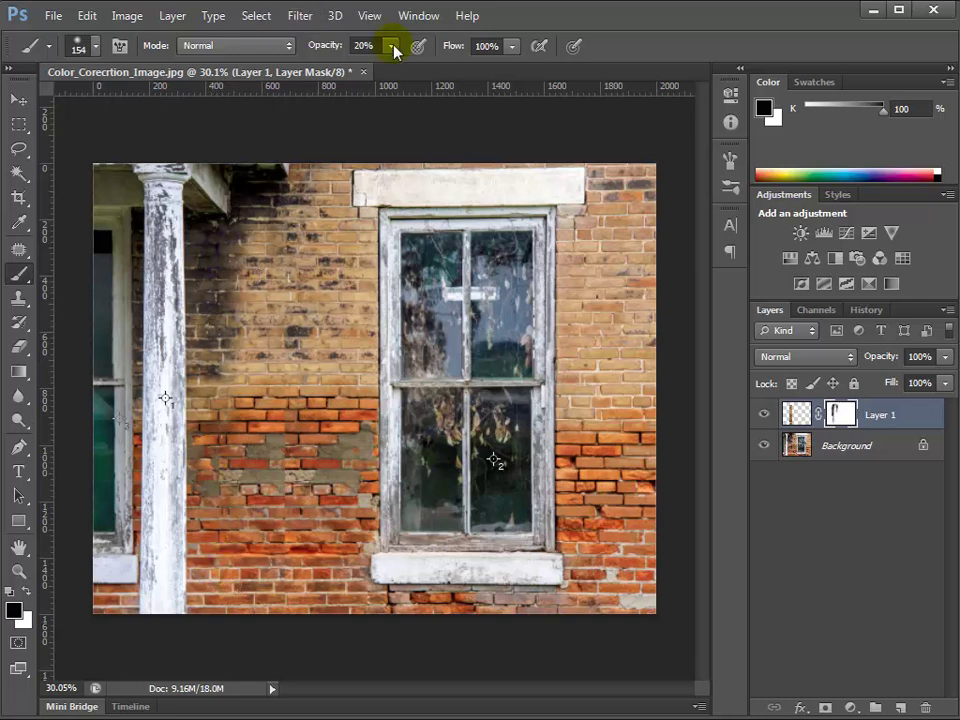
Step: Set the brush opacity to 41% and paint black on the strip's layer mask to blend its outer edges into the surrounding bricks
click(391, 46)
click(411, 66)
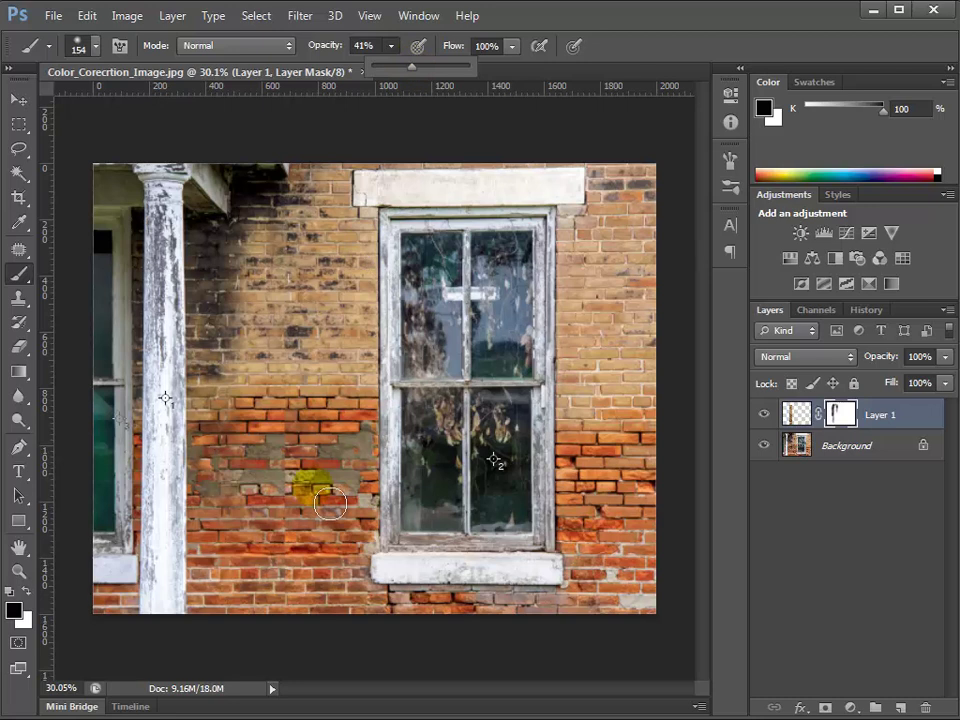
click(176, 568)
click(264, 570)
click(189, 521)
click(225, 274)
click(218, 370)
click(221, 407)
click(216, 482)
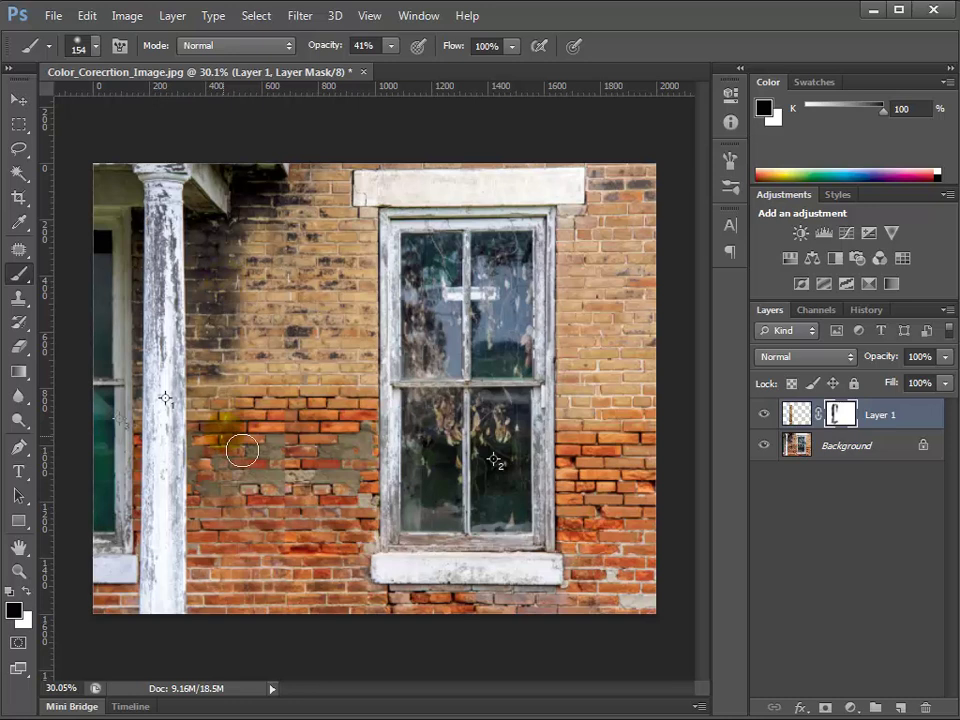
click(222, 525)
click(306, 242)
click(296, 214)
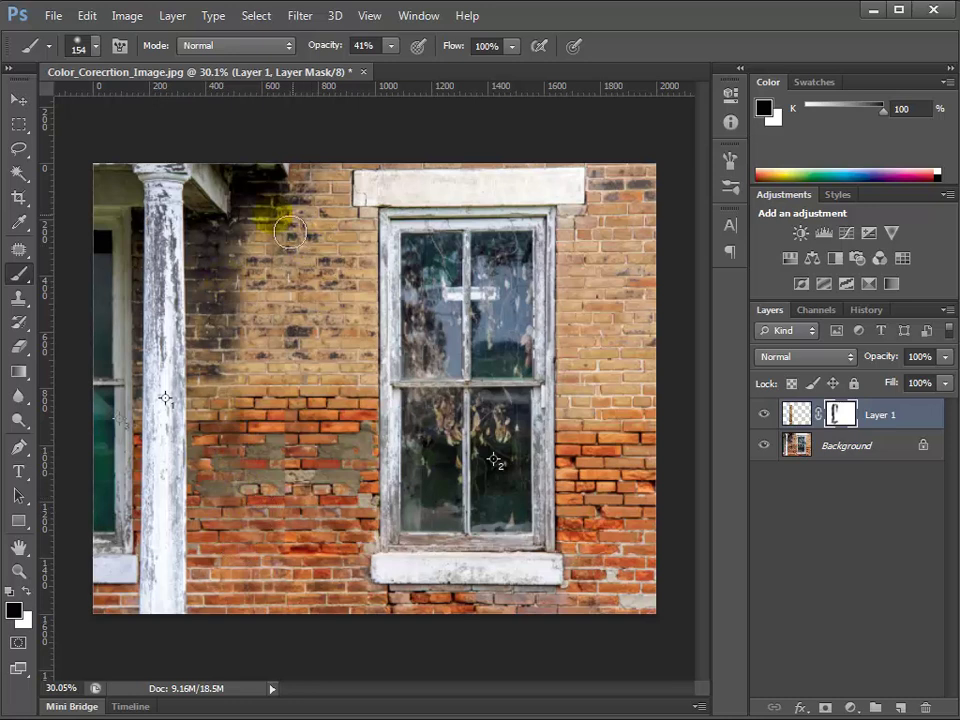
click(262, 212)
click(315, 500)
click(326, 321)
click(235, 376)
click(212, 412)
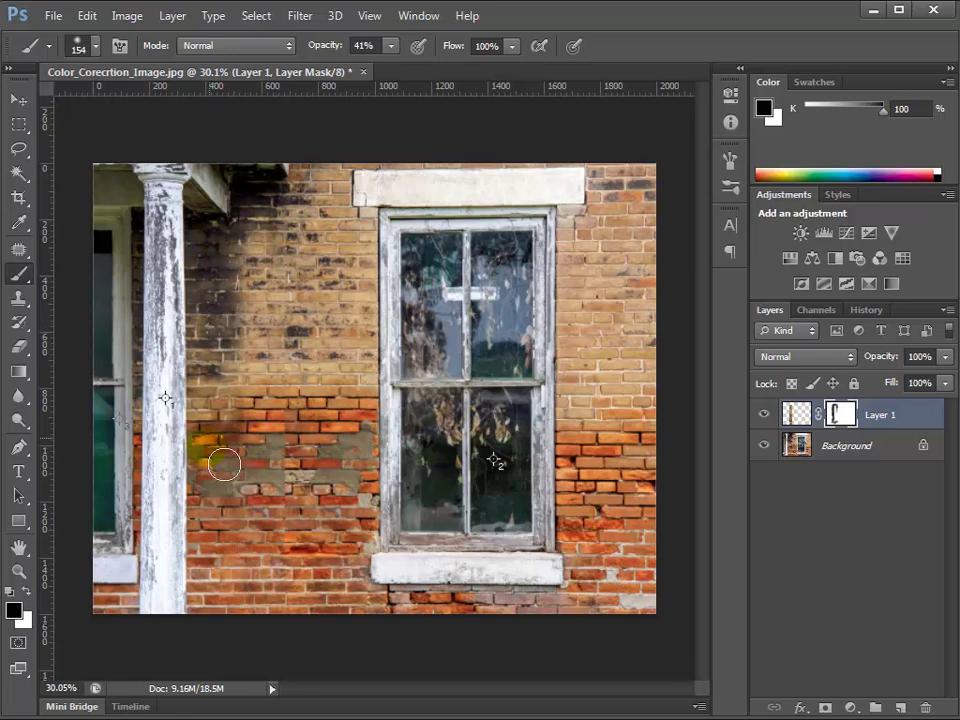
click(196, 518)
click(332, 300)
click(304, 281)
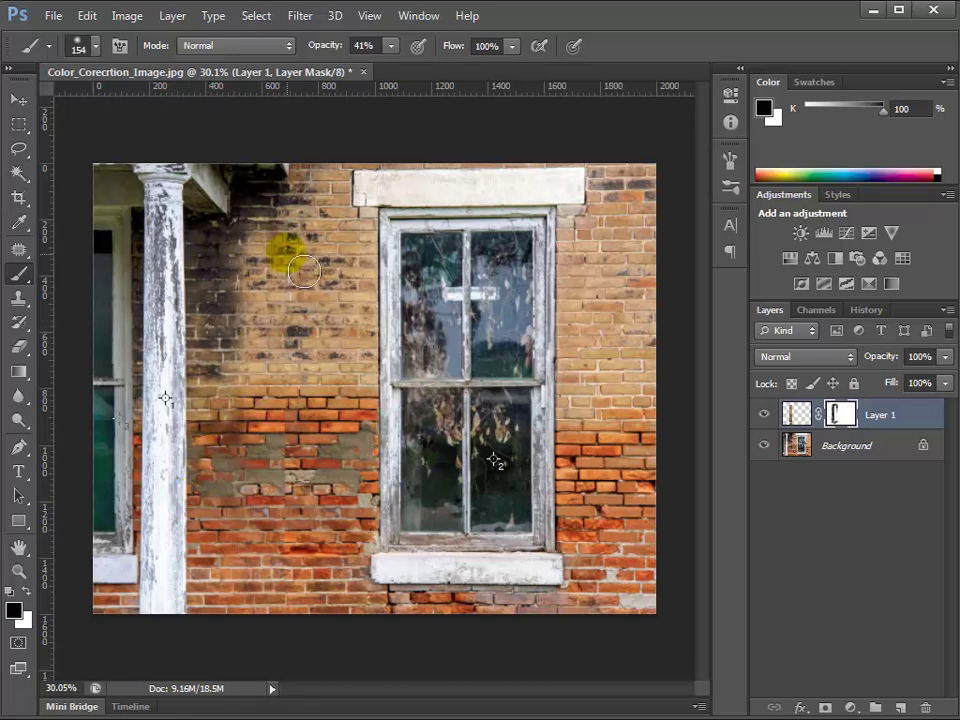
click(302, 415)
click(291, 330)
click(292, 381)
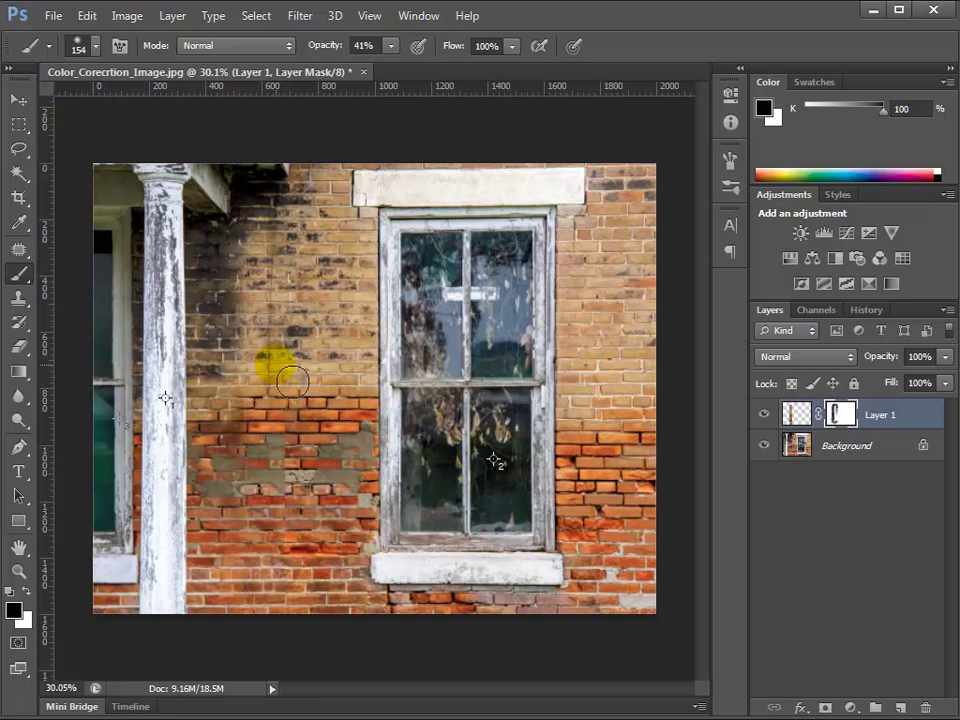
Step: Switch the foreground color to white and paint on the strip's mask to restore brick coverage over the wire area
click(25, 598)
click(108, 437)
mouse_move(124, 461)
mouse_down()
mouse_move(278, 249)
mouse_move(283, 335)
mouse_move(274, 273)
mouse_move(277, 330)
mouse_move(262, 305)
mouse_move(260, 369)
mouse_move(332, 371)
mouse_up()
Step: Set the layer thumbnails to the largest size in the Layers Panel Options
click(850, 425)
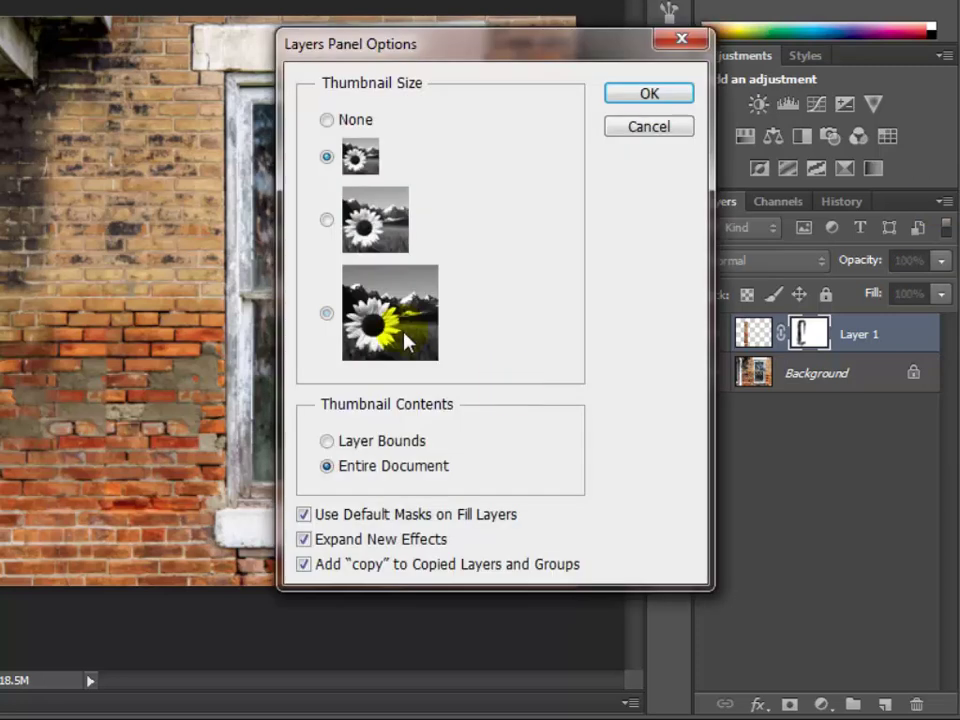
click(405, 330)
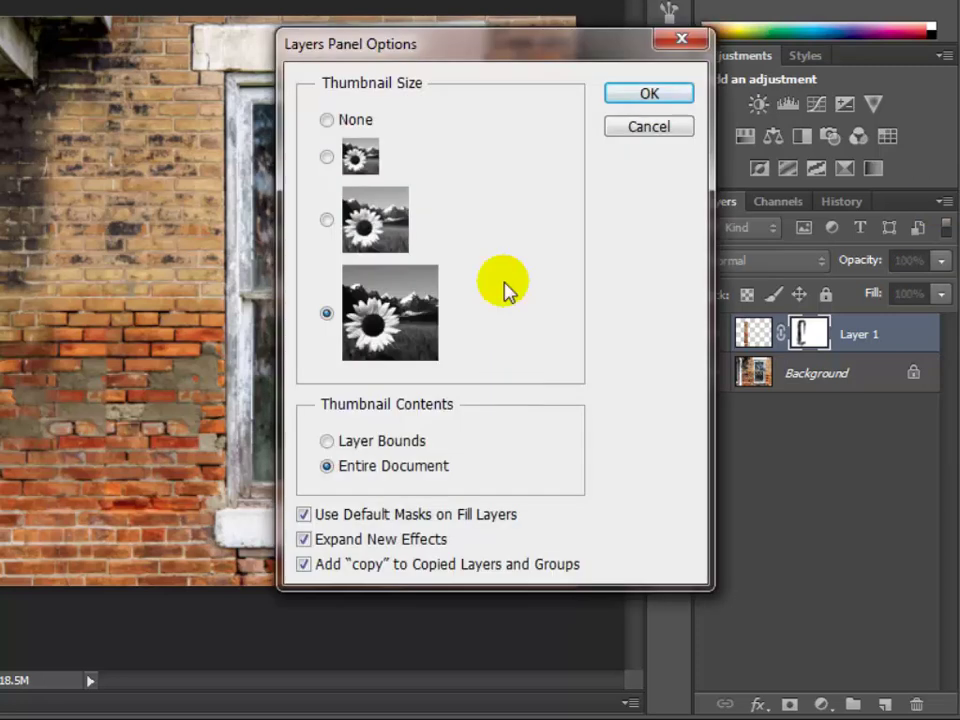
click(623, 94)
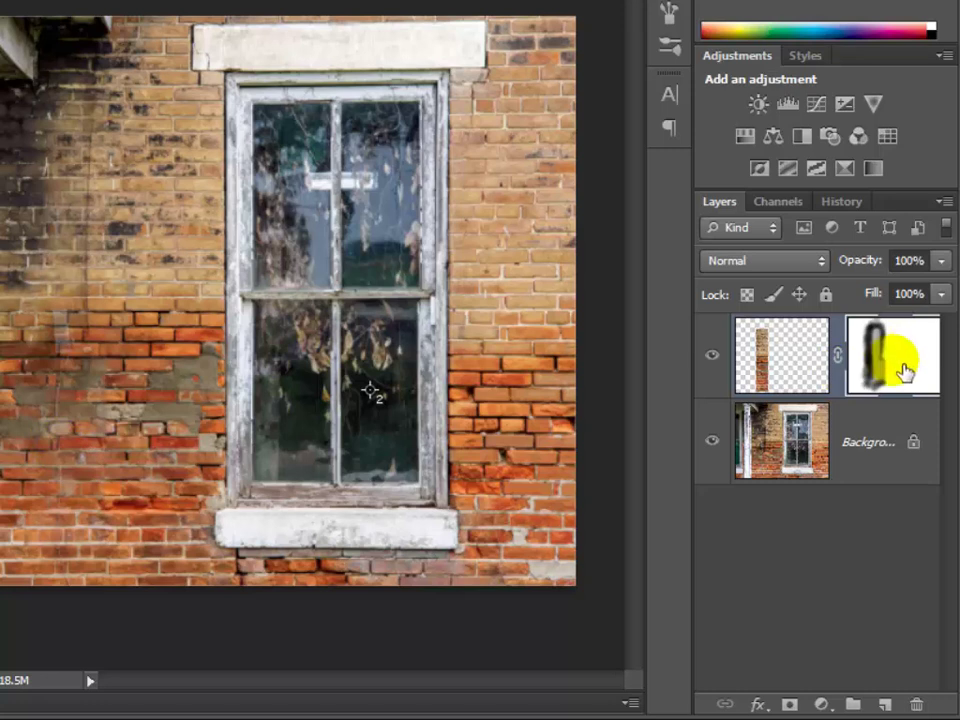
Step: Paint black down the middle of the strip's mask to expose the wire and utility box, cover them again with white, and return to black
drag(96, 114, 100, 170)
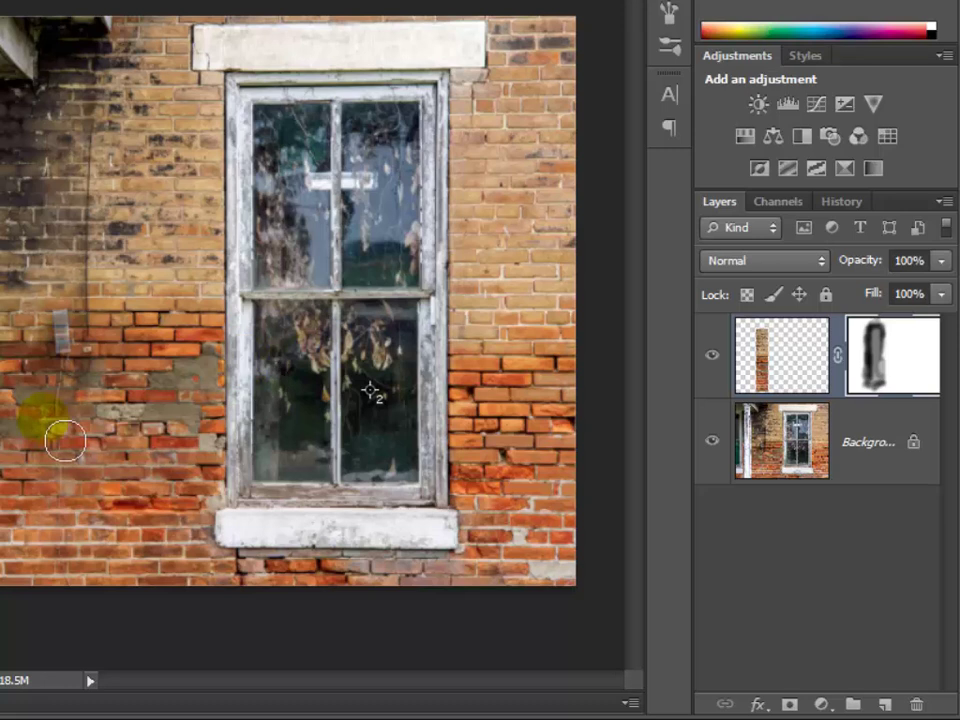
mouse_move(65, 441)
mouse_down()
mouse_move(64, 171)
mouse_move(96, 386)
mouse_move(79, 321)
mouse_move(84, 385)
mouse_move(77, 362)
mouse_move(90, 373)
mouse_up()
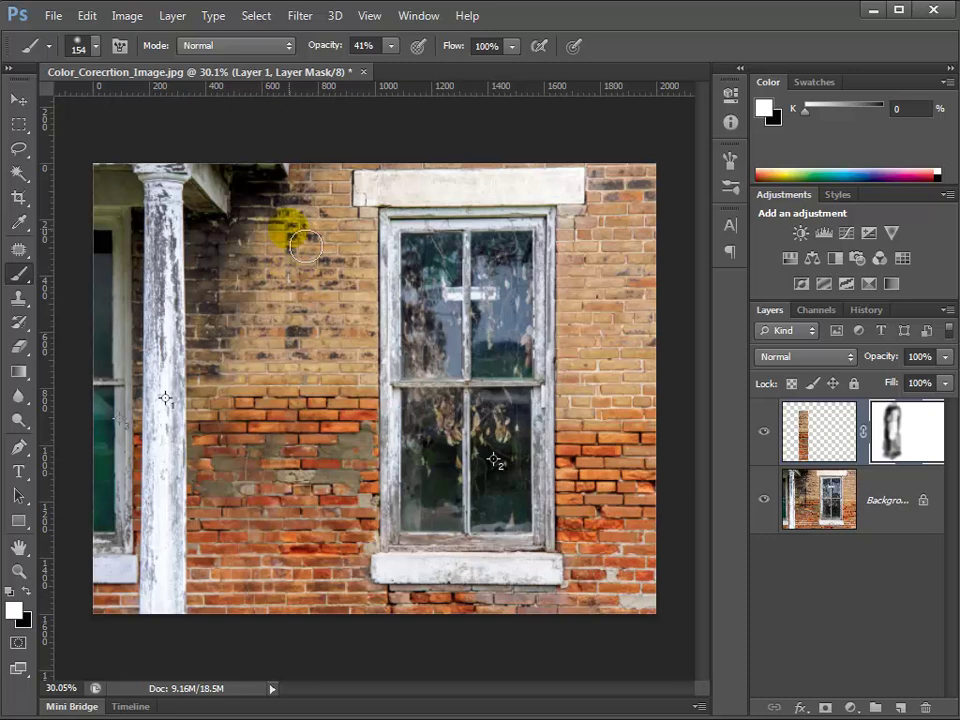
key(x)
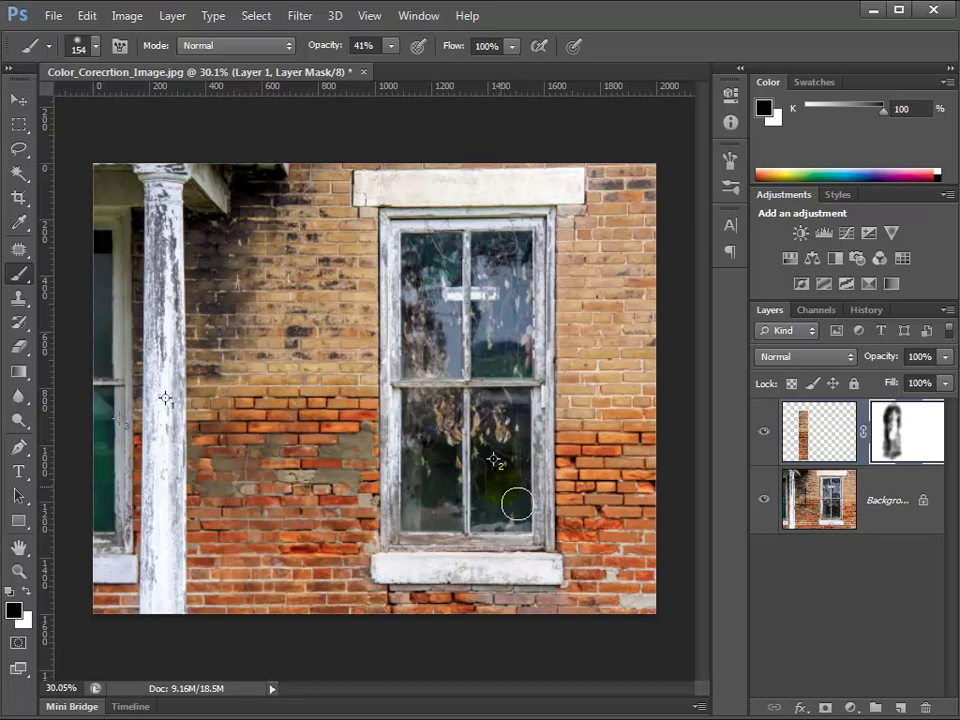
Step: Toggle the masked strip layer's visibility off and on to compare the wall with and without the wire and box
click(764, 431)
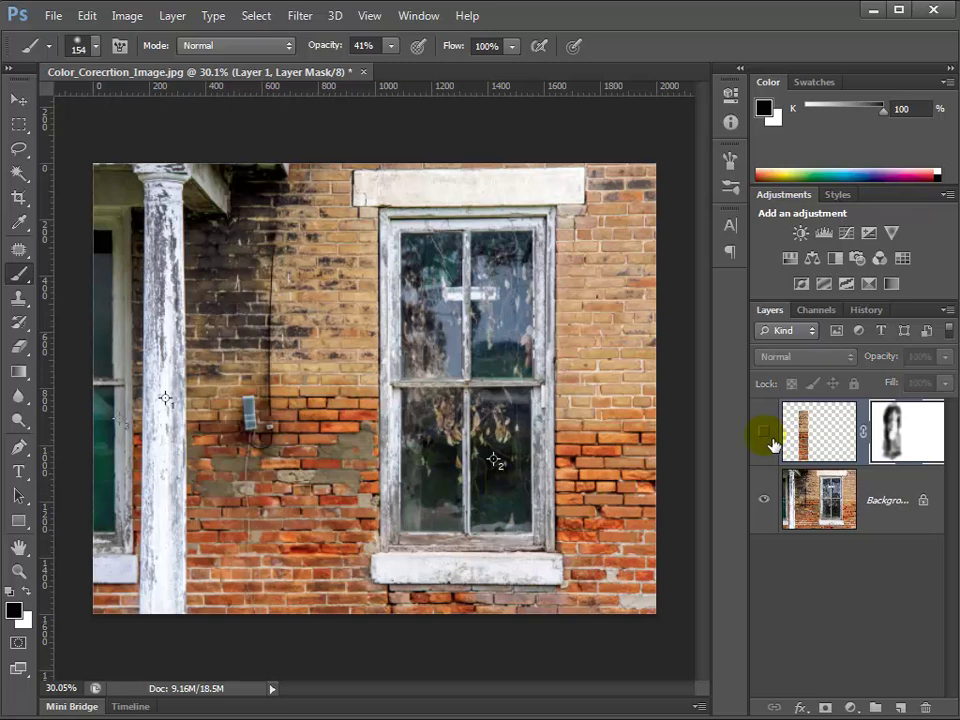
click(766, 434)
click(765, 432)
click(765, 432)
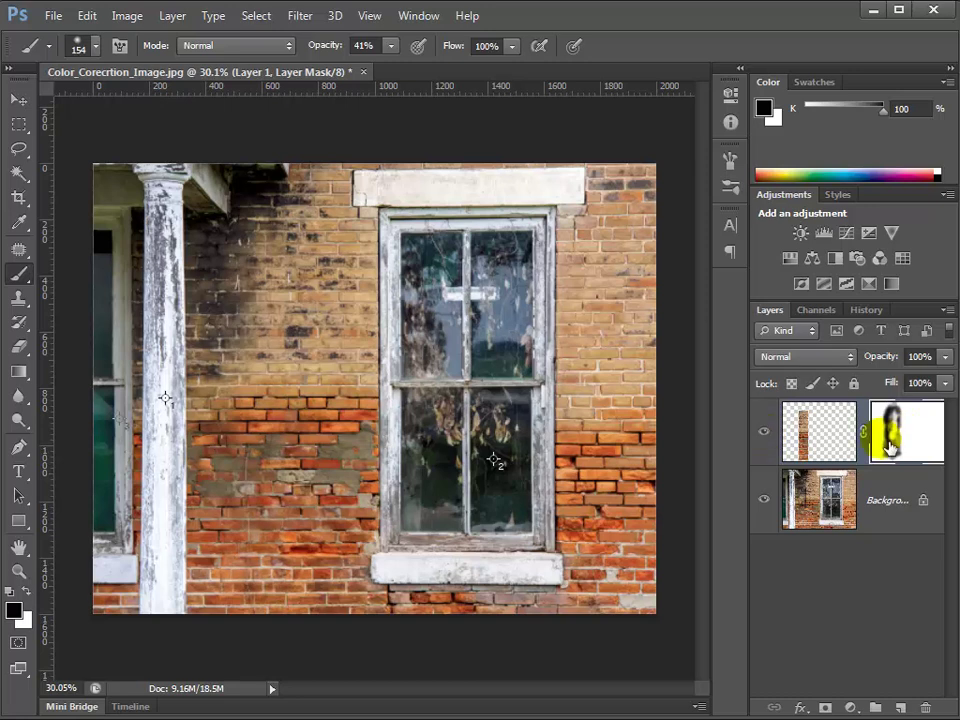
Step: Touch up the strip's mask with the black brush and switch the foreground color to white
click(305, 305)
mouse_move(324, 322)
mouse_down()
mouse_move(304, 278)
mouse_move(310, 259)
mouse_move(312, 297)
mouse_move(313, 278)
mouse_move(288, 299)
mouse_move(292, 272)
mouse_move(286, 323)
mouse_move(279, 285)
mouse_move(311, 352)
mouse_move(410, 382)
mouse_move(366, 399)
mouse_move(666, 468)
mouse_up()
key(x)
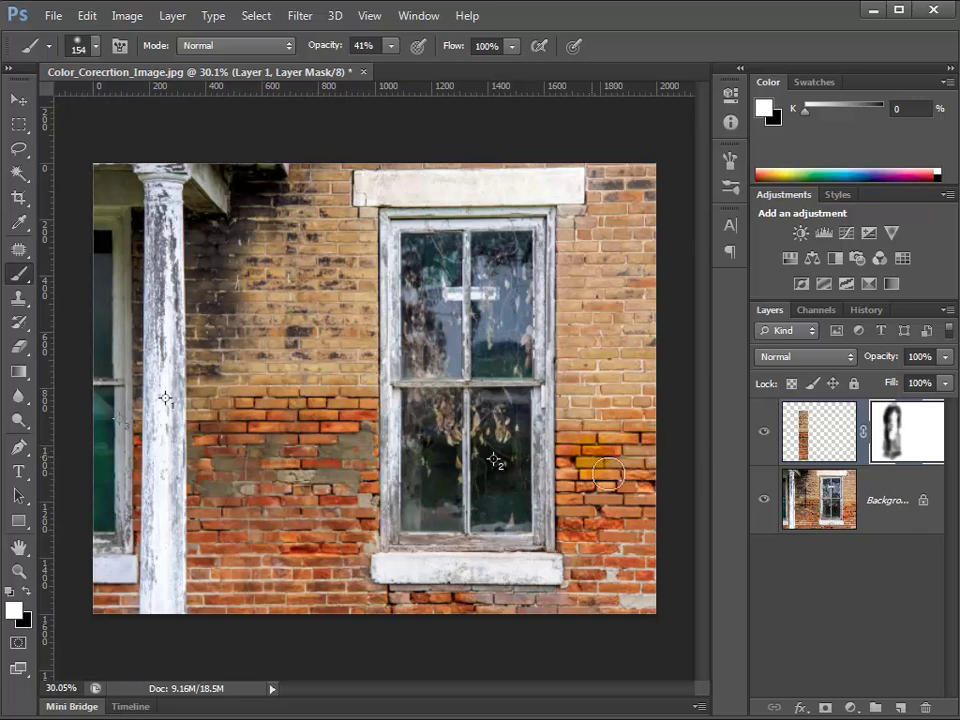
mouse_move(488, 578)
mouse_down()
mouse_move(538, 597)
mouse_move(553, 583)
mouse_move(516, 595)
mouse_move(286, 553)
mouse_move(267, 465)
mouse_move(261, 535)
mouse_move(270, 570)
mouse_move(273, 457)
mouse_move(273, 478)
mouse_move(305, 536)
mouse_up()
mouse_move(546, 540)
mouse_down()
mouse_move(568, 559)
mouse_move(412, 528)
mouse_move(331, 416)
mouse_move(562, 541)
mouse_move(557, 332)
mouse_move(527, 463)
mouse_move(572, 487)
mouse_up()
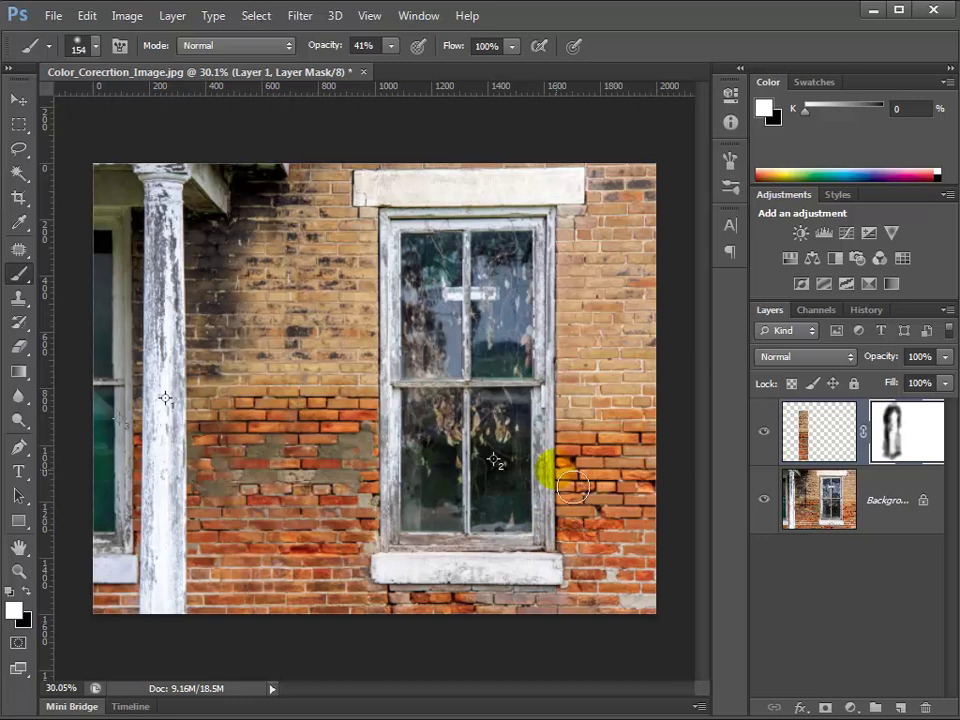